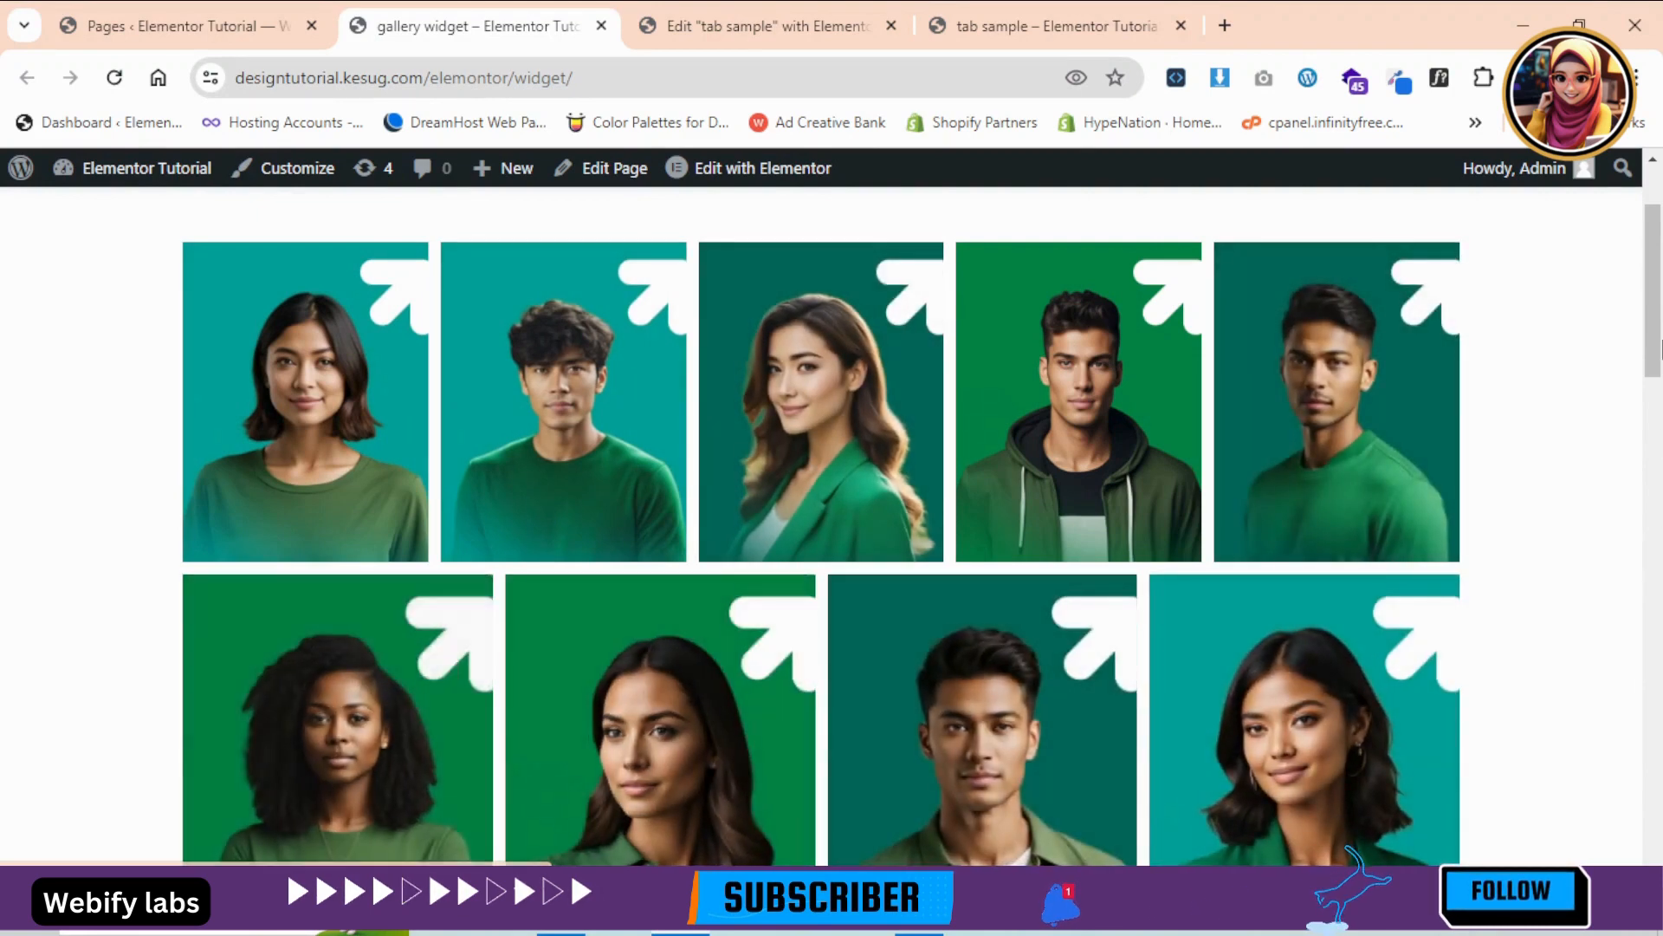
# - Examine the multiple-gallery examples on the gallery widget page by filtering images with New Gallery, Gallery two and Two
pyautogui.scroll(-10, 298, 764)
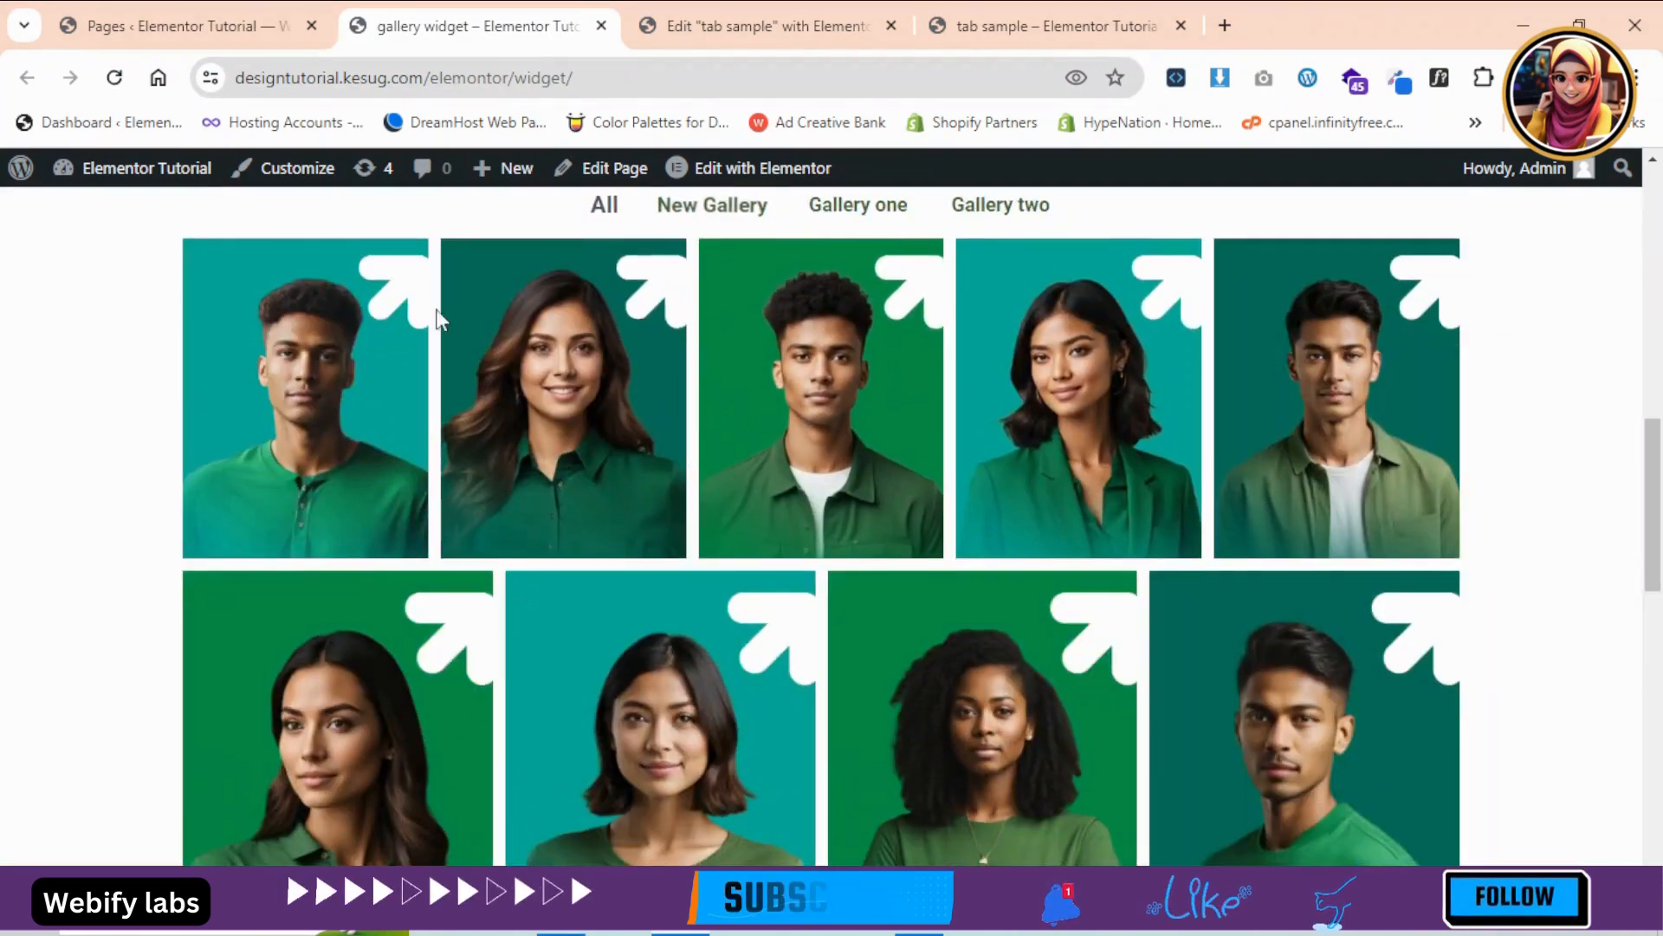
pyautogui.click(690, 217)
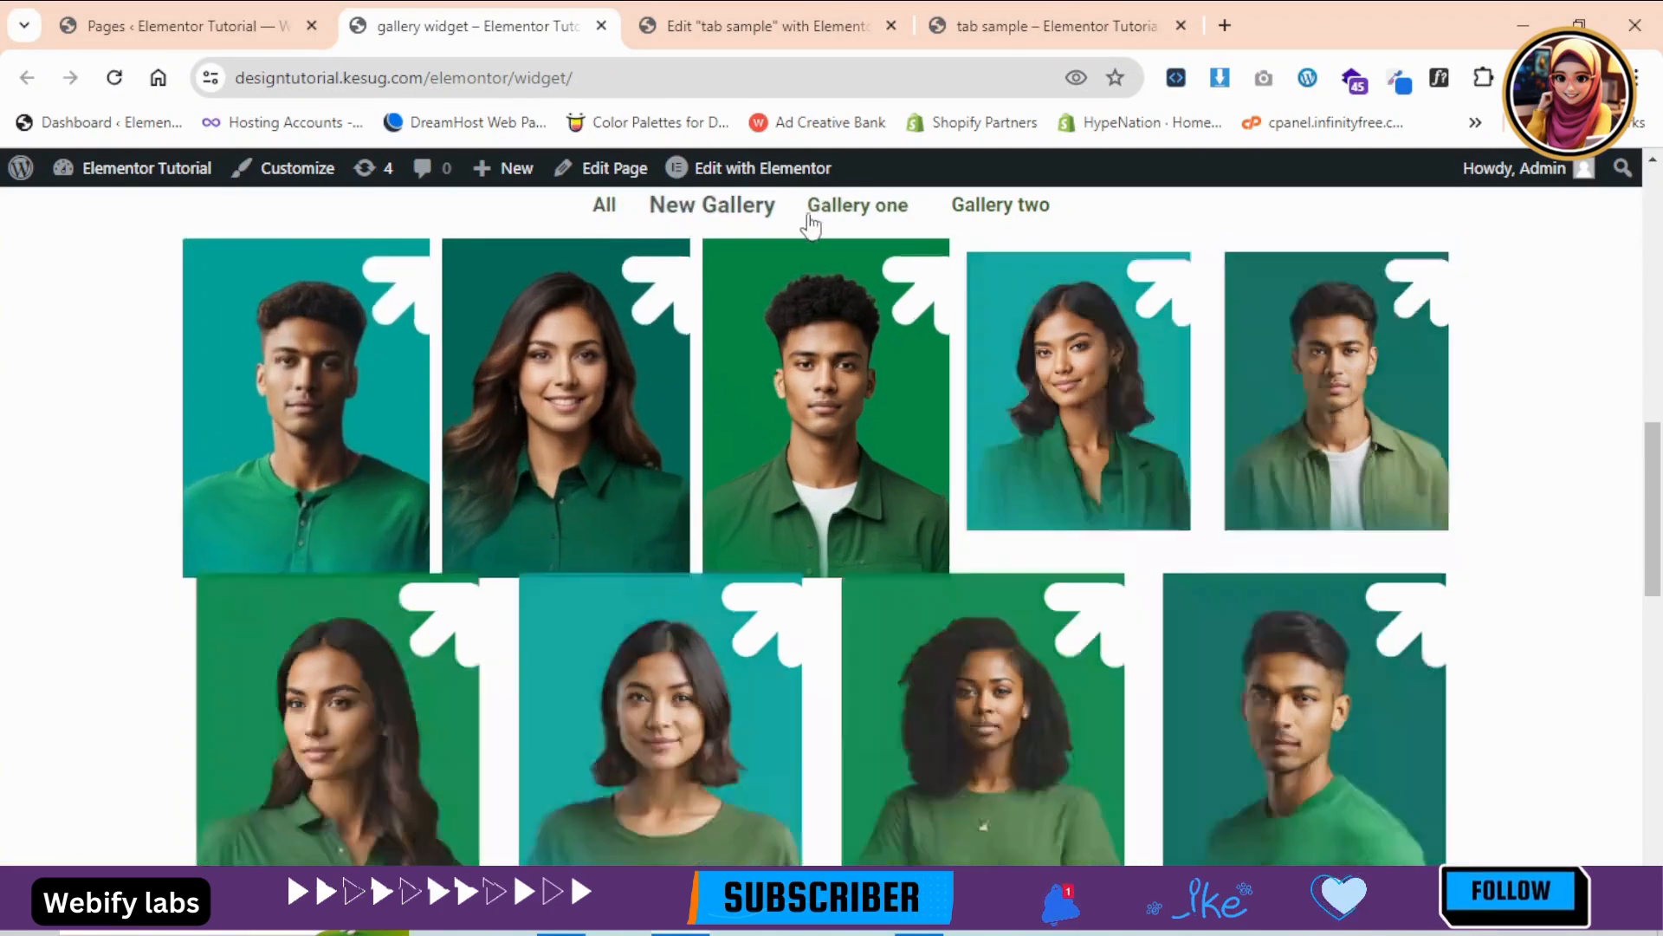
pyautogui.click(996, 222)
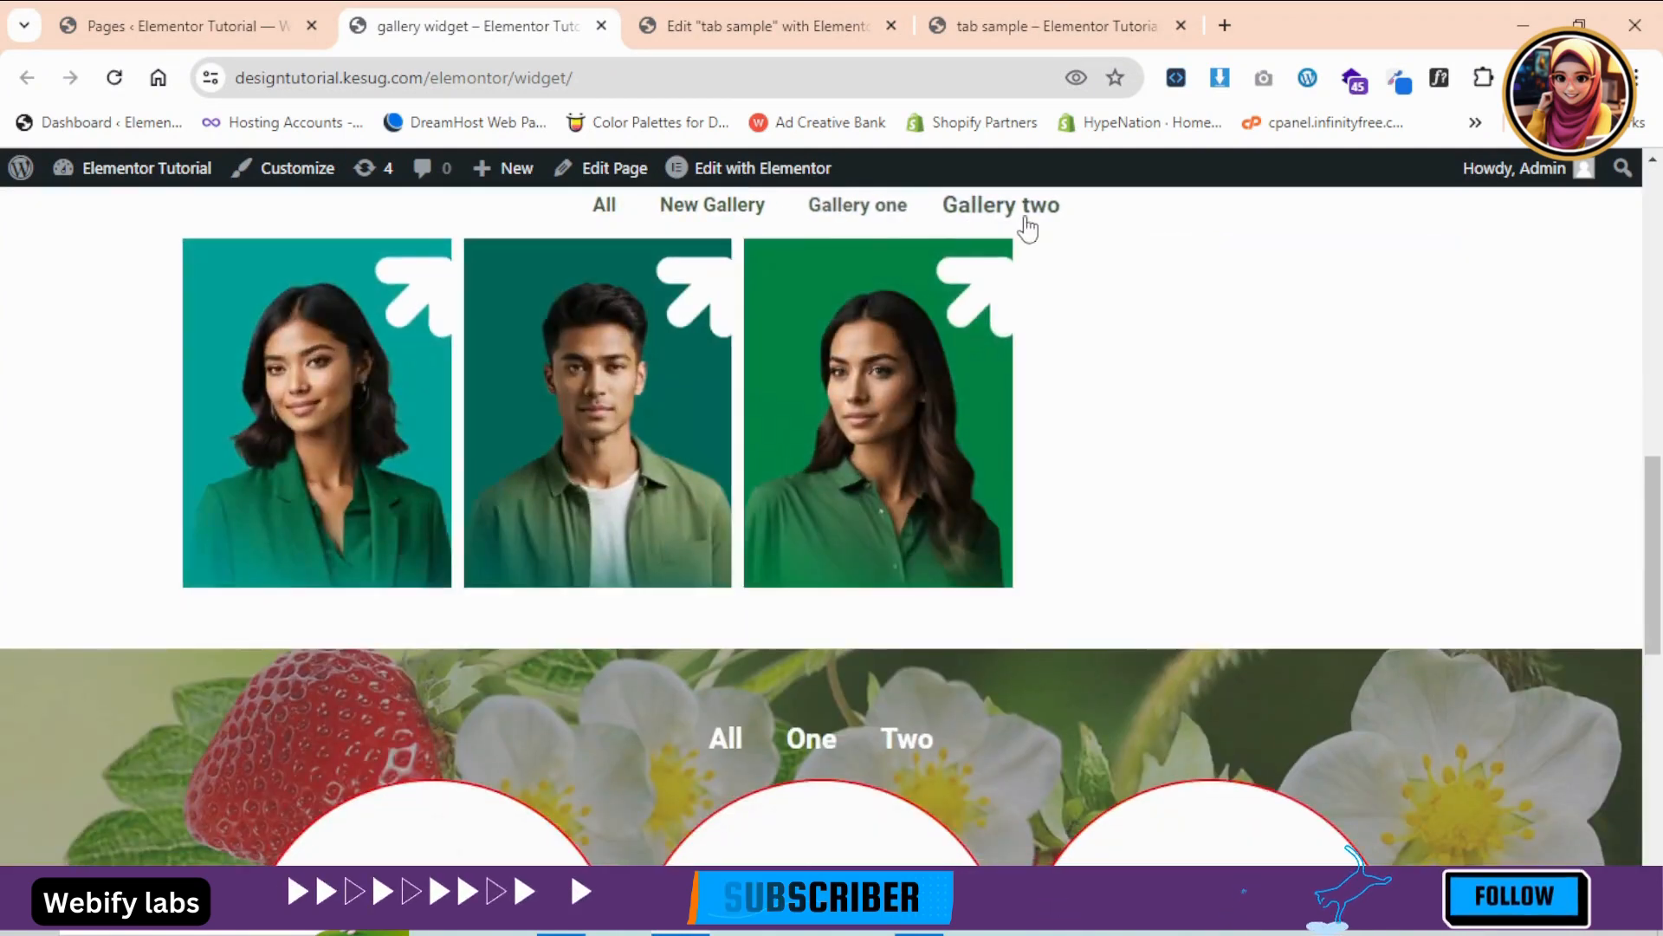
pyautogui.click(680, 215)
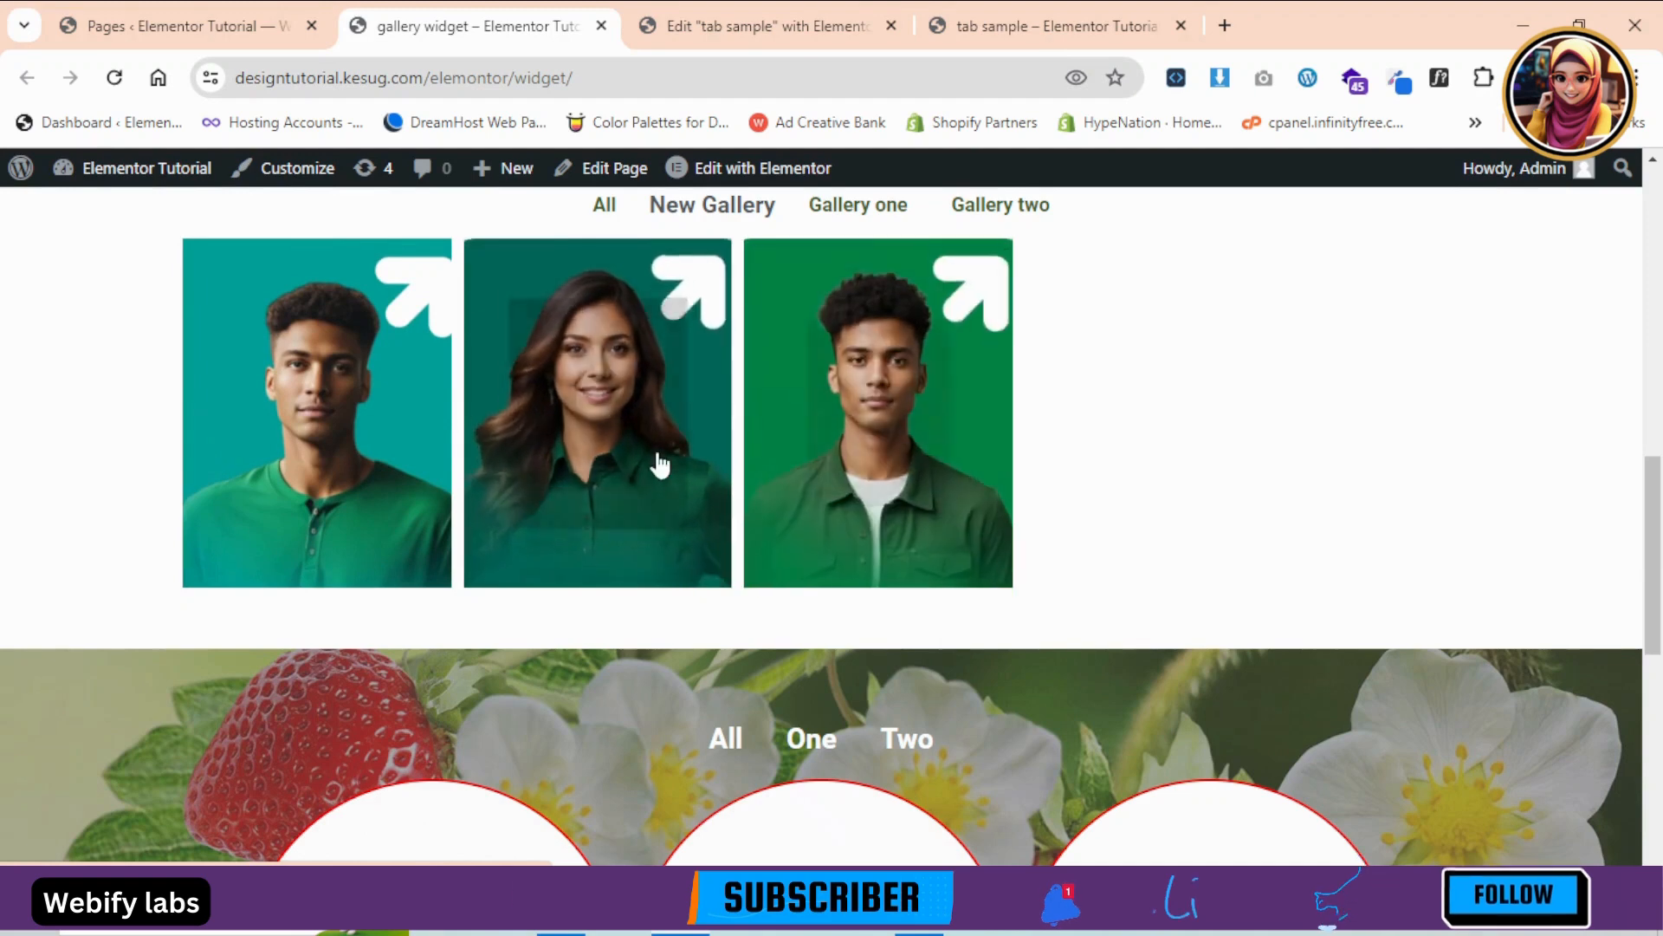
pyautogui.moveTo(1658, 570); pyautogui.dragTo(1660, 678)
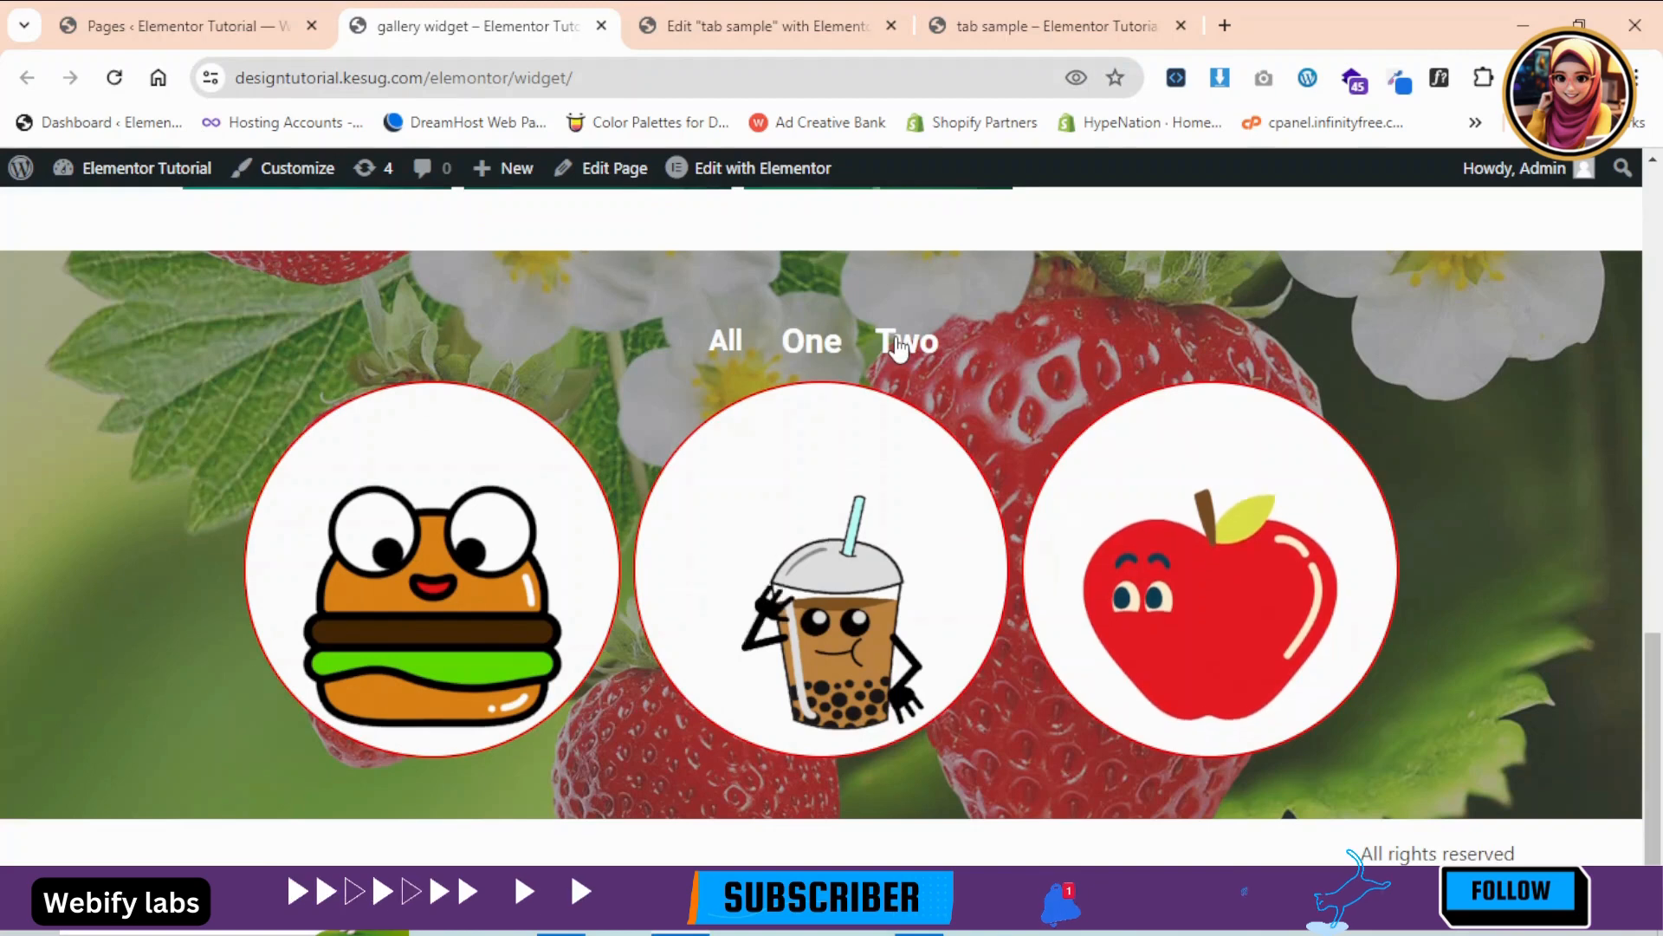
pyautogui.click(906, 338)
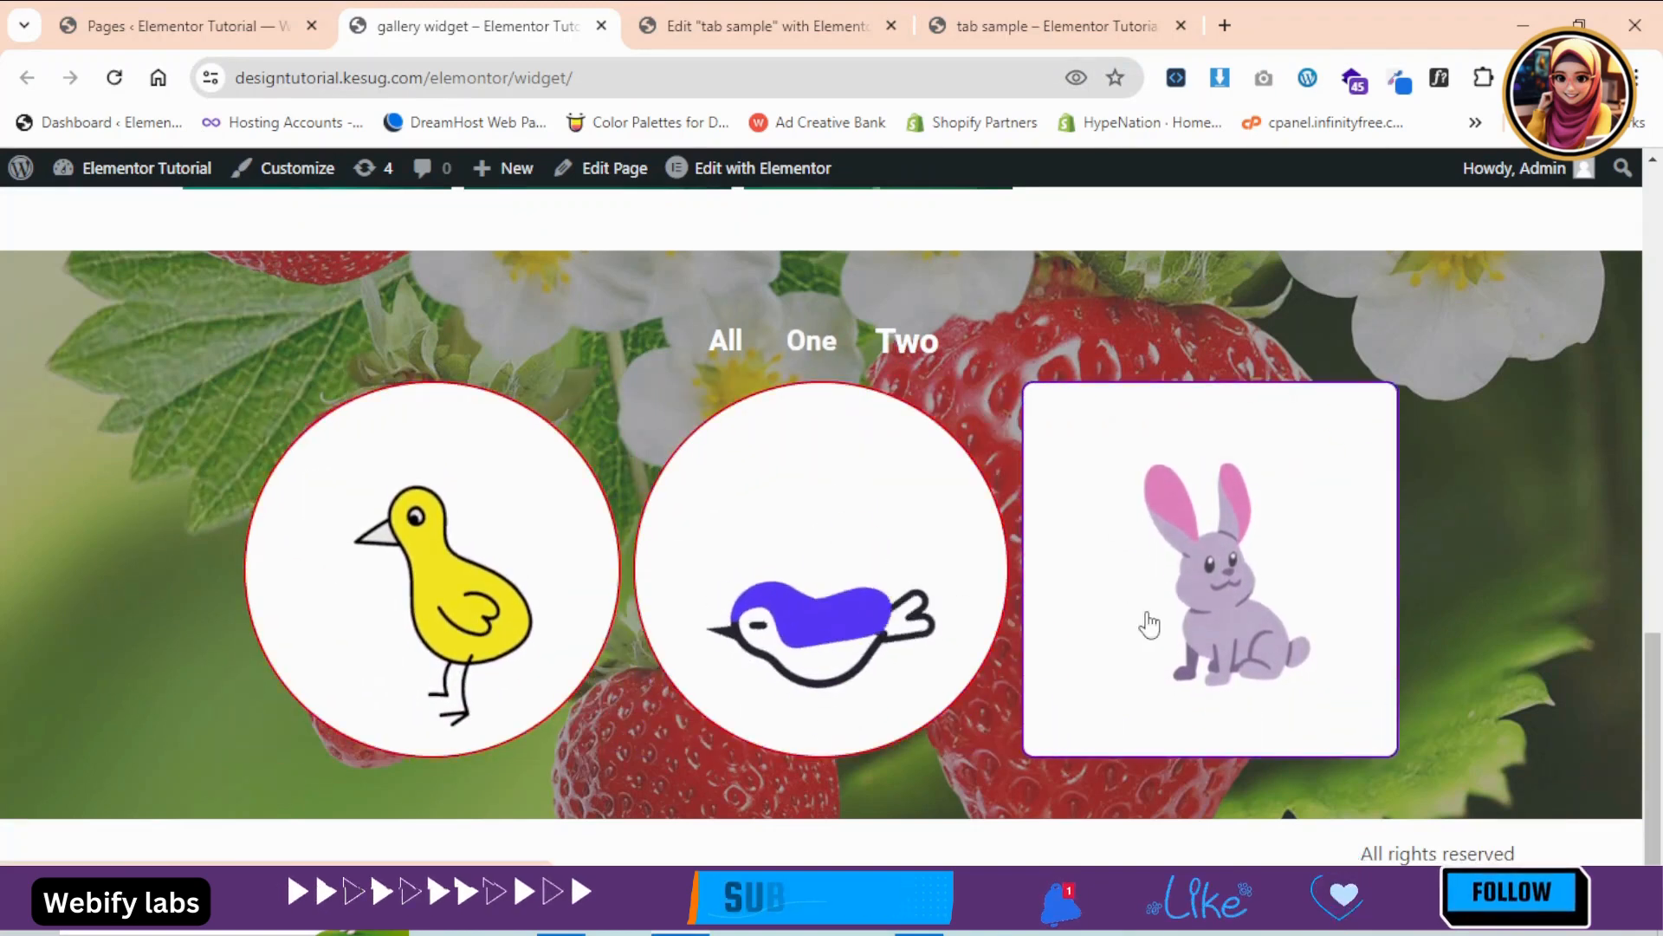
# - Switch to the tab sample page editor and add a Gallery widget below the GALLERY PRO heading, with its type set to Single
pyautogui.click(704, 26)
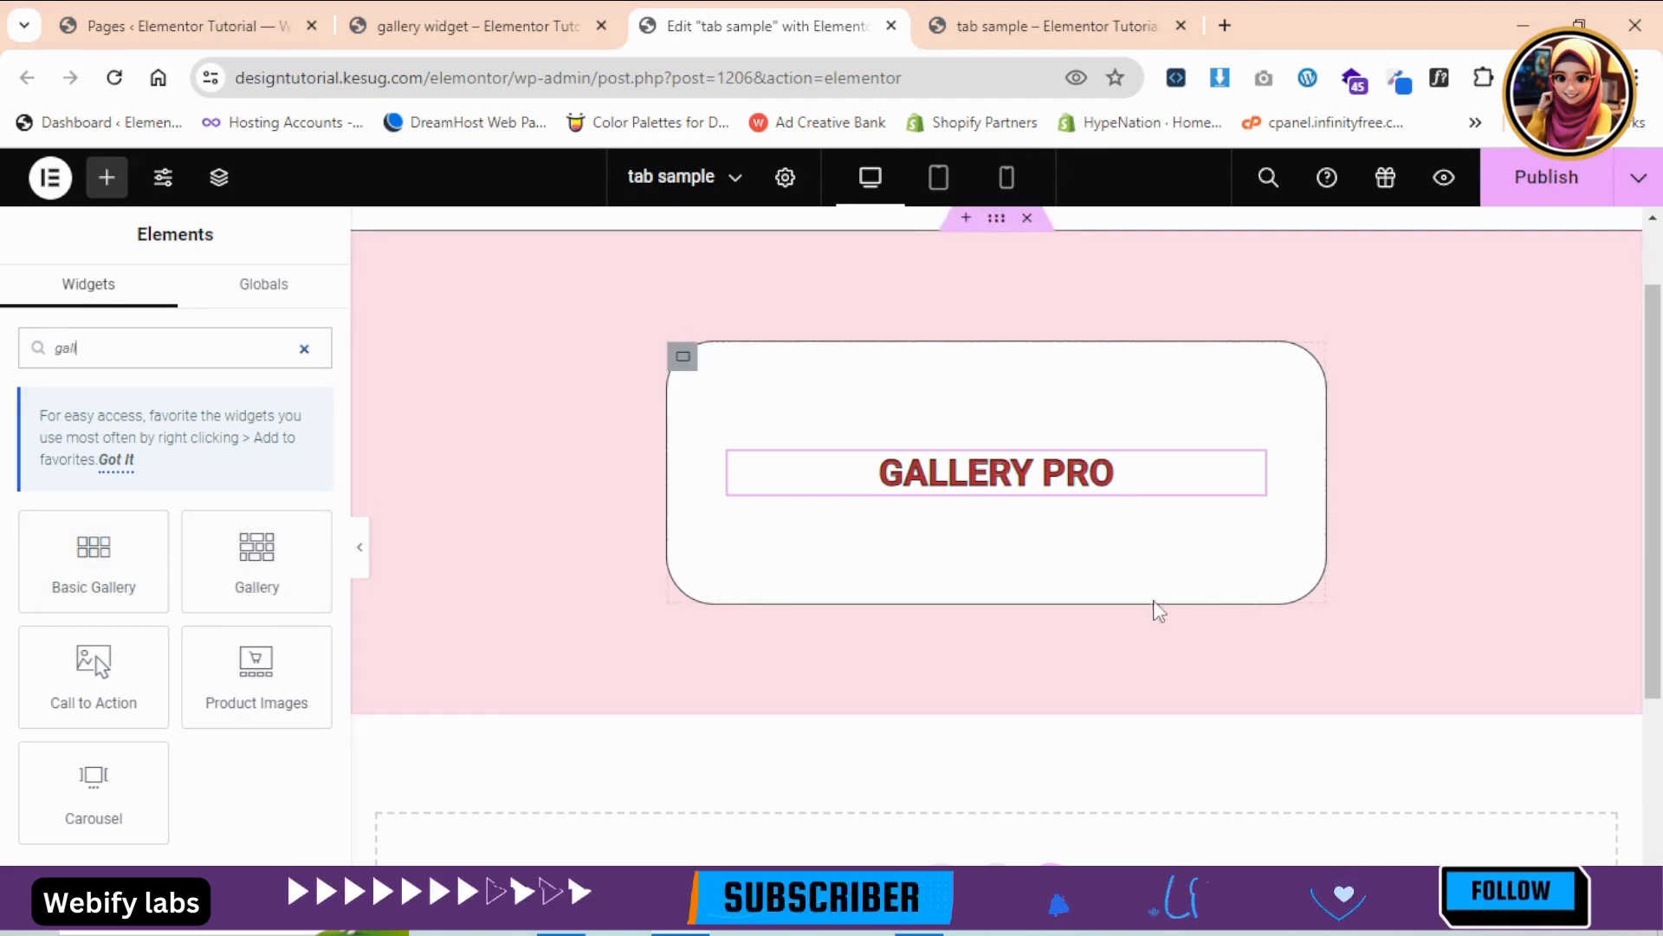
pyautogui.moveTo(256, 554); pyautogui.dragTo(959, 486)
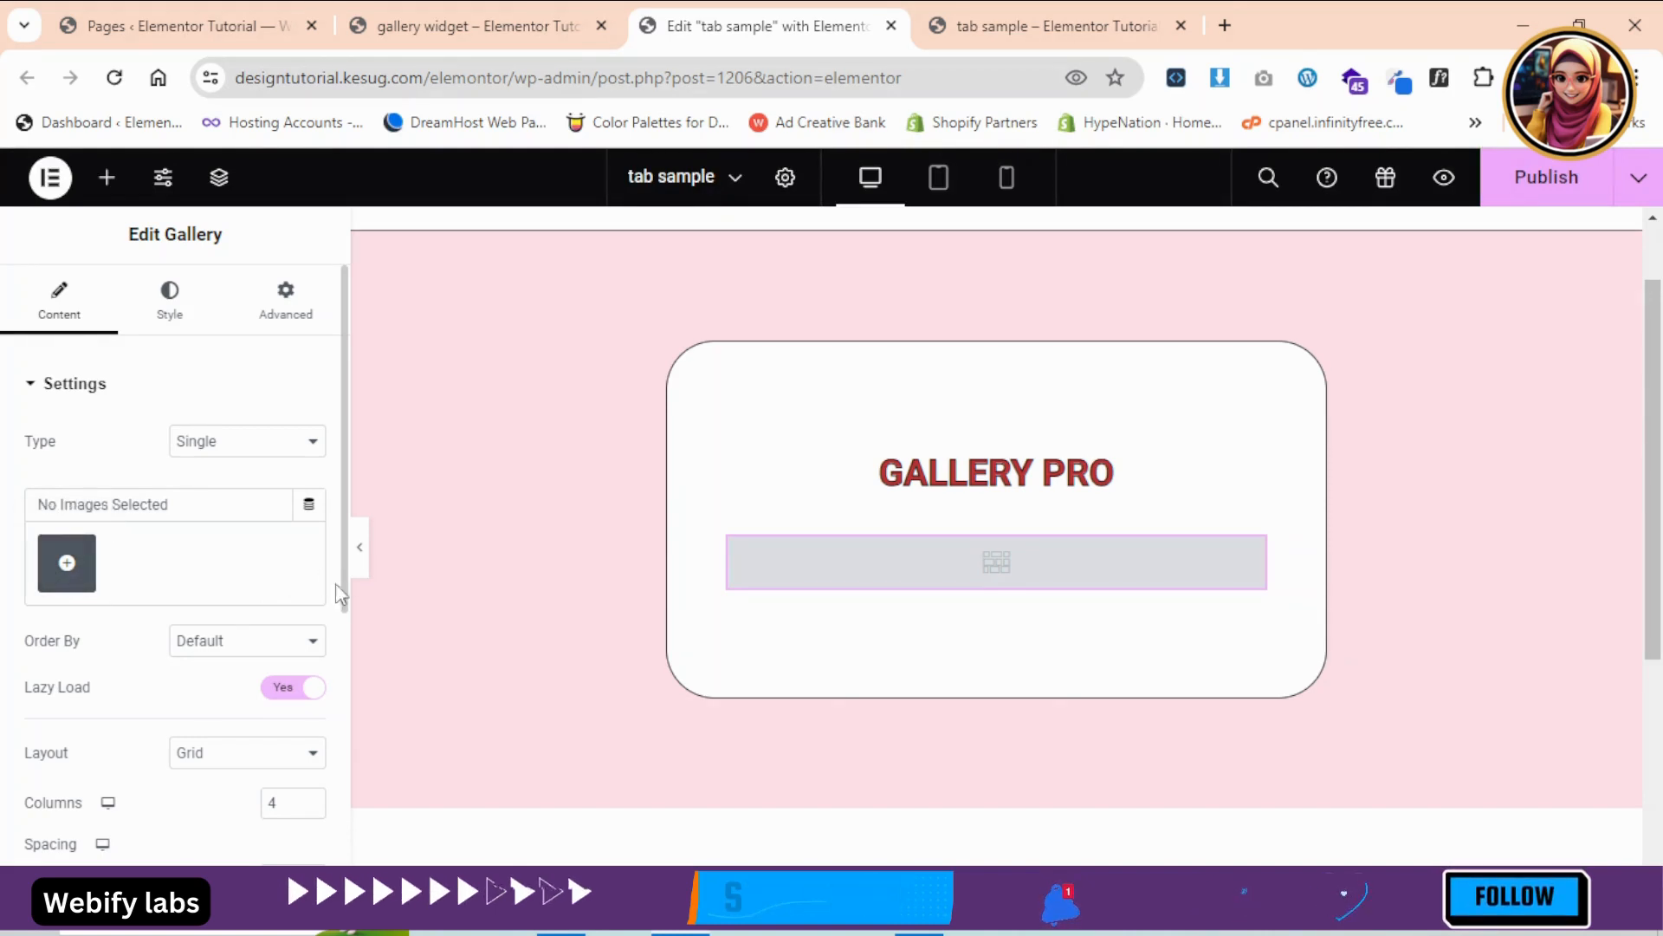
pyautogui.scroll(-1, 299, 613)
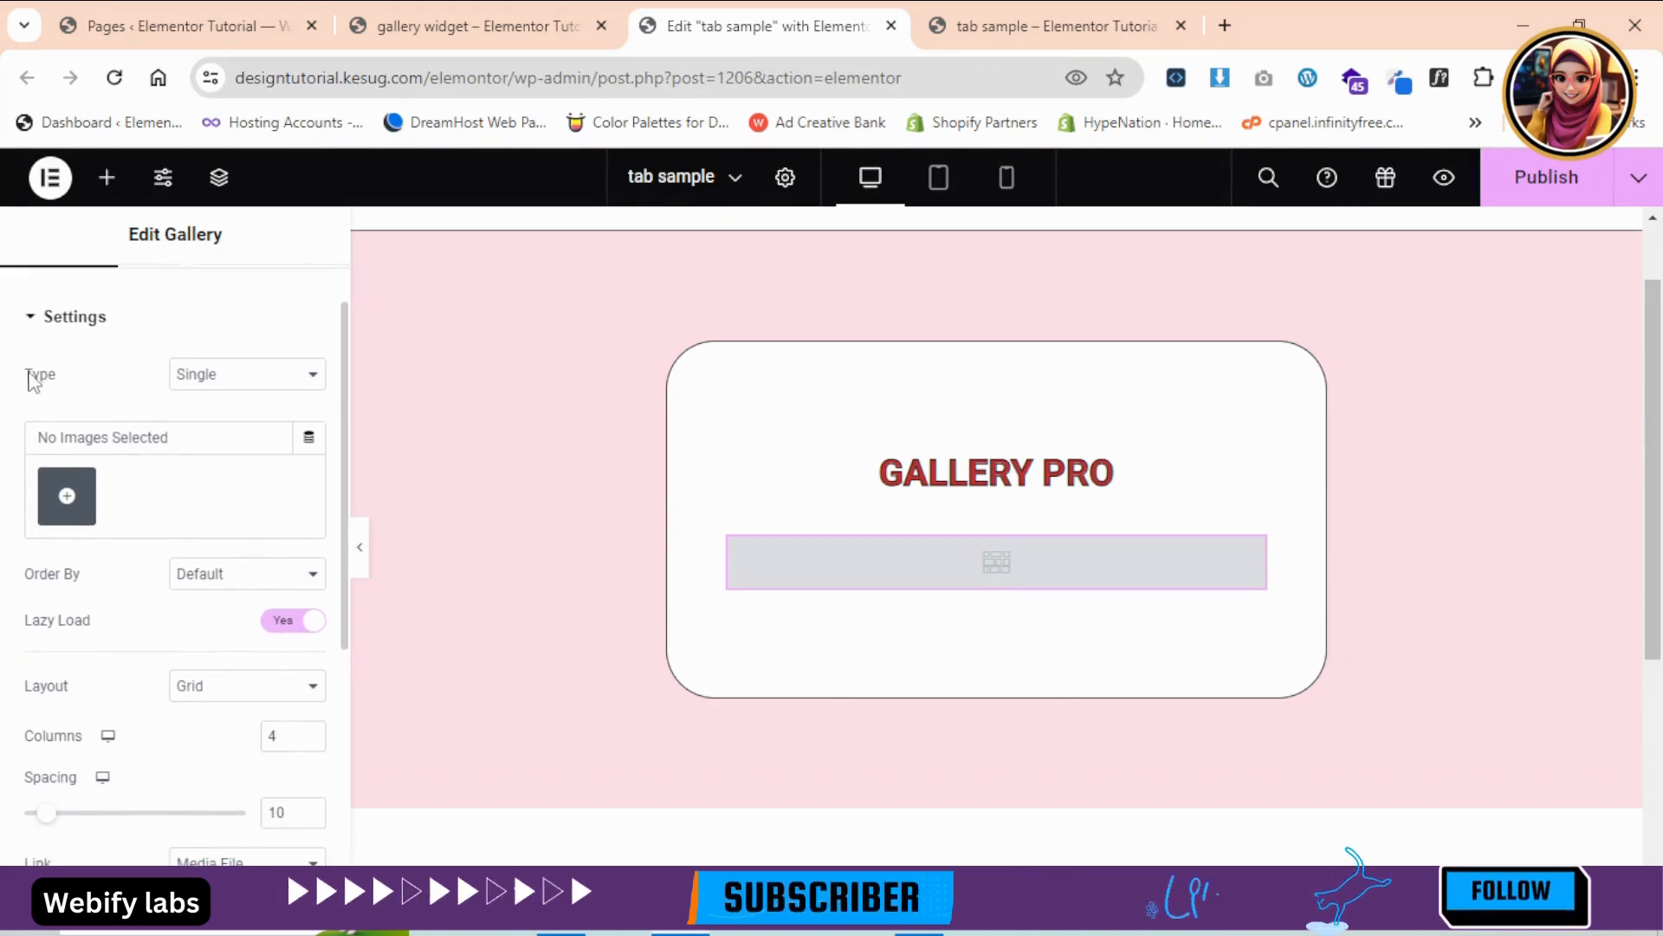
pyautogui.click(201, 387)
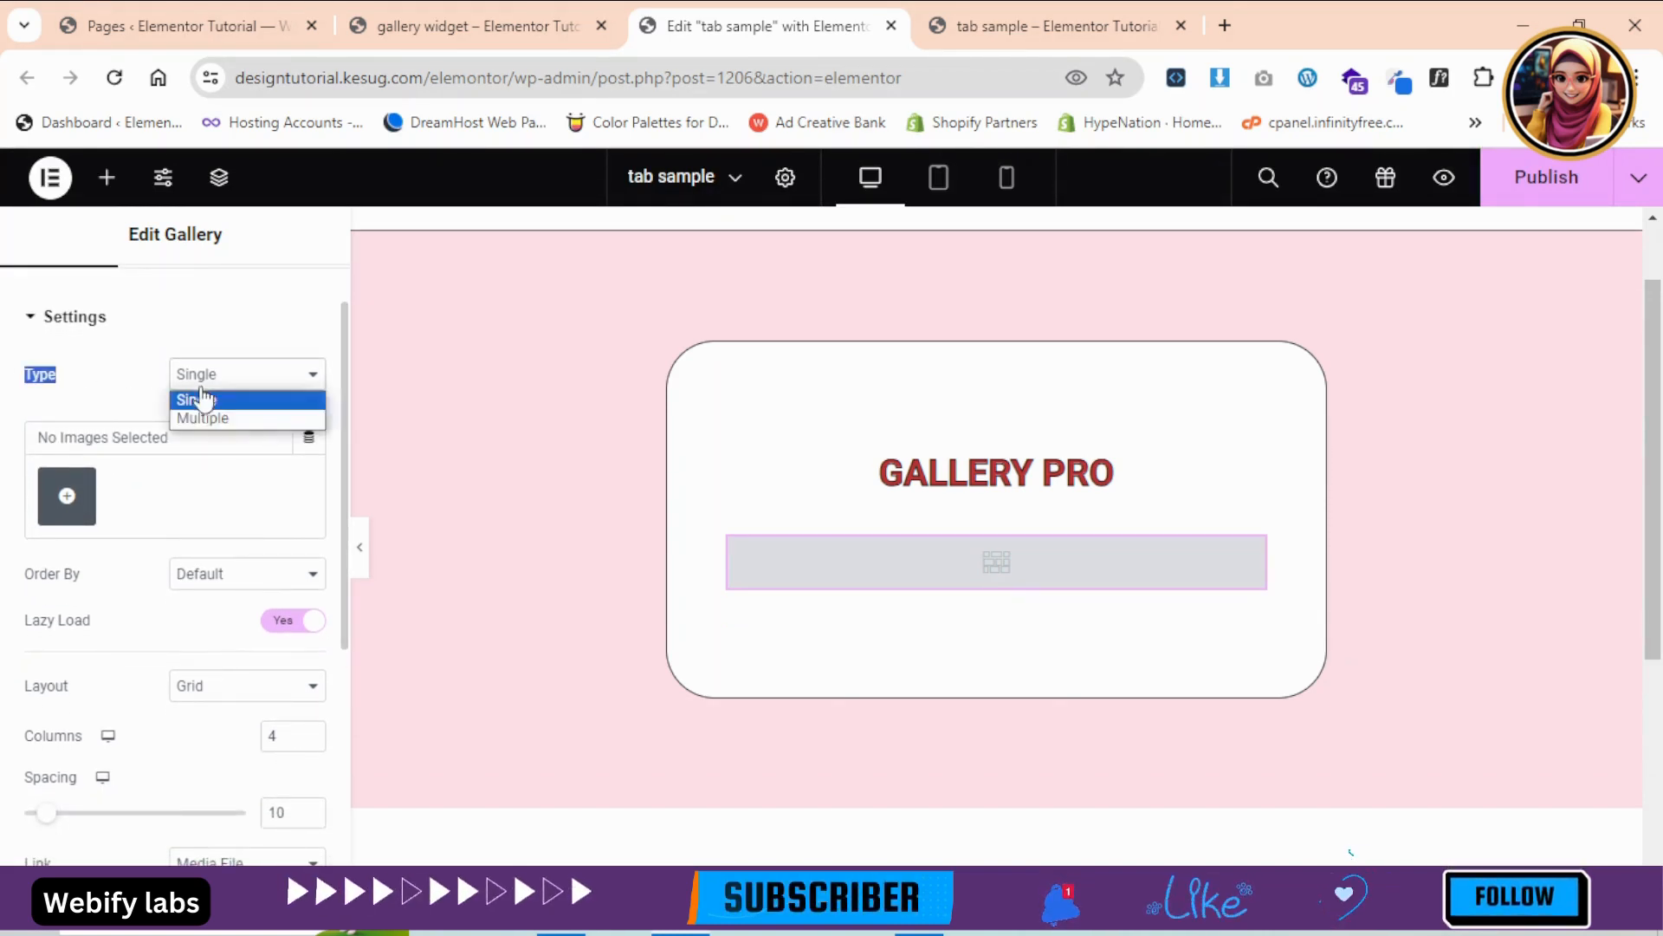
pyautogui.click(98, 351)
pyautogui.click(95, 323)
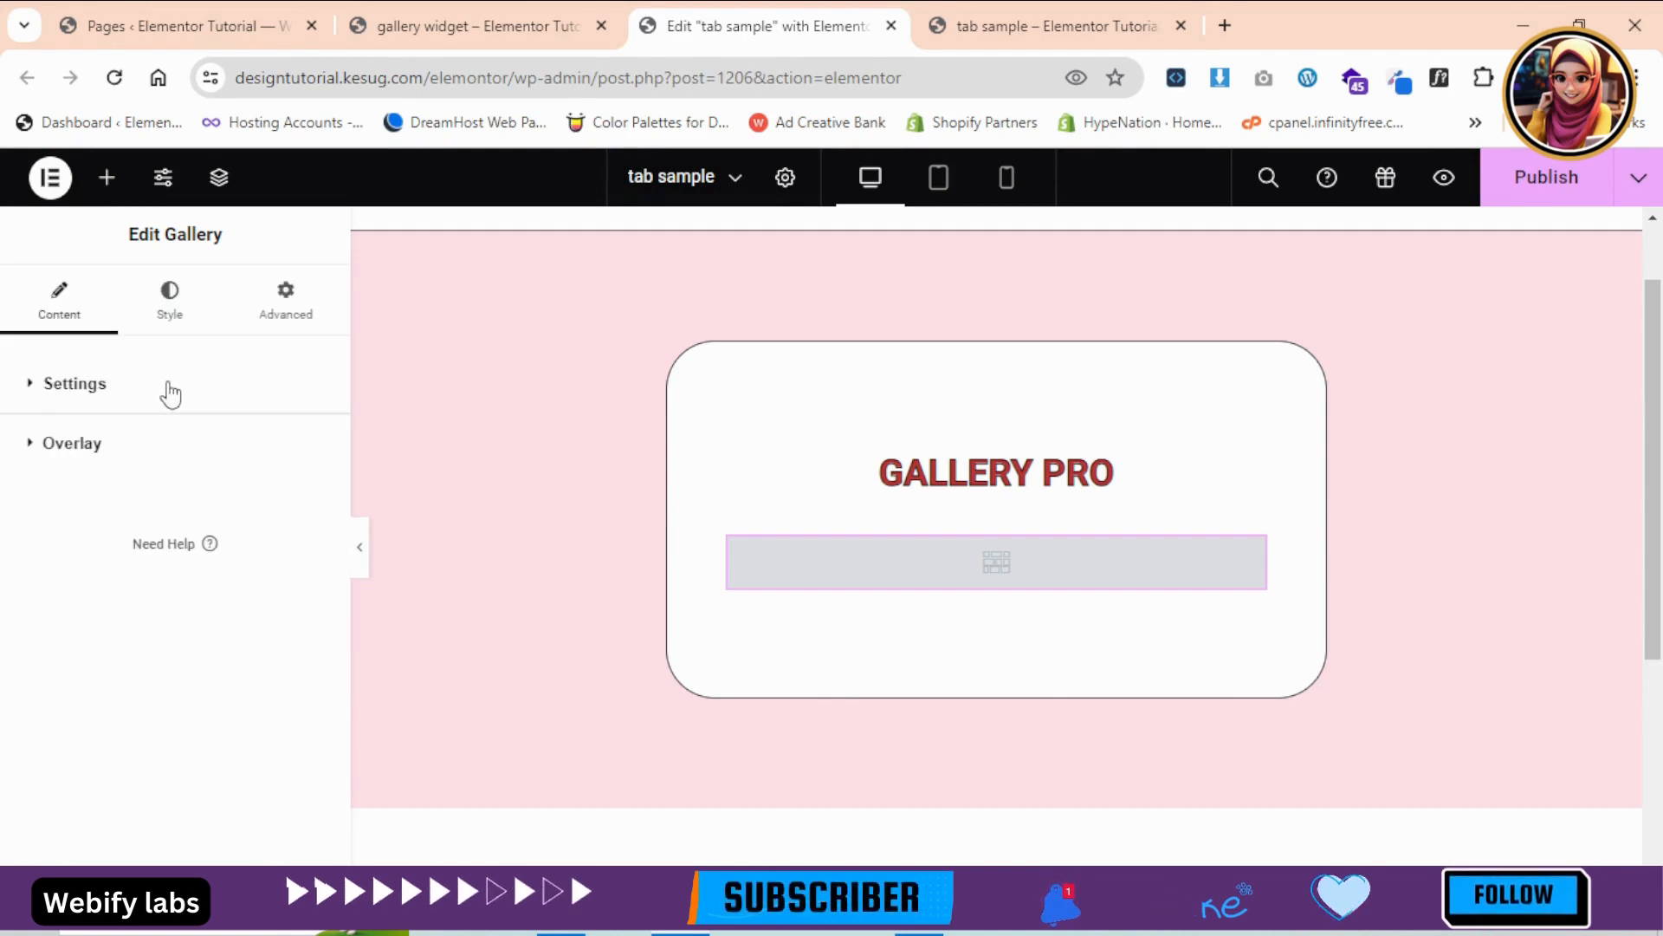
pyautogui.click(88, 391)
pyautogui.click(230, 443)
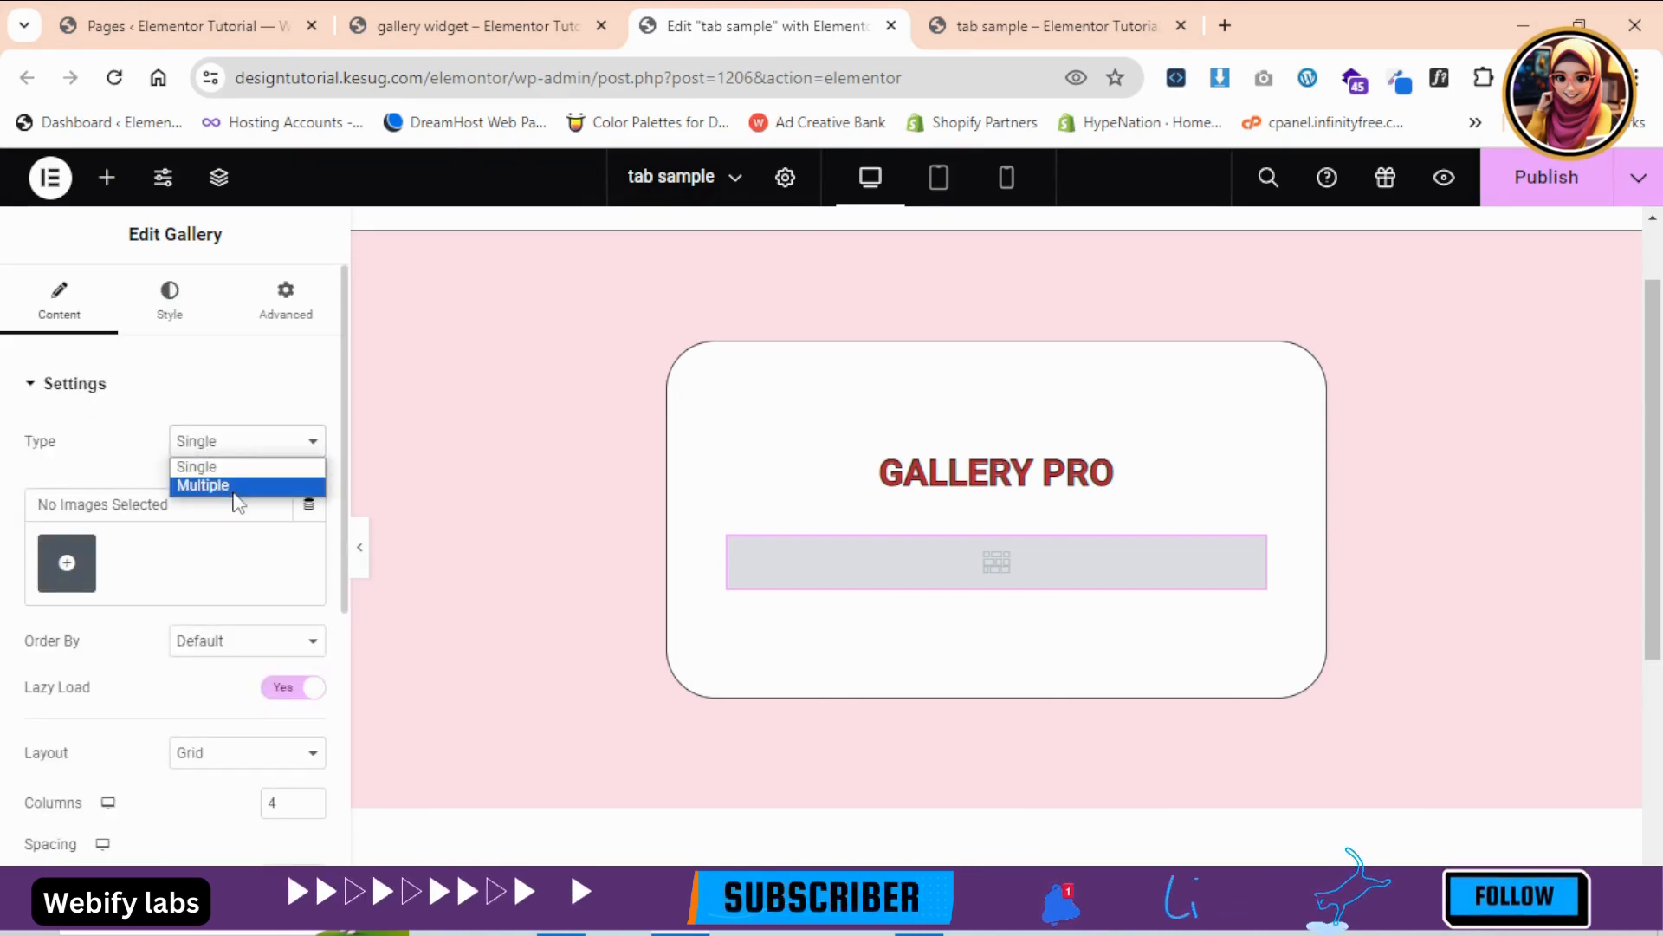
pyautogui.click(227, 468)
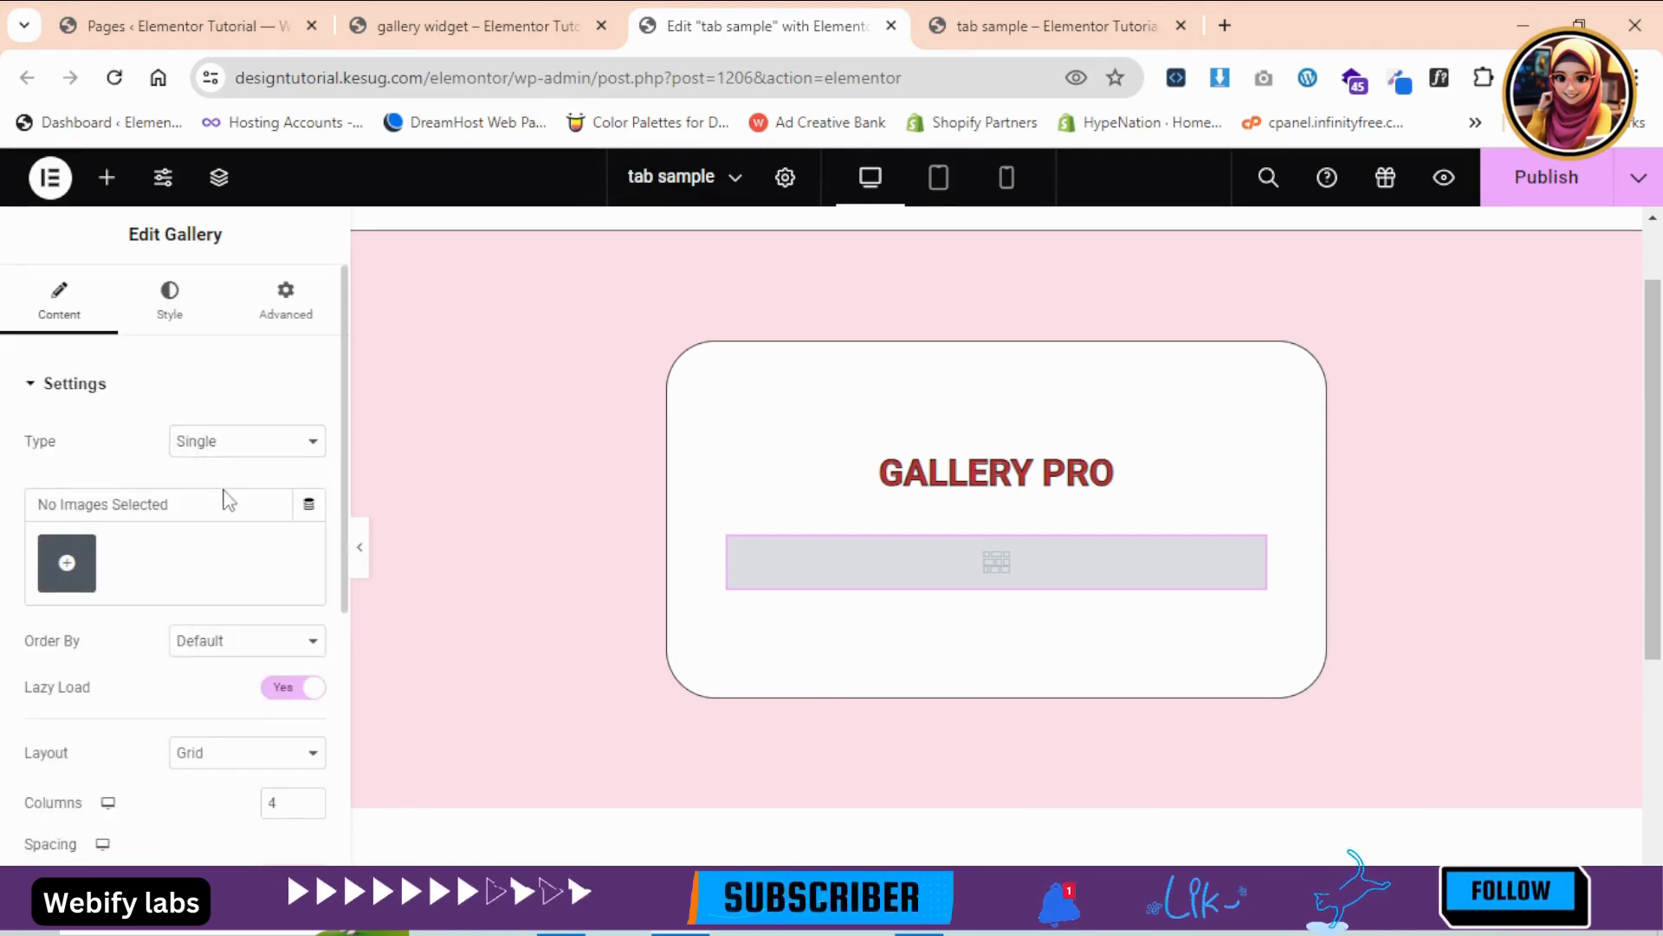
# - Create the gallery from three media library portraits: the man on teal, the long-haired woman, and the man on green
pyautogui.click(69, 563)
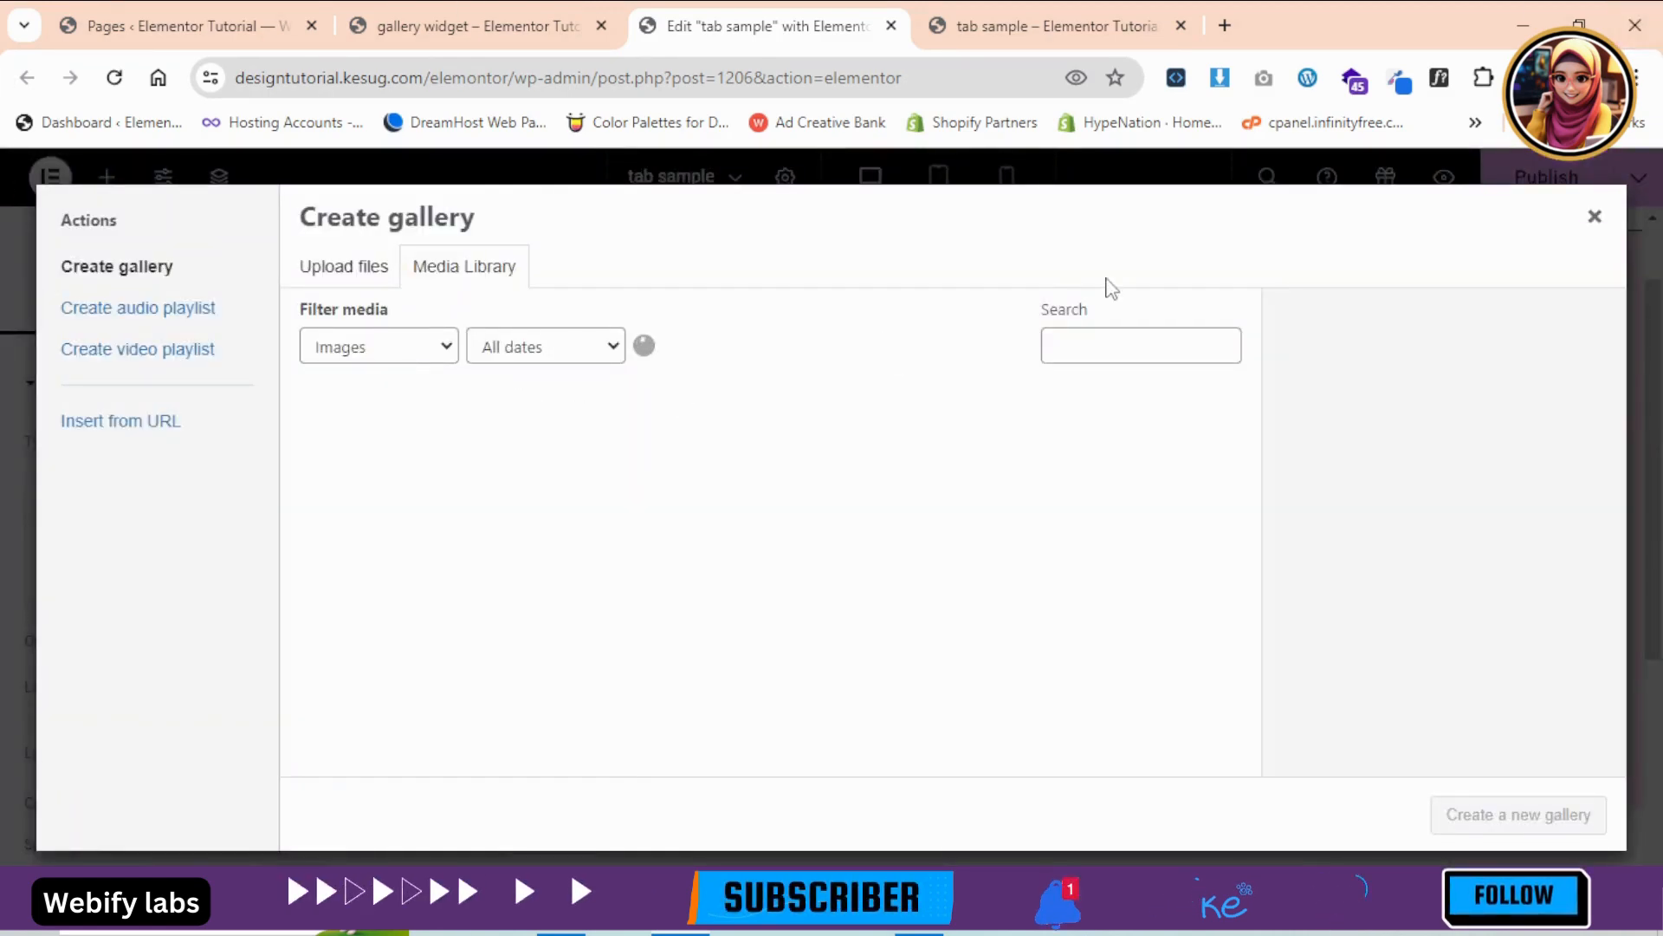
pyautogui.moveTo(1251, 437); pyautogui.dragTo(1288, 667)
pyautogui.click(635, 520)
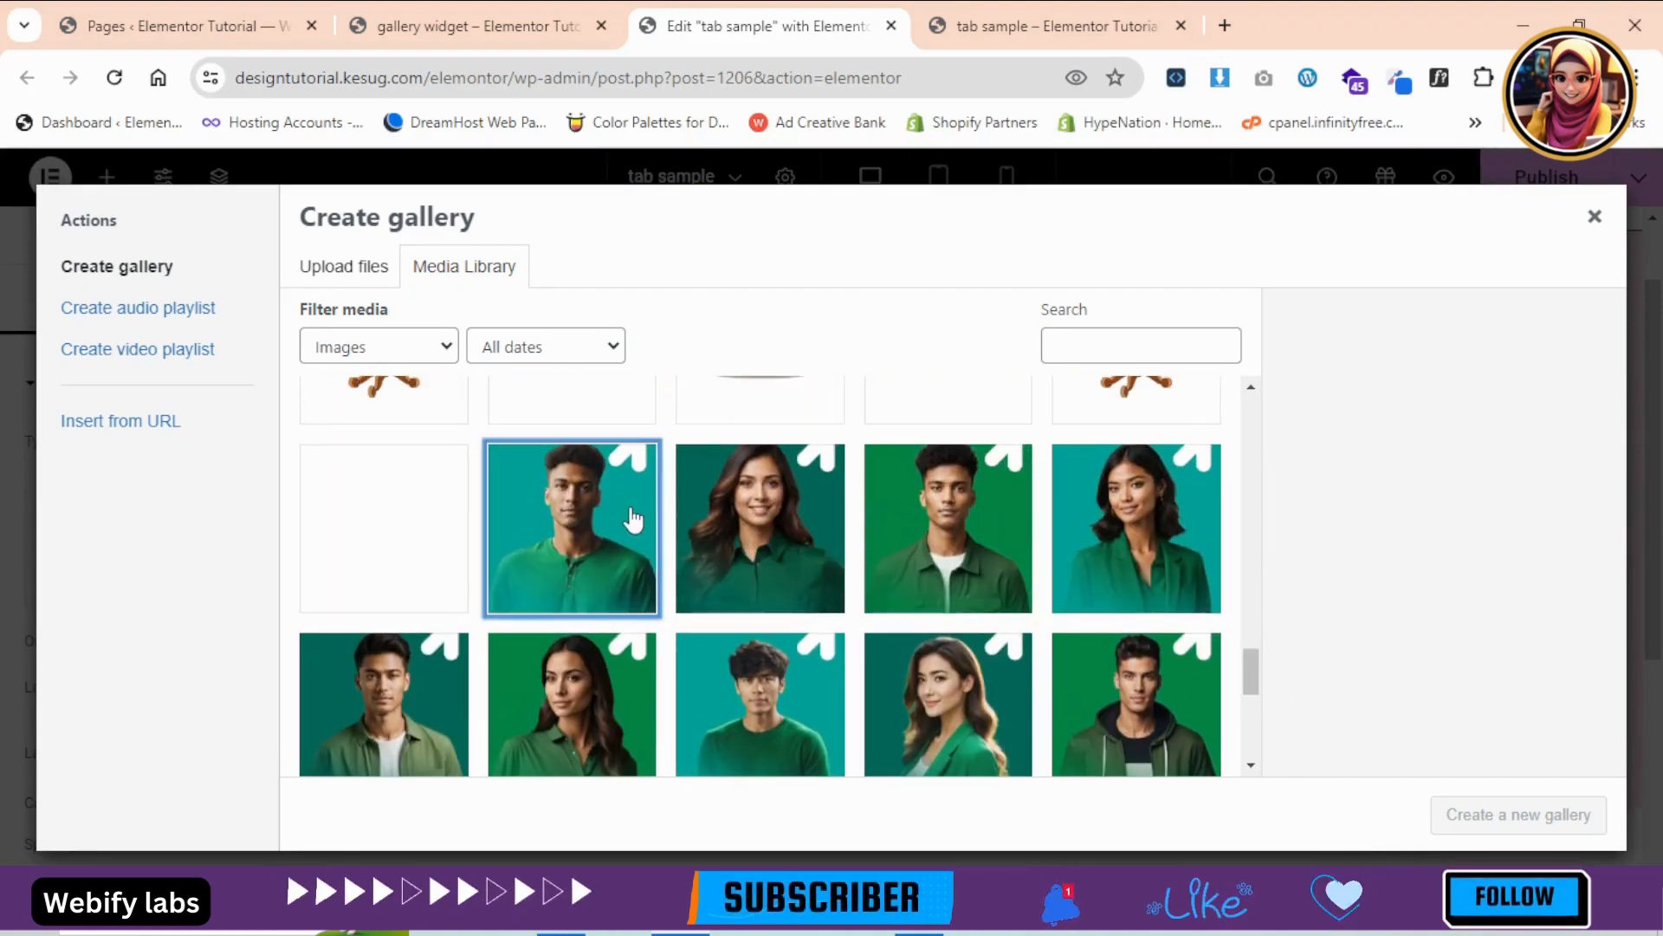
pyautogui.click(762, 520)
pyautogui.click(995, 568)
pyautogui.click(1522, 827)
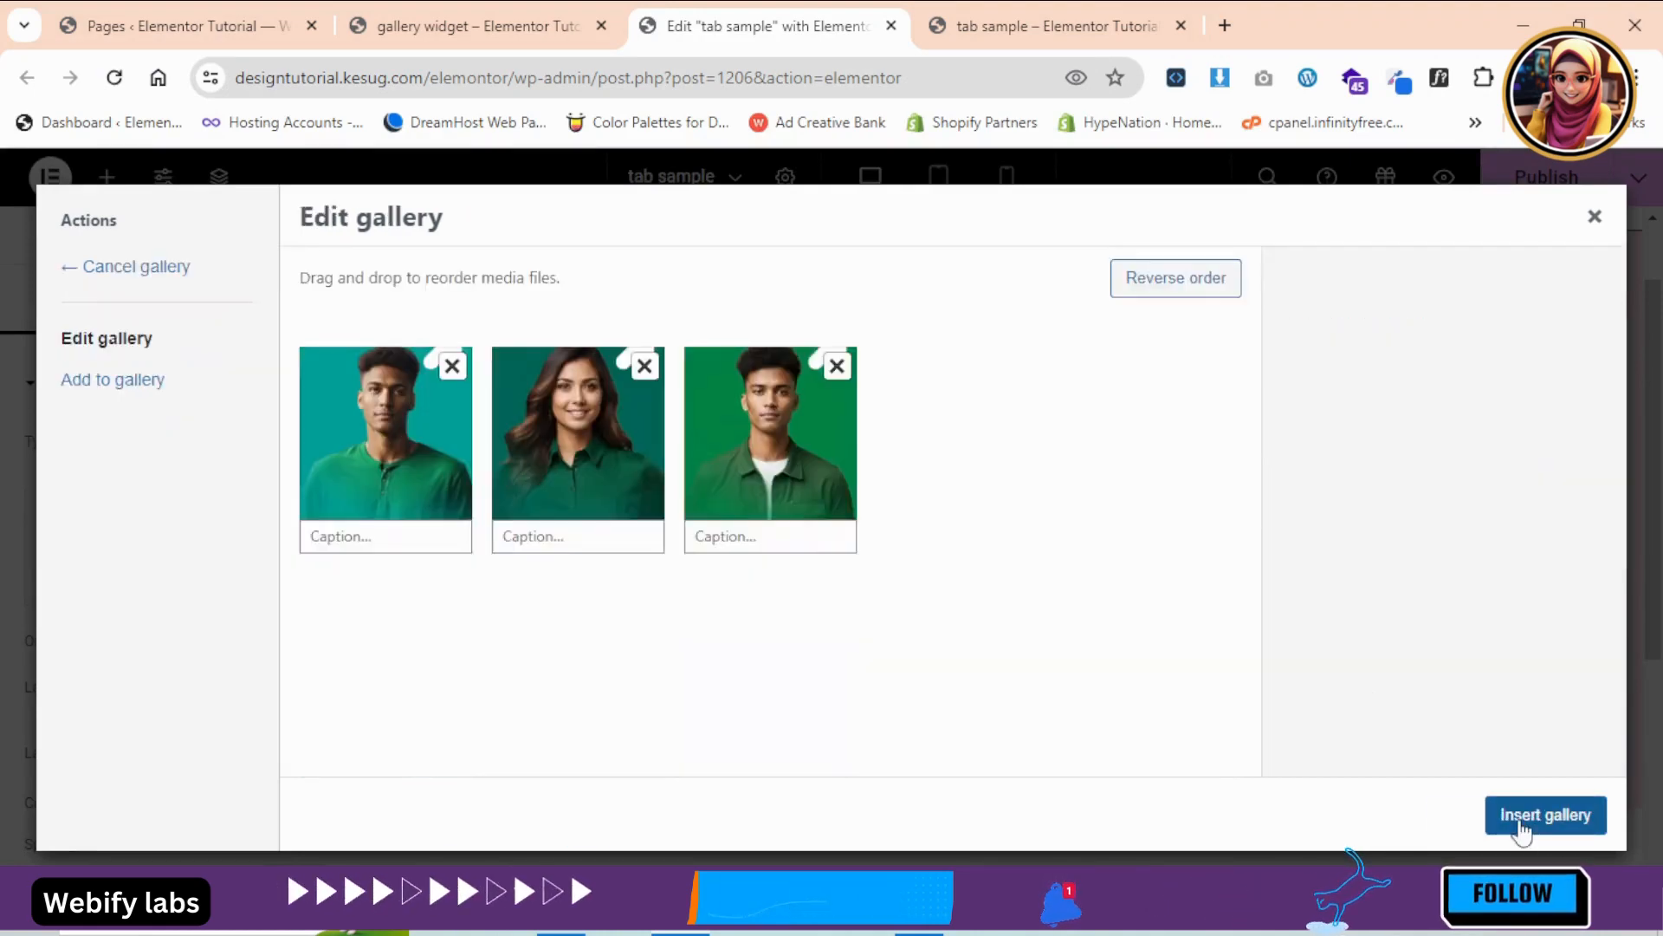
pyautogui.click(1557, 812)
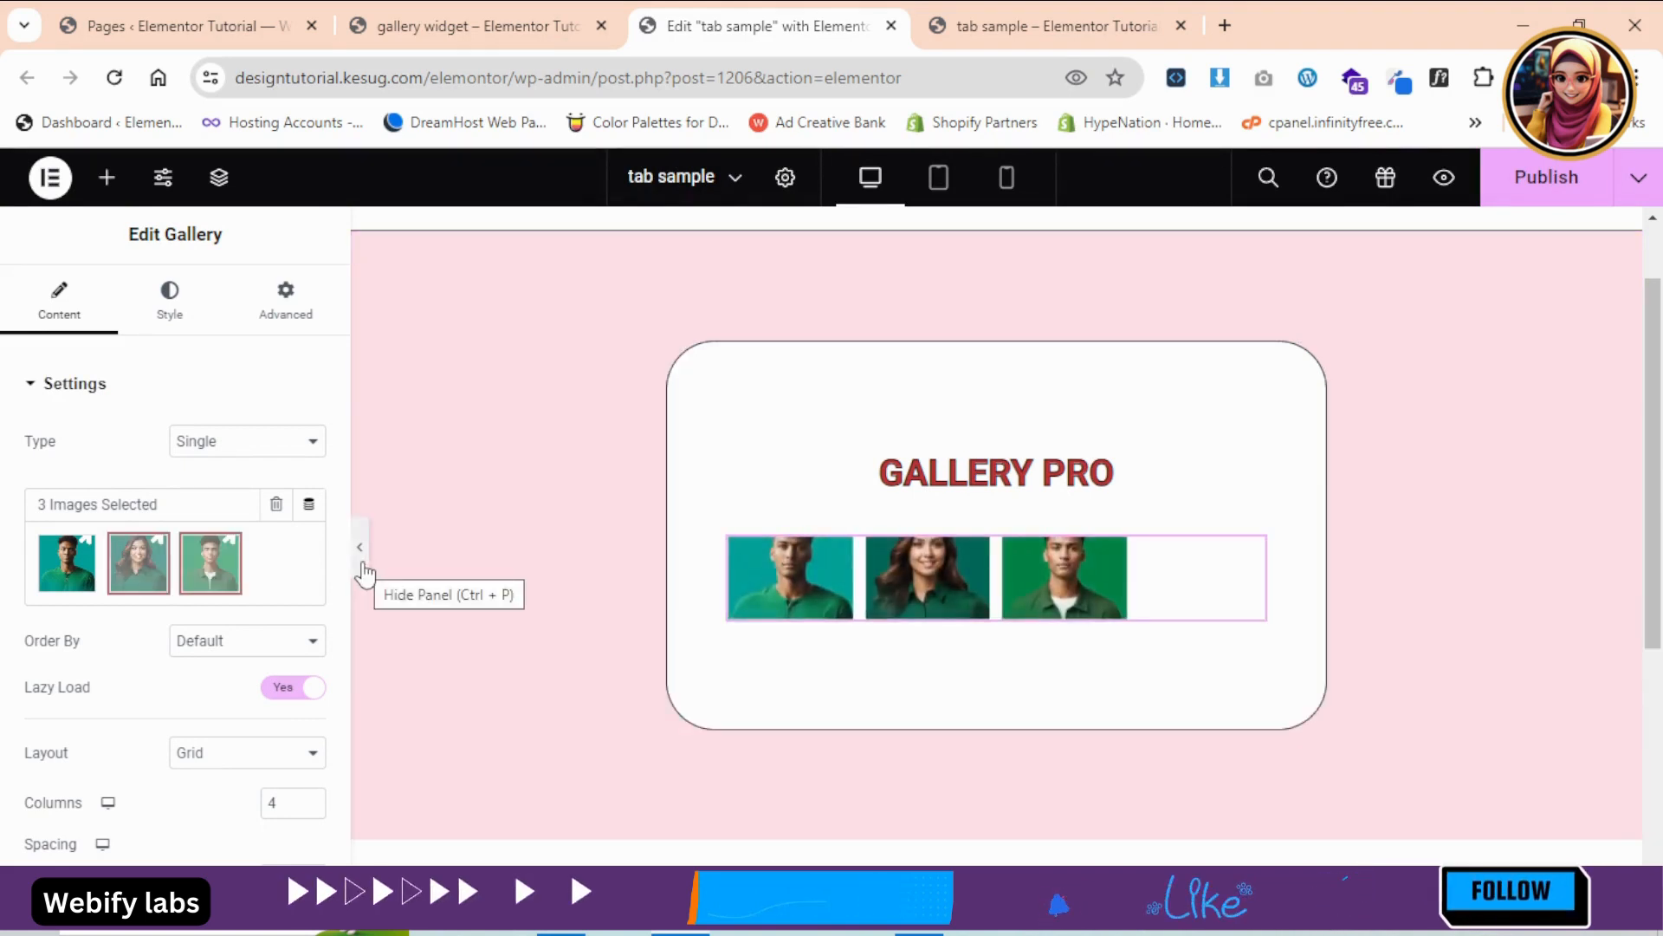
# - Try the Random image order on the gallery, and return it to Default
pyautogui.click(245, 645)
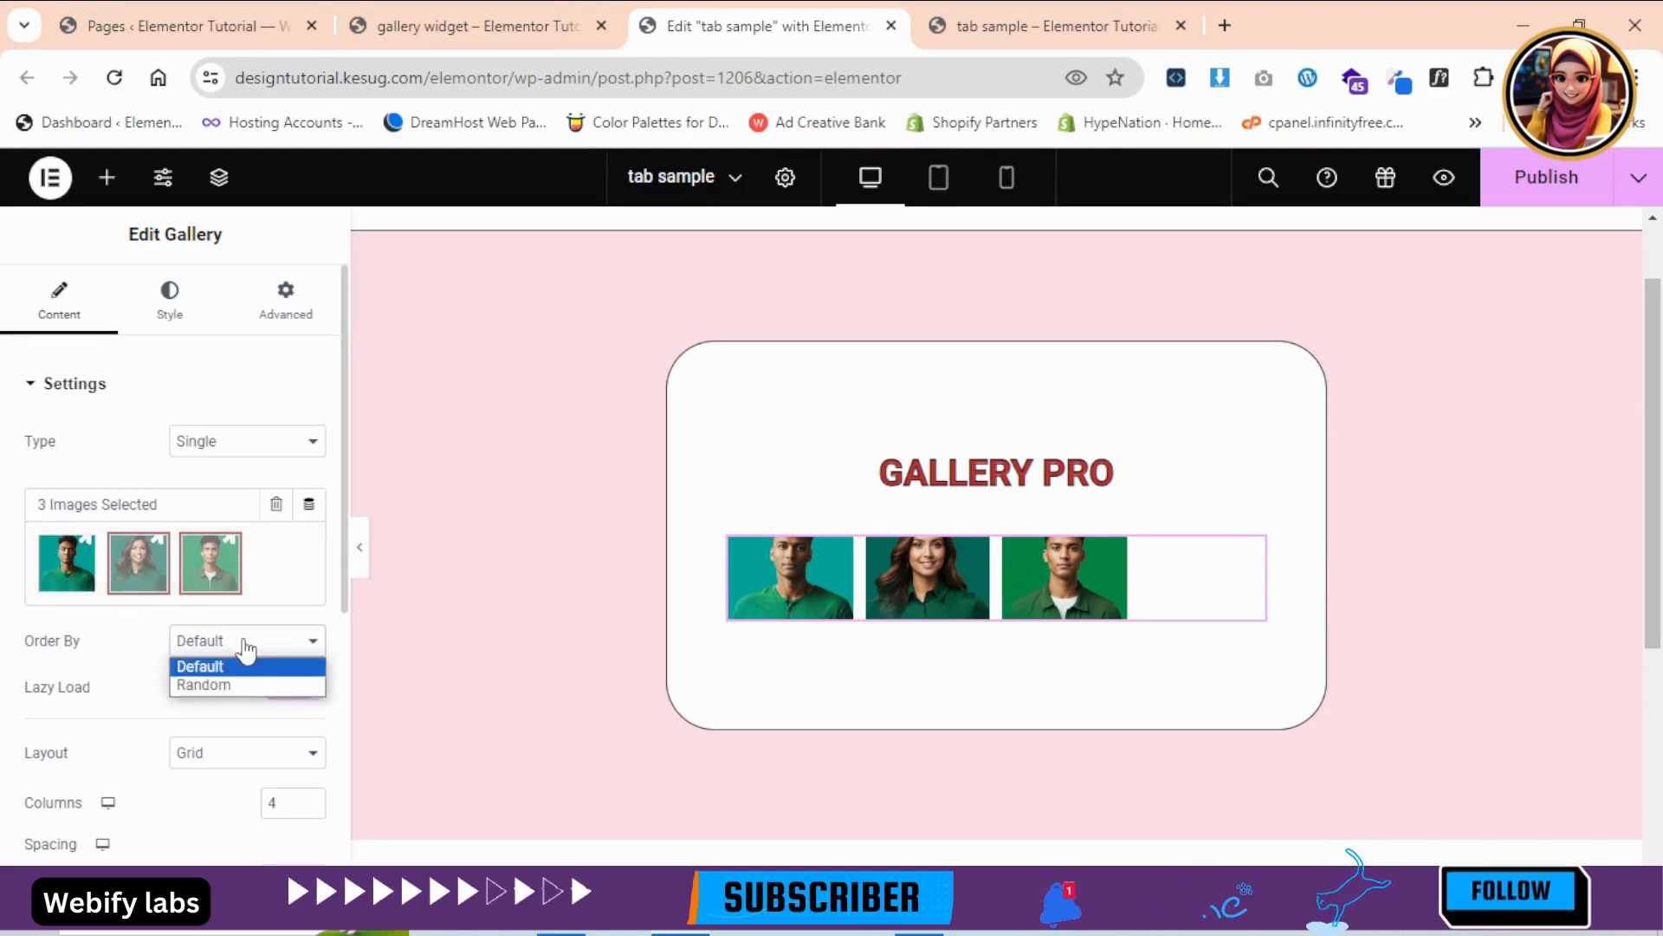
pyautogui.click(204, 684)
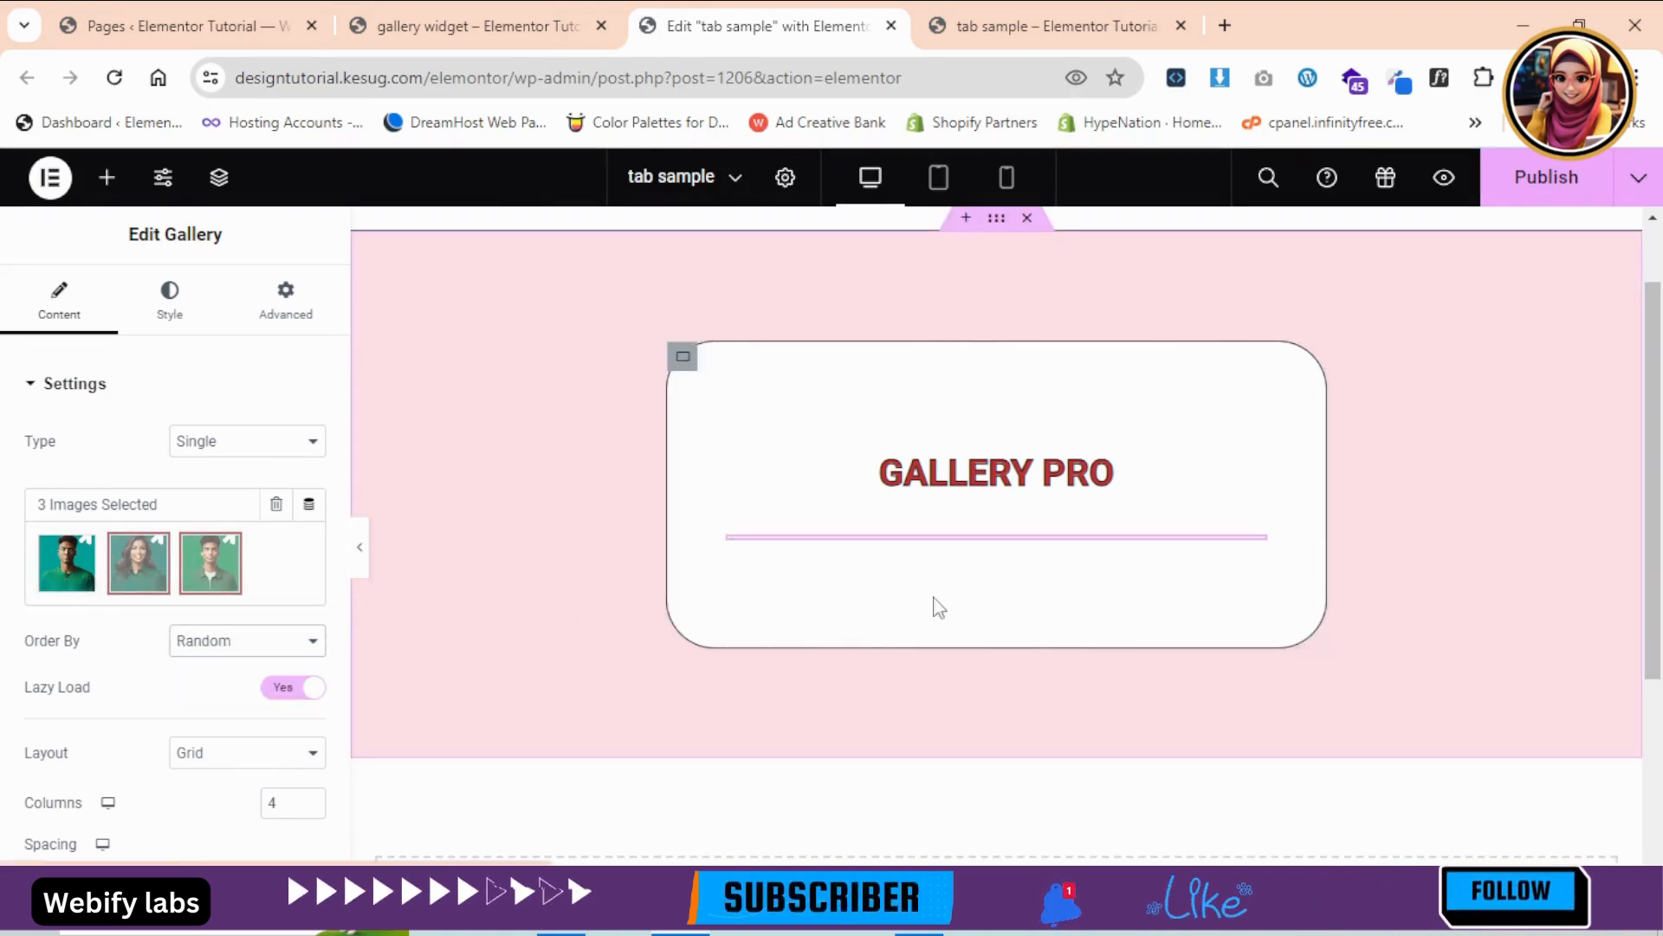
pyautogui.click(251, 645)
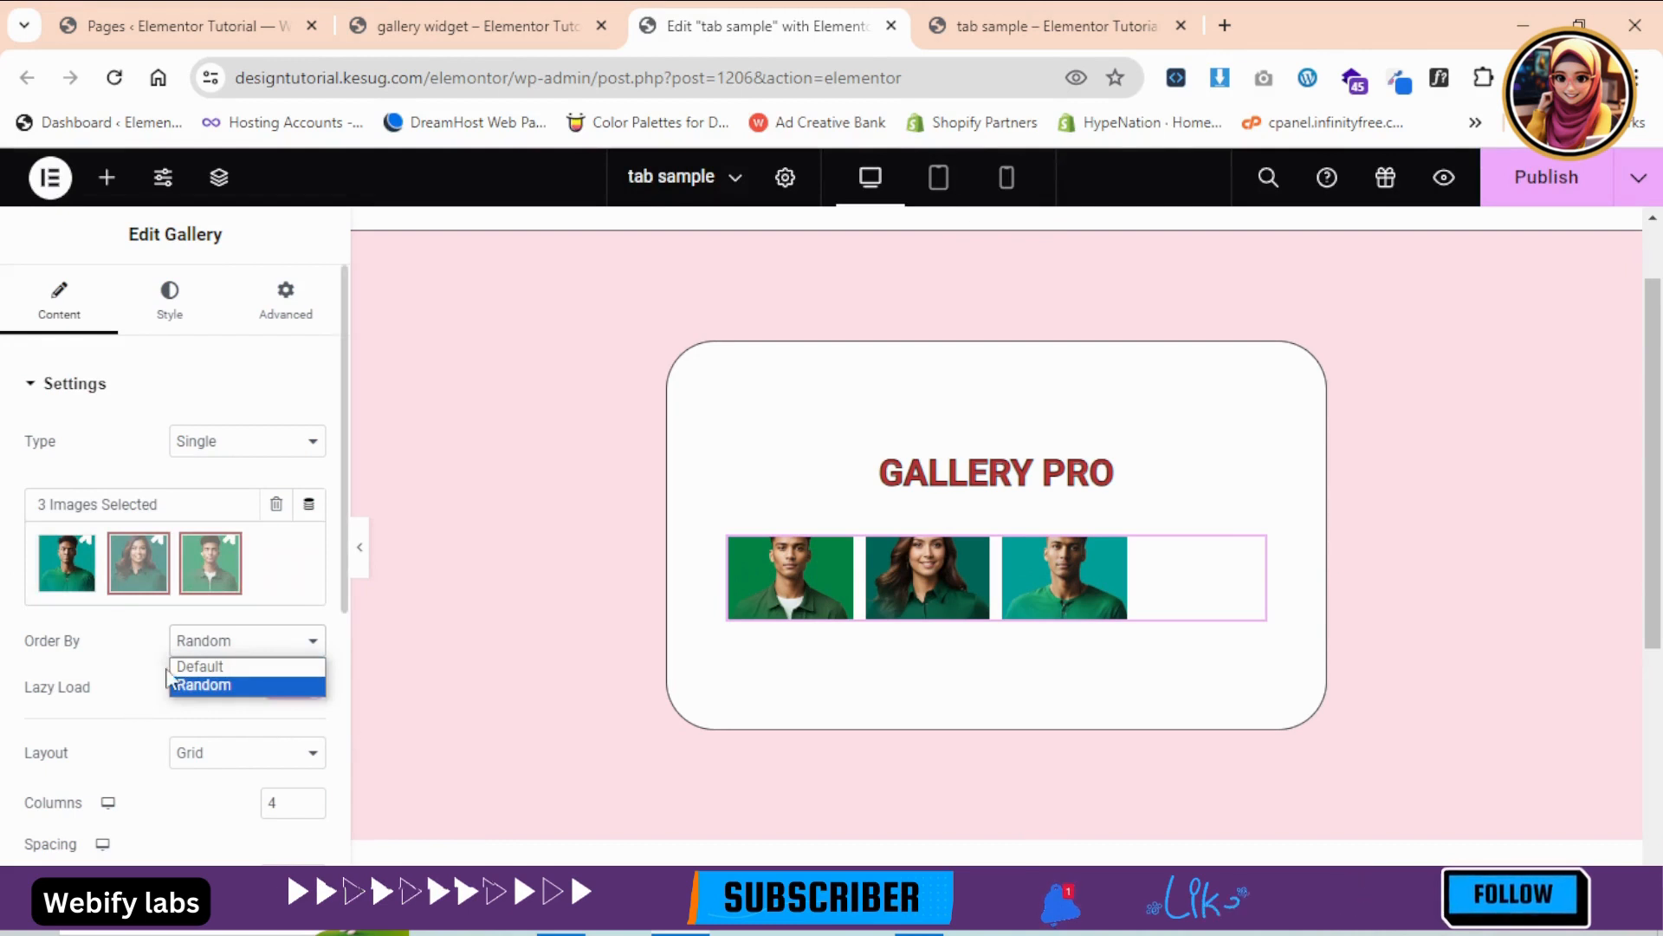
pyautogui.click(240, 686)
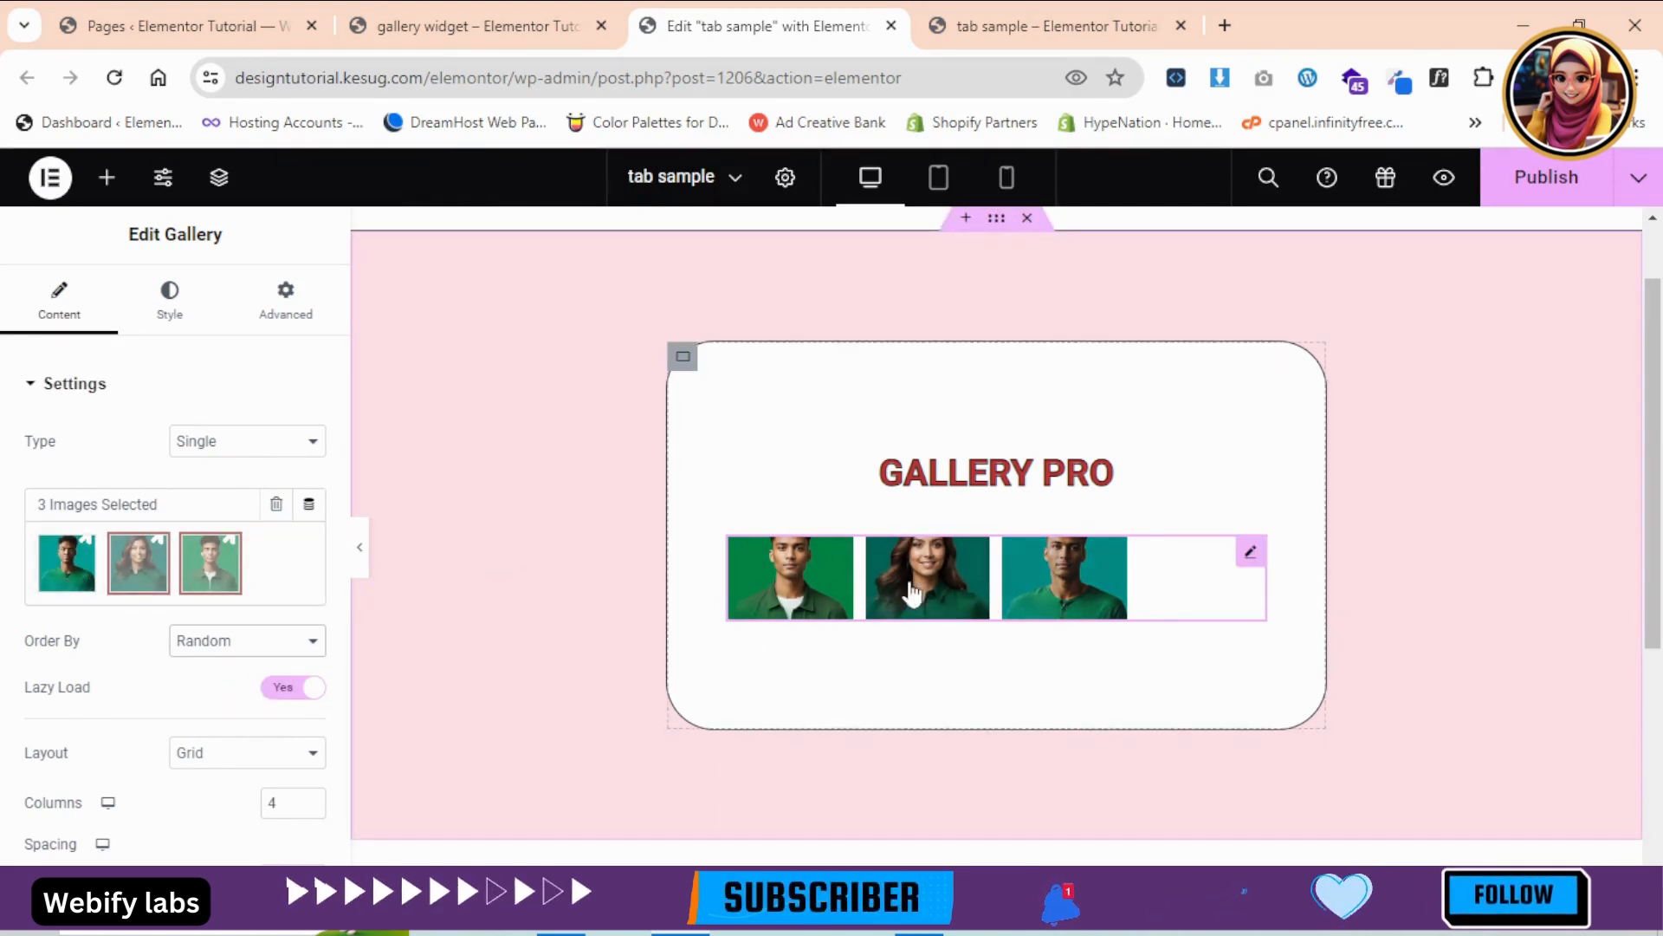
pyautogui.click(223, 659)
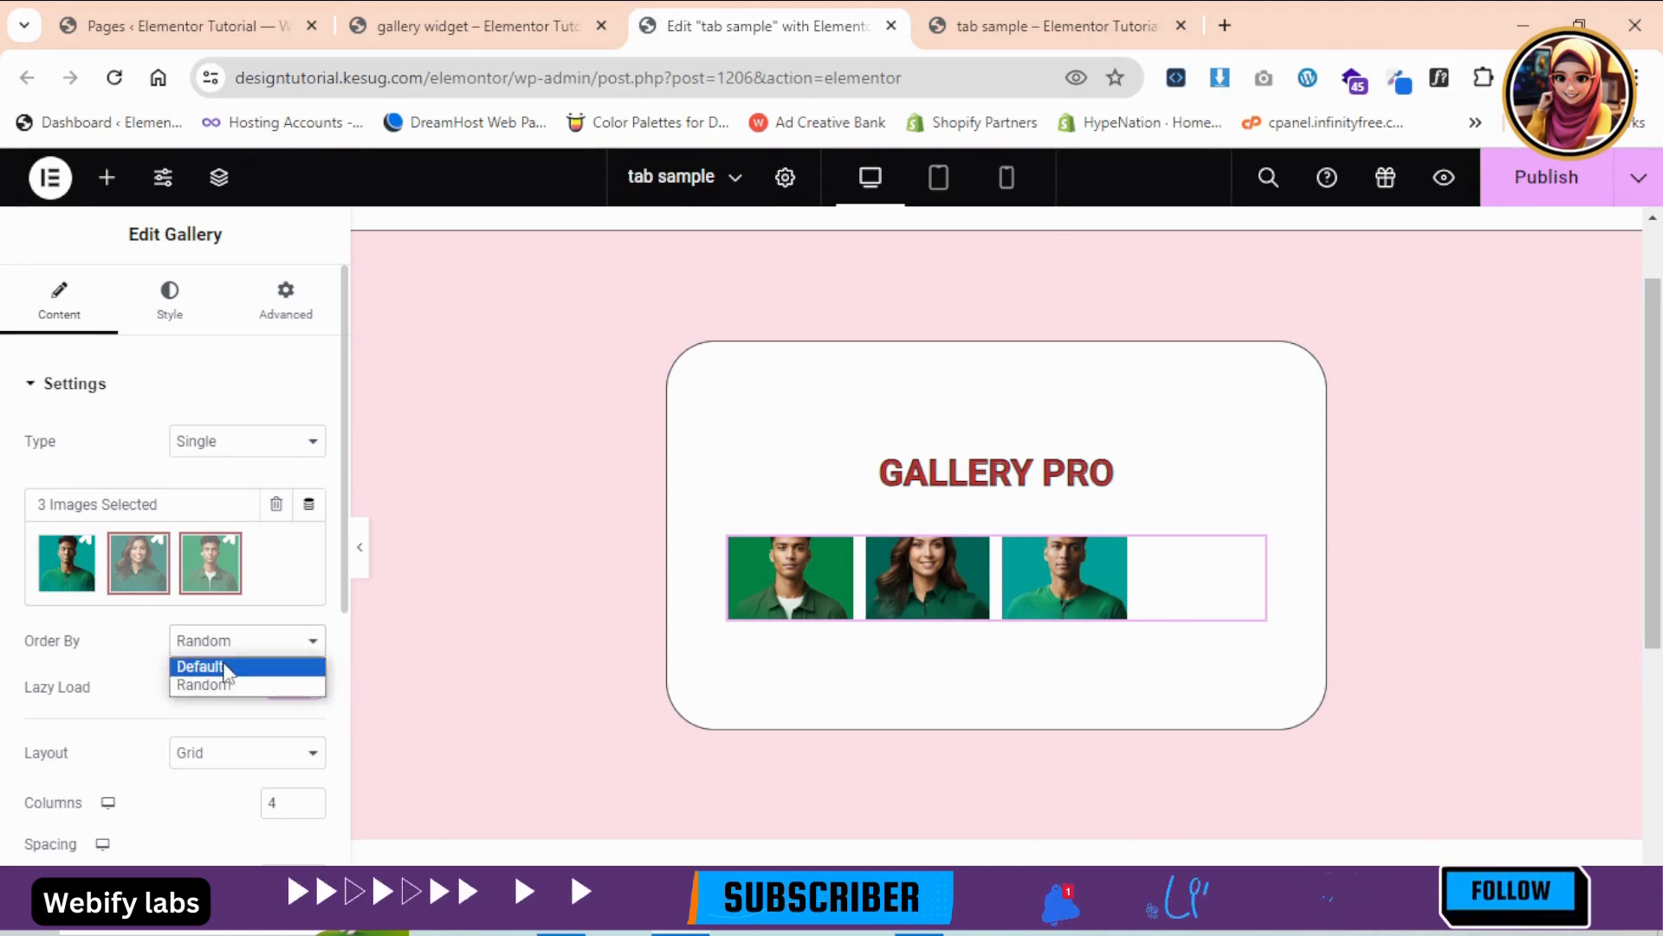
pyautogui.click(224, 666)
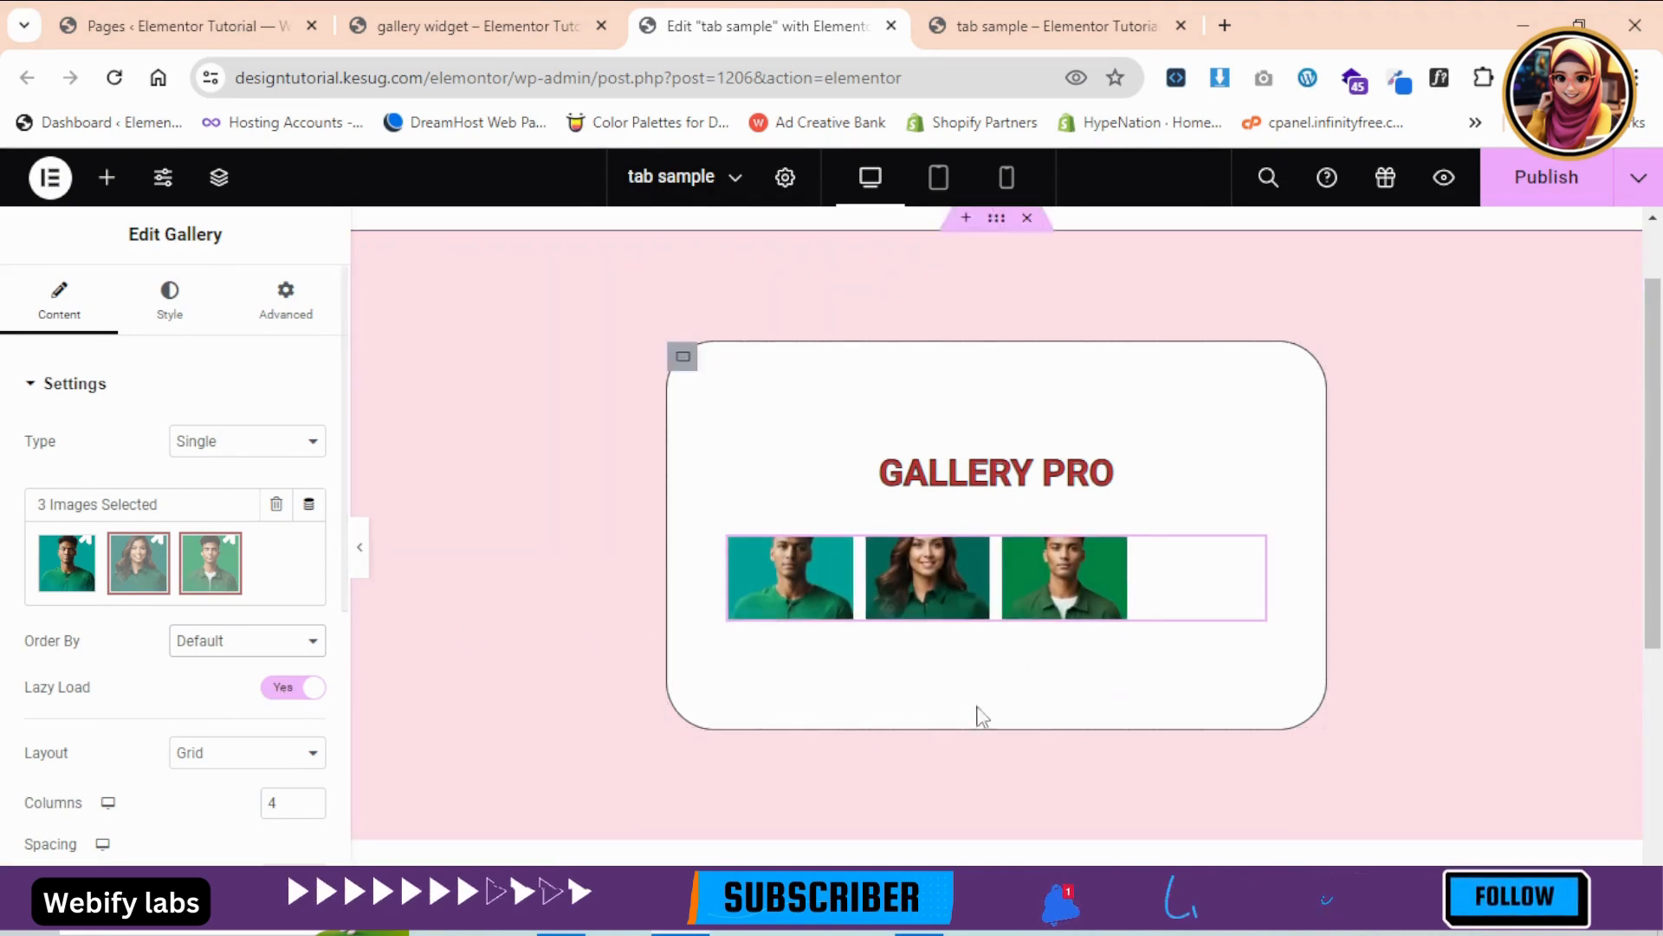
# - Turn off lazy loading for the gallery and set its layout to Justified
pyautogui.click(302, 687)
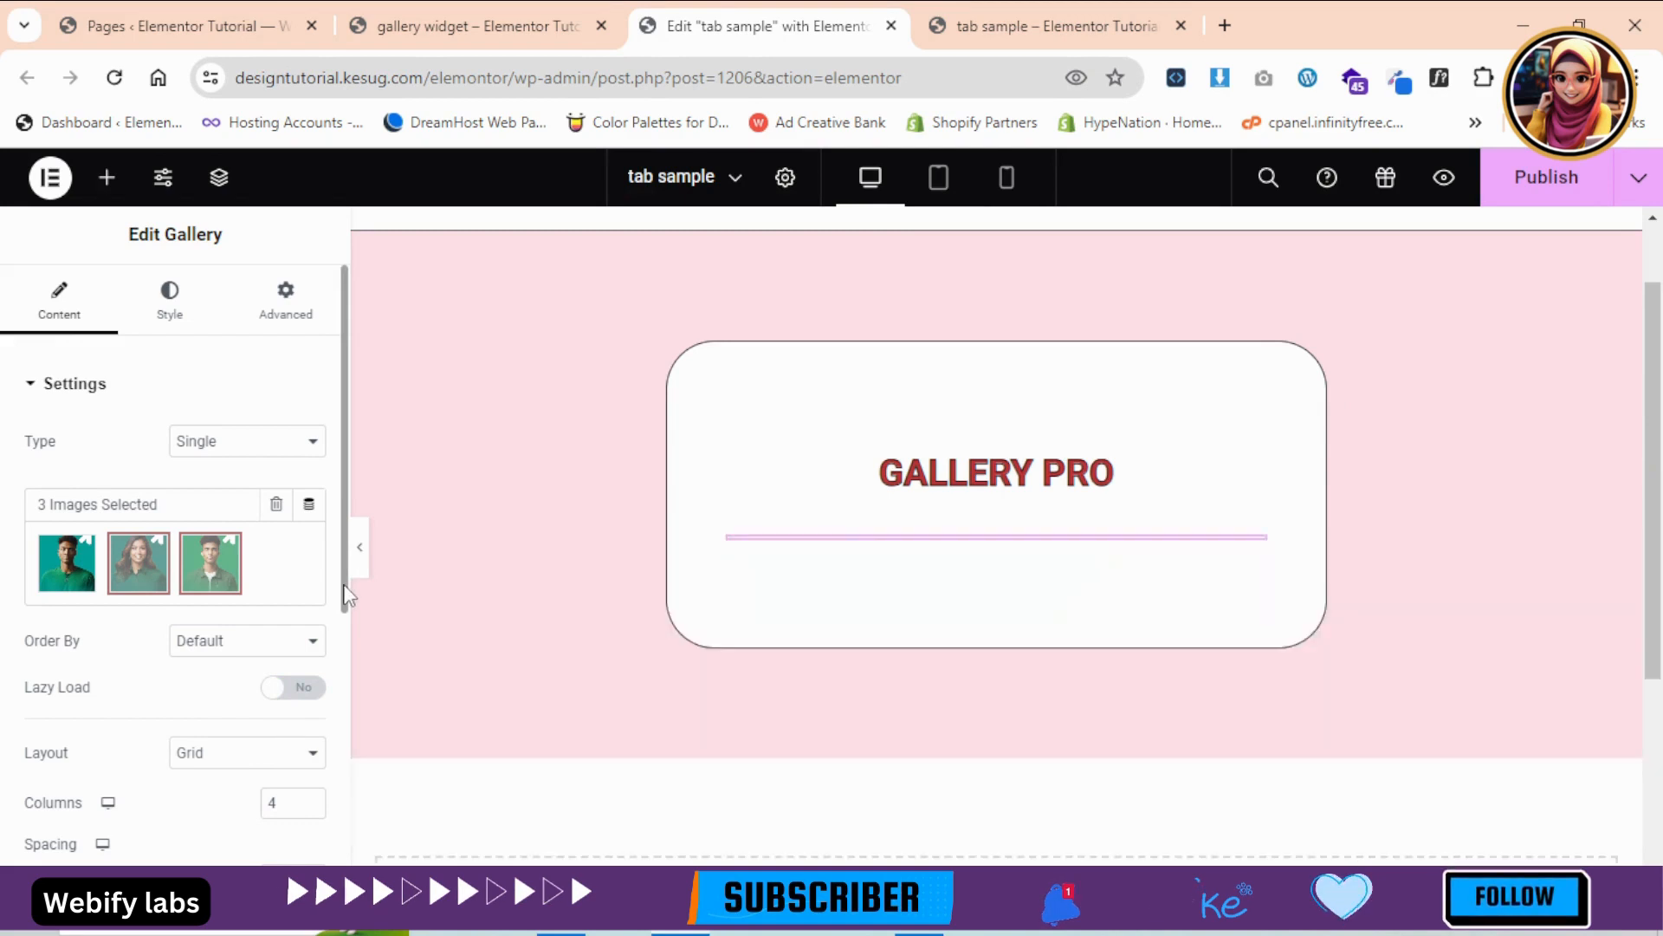
pyautogui.moveTo(346, 593); pyautogui.dragTo(345, 659)
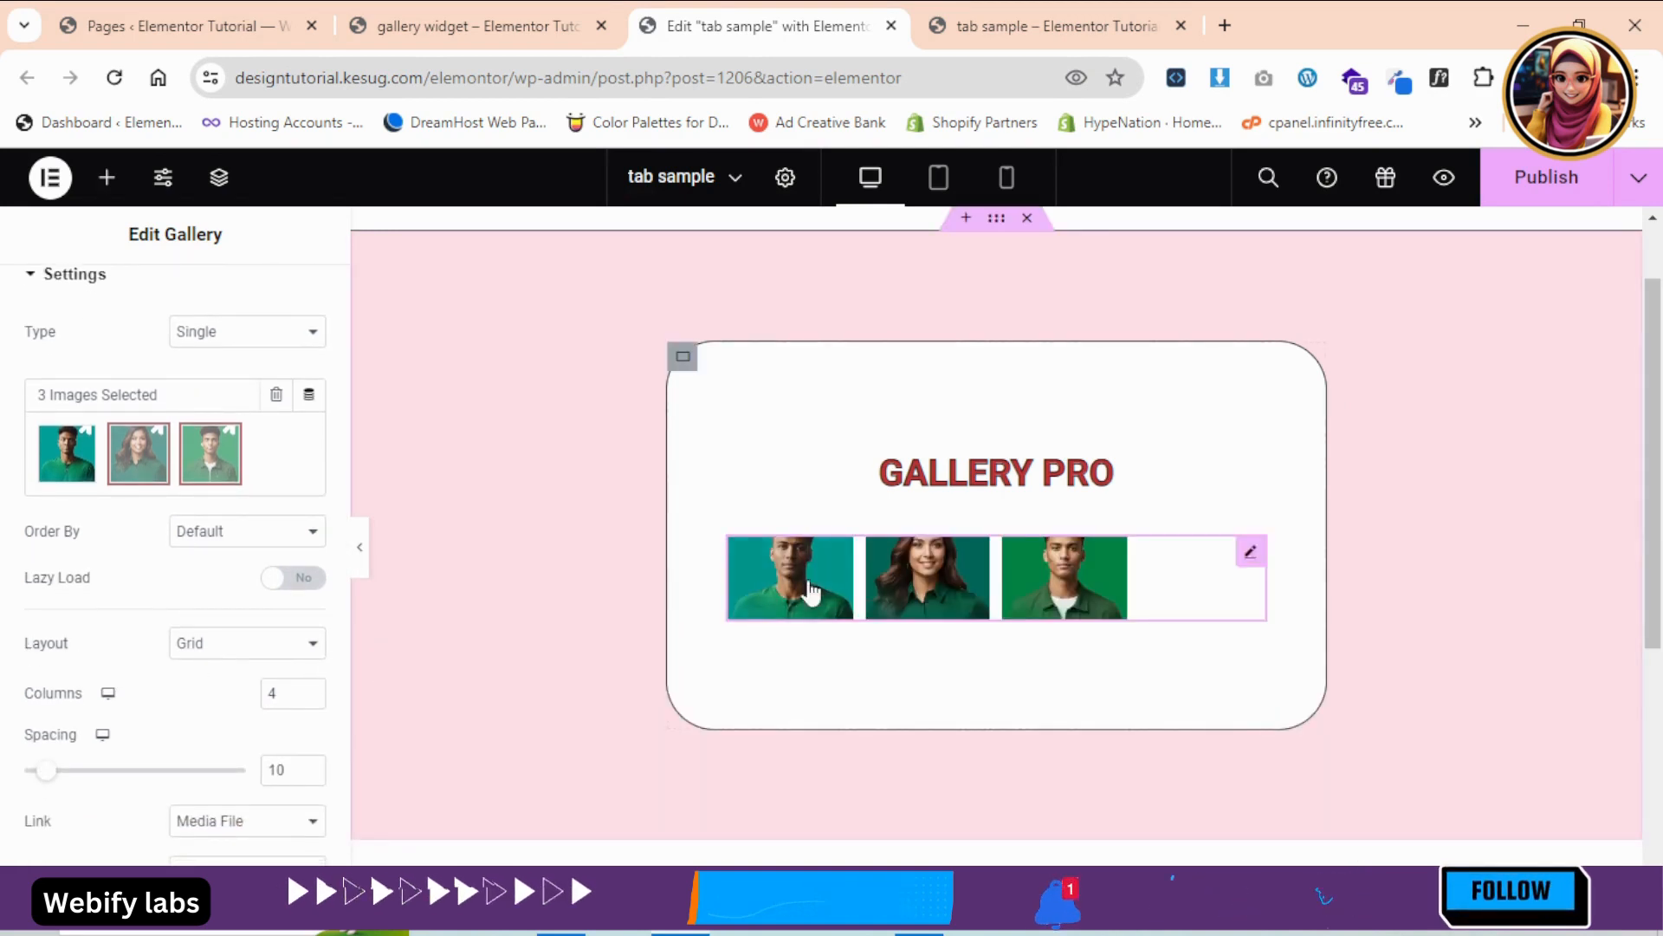
pyautogui.click(231, 660)
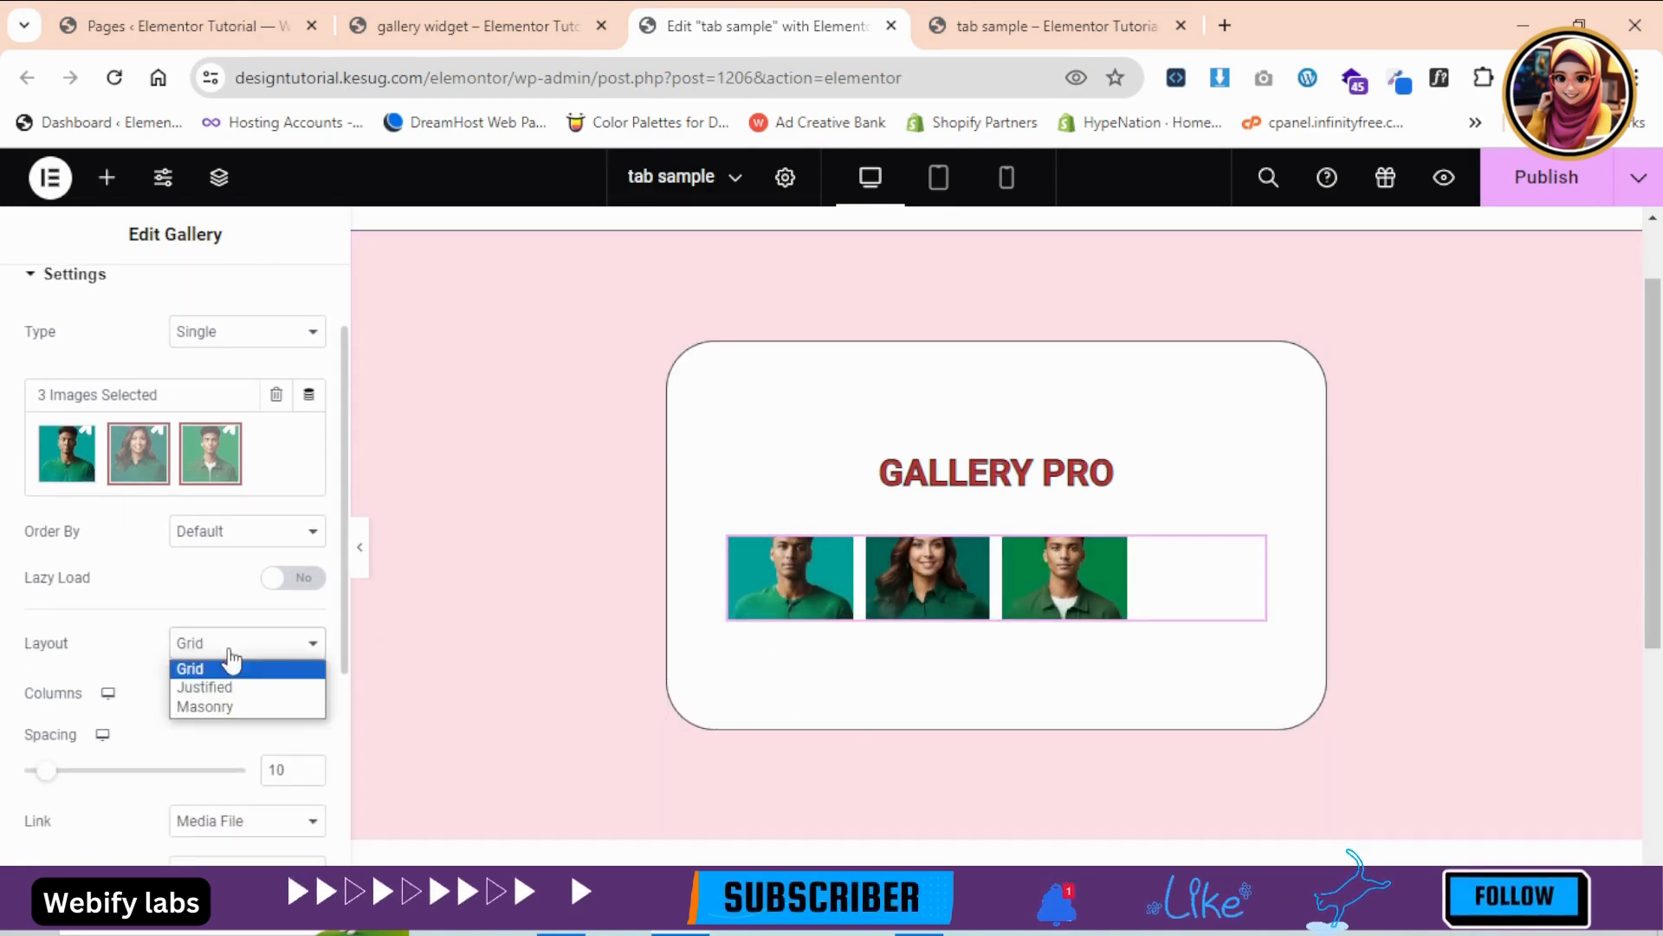
pyautogui.click(229, 689)
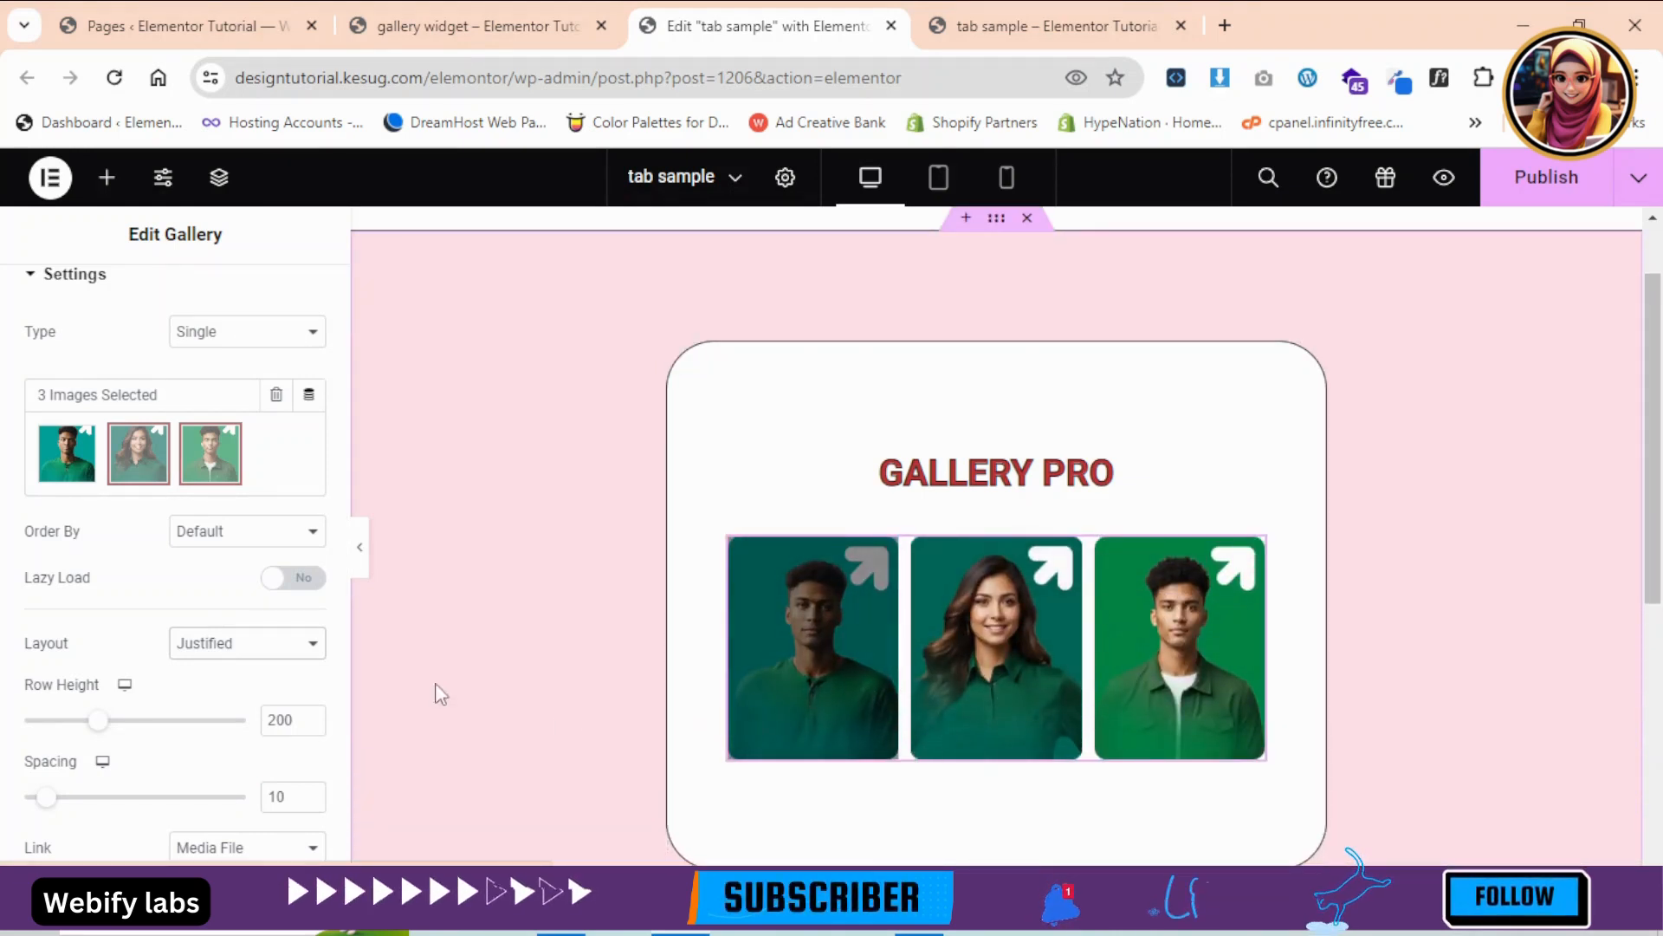
# - Compare the Grid, Justified and Masonry layouts on the gallery, and return it to Justified
pyautogui.click(199, 646)
pyautogui.click(199, 668)
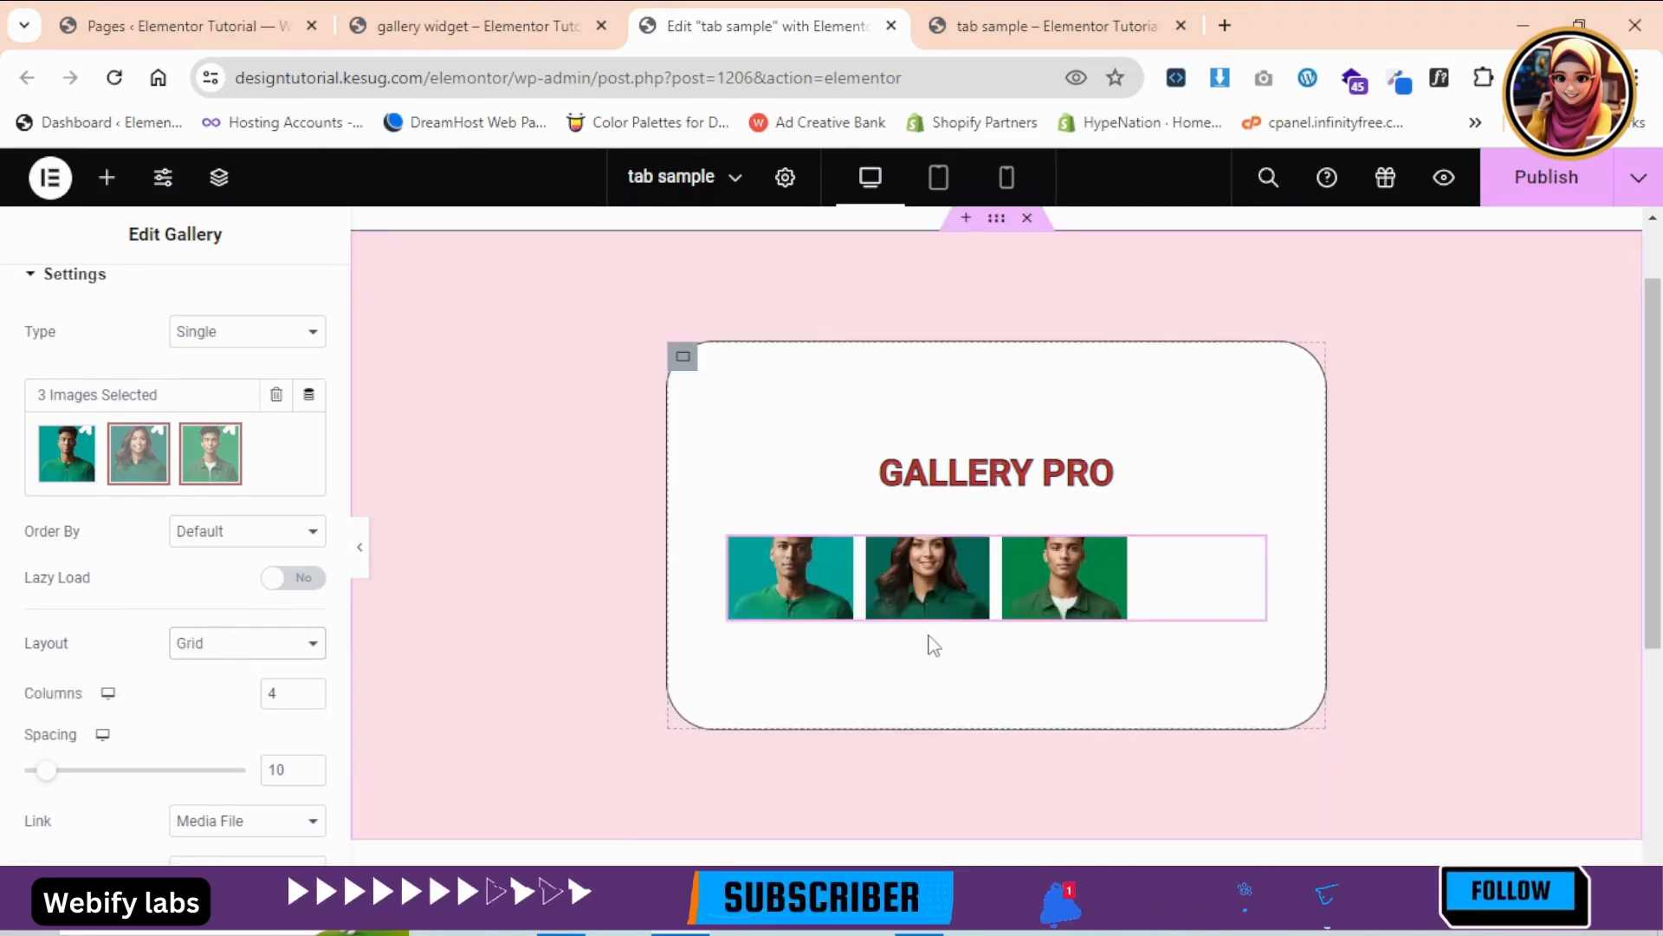
pyautogui.click(201, 646)
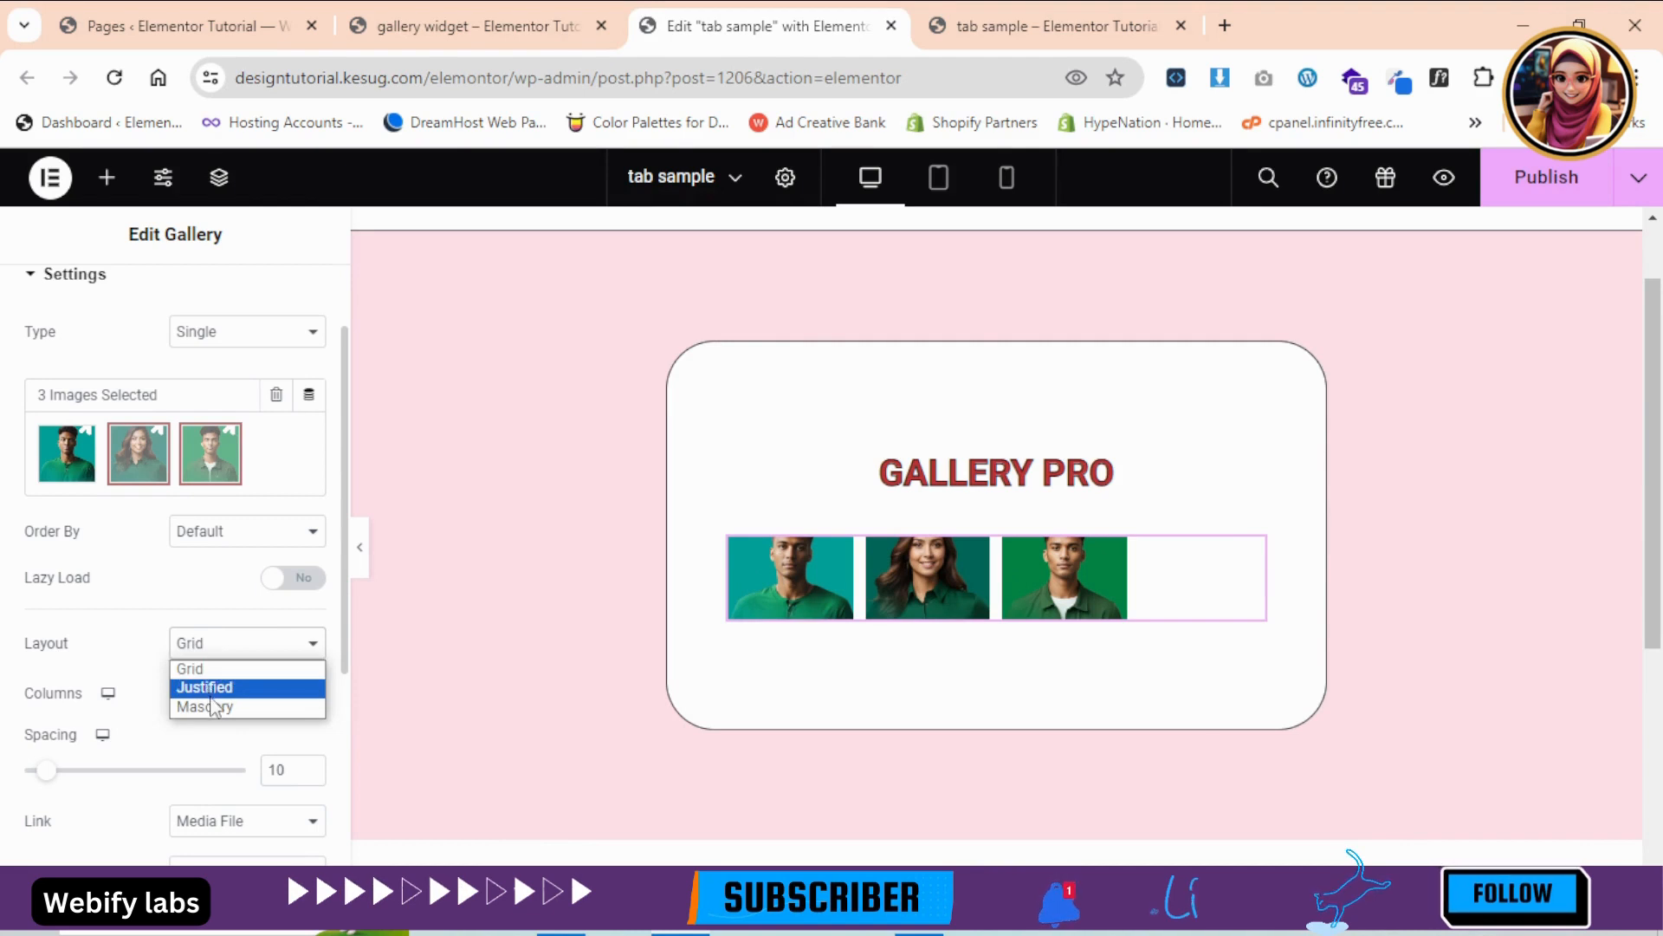
pyautogui.click(208, 687)
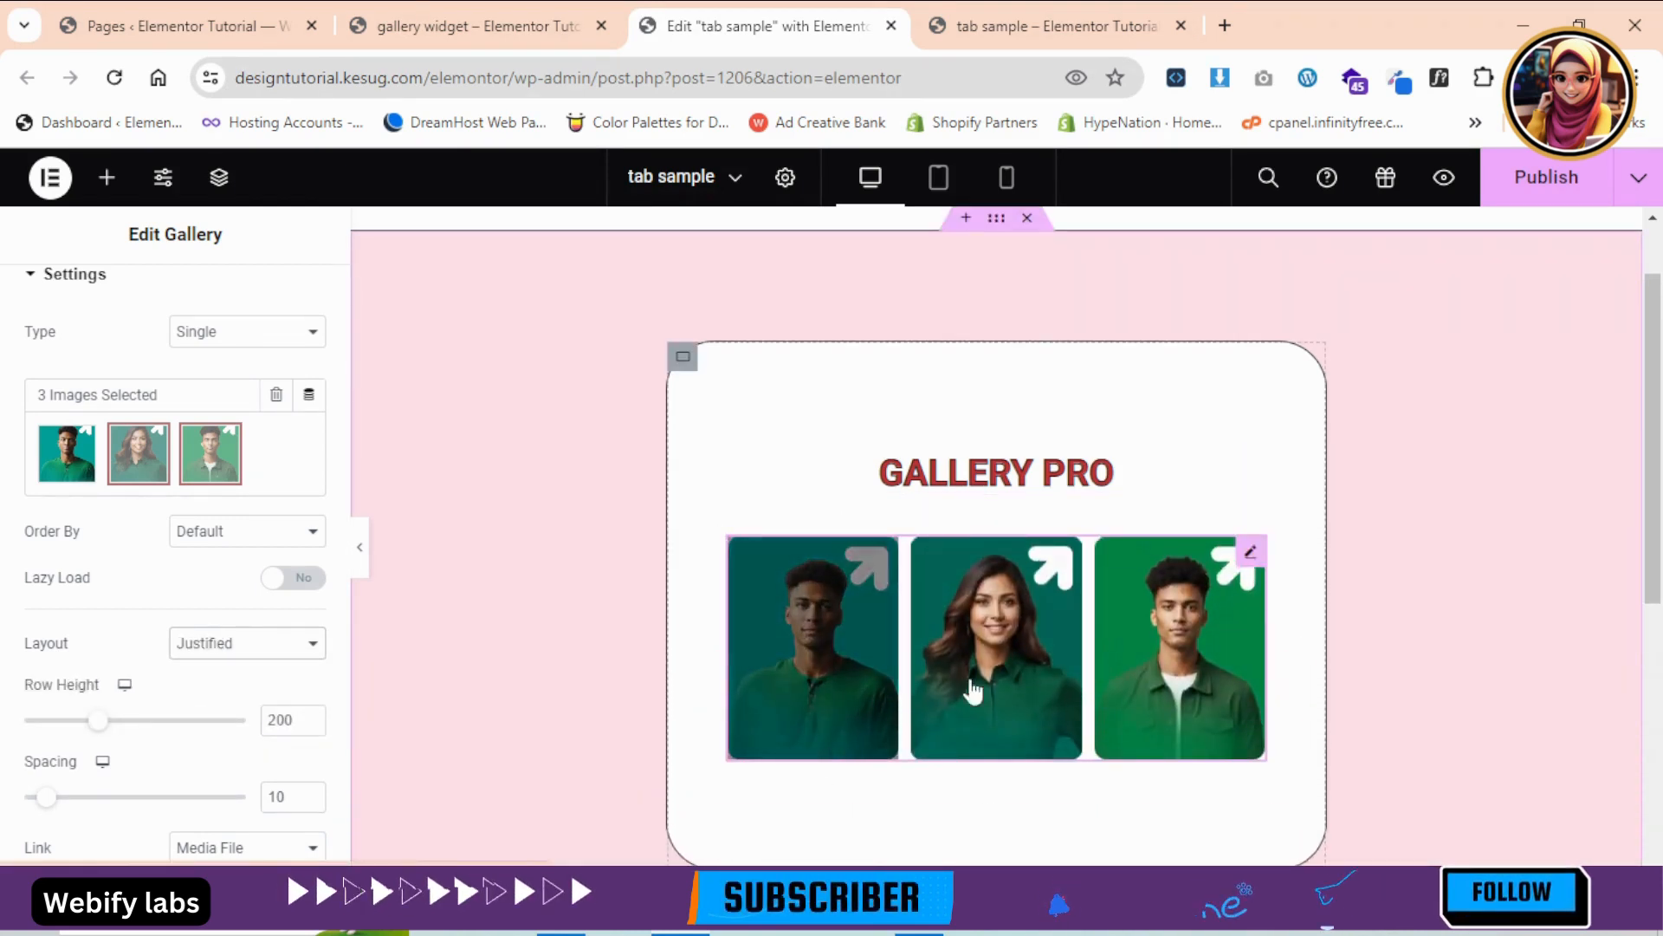
pyautogui.click(184, 645)
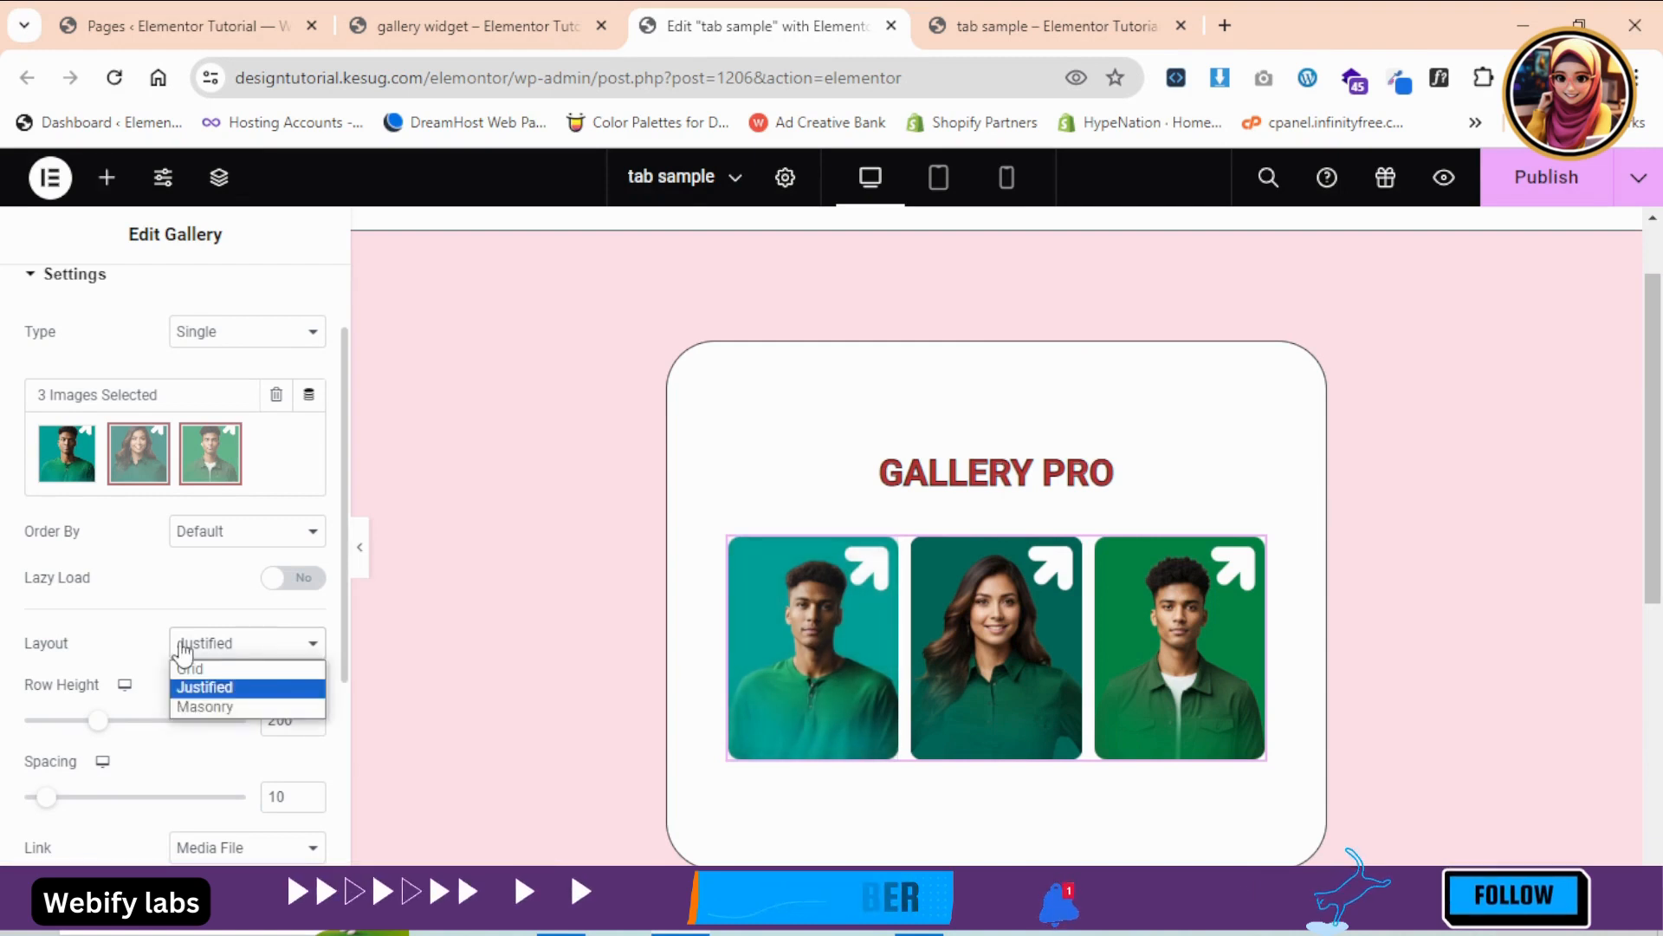
pyautogui.click(205, 706)
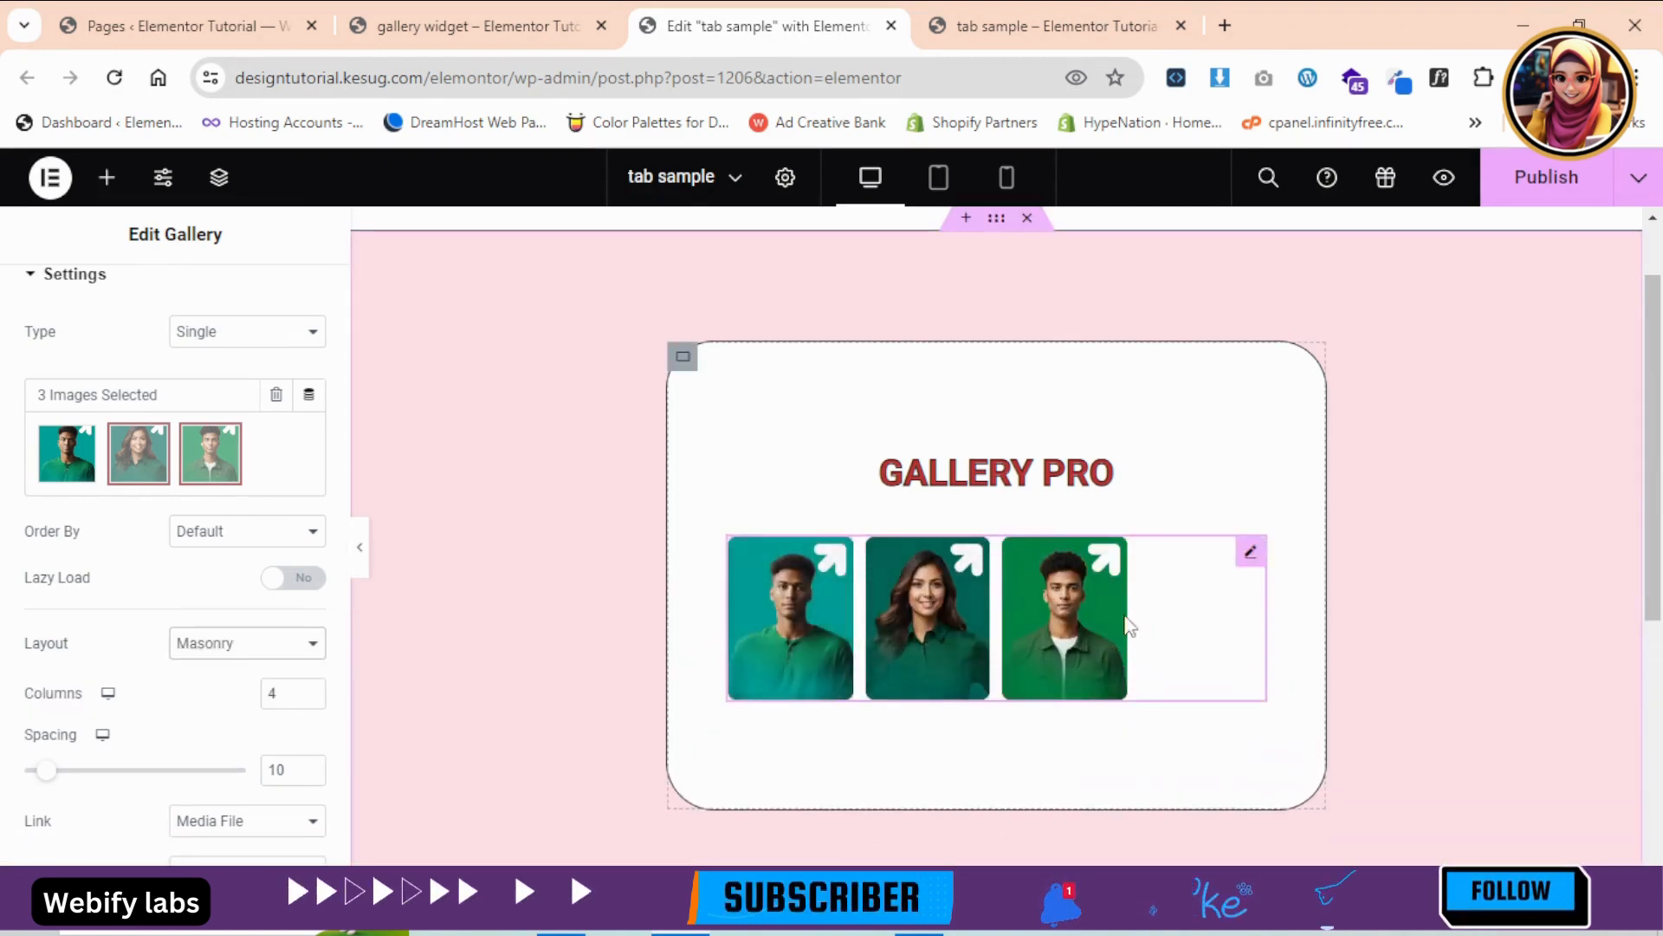
pyautogui.click(227, 651)
pyautogui.click(217, 690)
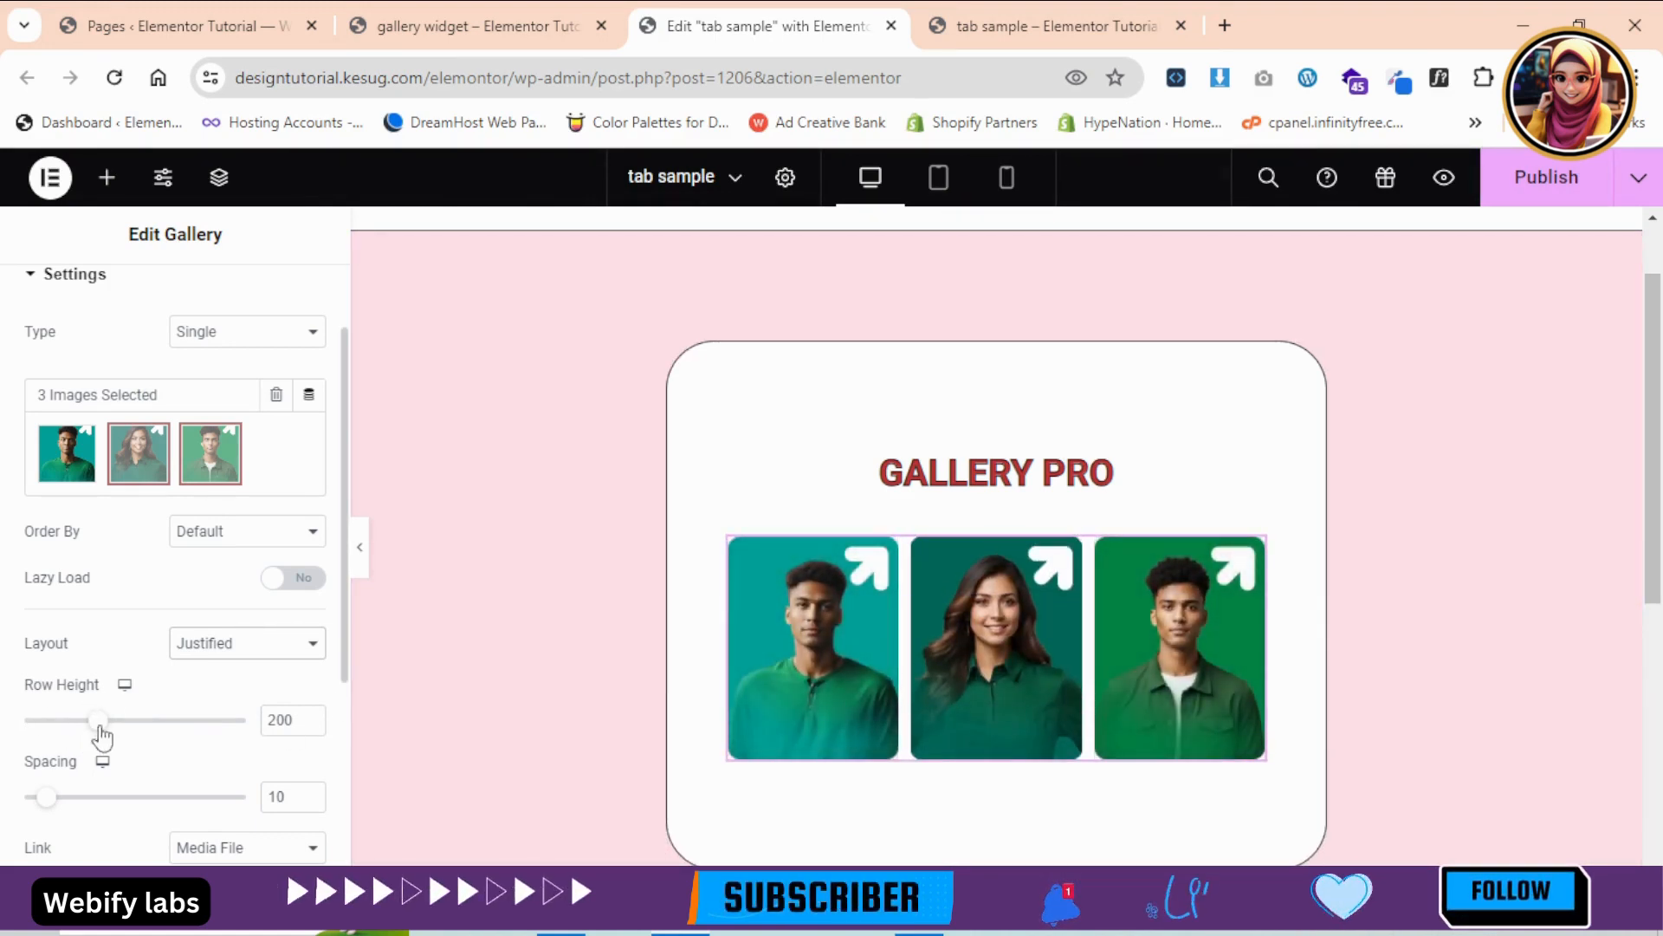
# - Set the justified gallery's row height to 146 and its image spacing to 31
pyautogui.moveTo(99, 722); pyautogui.dragTo(174, 744)
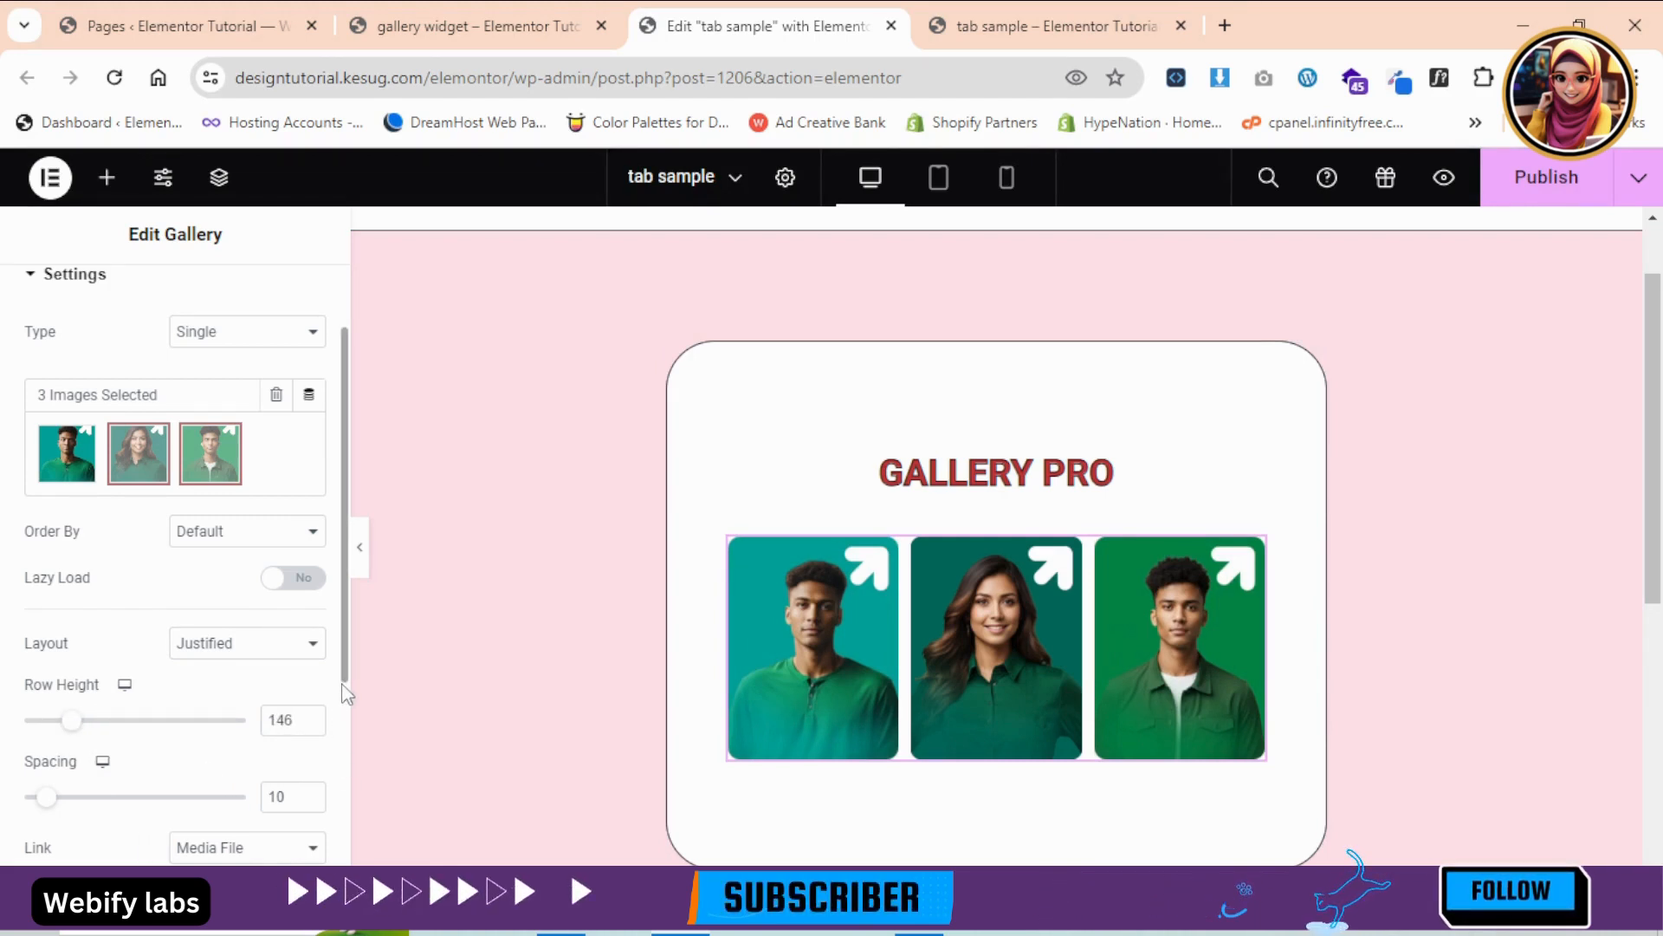
pyautogui.scroll(-2, 345, 691)
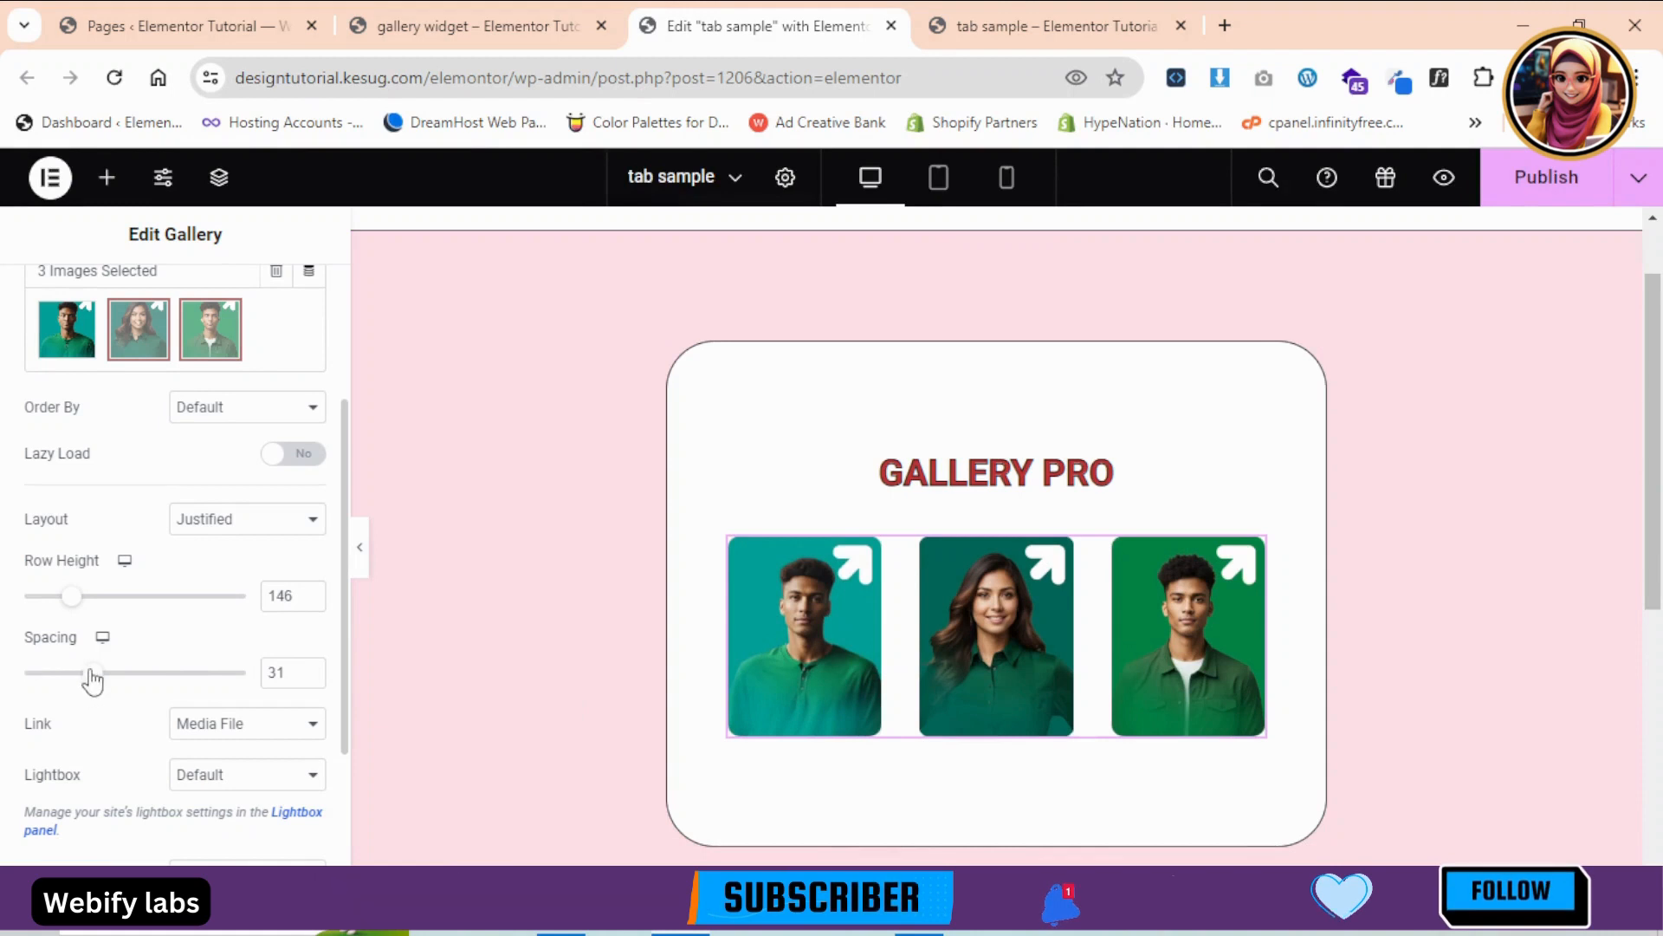
# - Set the justified gallery's image spacing to 14 and keep its link set to Media File
pyautogui.moveTo(132, 690); pyautogui.dragTo(54, 684)
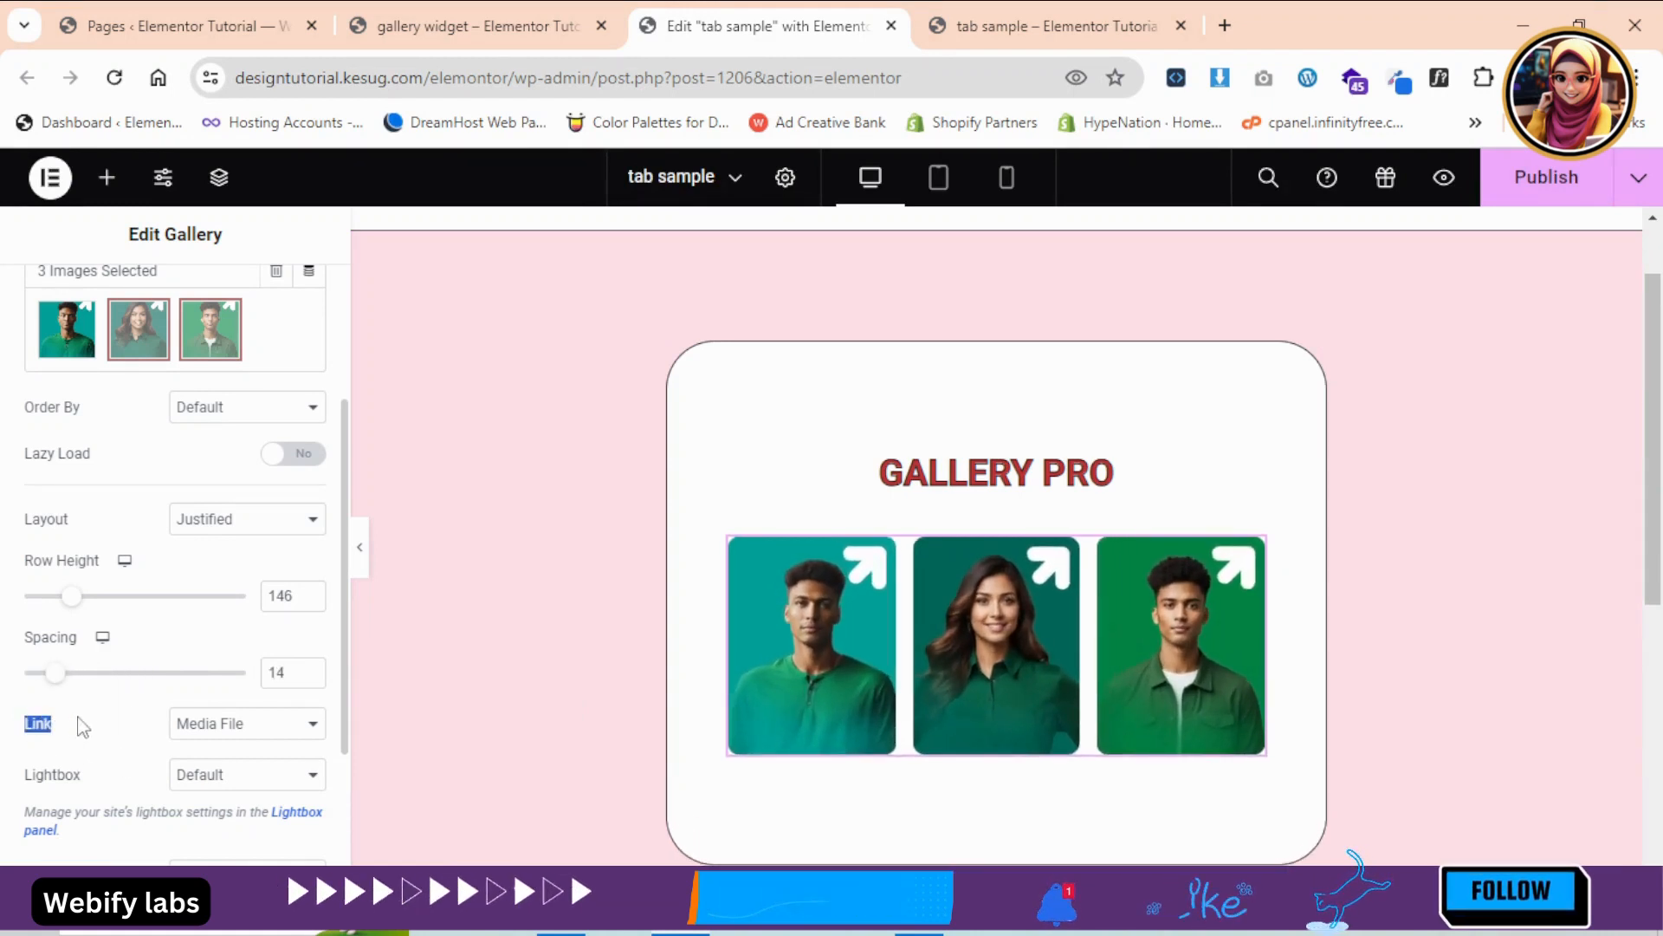
pyautogui.click(258, 726)
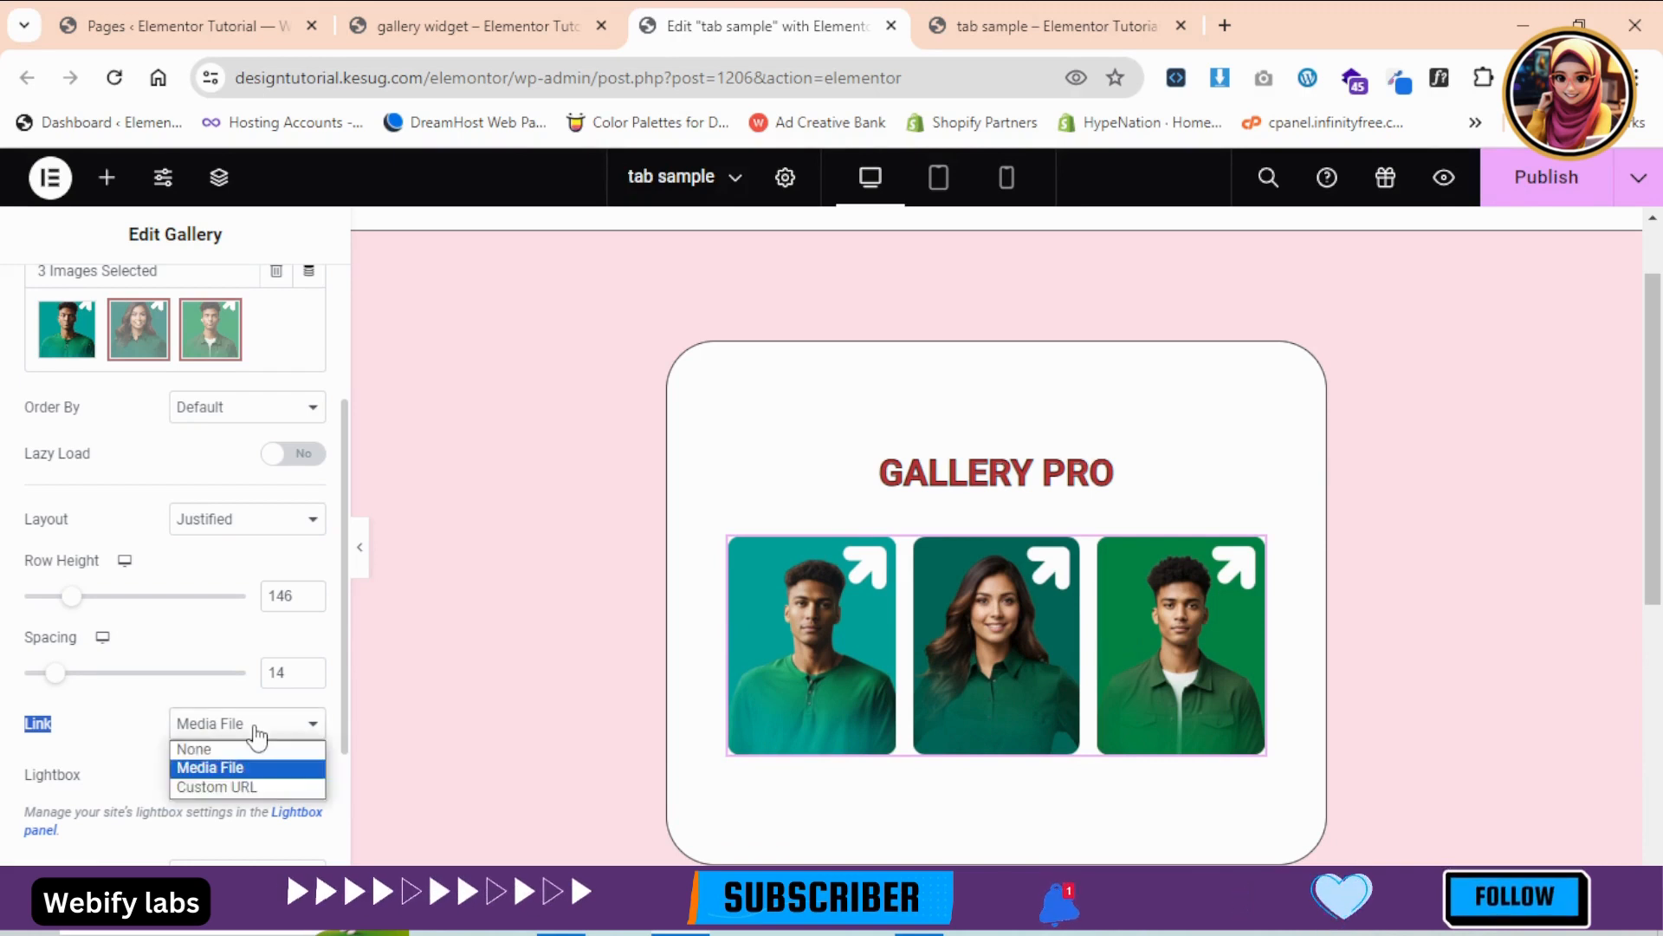
pyautogui.click(122, 747)
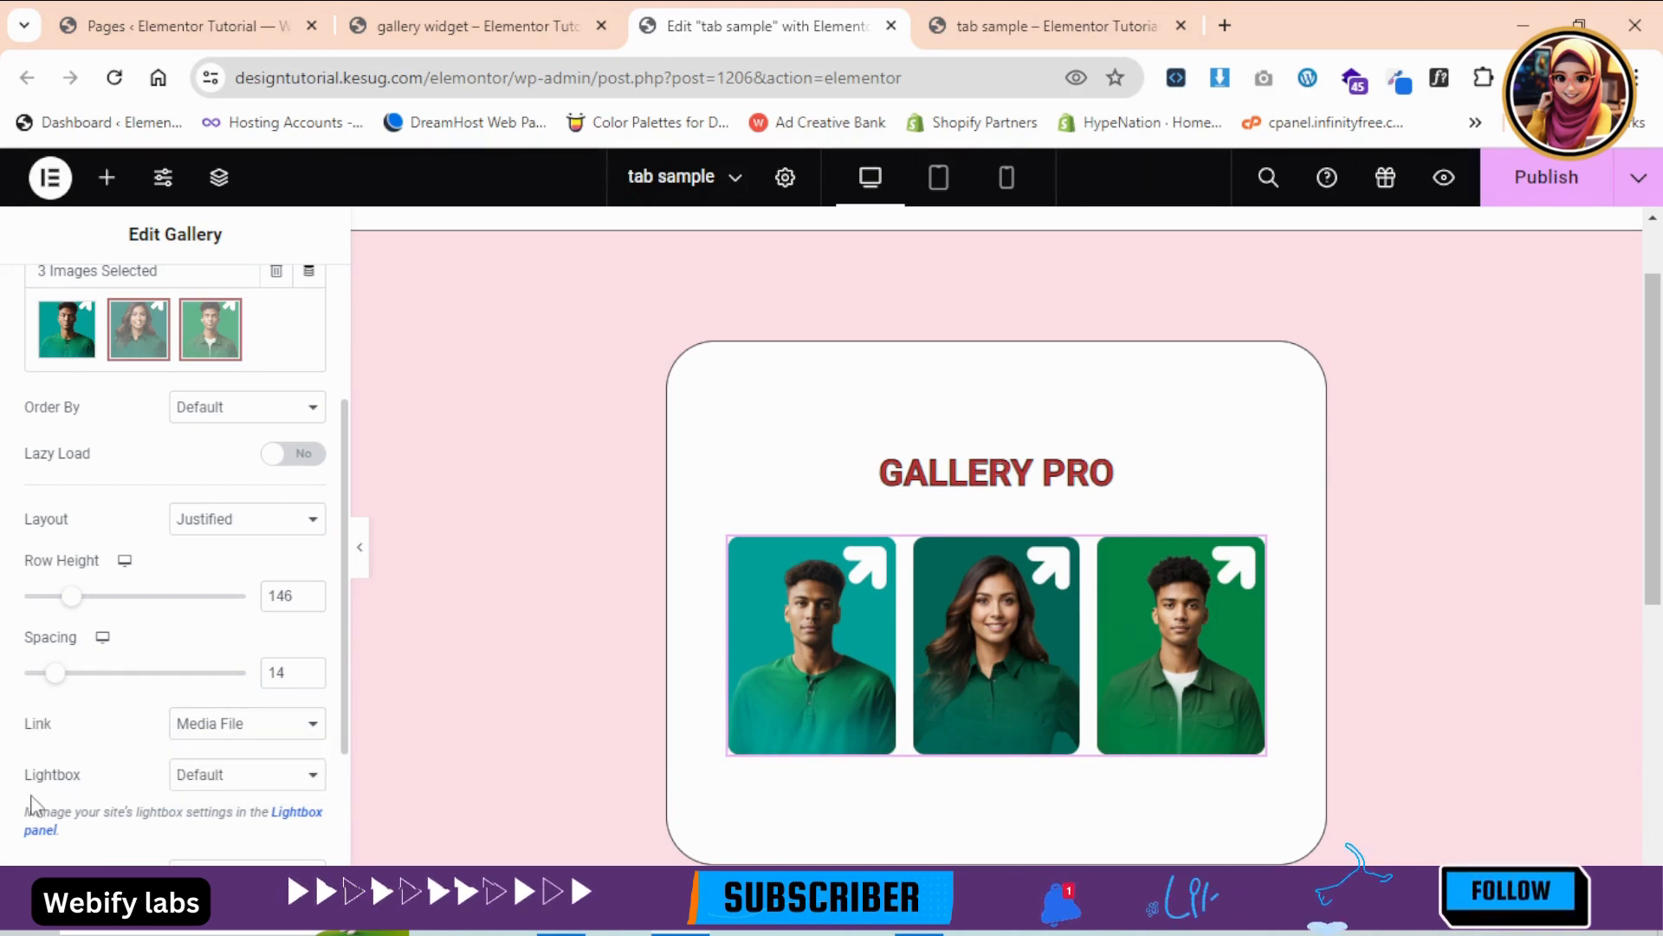
pyautogui.click(211, 728)
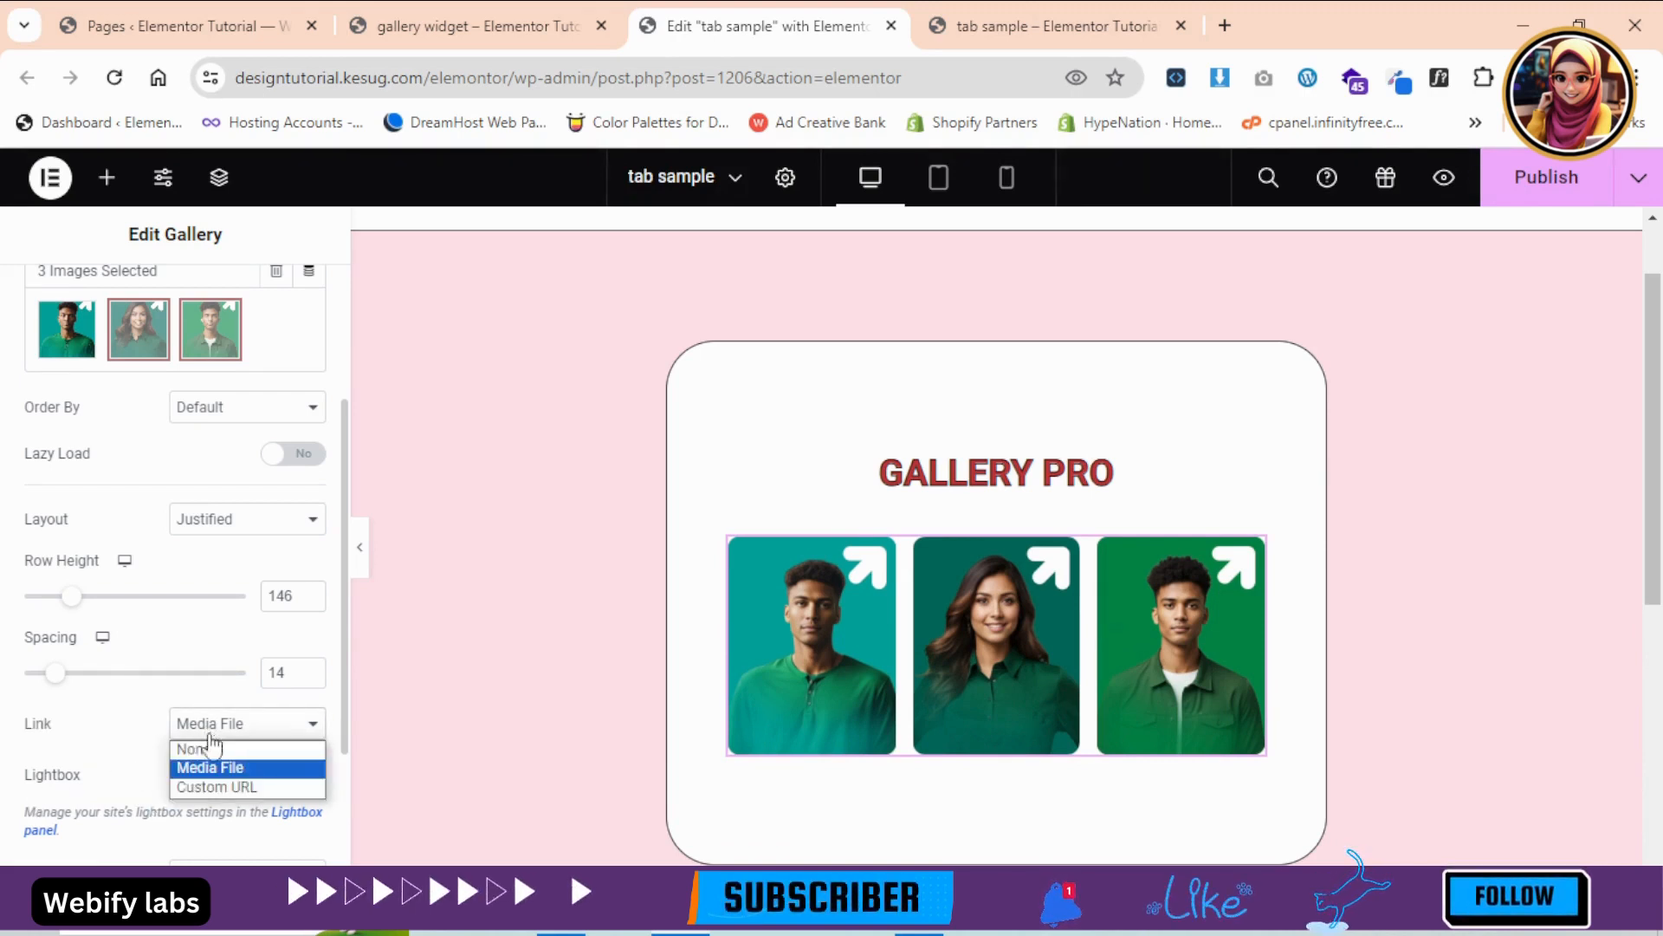
pyautogui.click(214, 768)
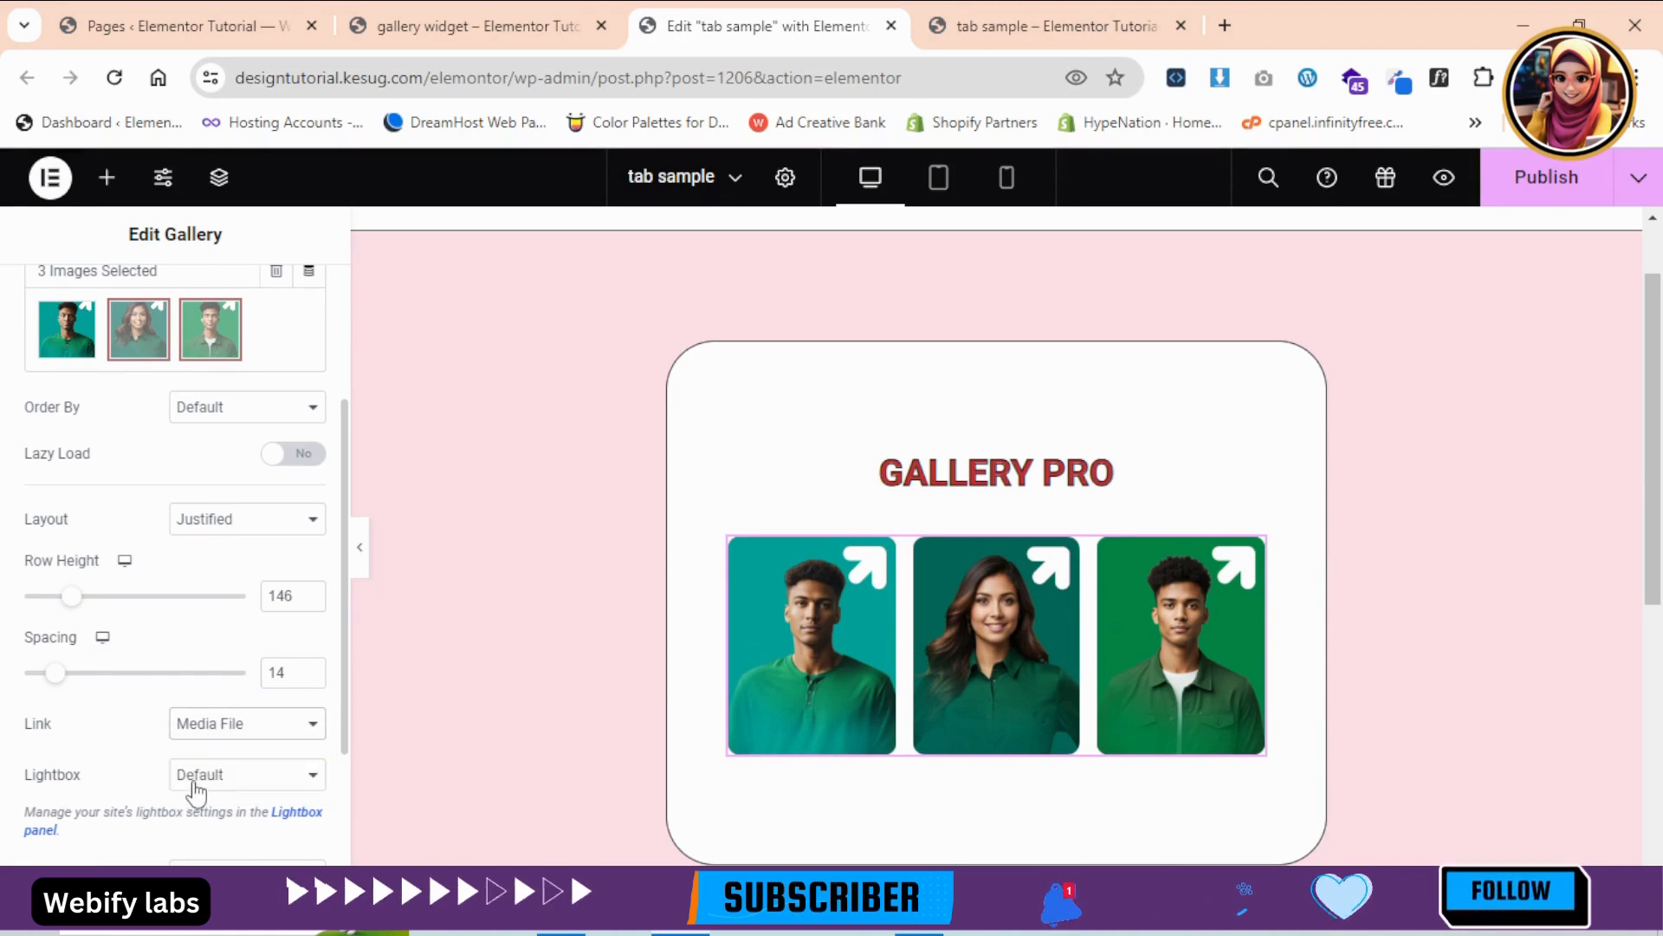
# - Set the gallery's lightbox to Yes and browse the enlarged images in the lightbox before closing it
pyautogui.click(196, 785)
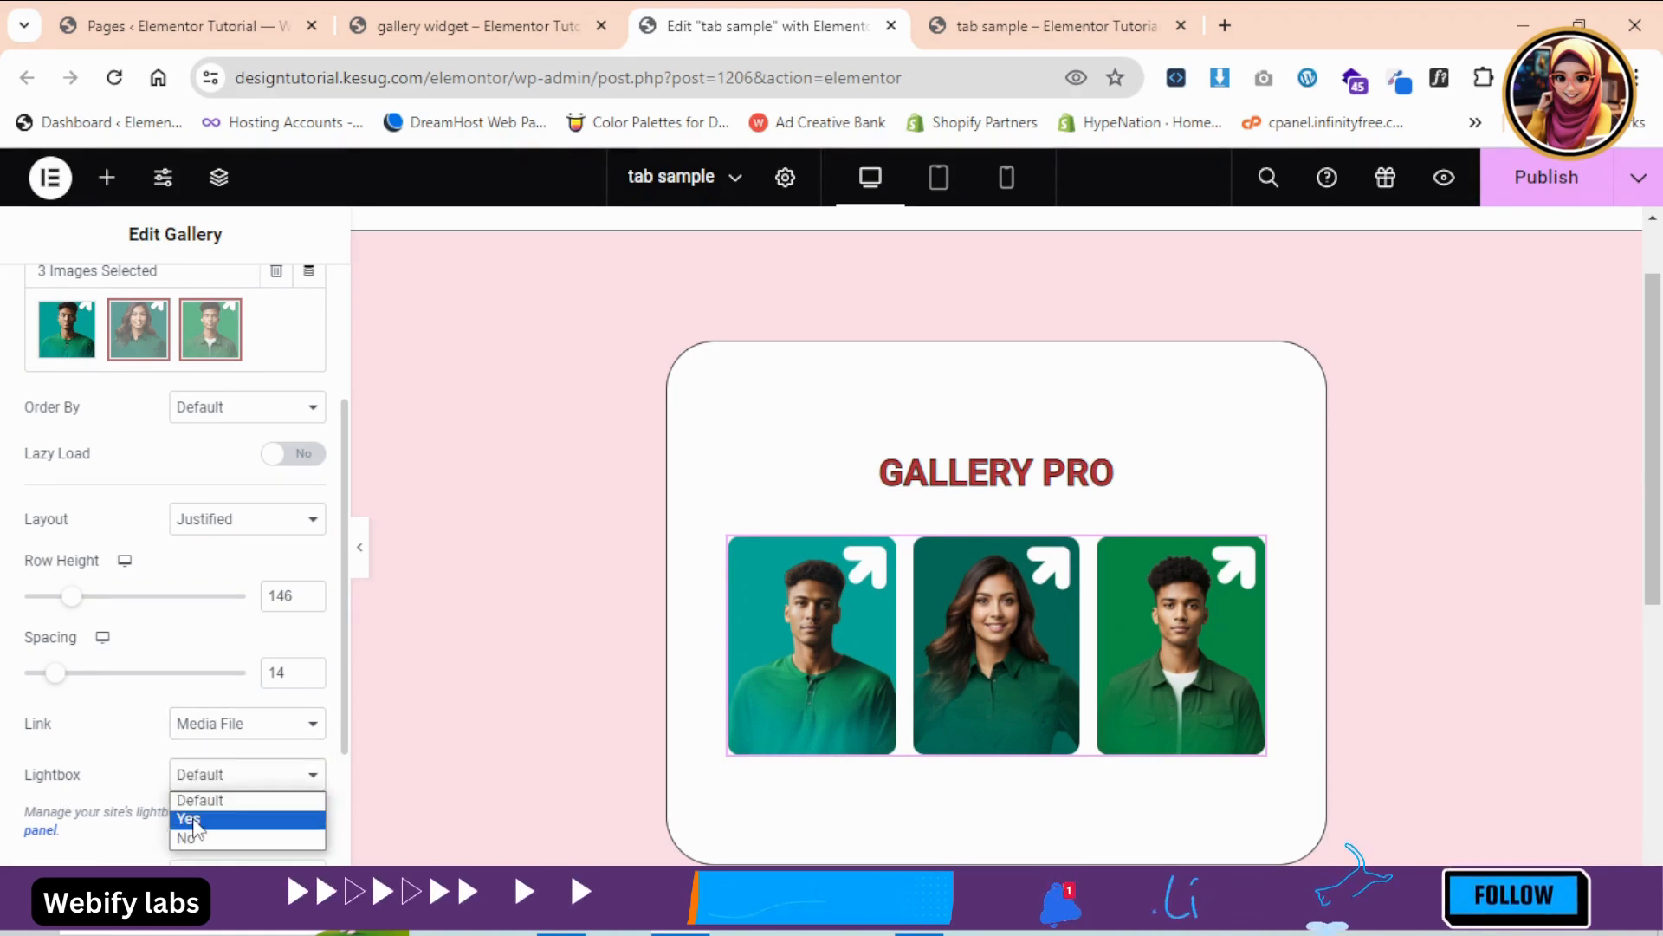
pyautogui.click(188, 819)
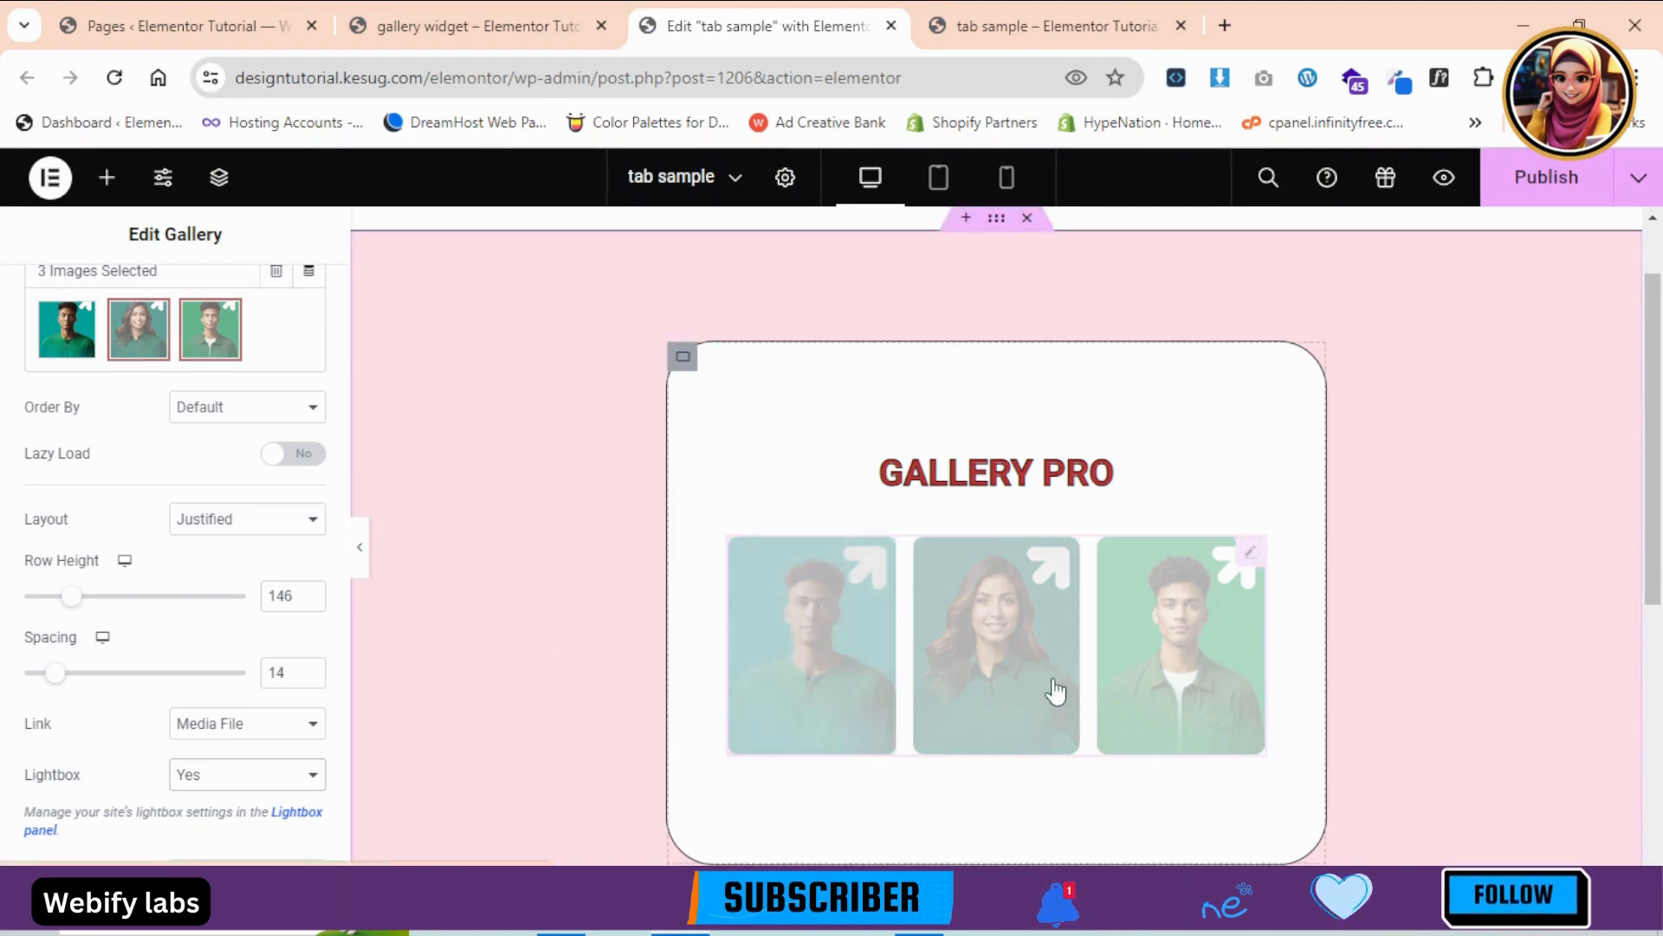
pyautogui.click(1027, 656)
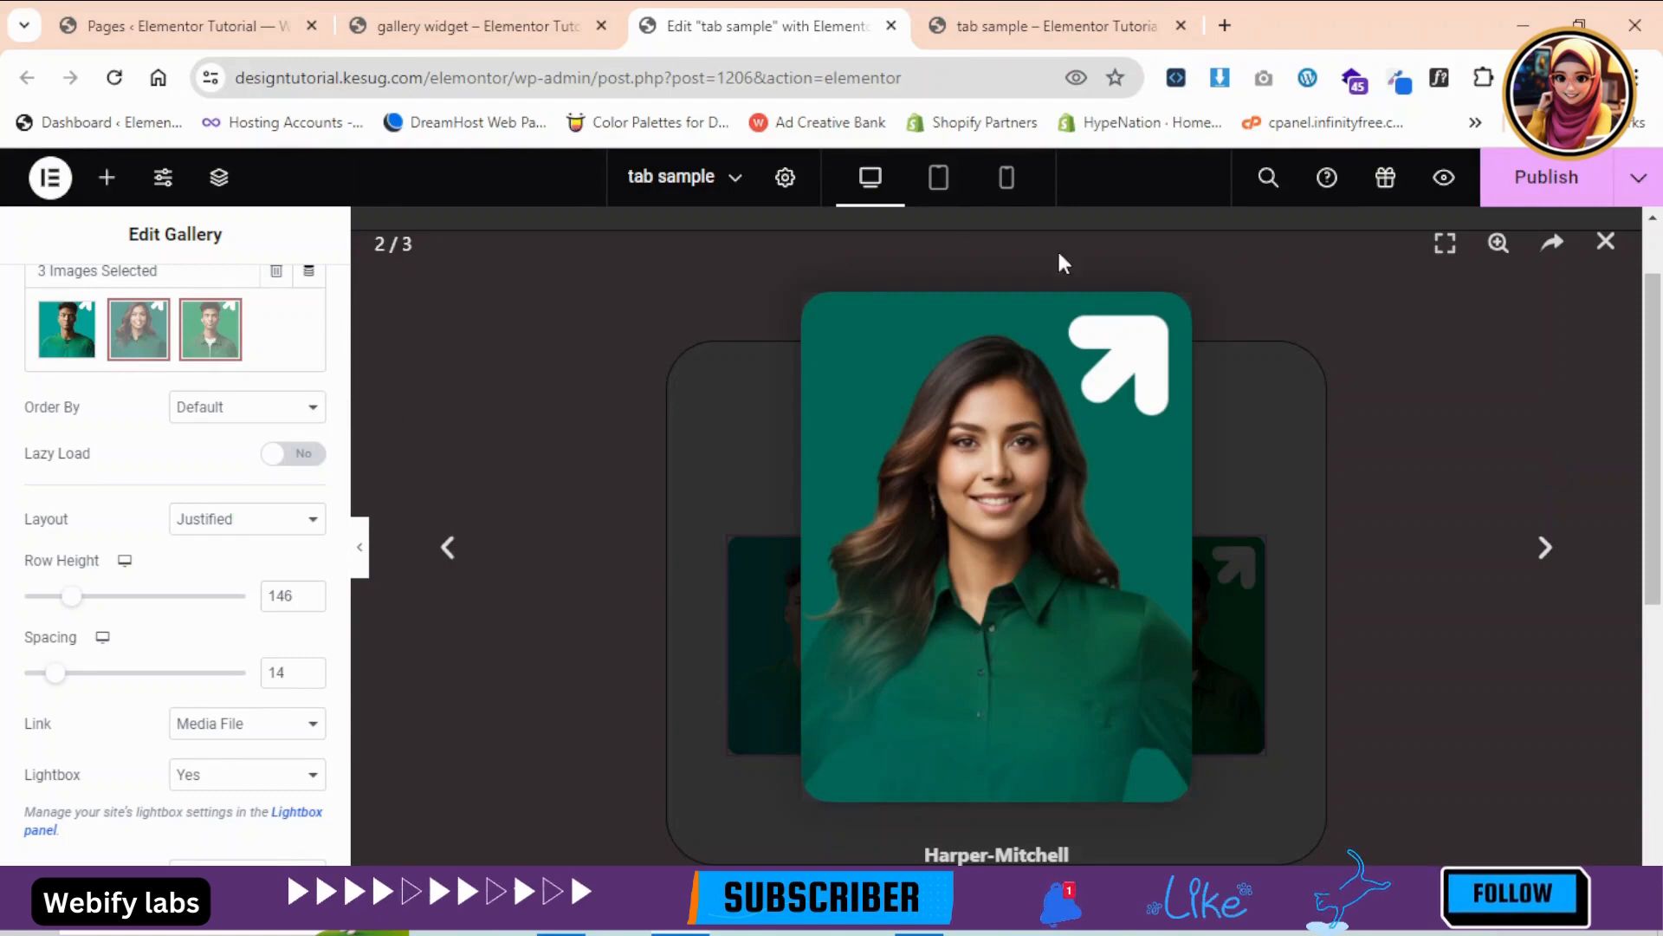
pyautogui.click(1555, 564)
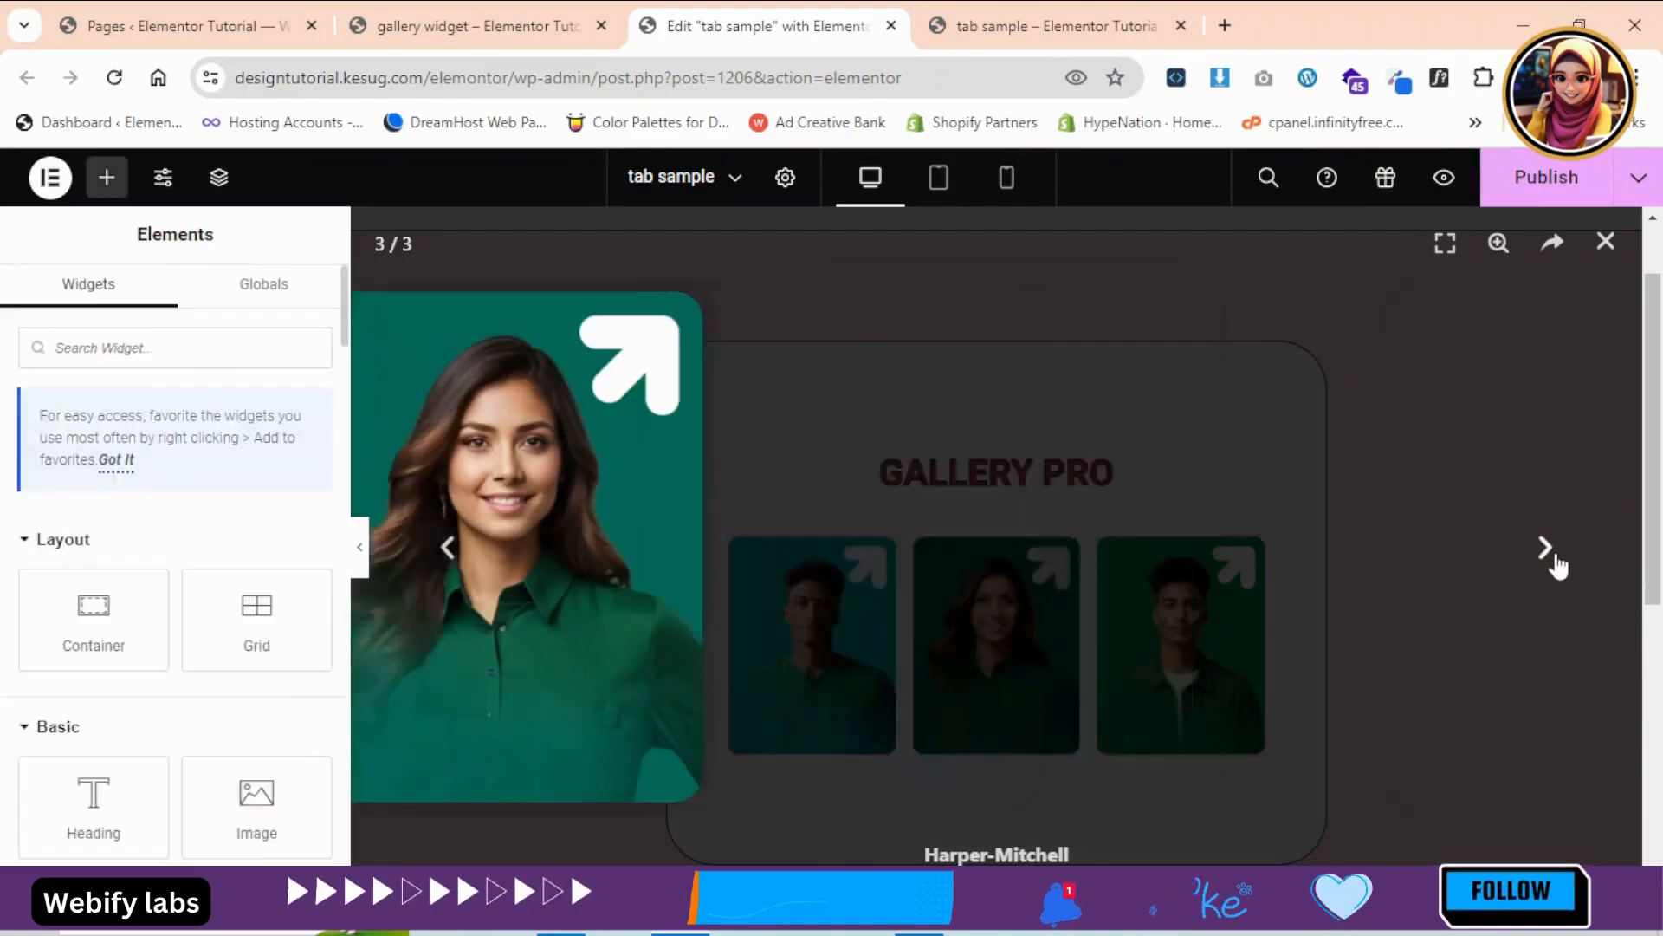
pyautogui.click(1556, 564)
pyautogui.click(1556, 563)
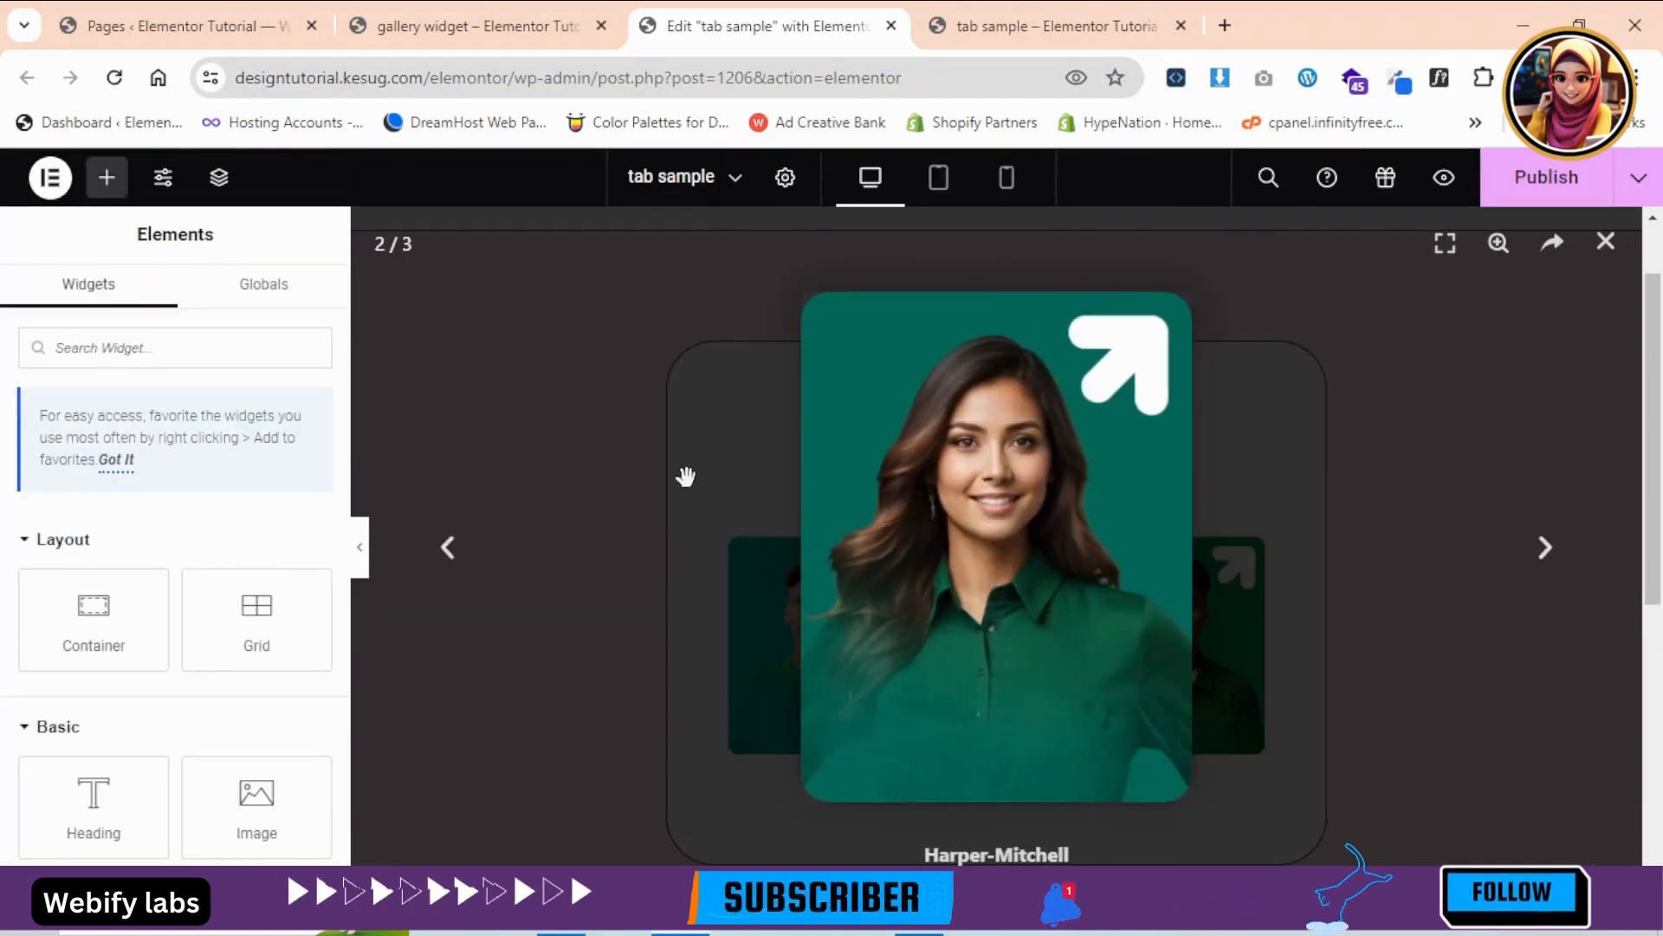
pyautogui.click(1605, 243)
# - Reopen the gallery widget for editing and set its image resolution to Full
pyautogui.click(1254, 548)
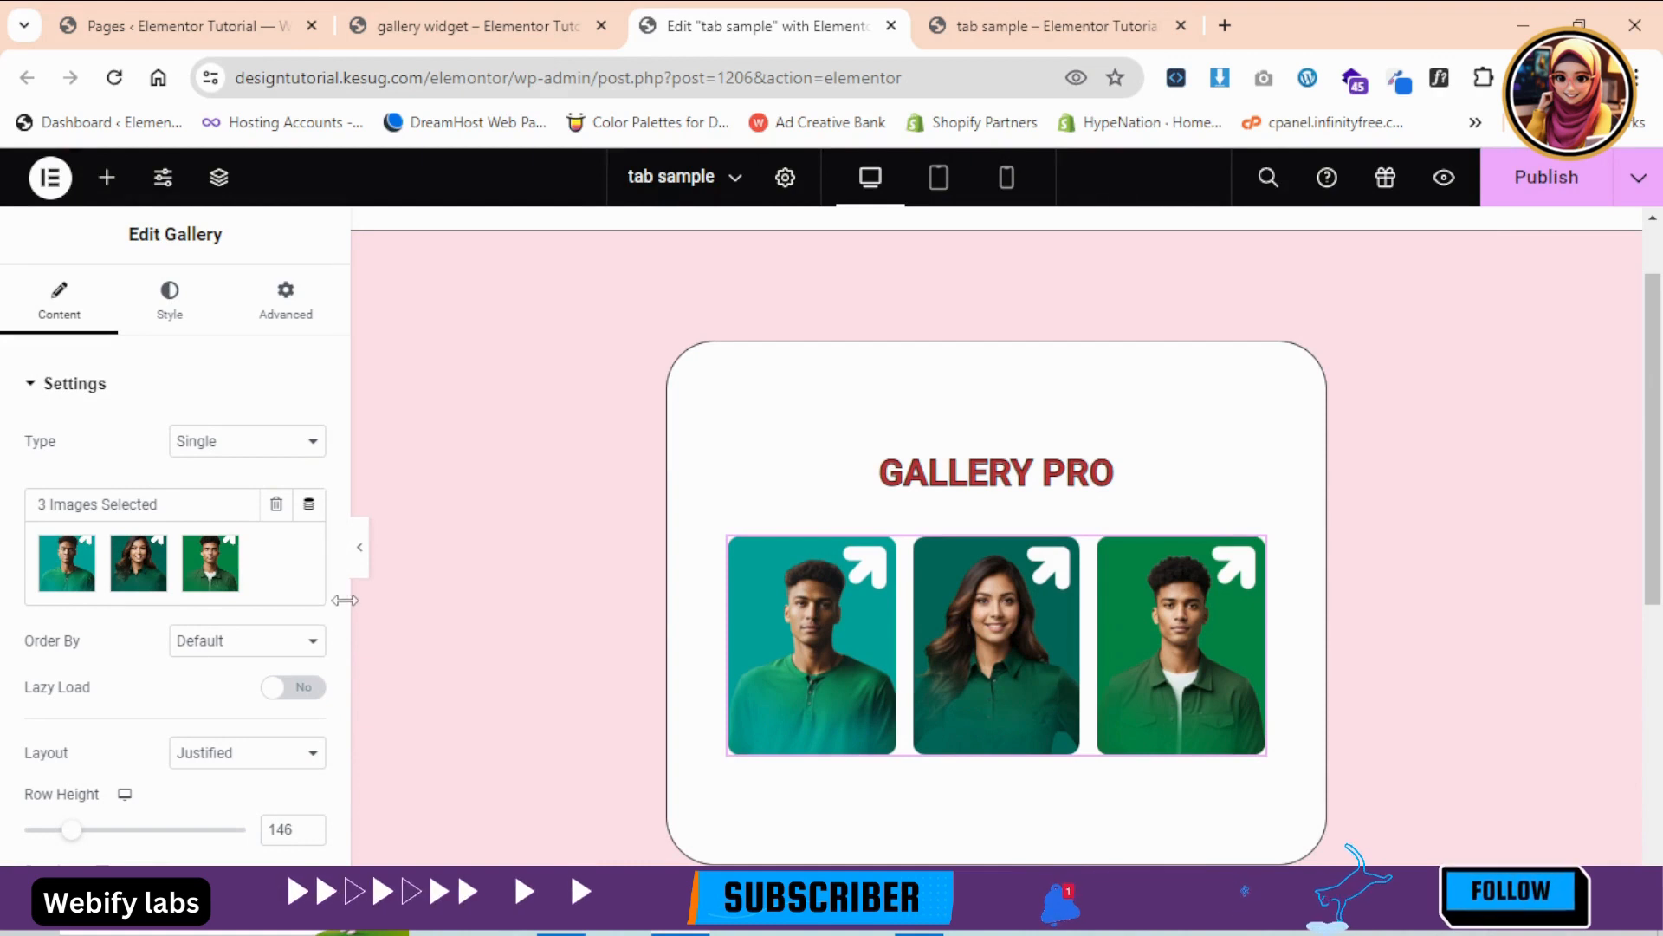
pyautogui.scroll(-5, 342, 596)
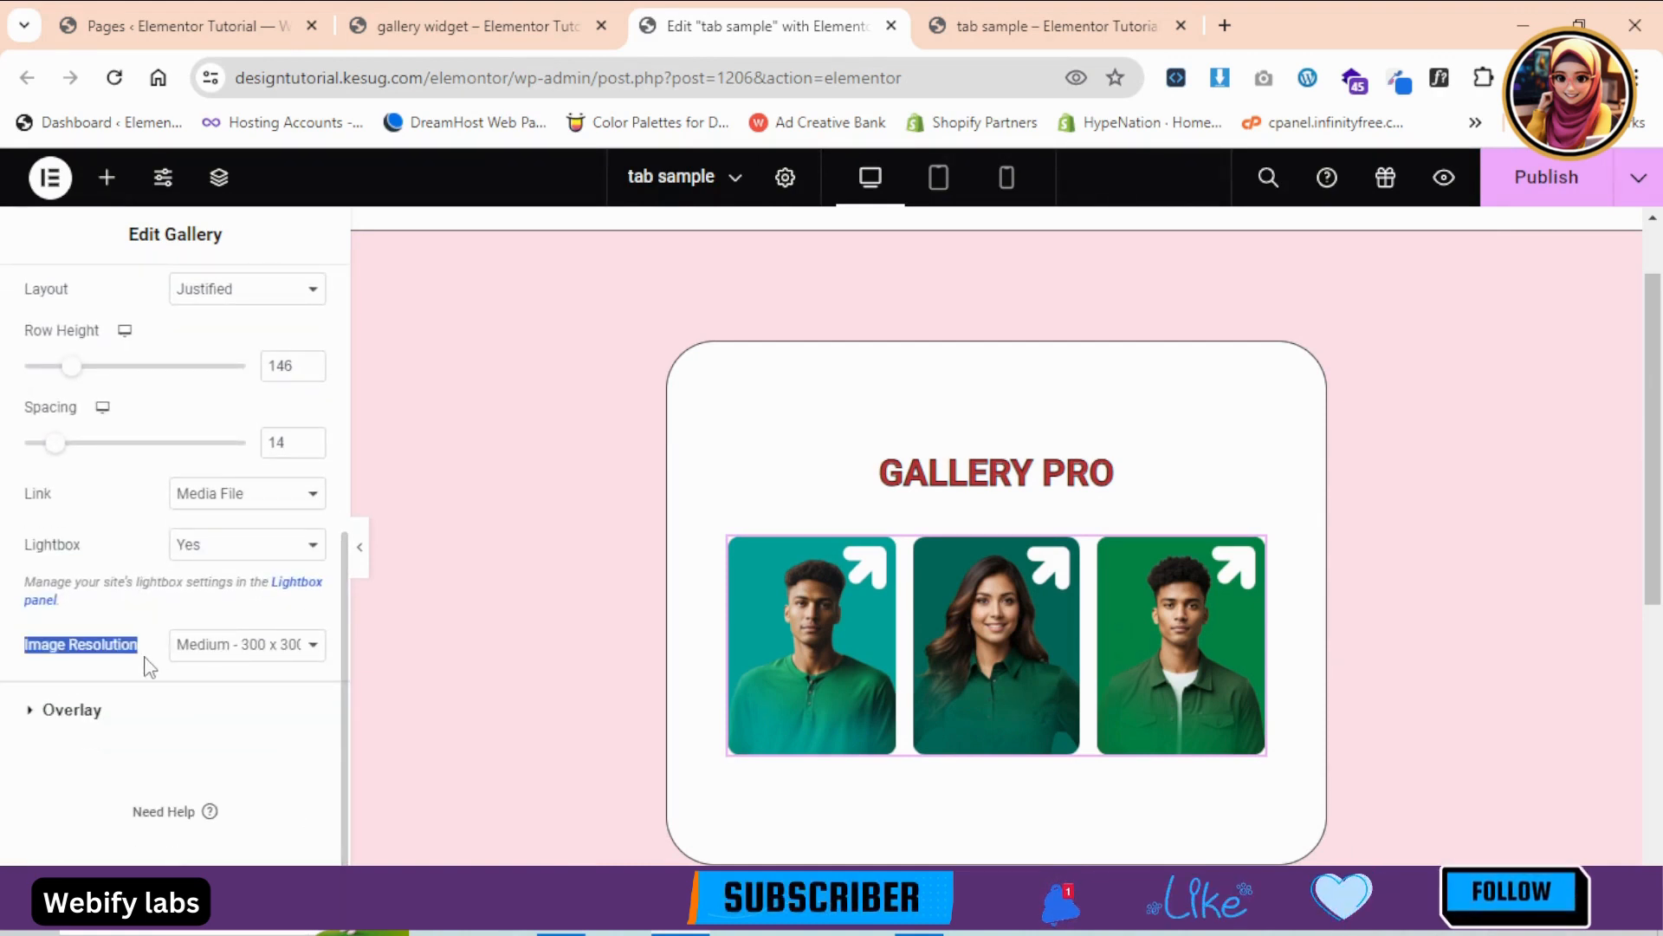
pyautogui.click(253, 656)
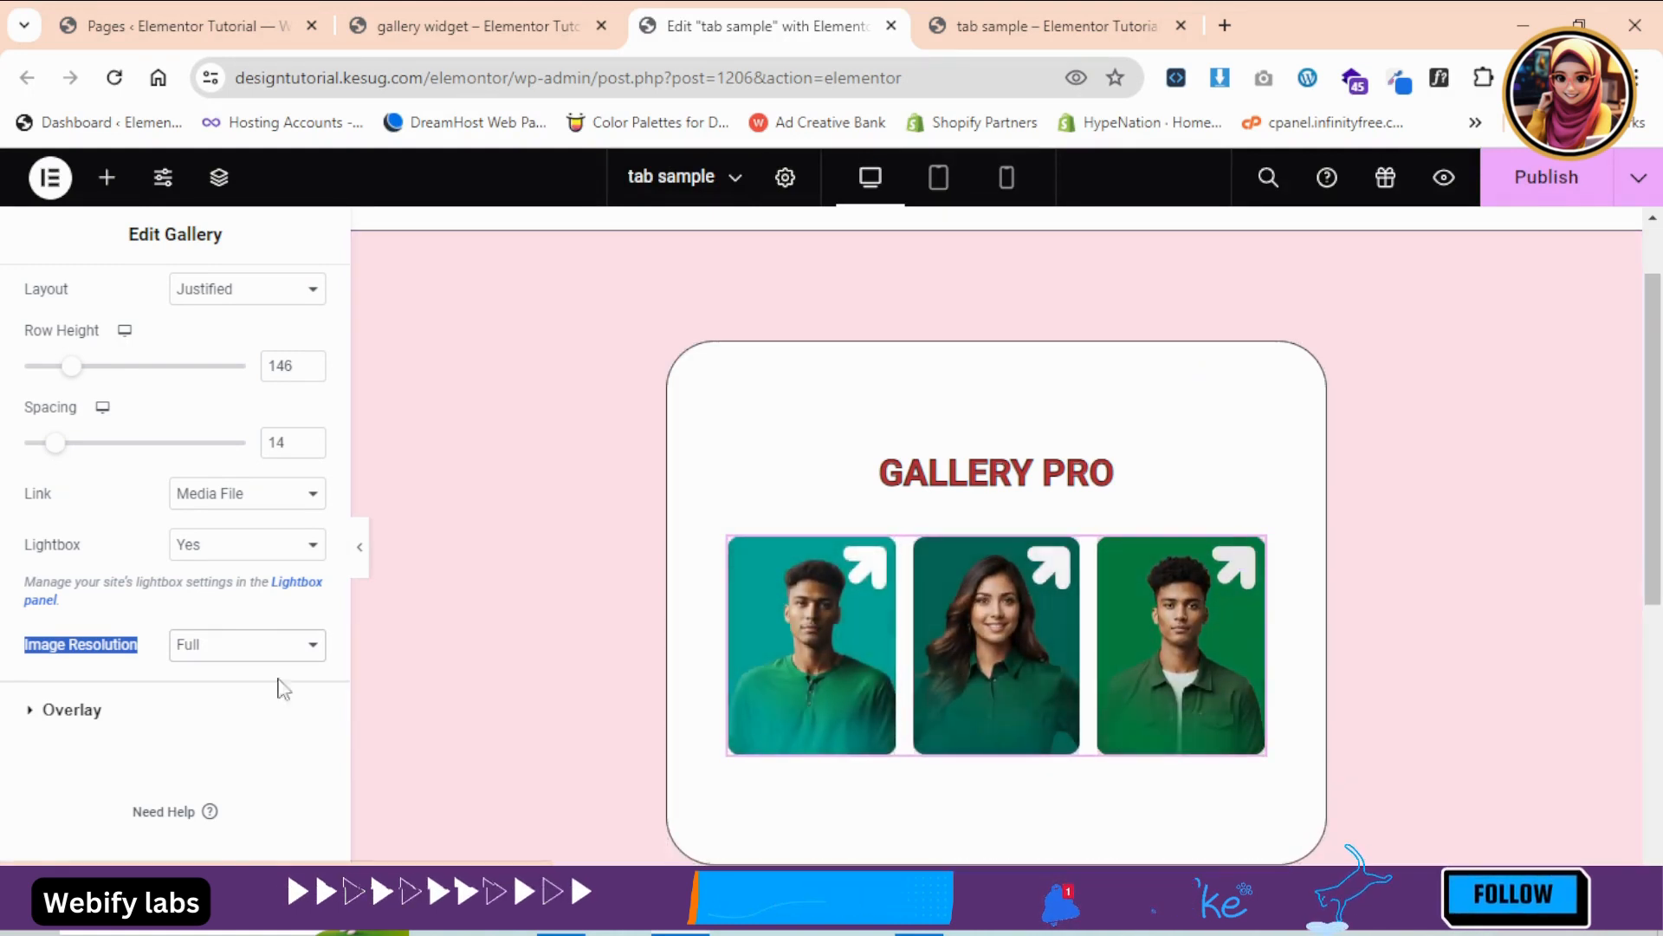
# - Try the gallery overlay without its background, and turn the overlay background on again
pyautogui.click(26, 712)
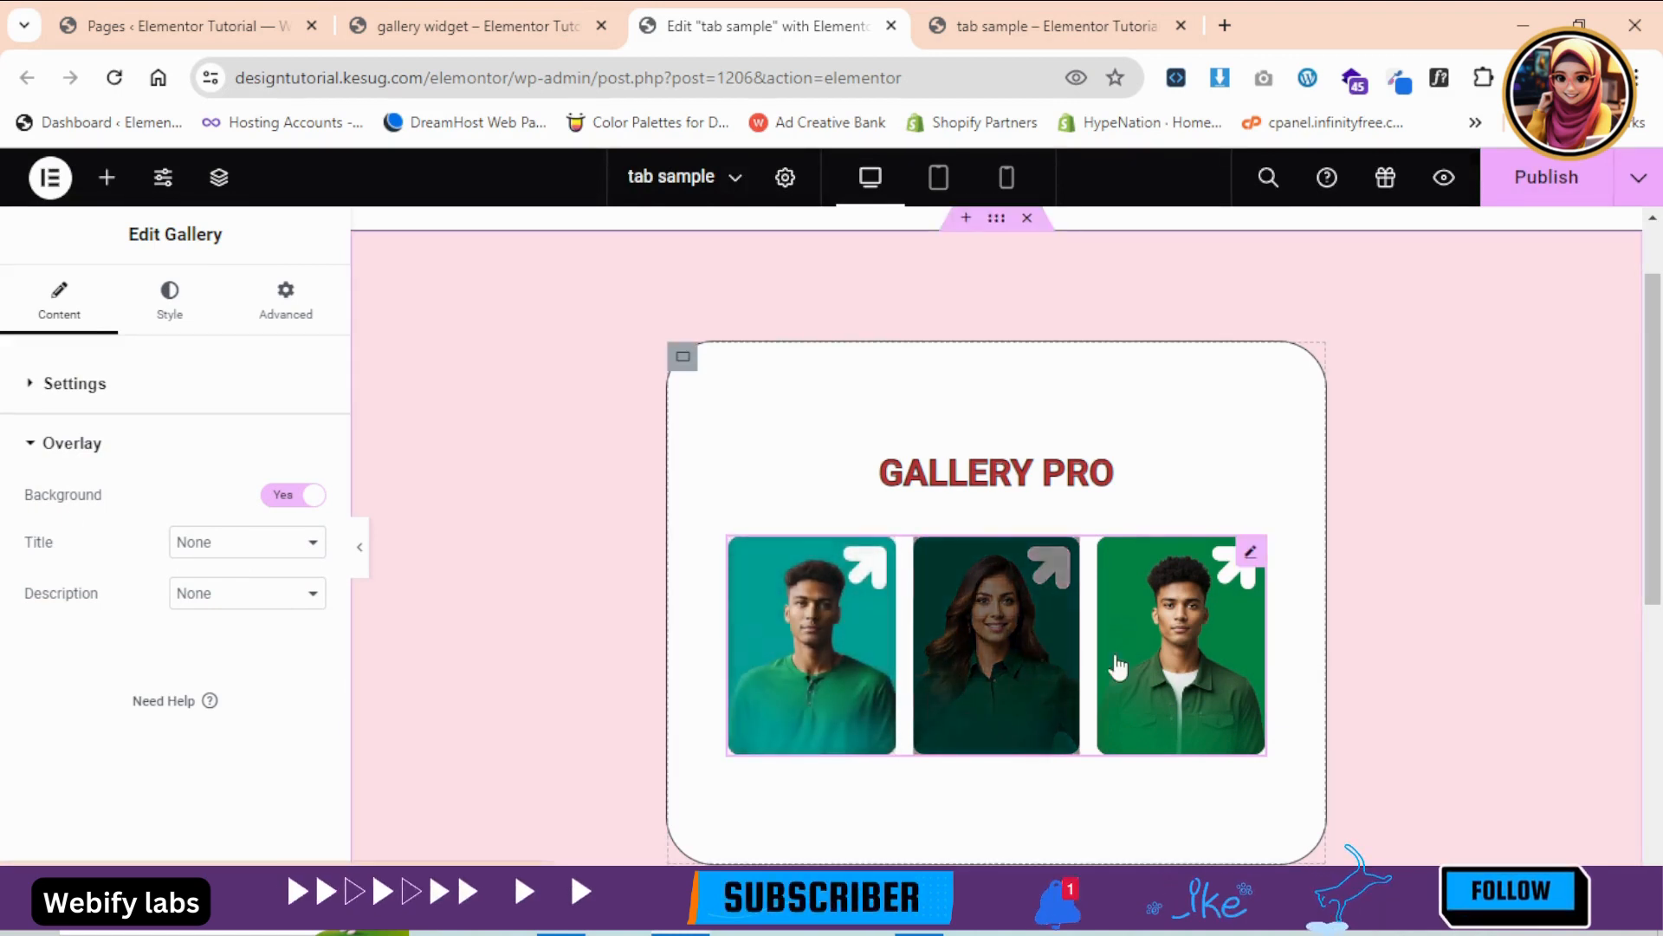
pyautogui.click(289, 497)
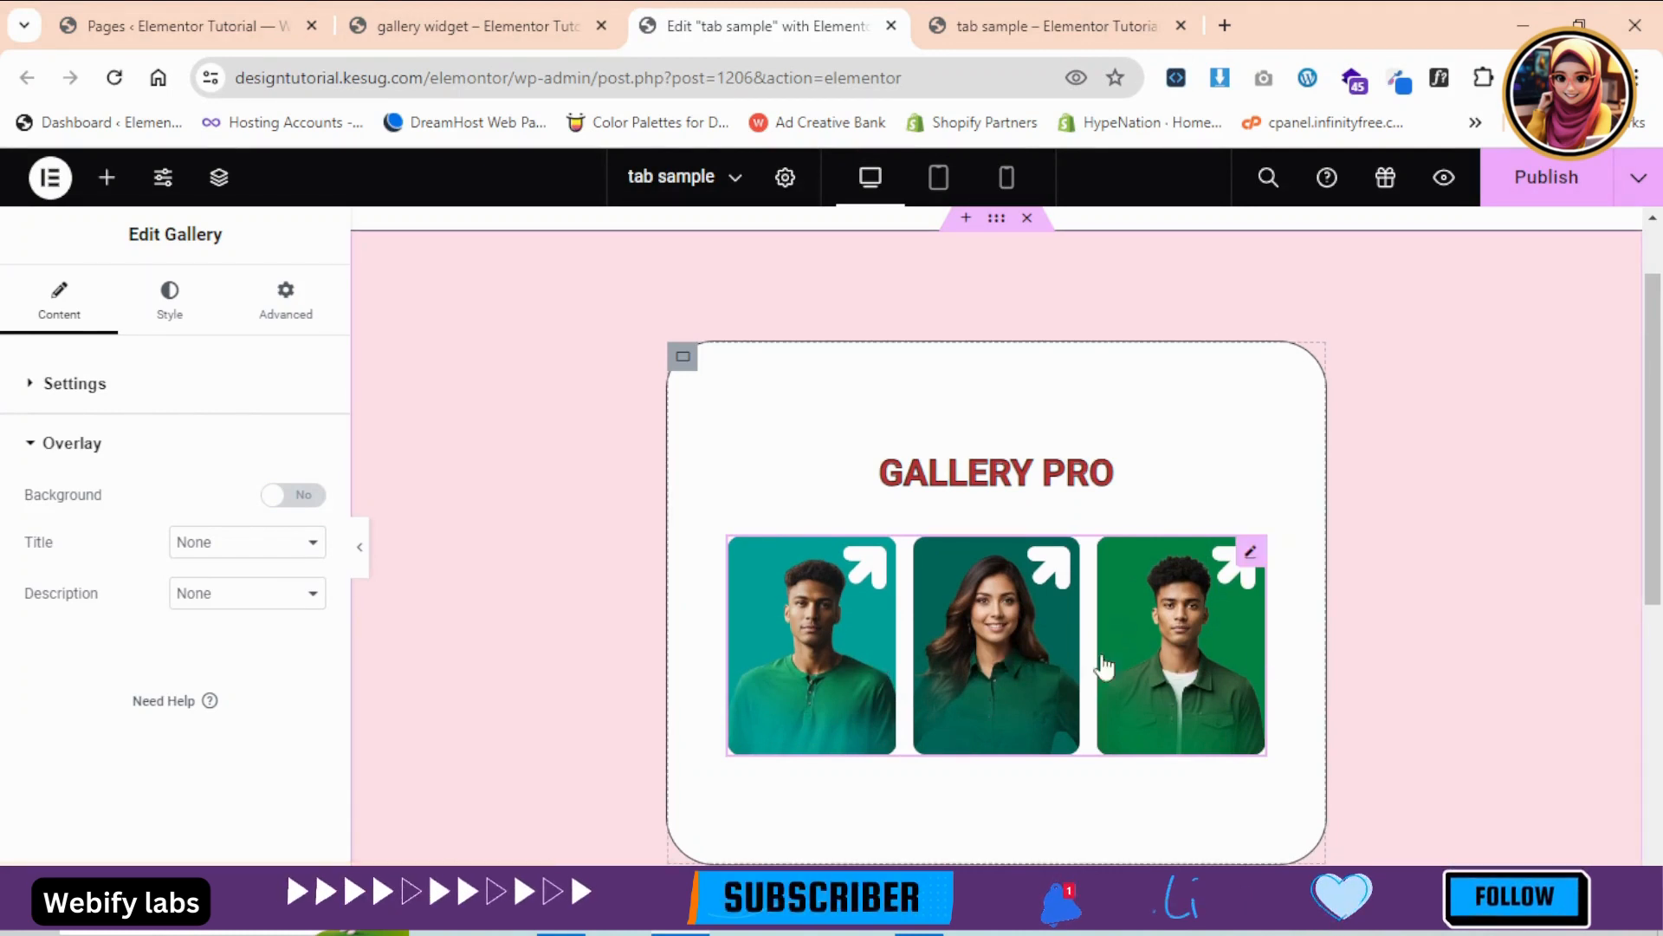
pyautogui.click(297, 497)
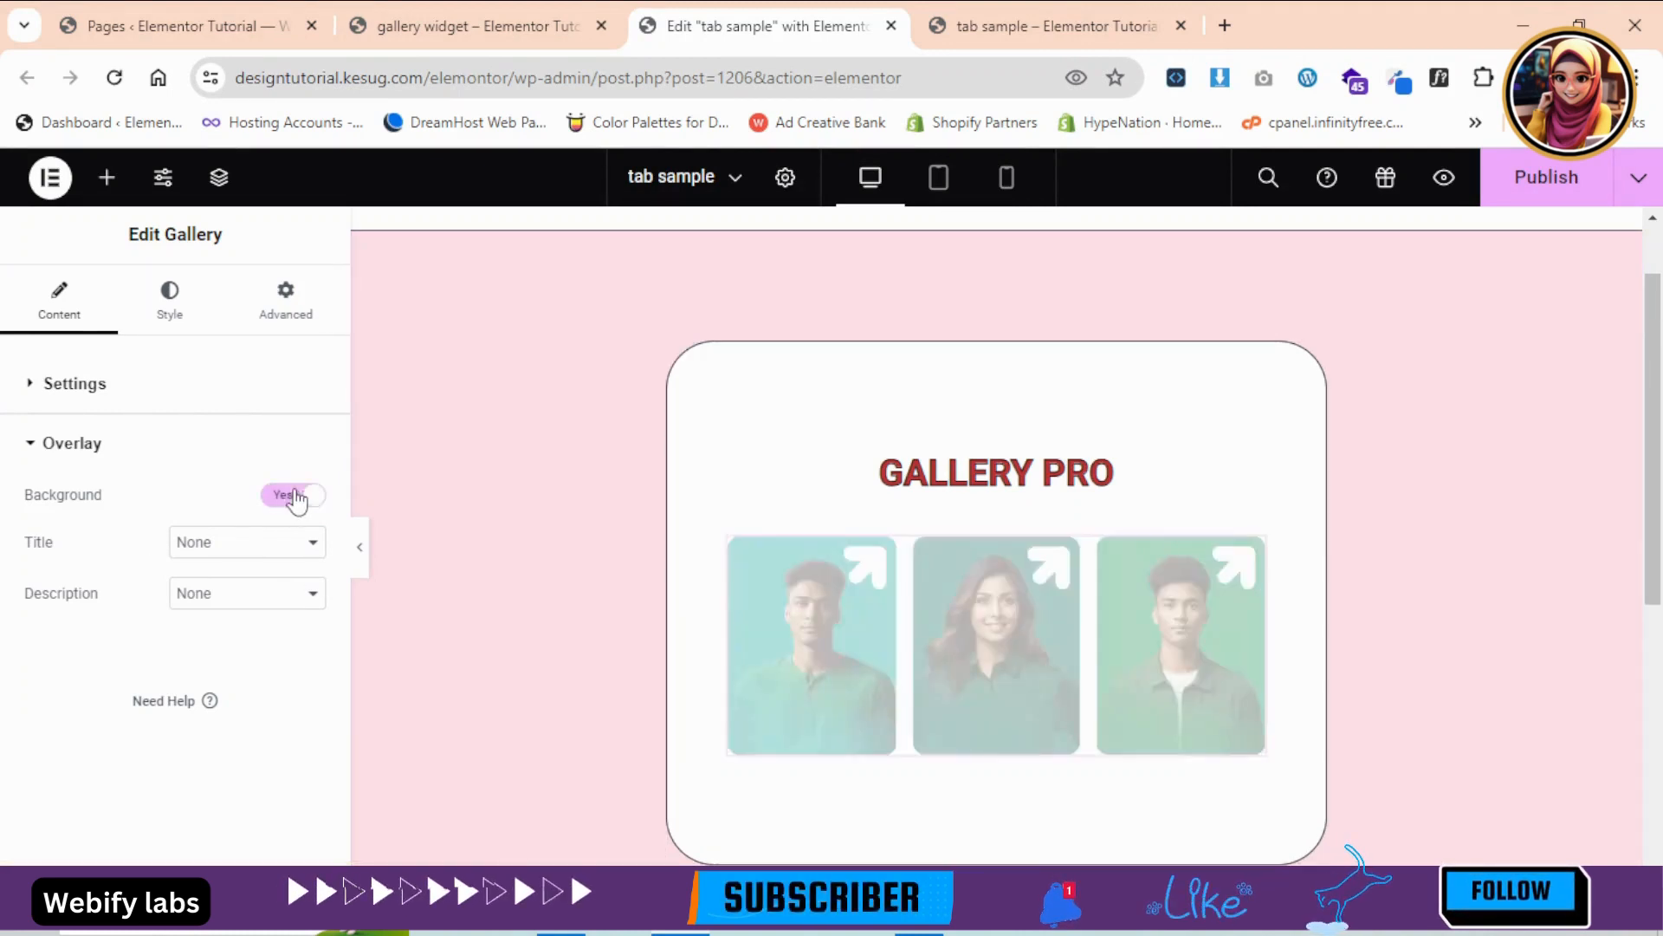
# - Set the overlay title source to Title so that each image shows its title
pyautogui.click(254, 559)
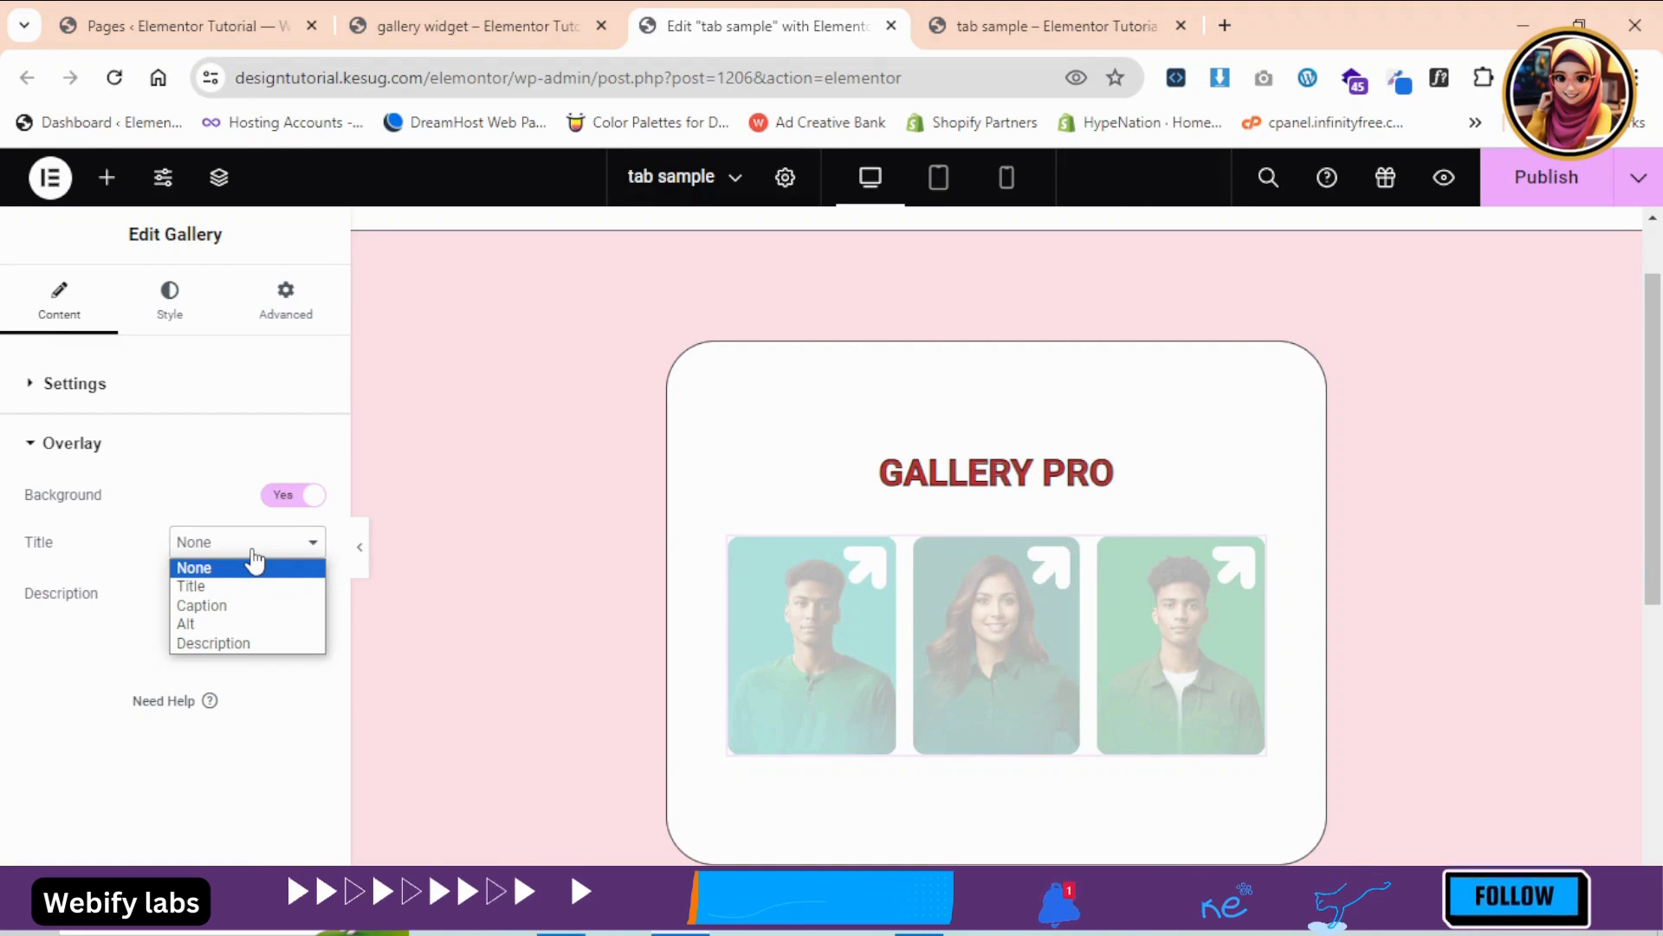
pyautogui.click(270, 603)
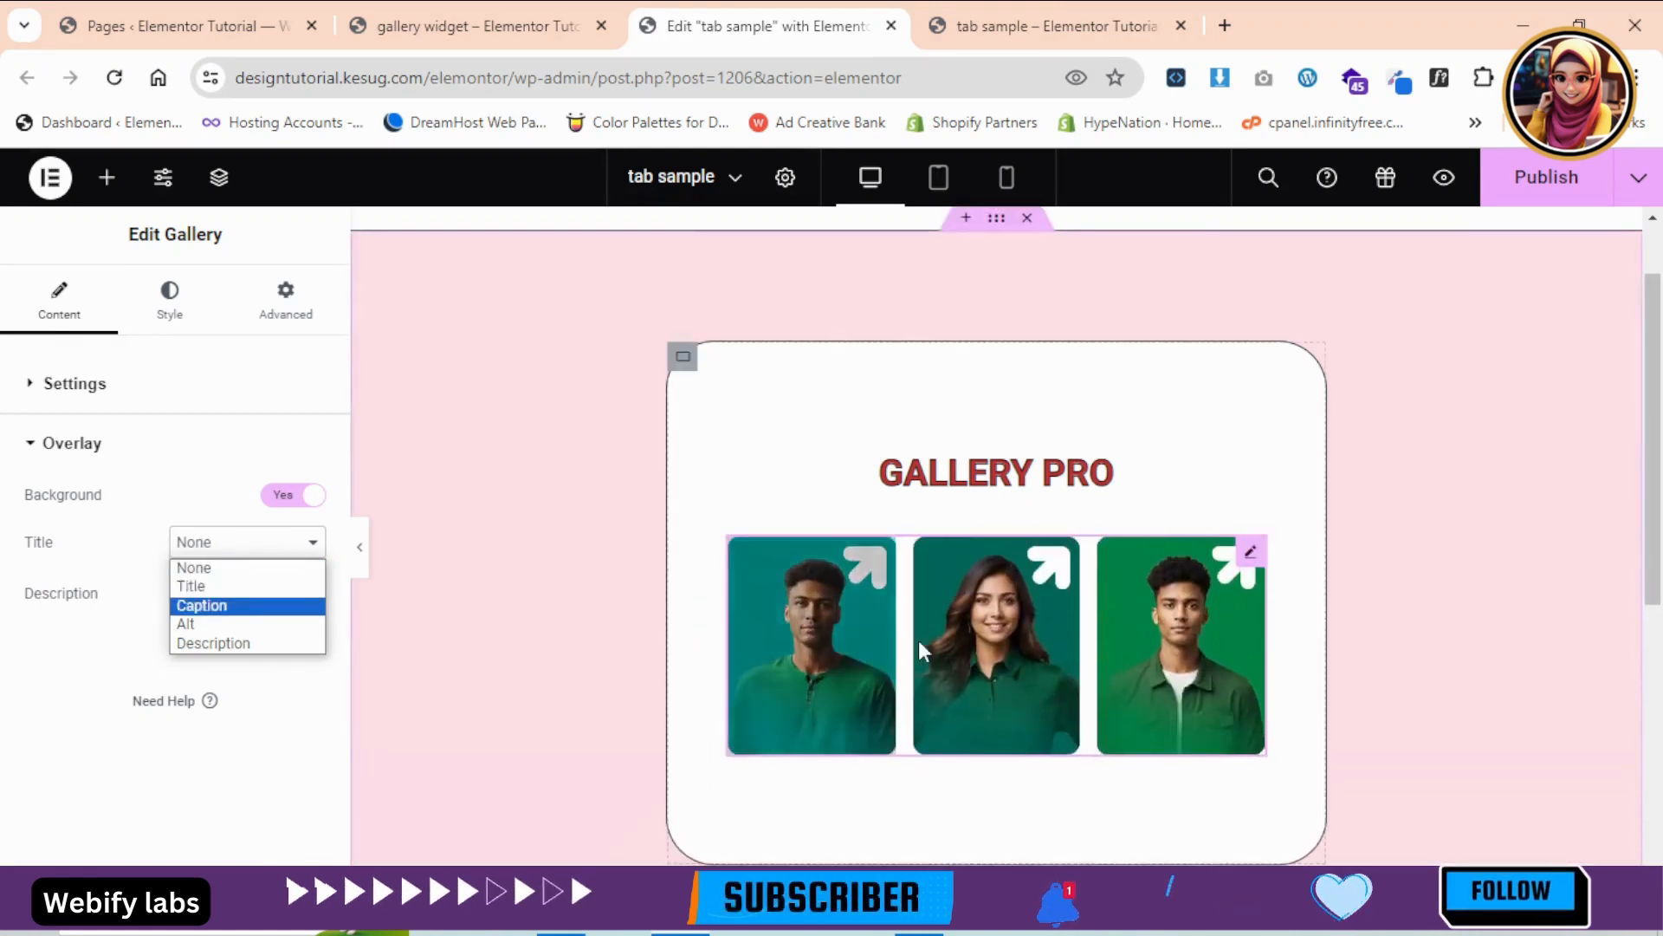
pyautogui.click(209, 588)
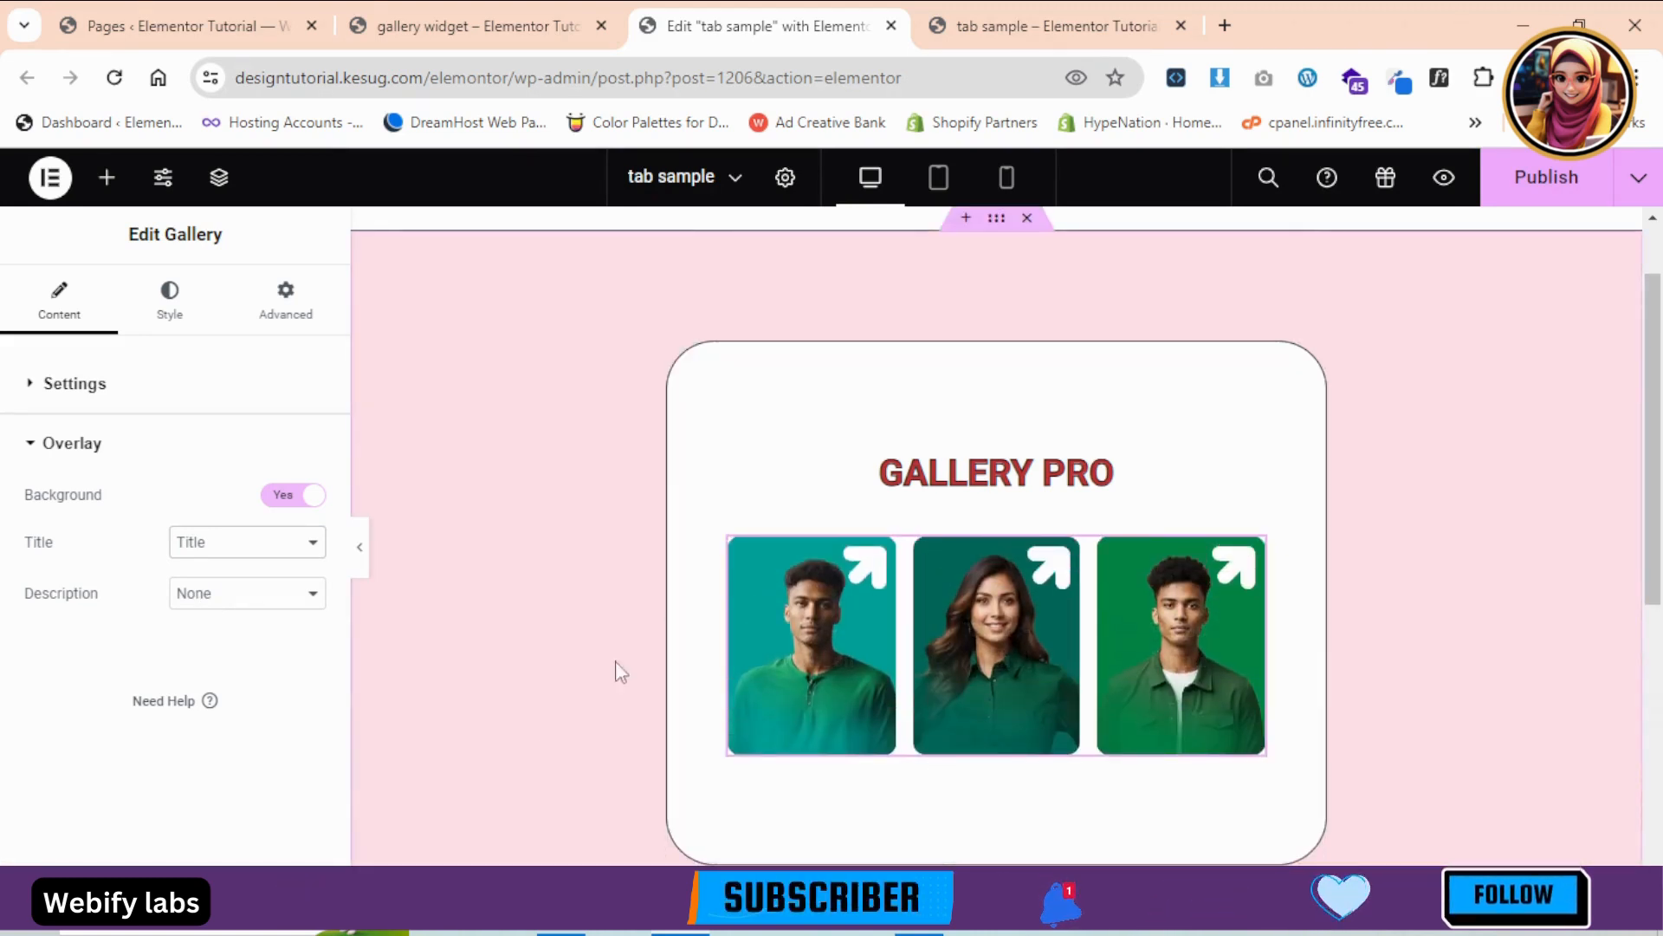
# - Try Caption as the overlay title source, return it to Title, and leave the overlay description at None
pyautogui.click(237, 548)
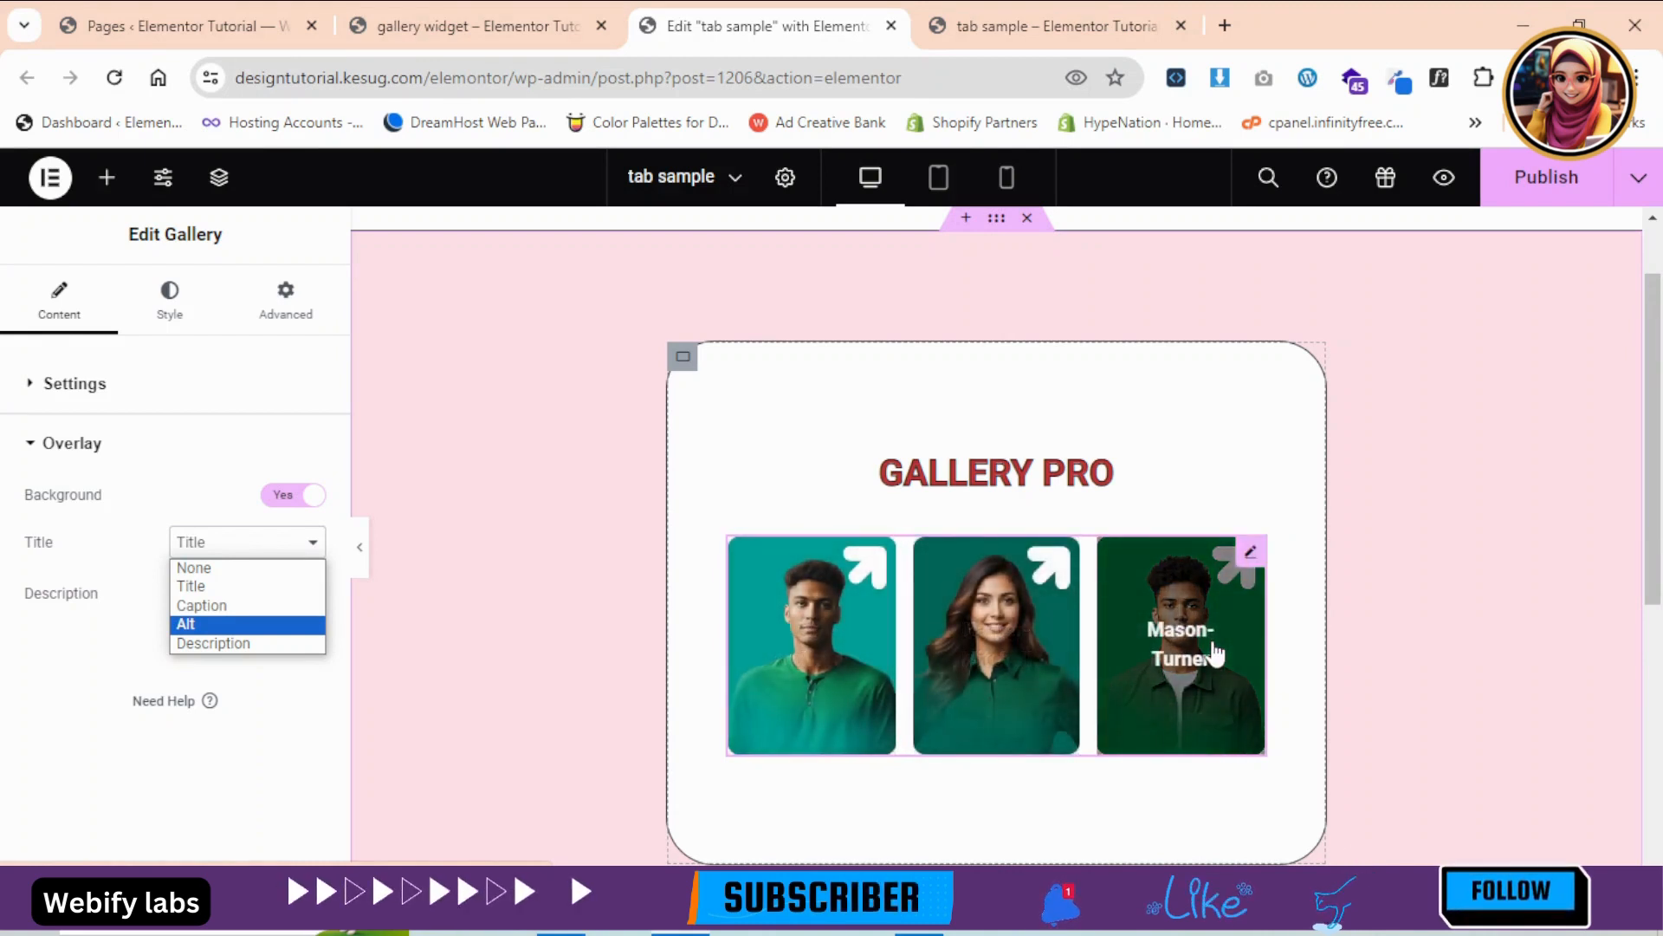
pyautogui.click(207, 604)
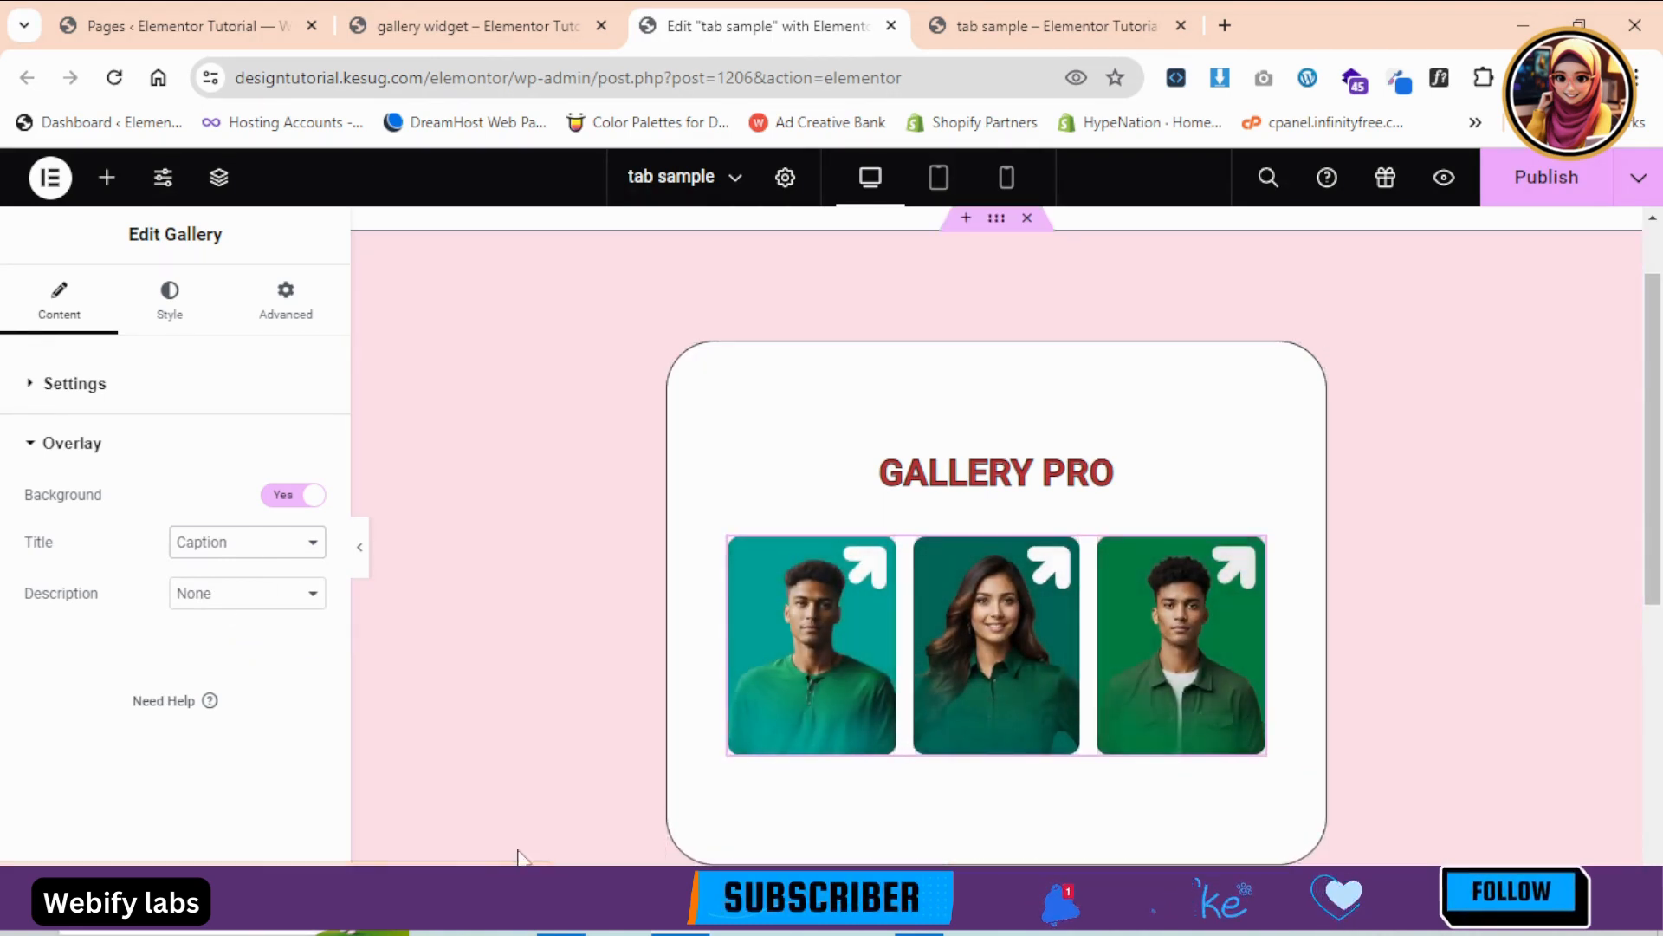
pyautogui.click(239, 546)
pyautogui.click(248, 589)
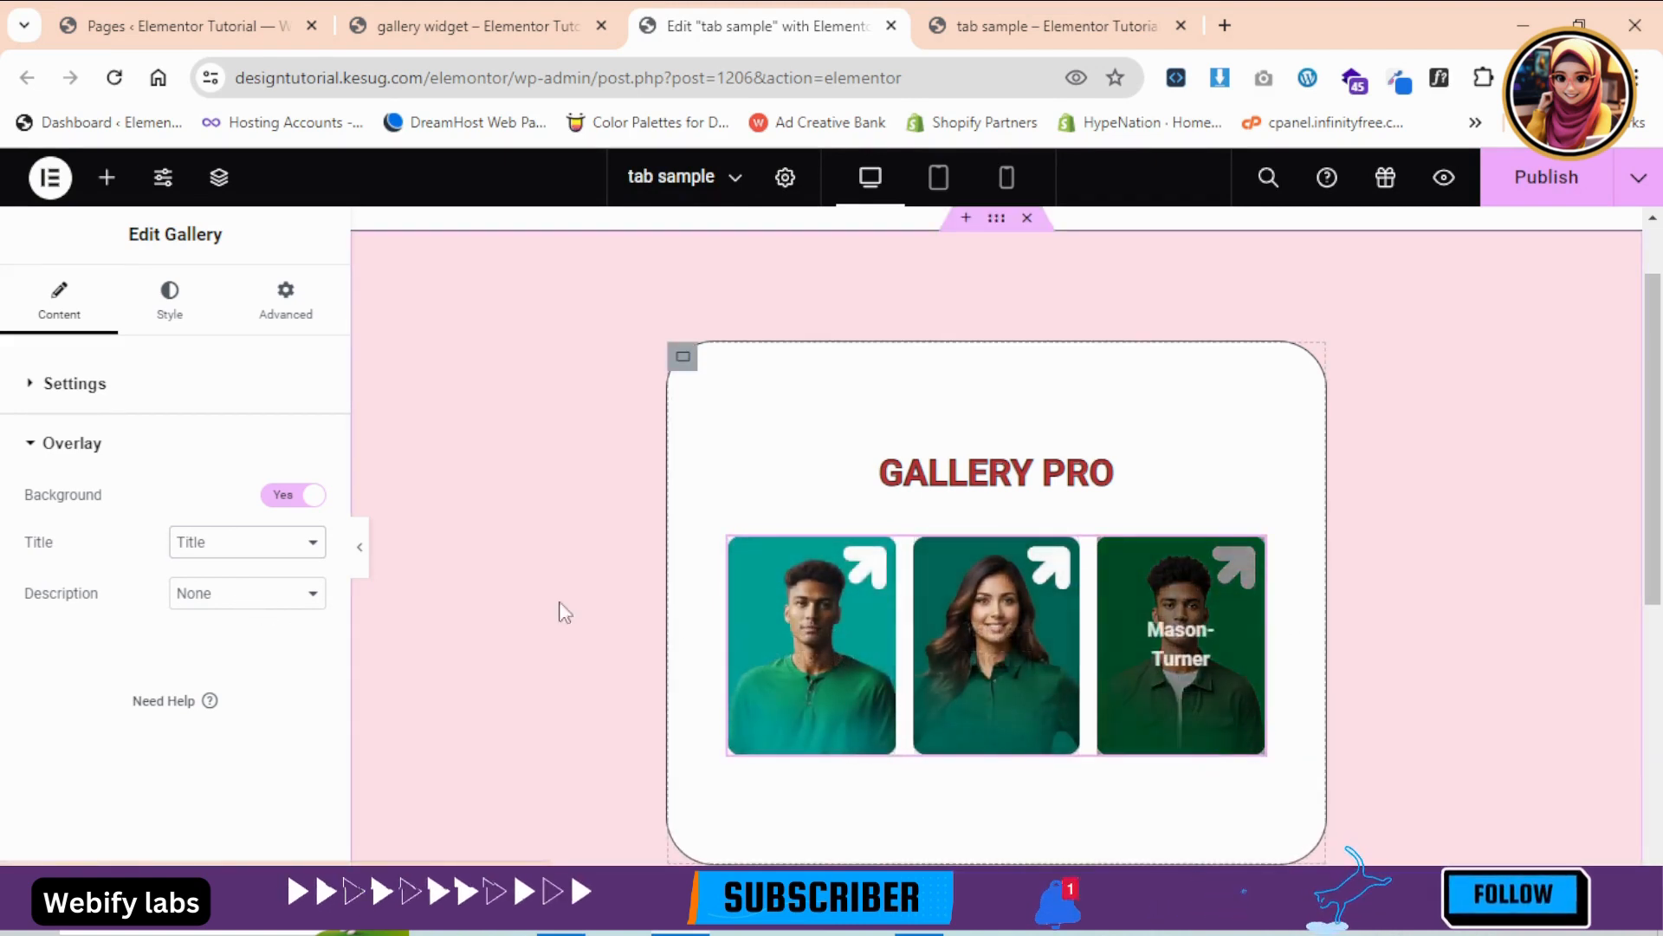
pyautogui.click(209, 596)
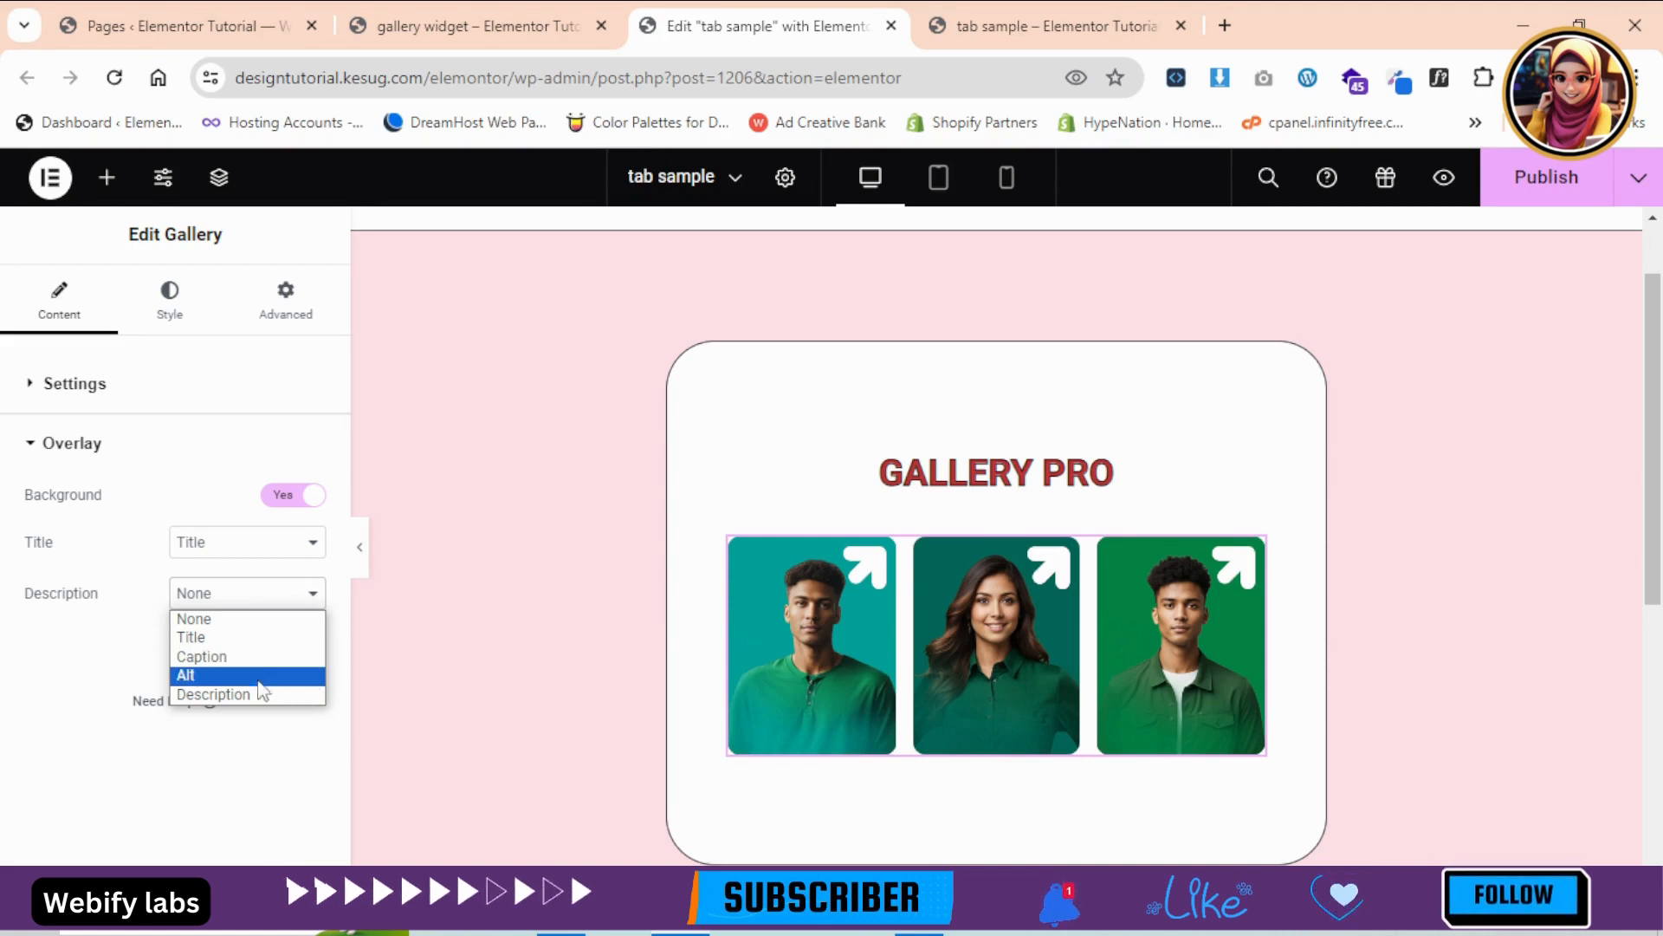
pyautogui.click(28, 696)
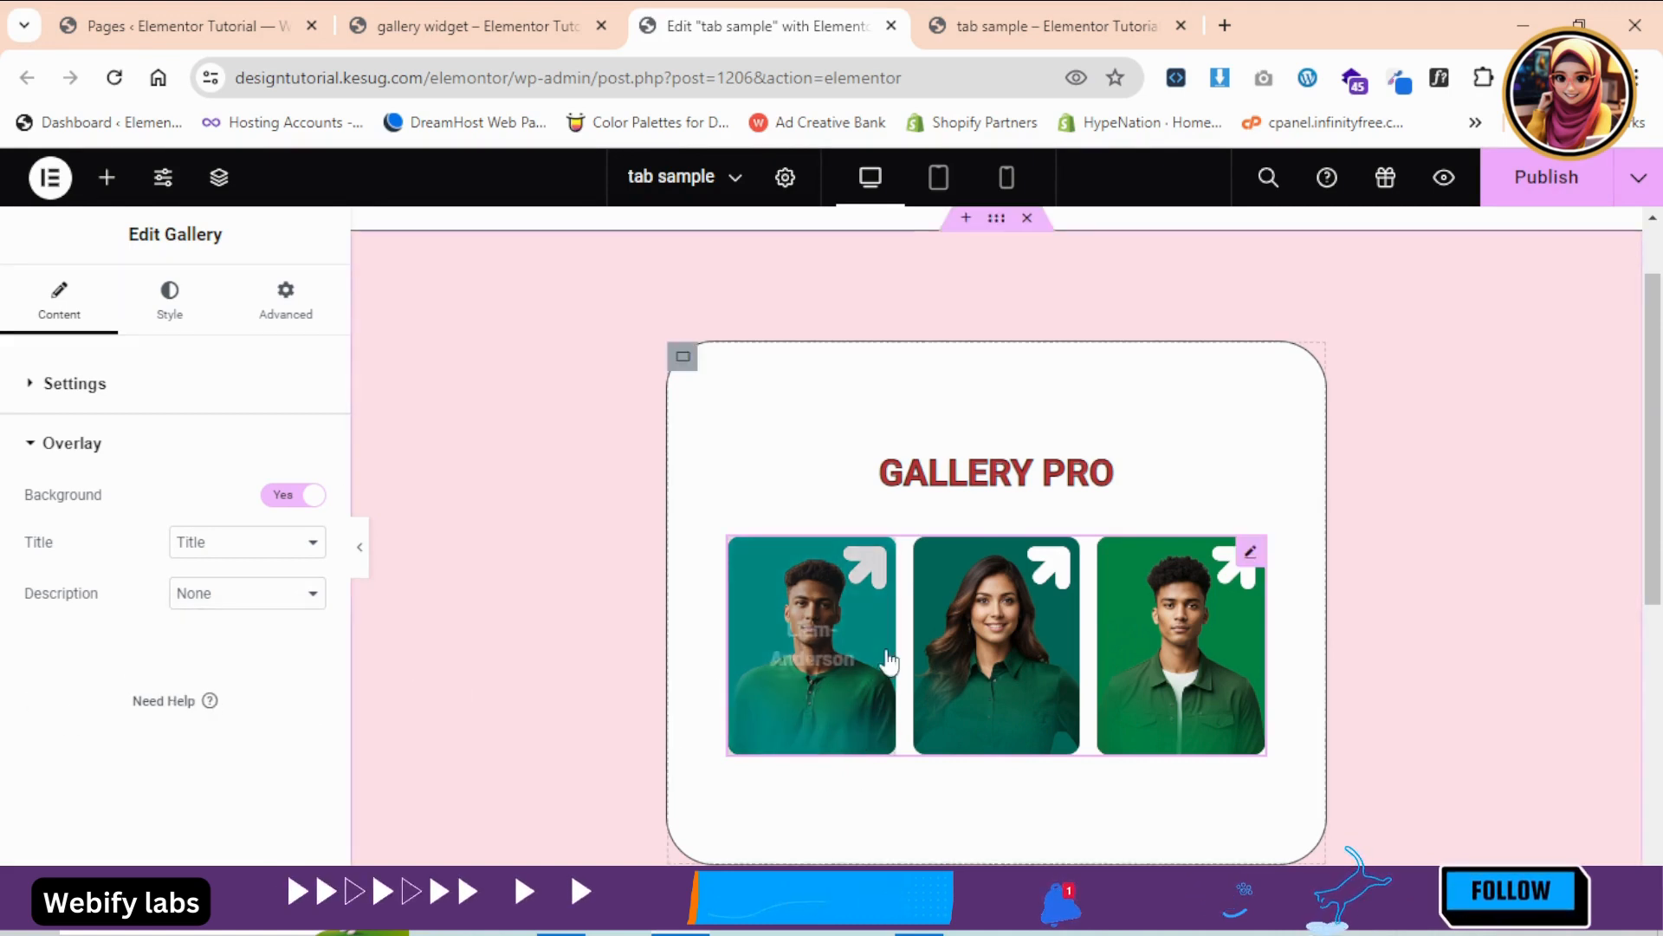
# - Open the gallery images for editing, examine the third image's title, caption and description fields, and insert the gallery unchanged
pyautogui.click(90, 400)
pyautogui.click(224, 581)
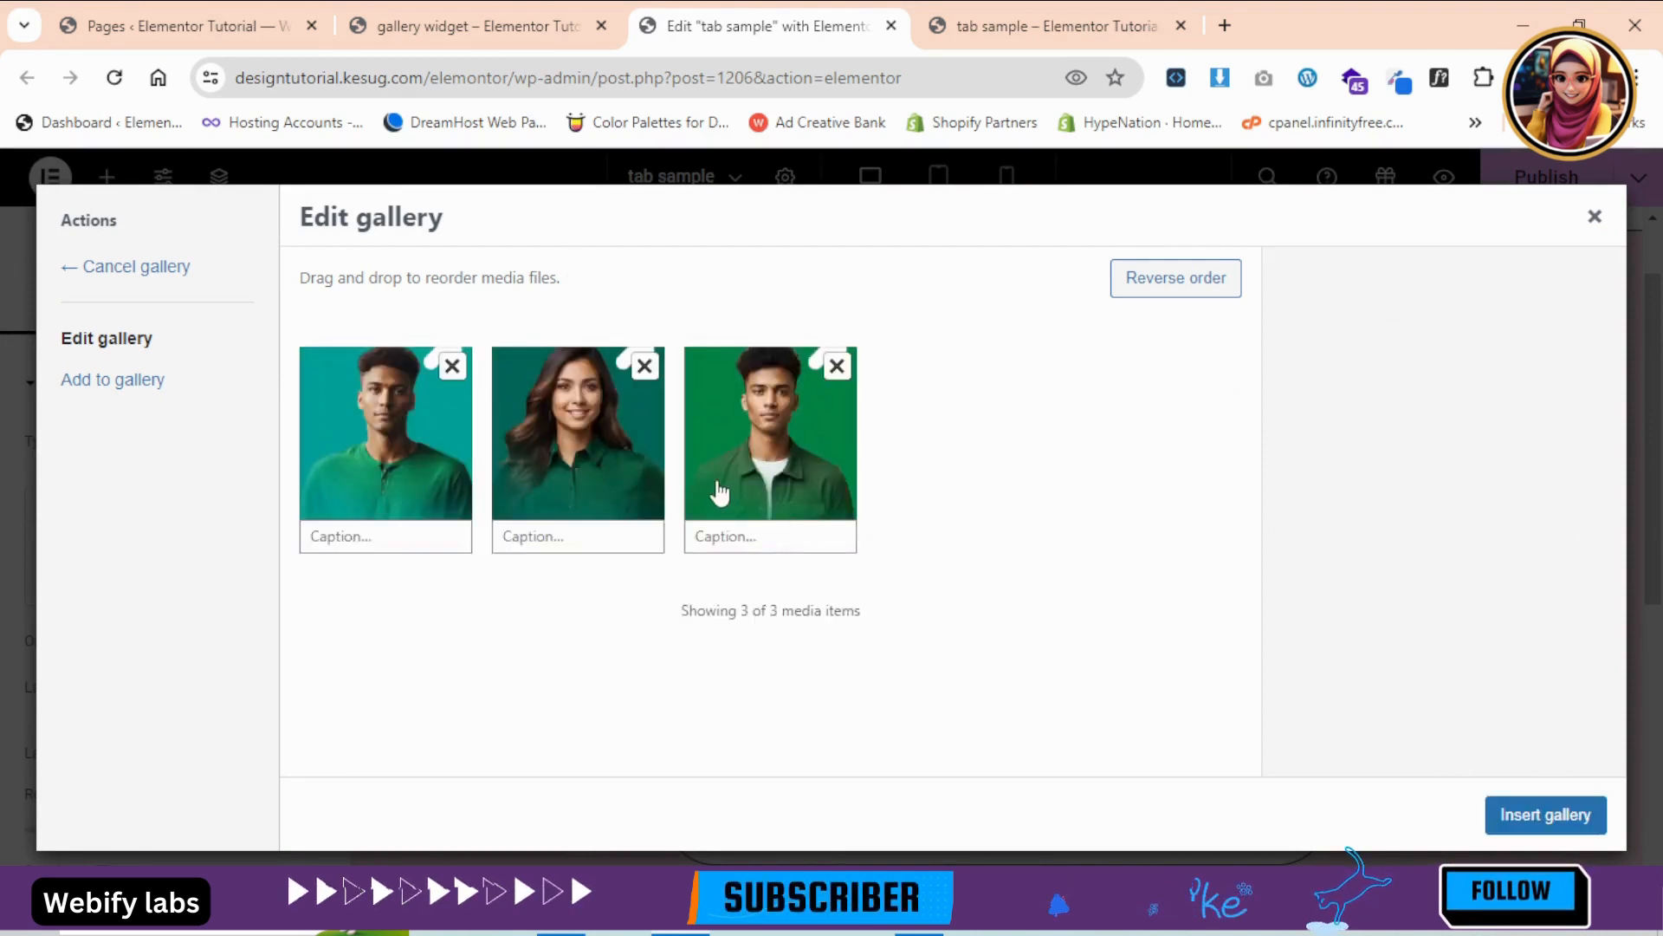
pyautogui.click(724, 472)
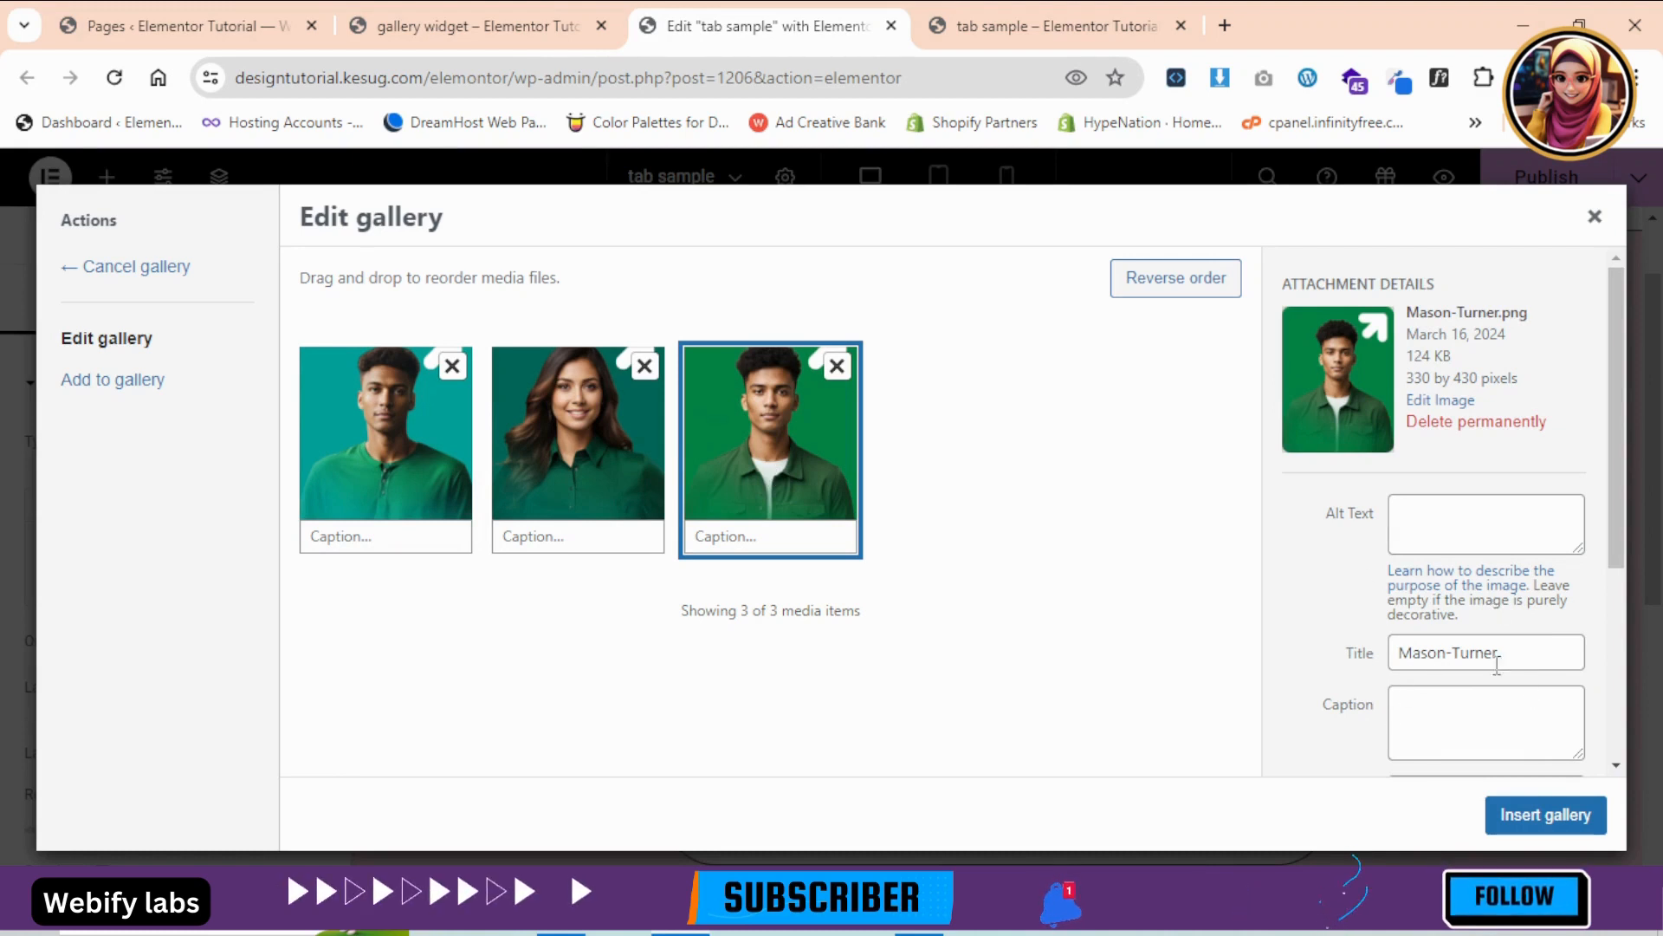
pyautogui.moveTo(1497, 665); pyautogui.dragTo(1396, 683)
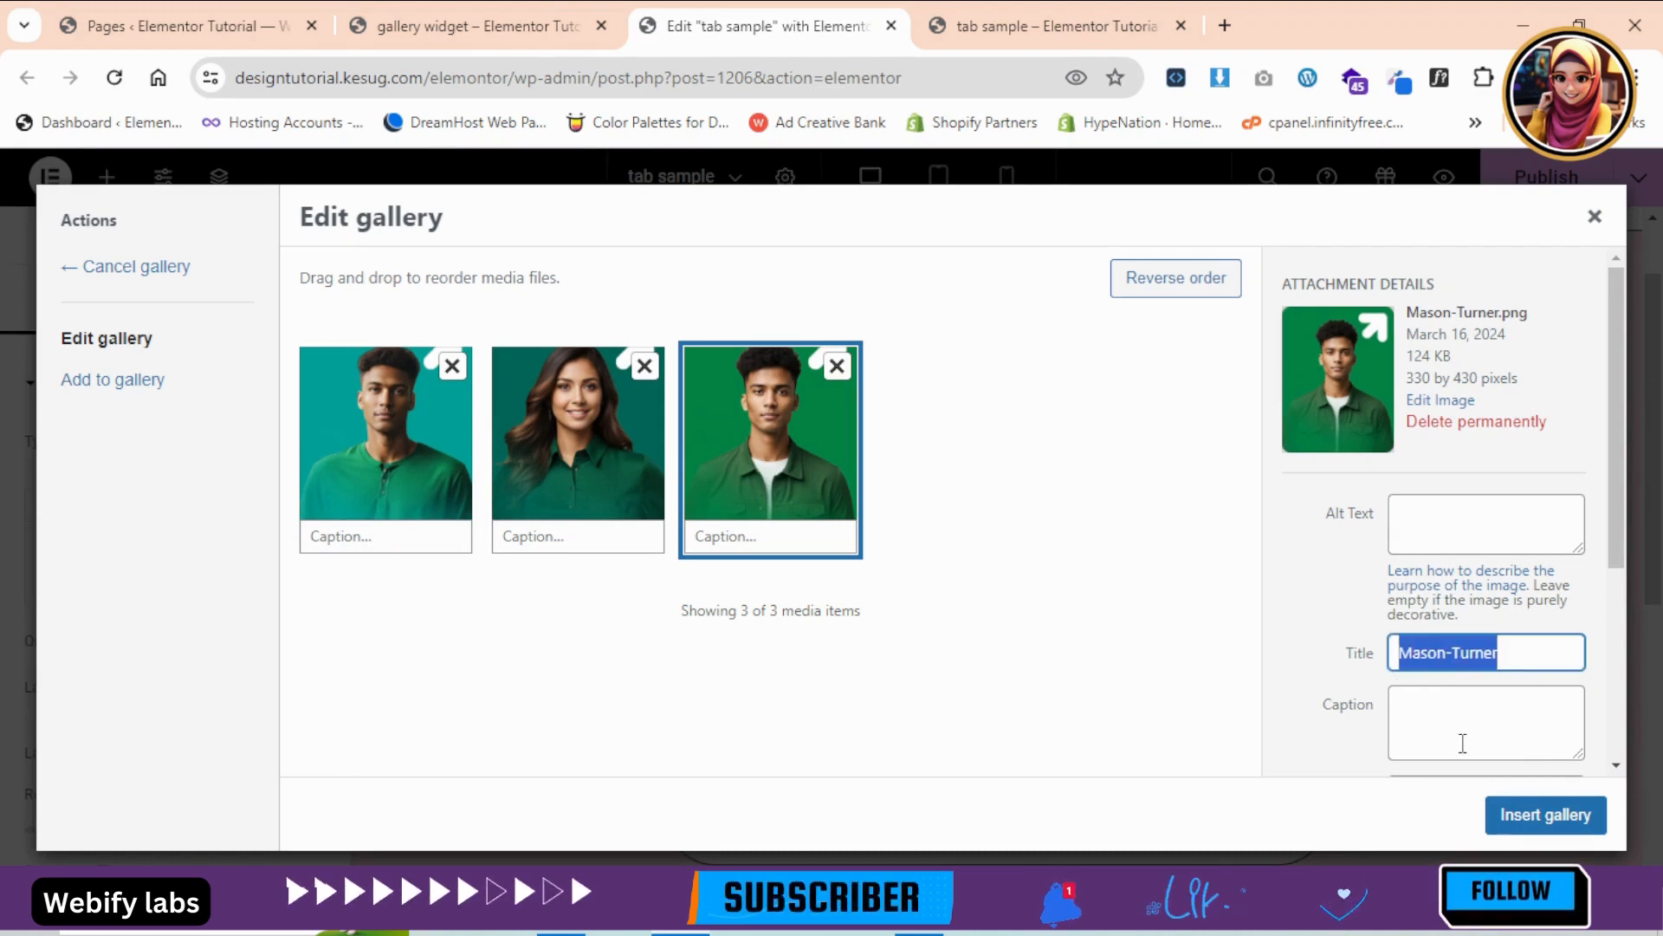
pyautogui.click(1531, 654)
pyautogui.click(1522, 724)
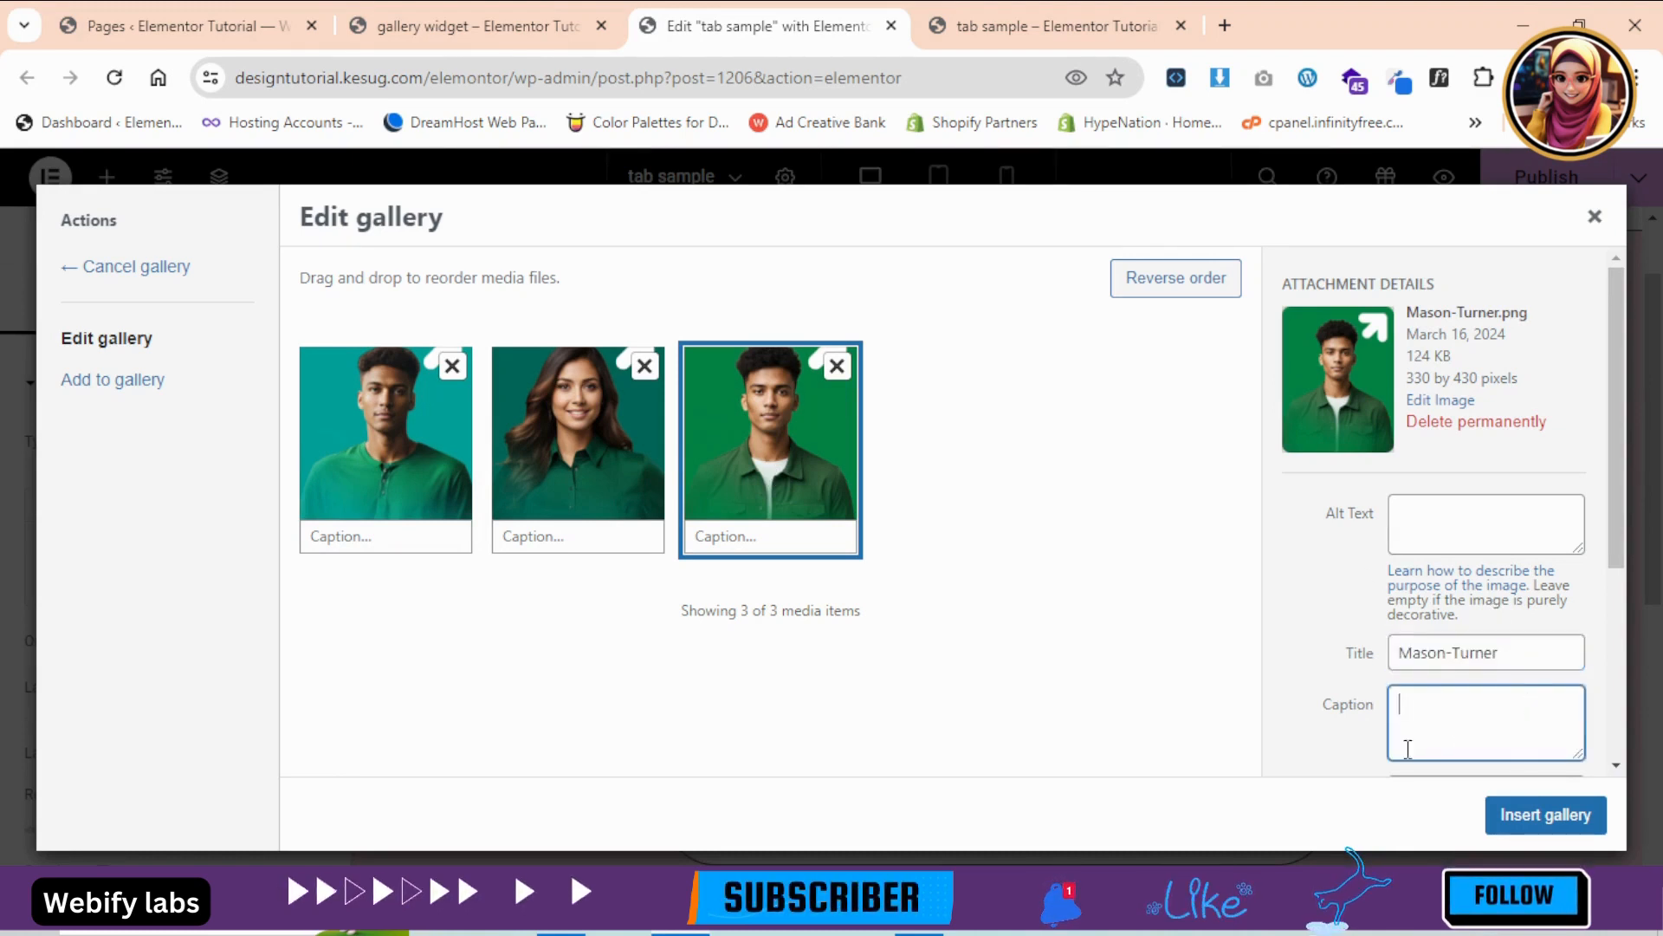
pyautogui.click(1620, 544)
pyautogui.moveTo(1620, 544); pyautogui.dragTo(1630, 724)
pyautogui.click(1542, 511)
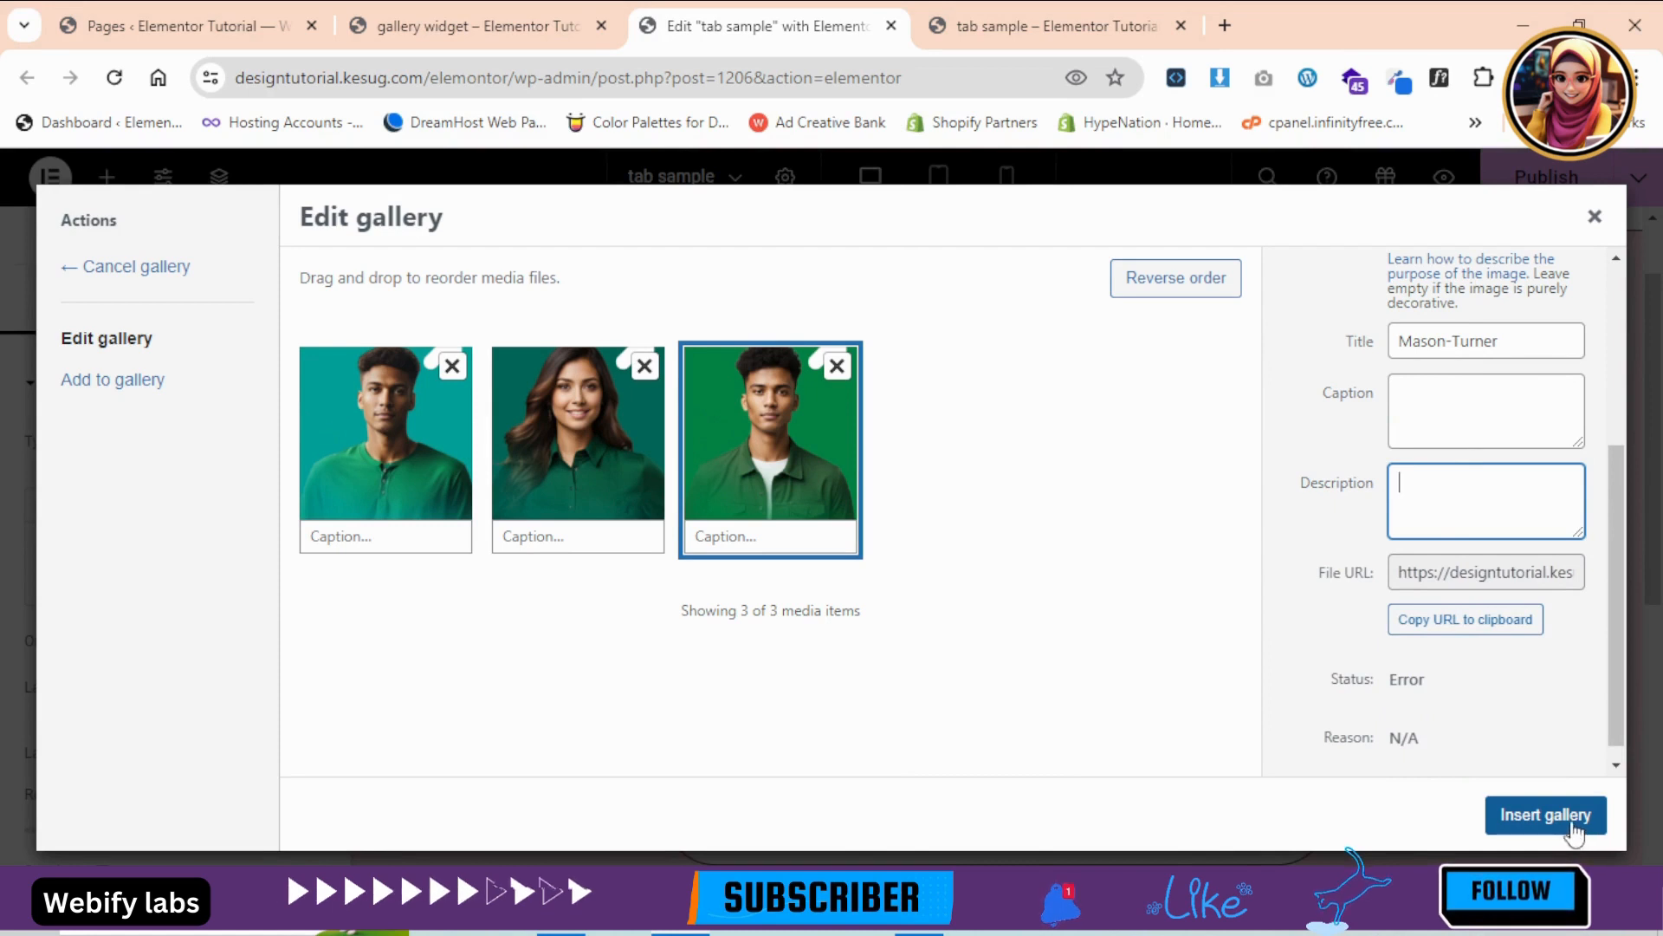
pyautogui.click(1545, 816)
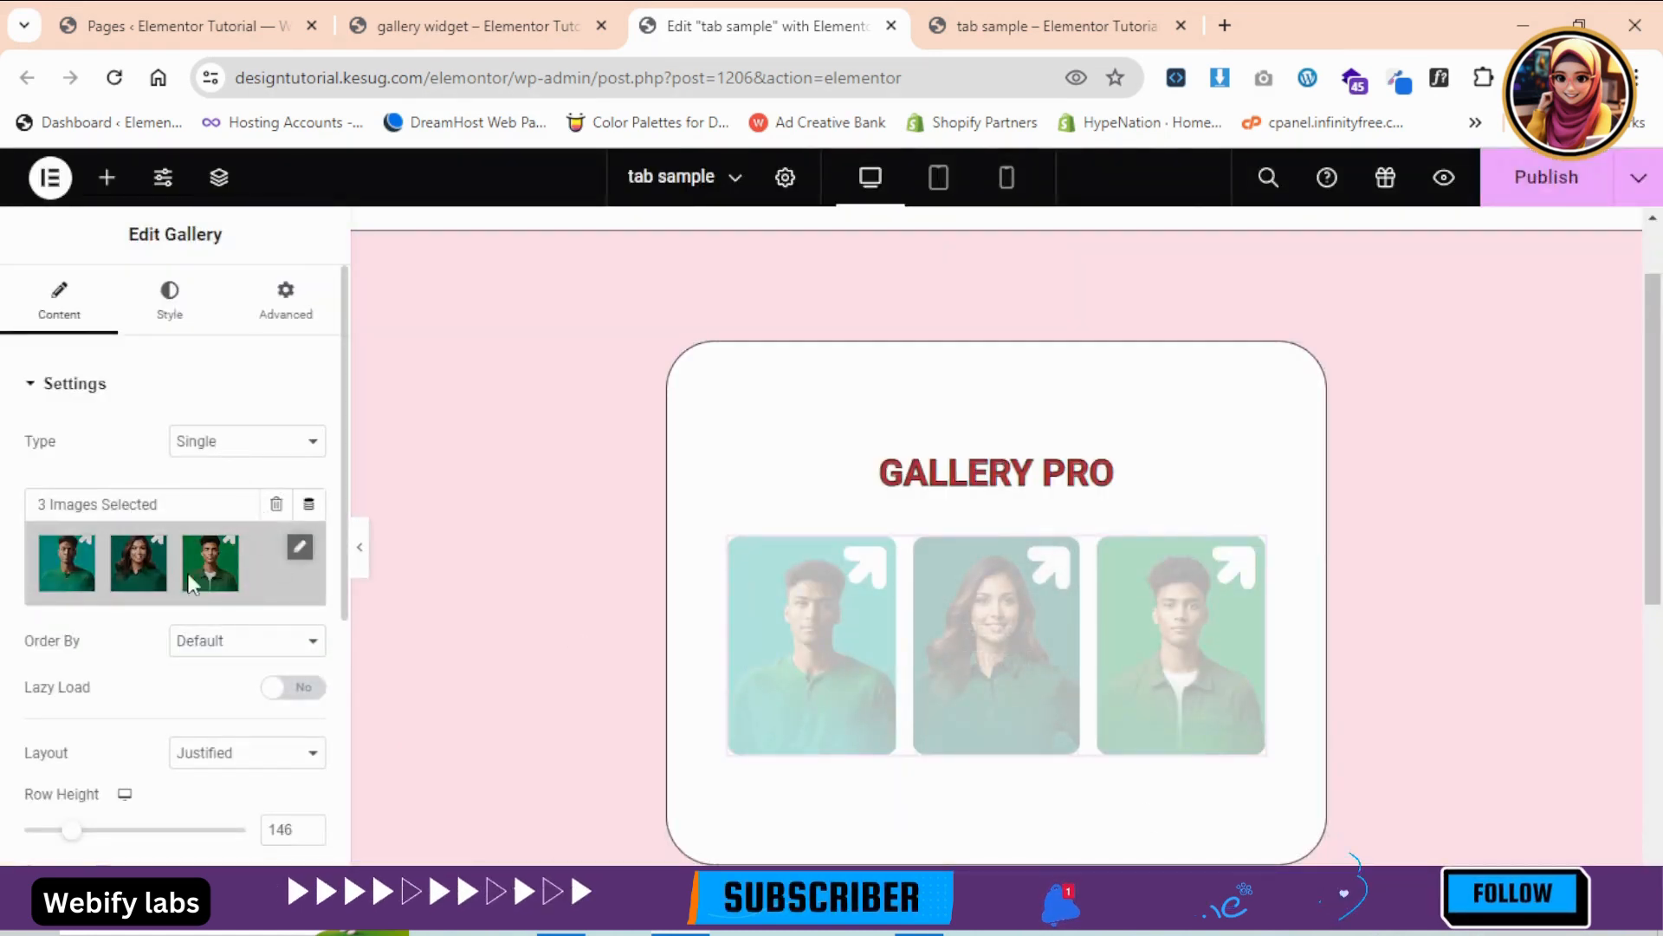
# - Set the gallery images' border color to #FF0404 in the normal state
pyautogui.click(169, 305)
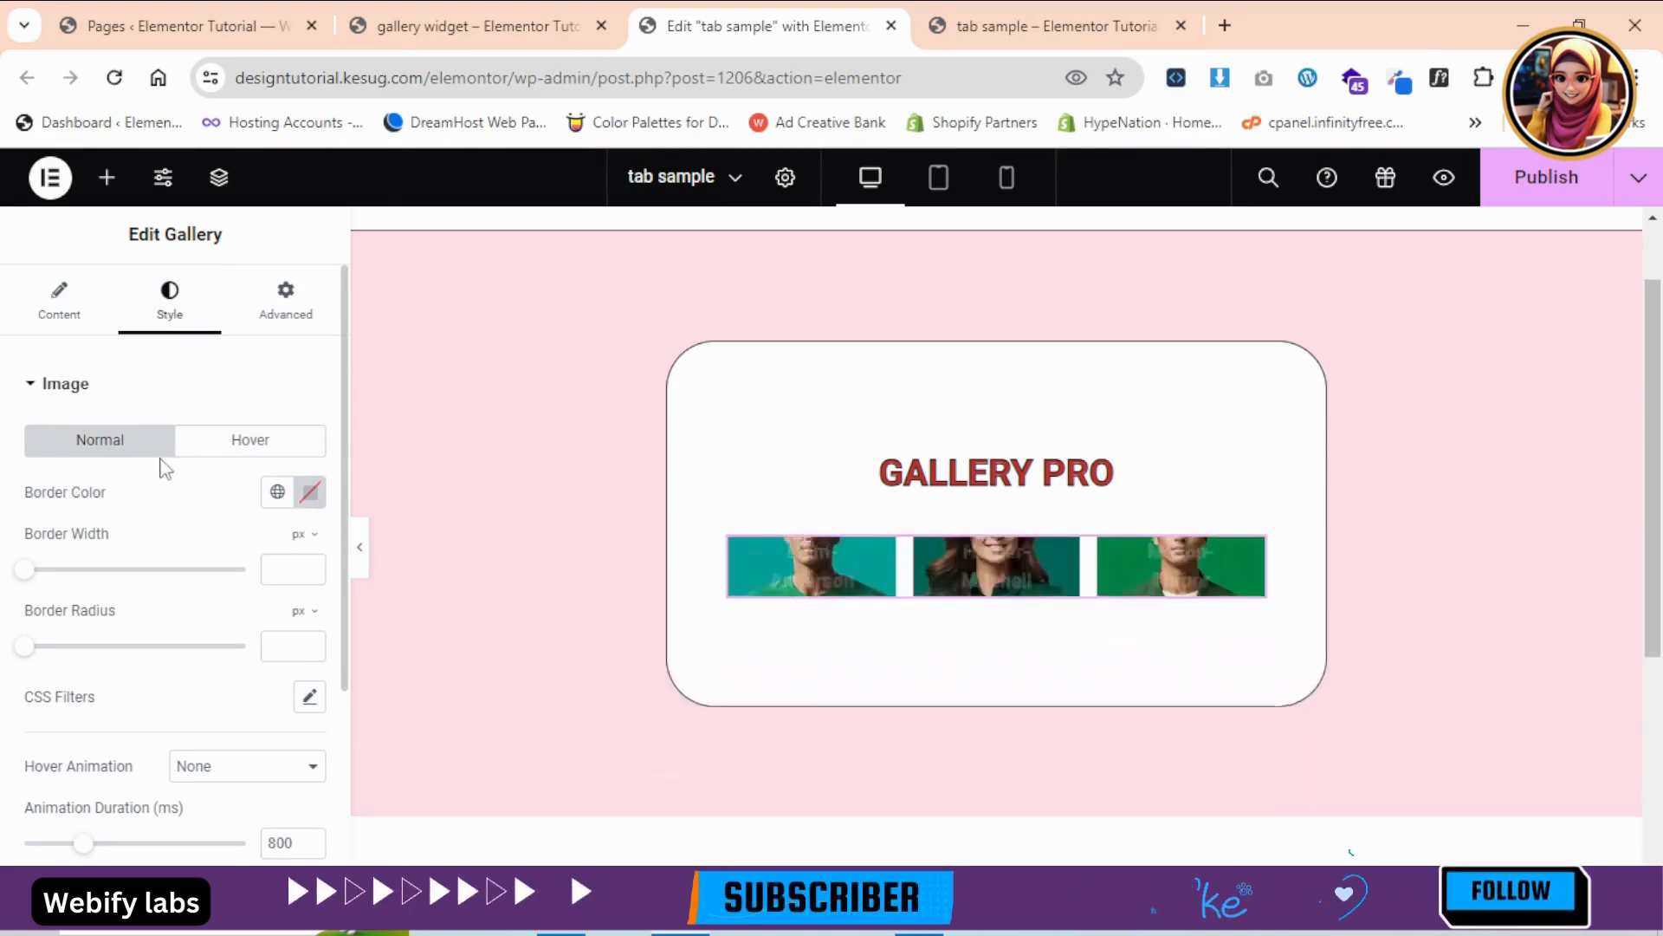
pyautogui.click(274, 450)
pyautogui.click(97, 449)
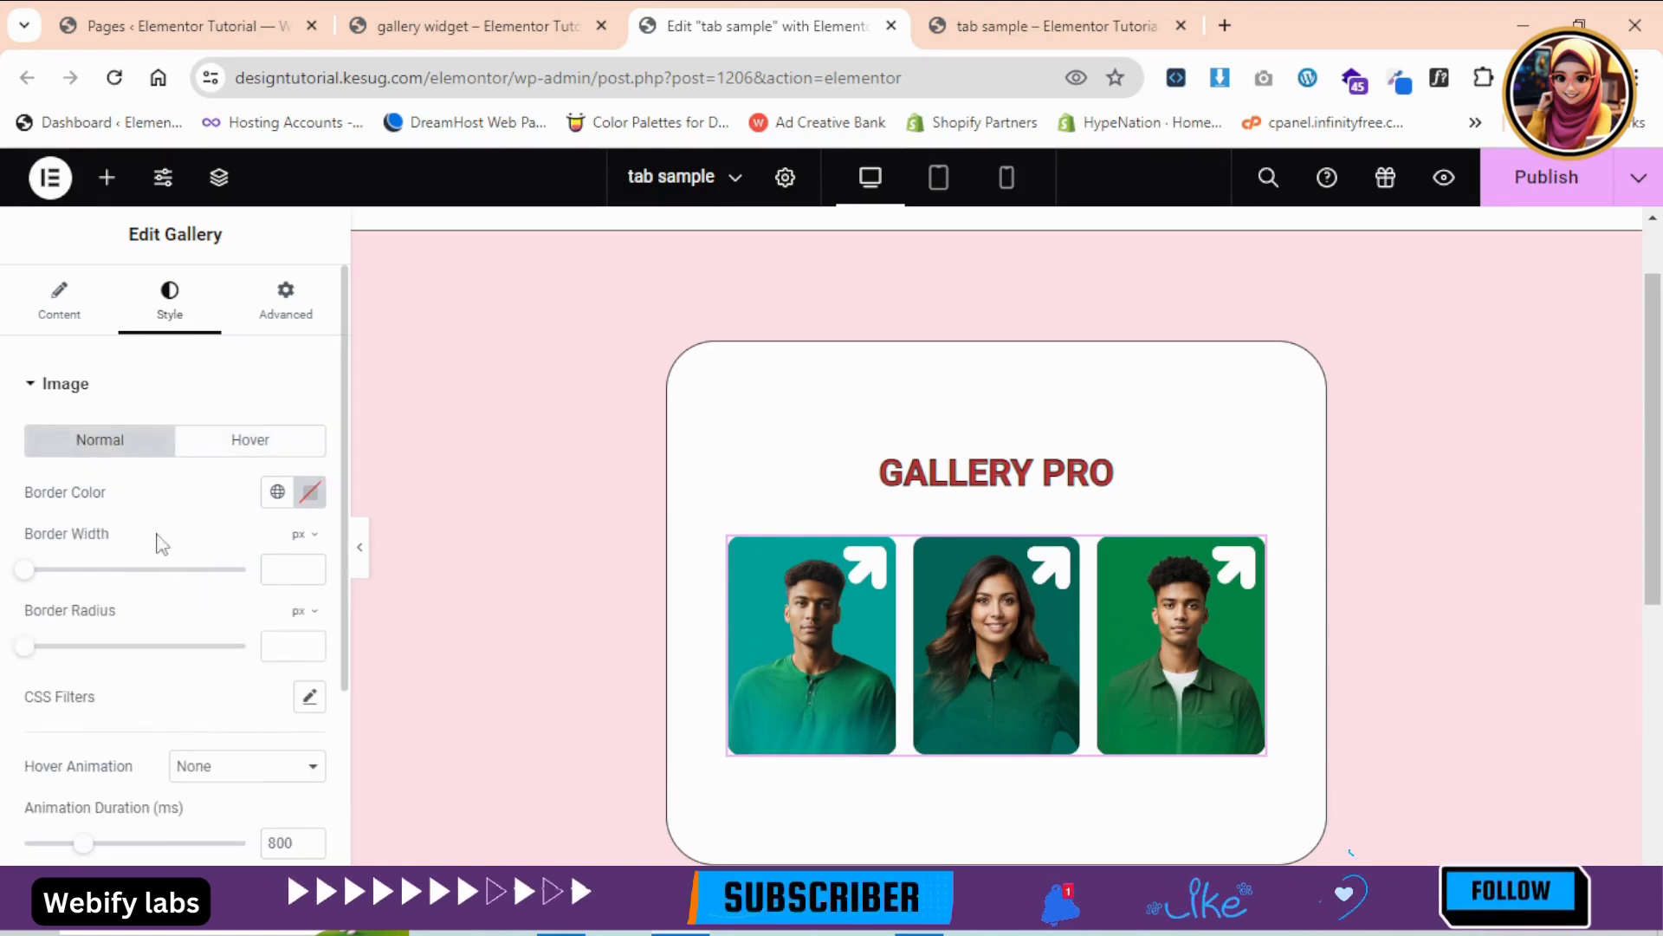
pyautogui.click(314, 495)
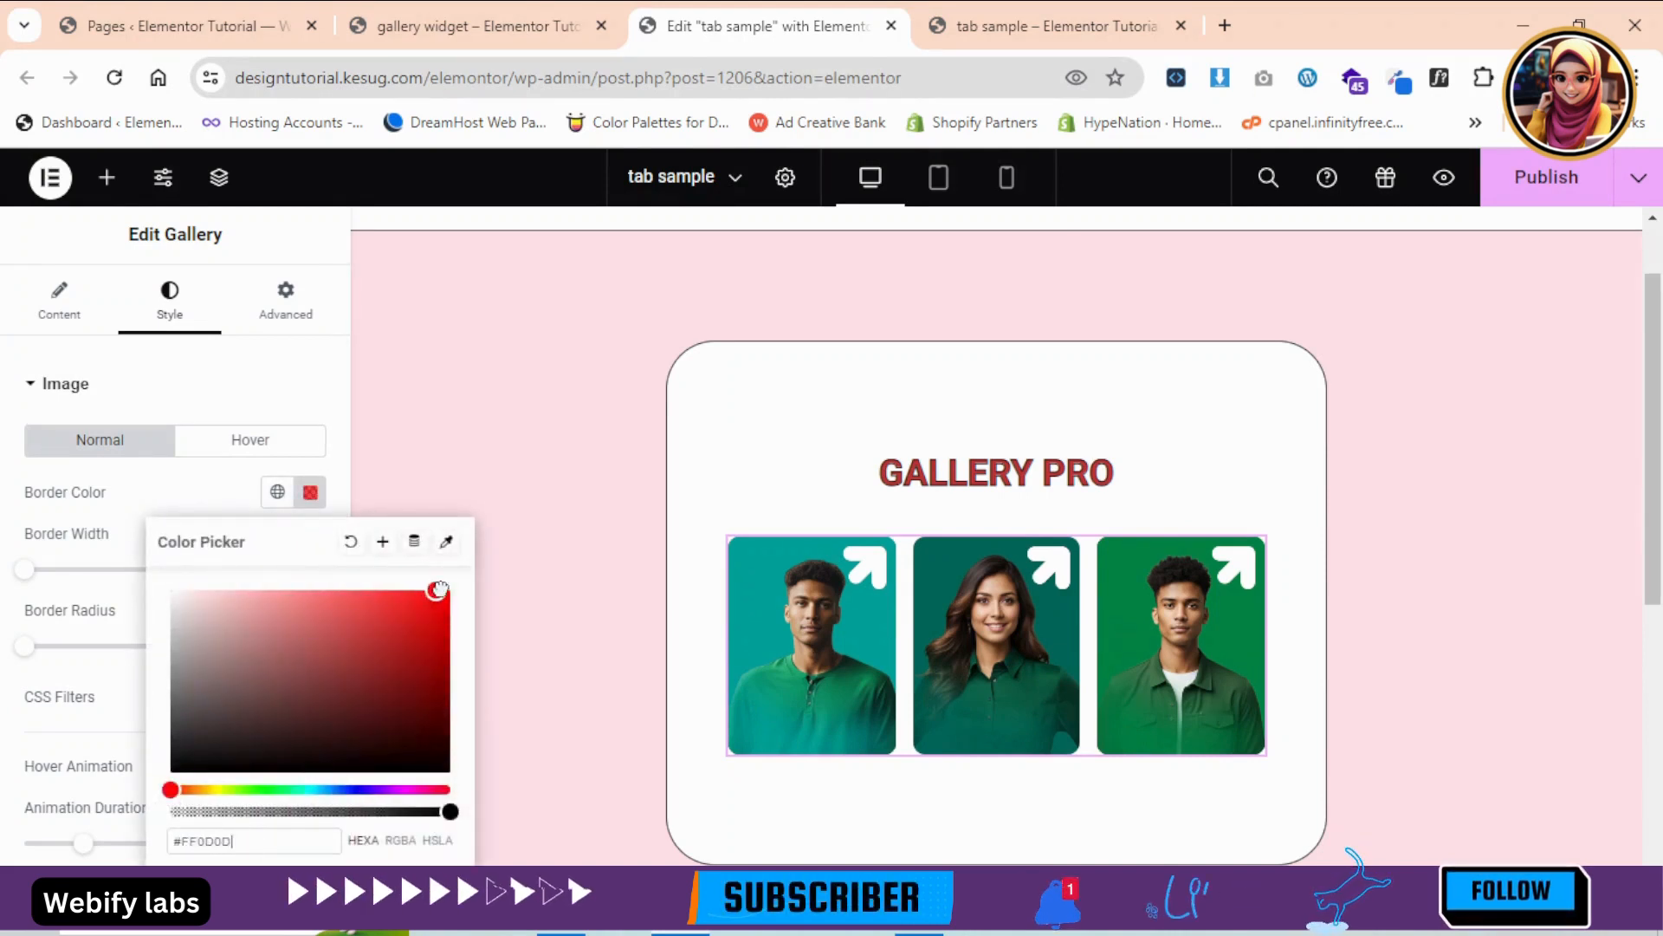
pyautogui.moveTo(440, 589); pyautogui.dragTo(502, 574)
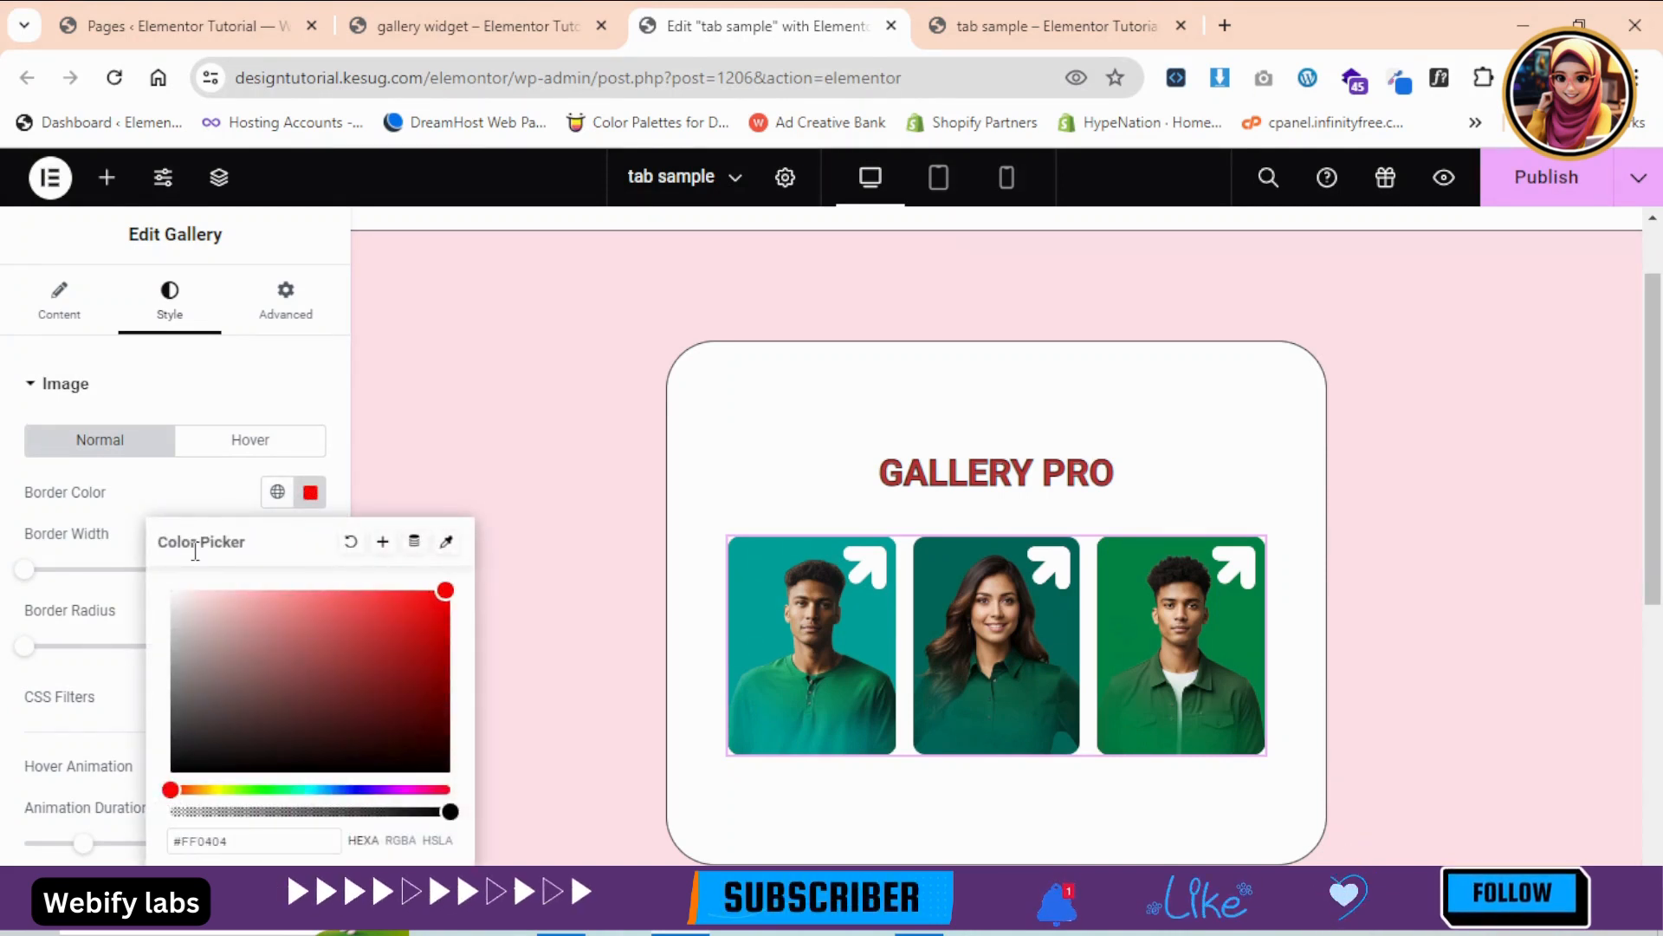
pyautogui.click(163, 509)
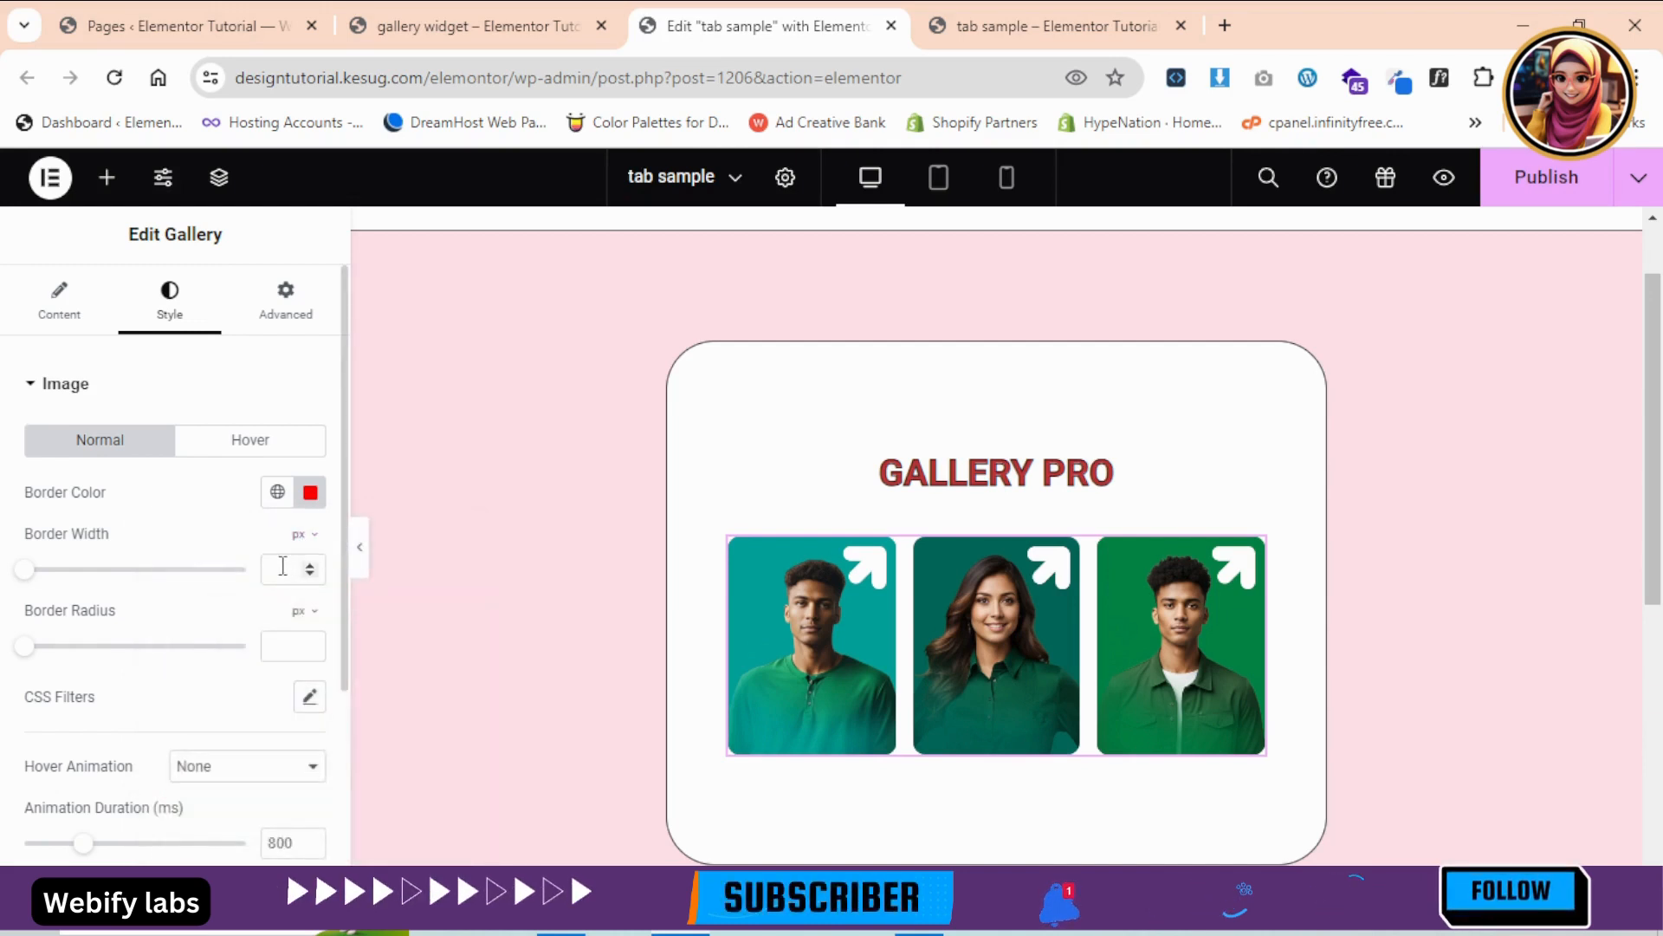
# - Set the gallery images' border width to 1 px and border radius to 4 px, and preview the gallery at full width
pyautogui.write('1')
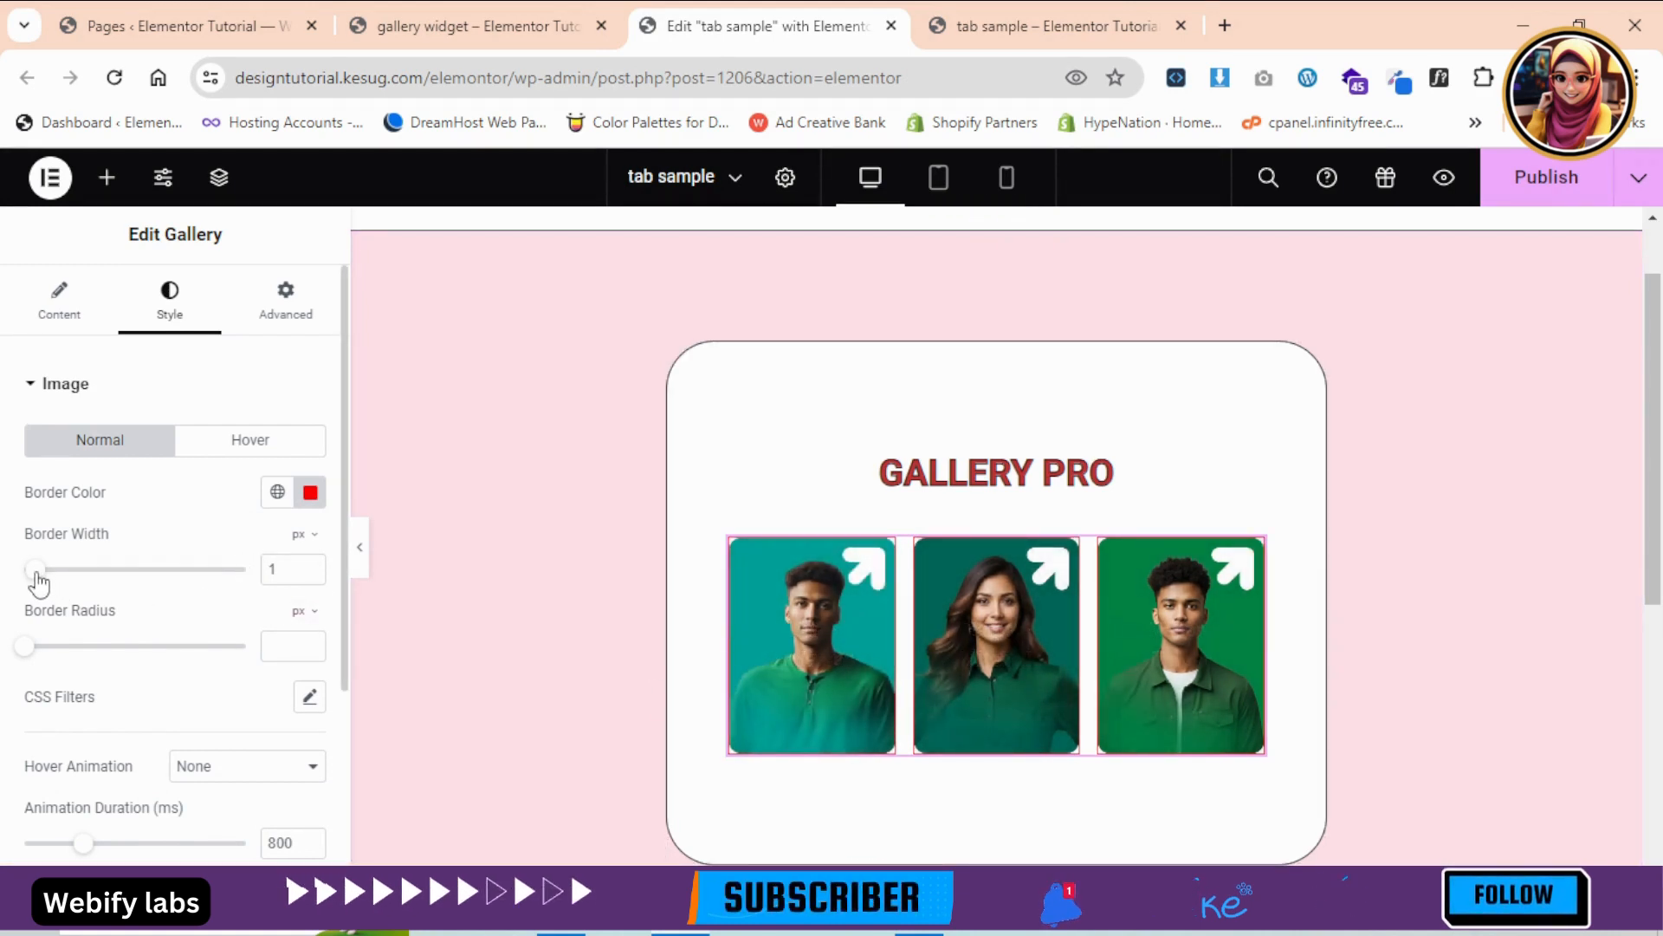
pyautogui.moveTo(70, 579); pyautogui.dragTo(35, 587)
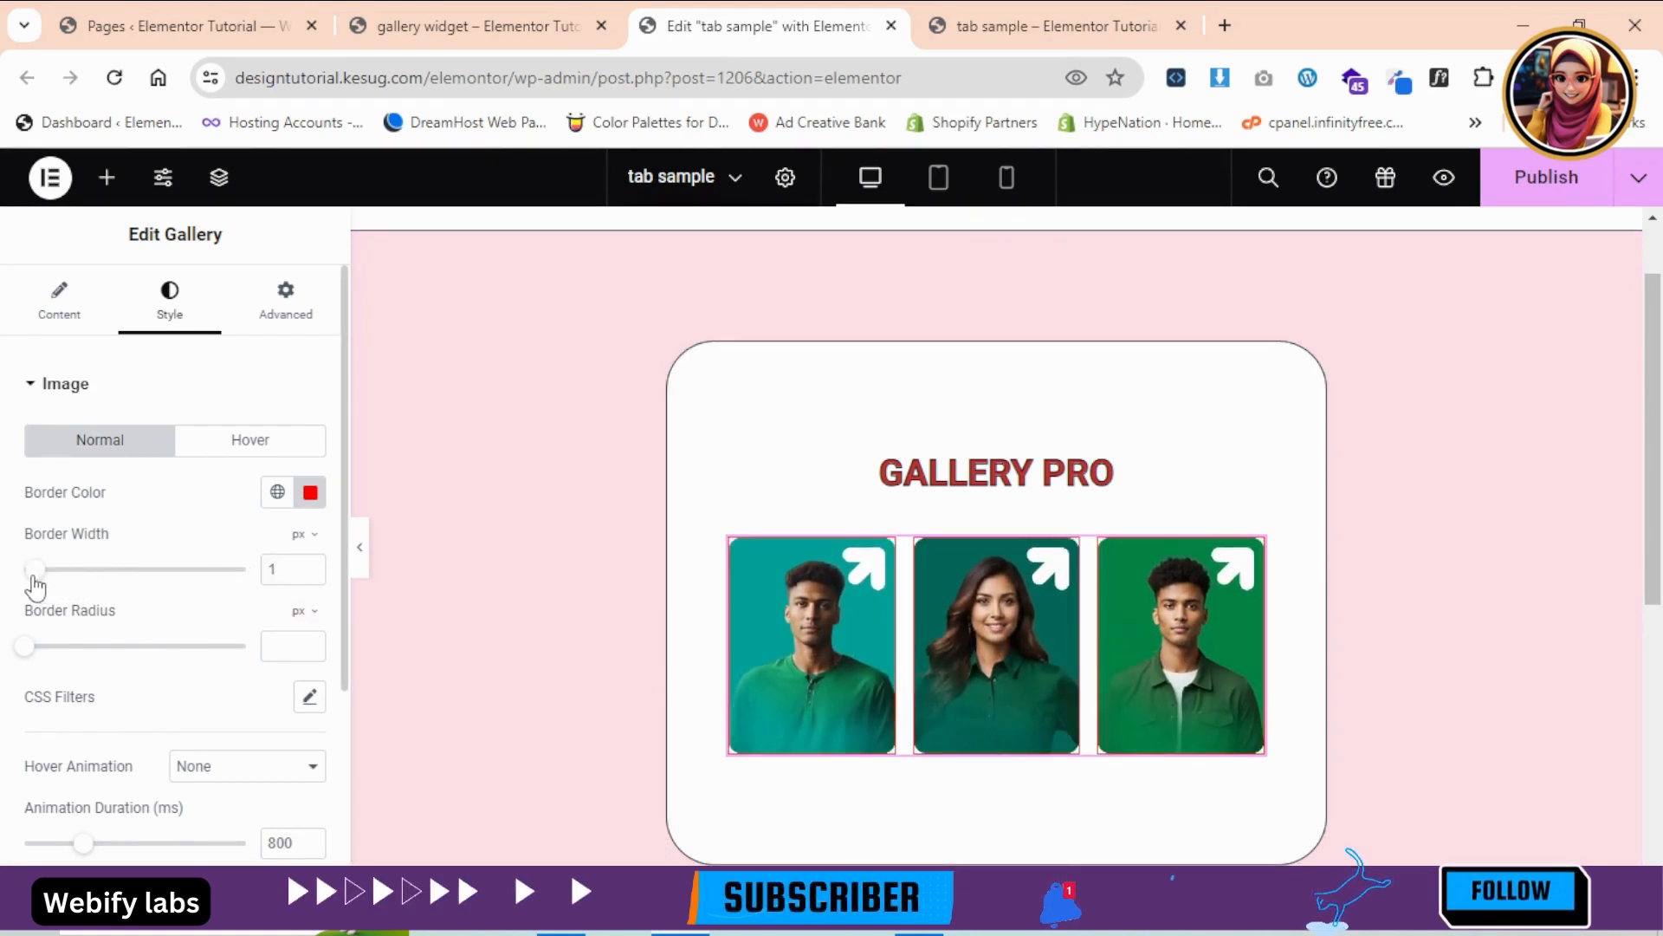
pyautogui.moveTo(56, 656); pyautogui.dragTo(80, 655)
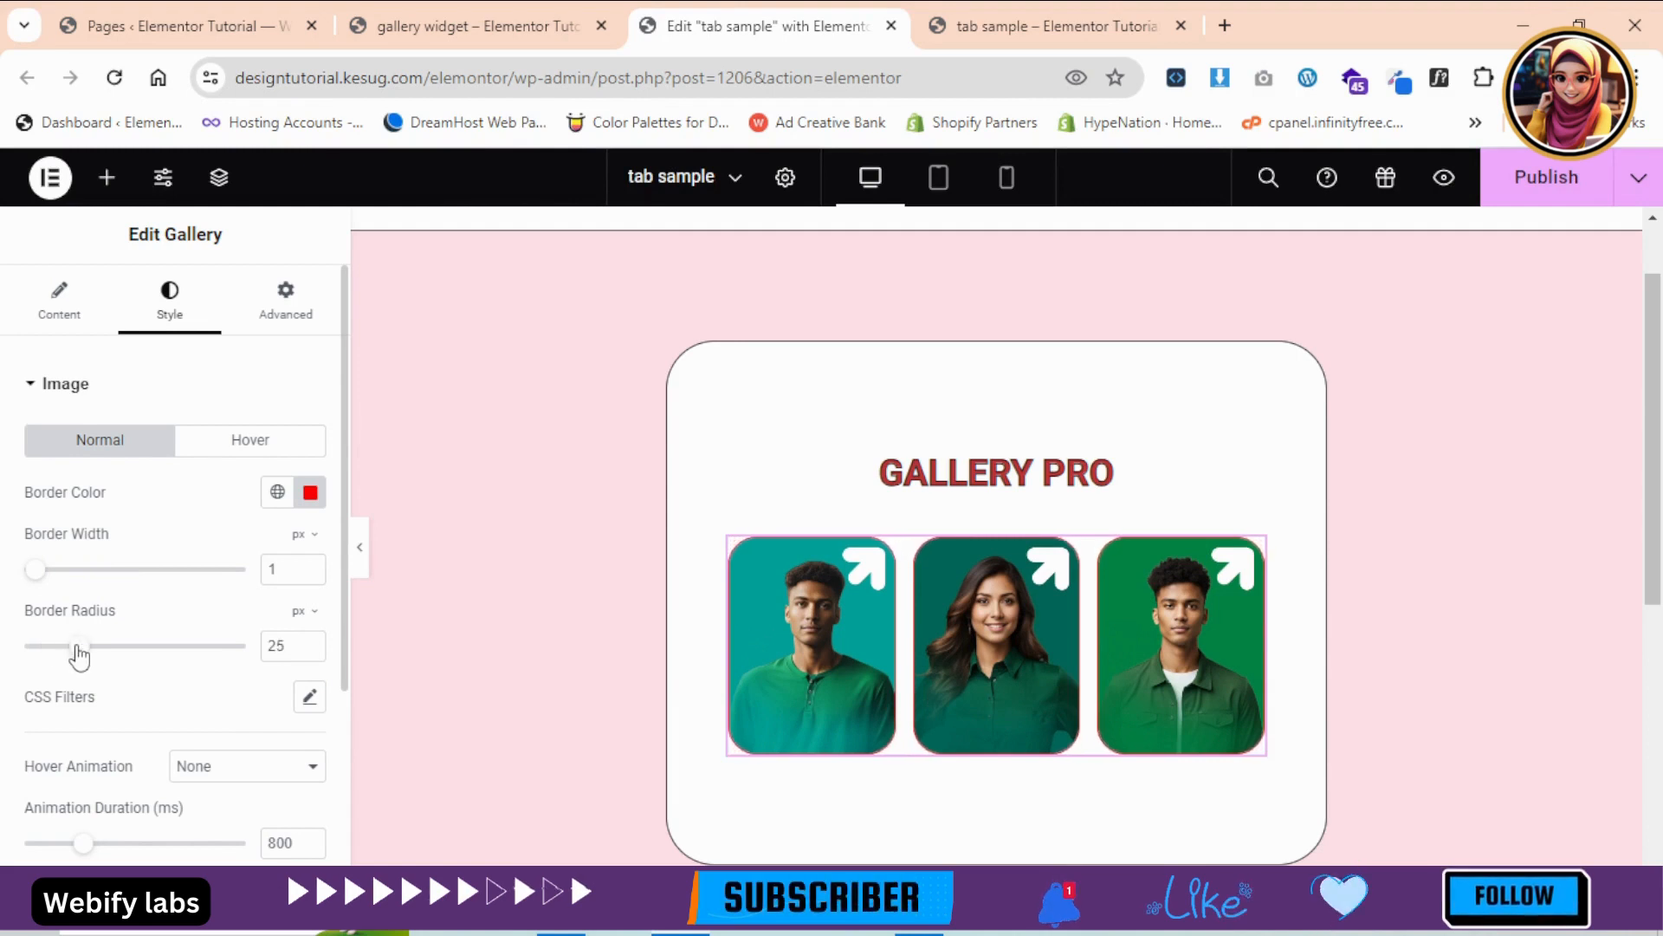
pyautogui.click(362, 553)
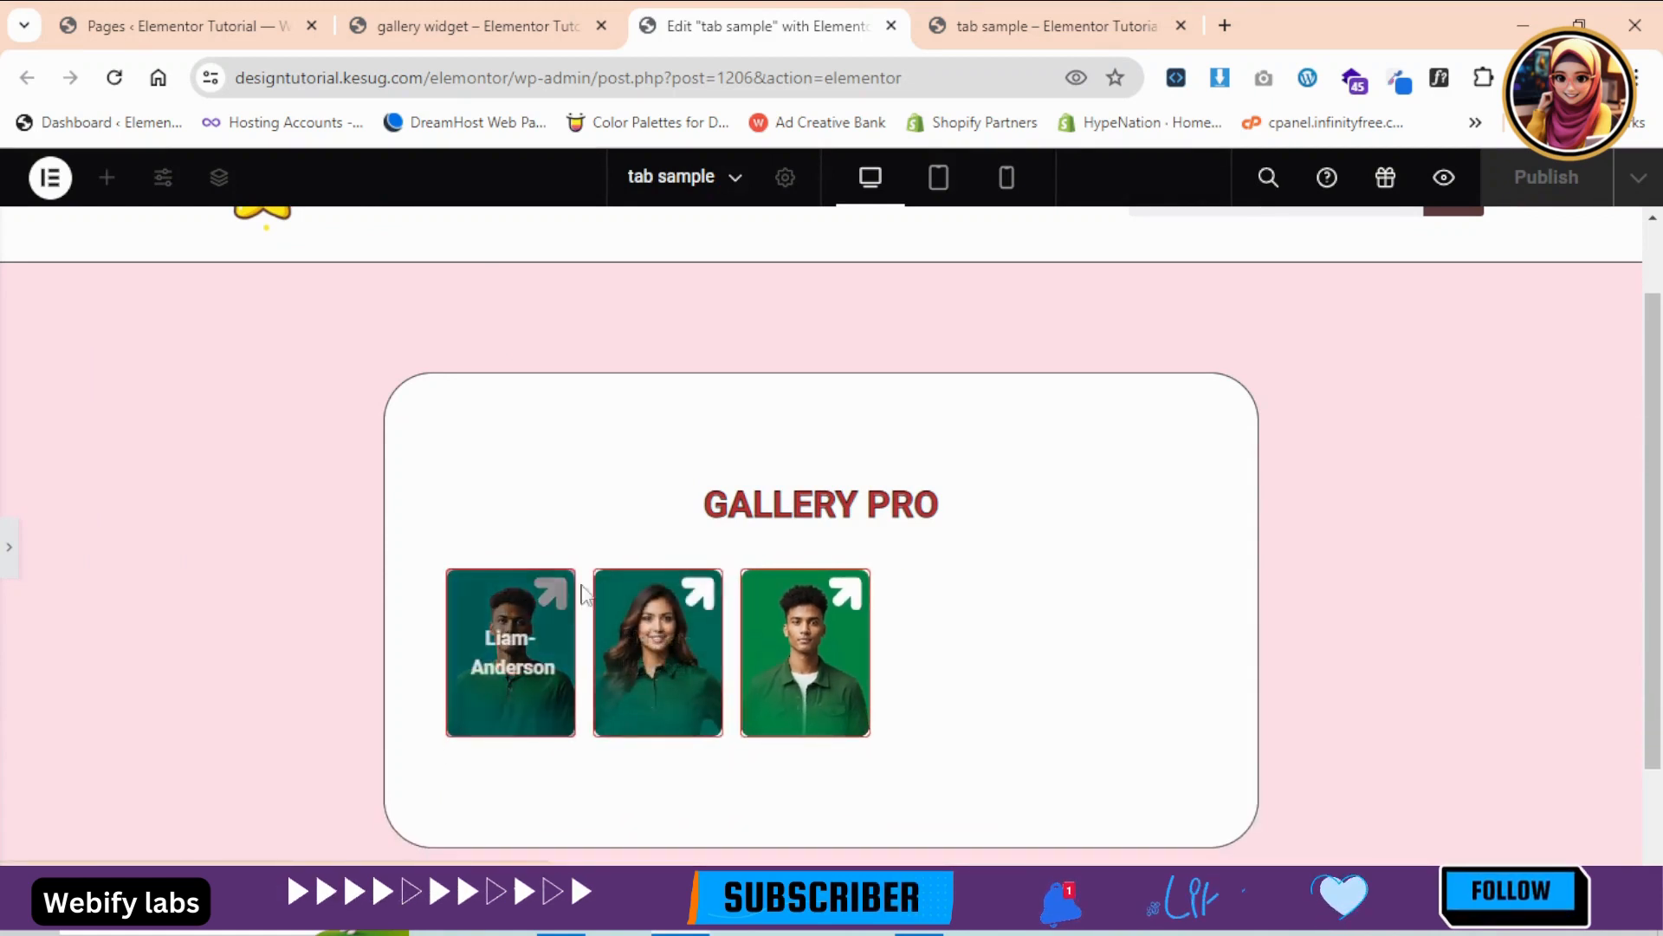
pyautogui.click(6, 544)
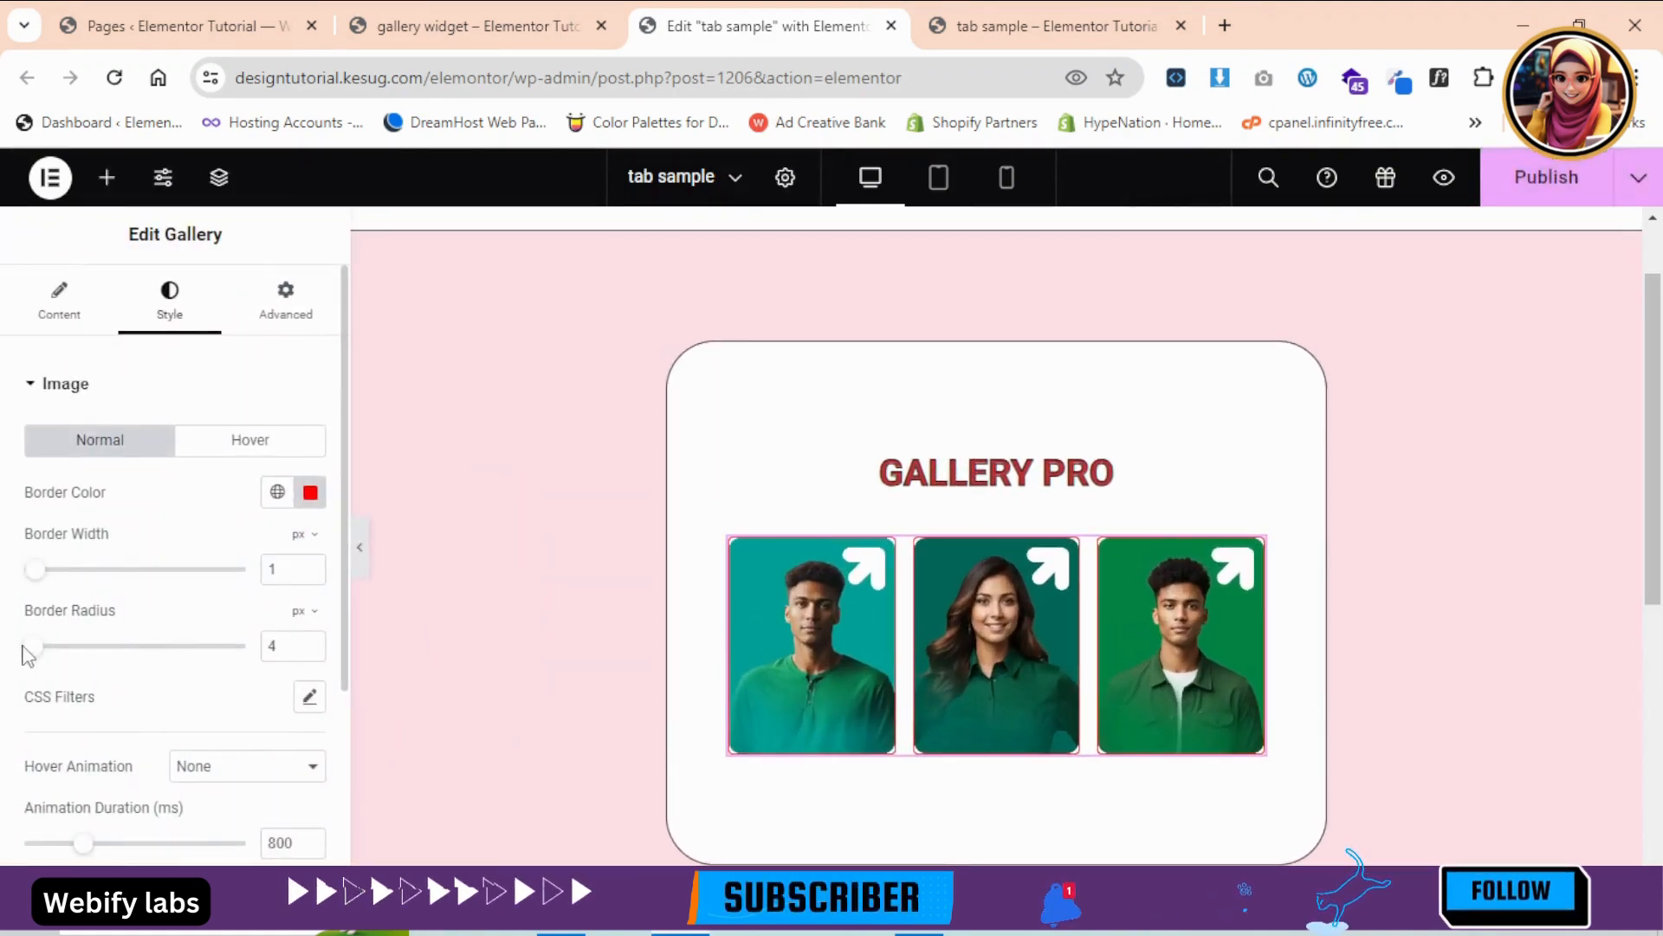
# - Try lowering the CSS filter saturation to its minimum in the normal state so that the gallery images turn grayscale
pyautogui.click(308, 697)
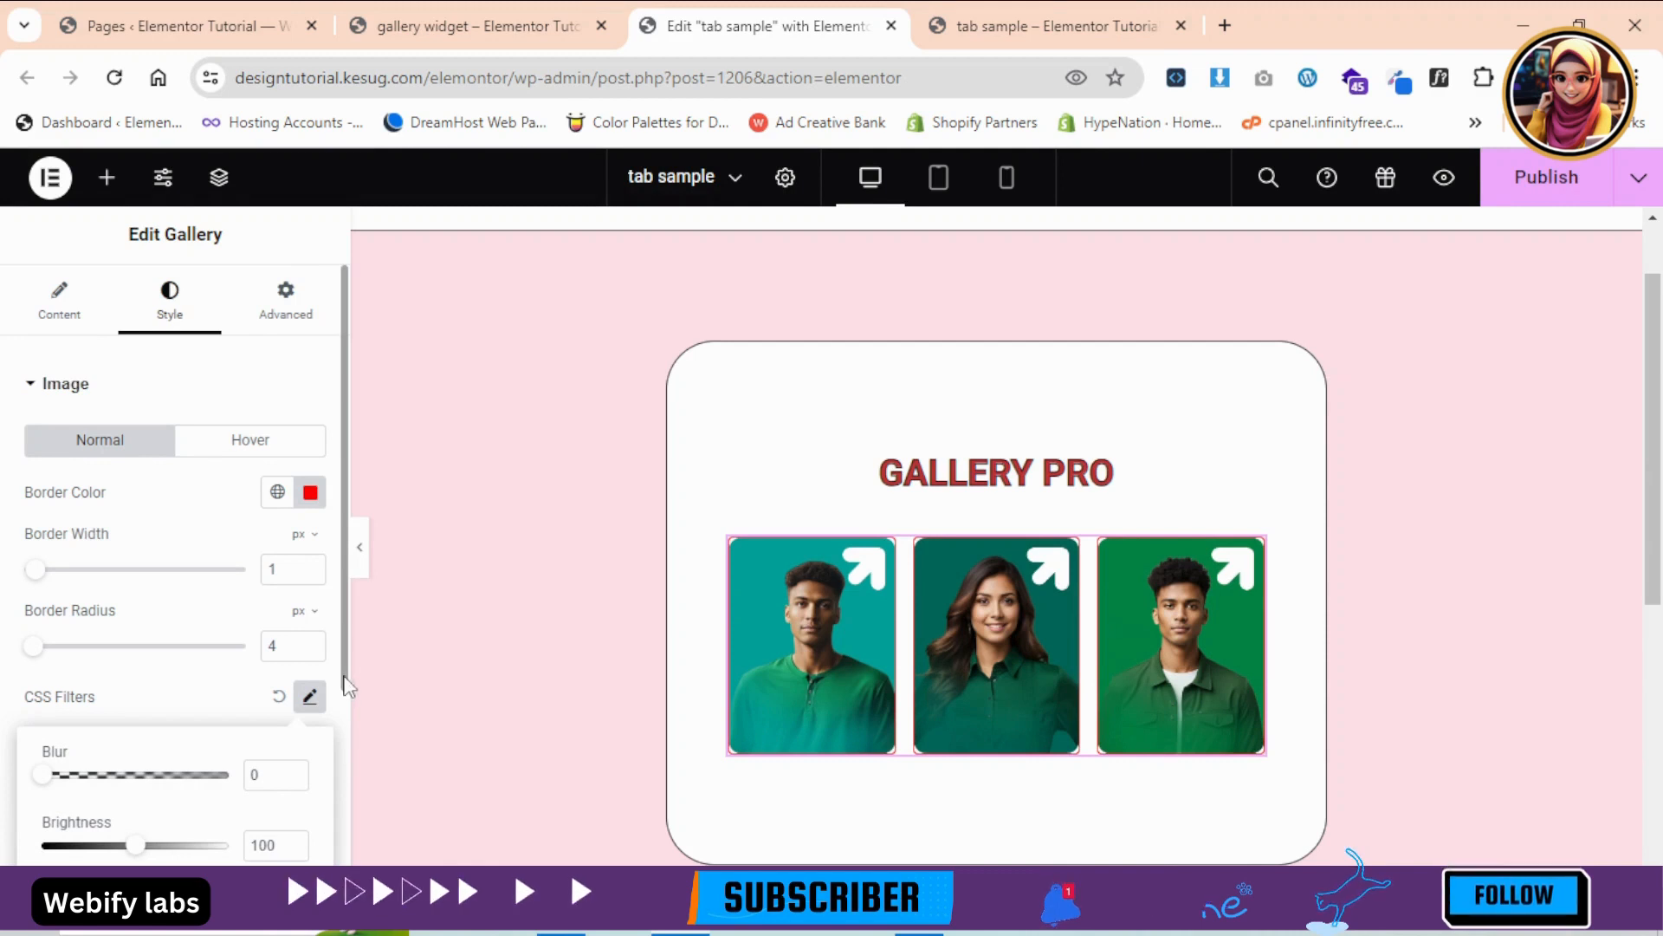
pyautogui.moveTo(344, 677); pyautogui.dragTo(344, 865)
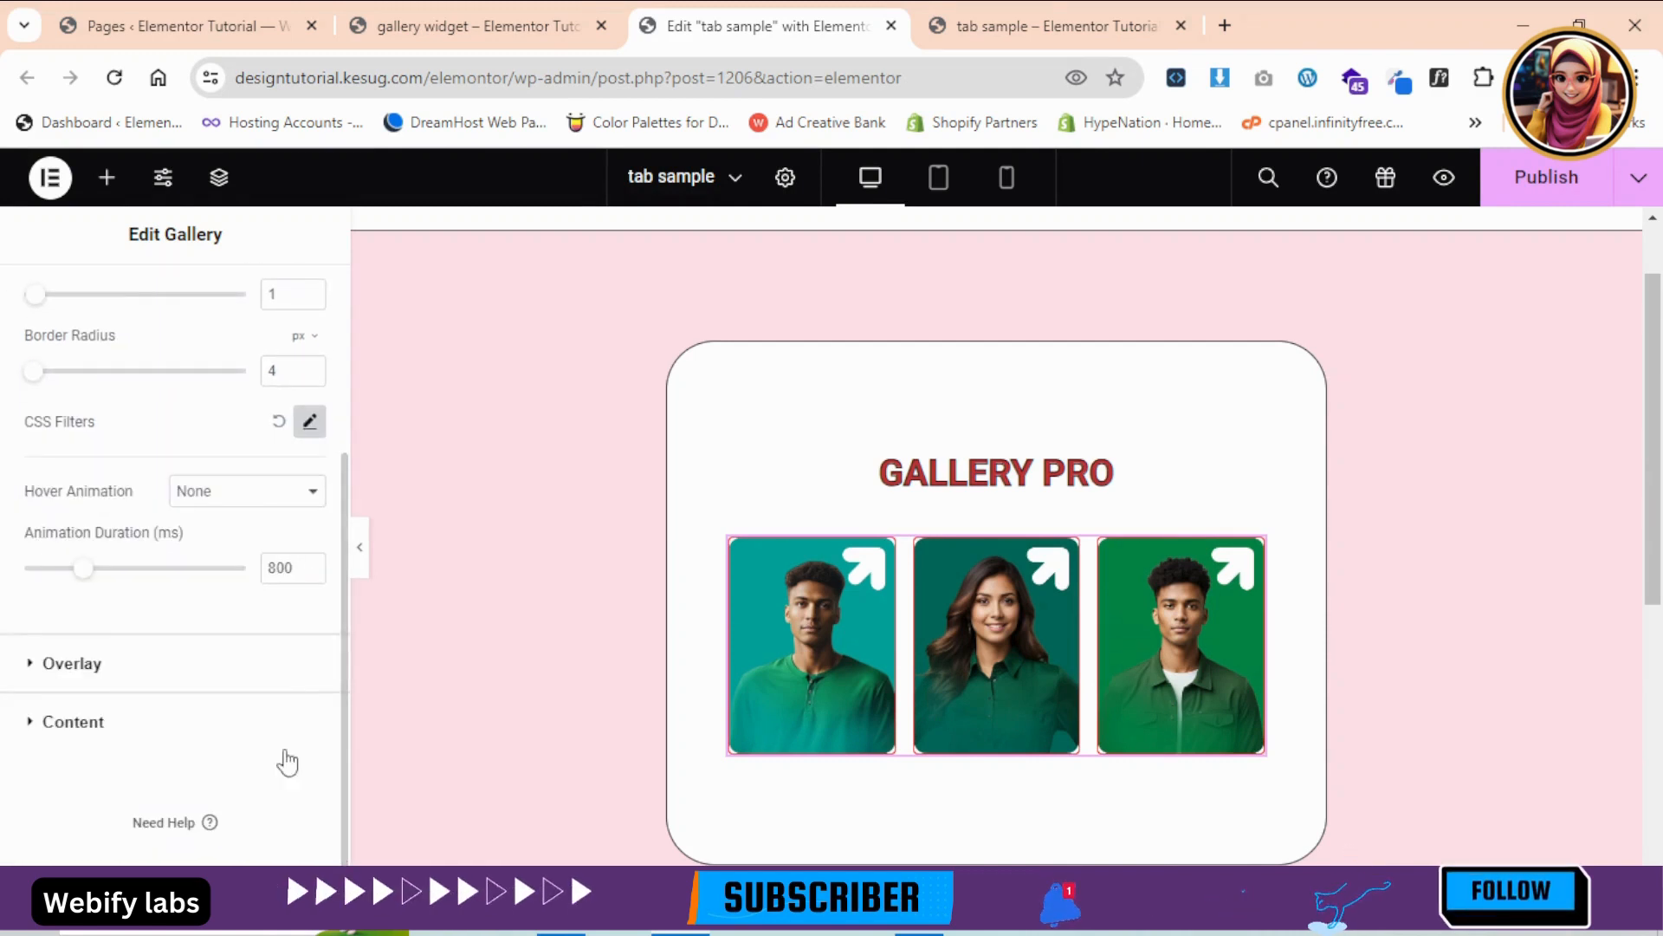
pyautogui.click(308, 423)
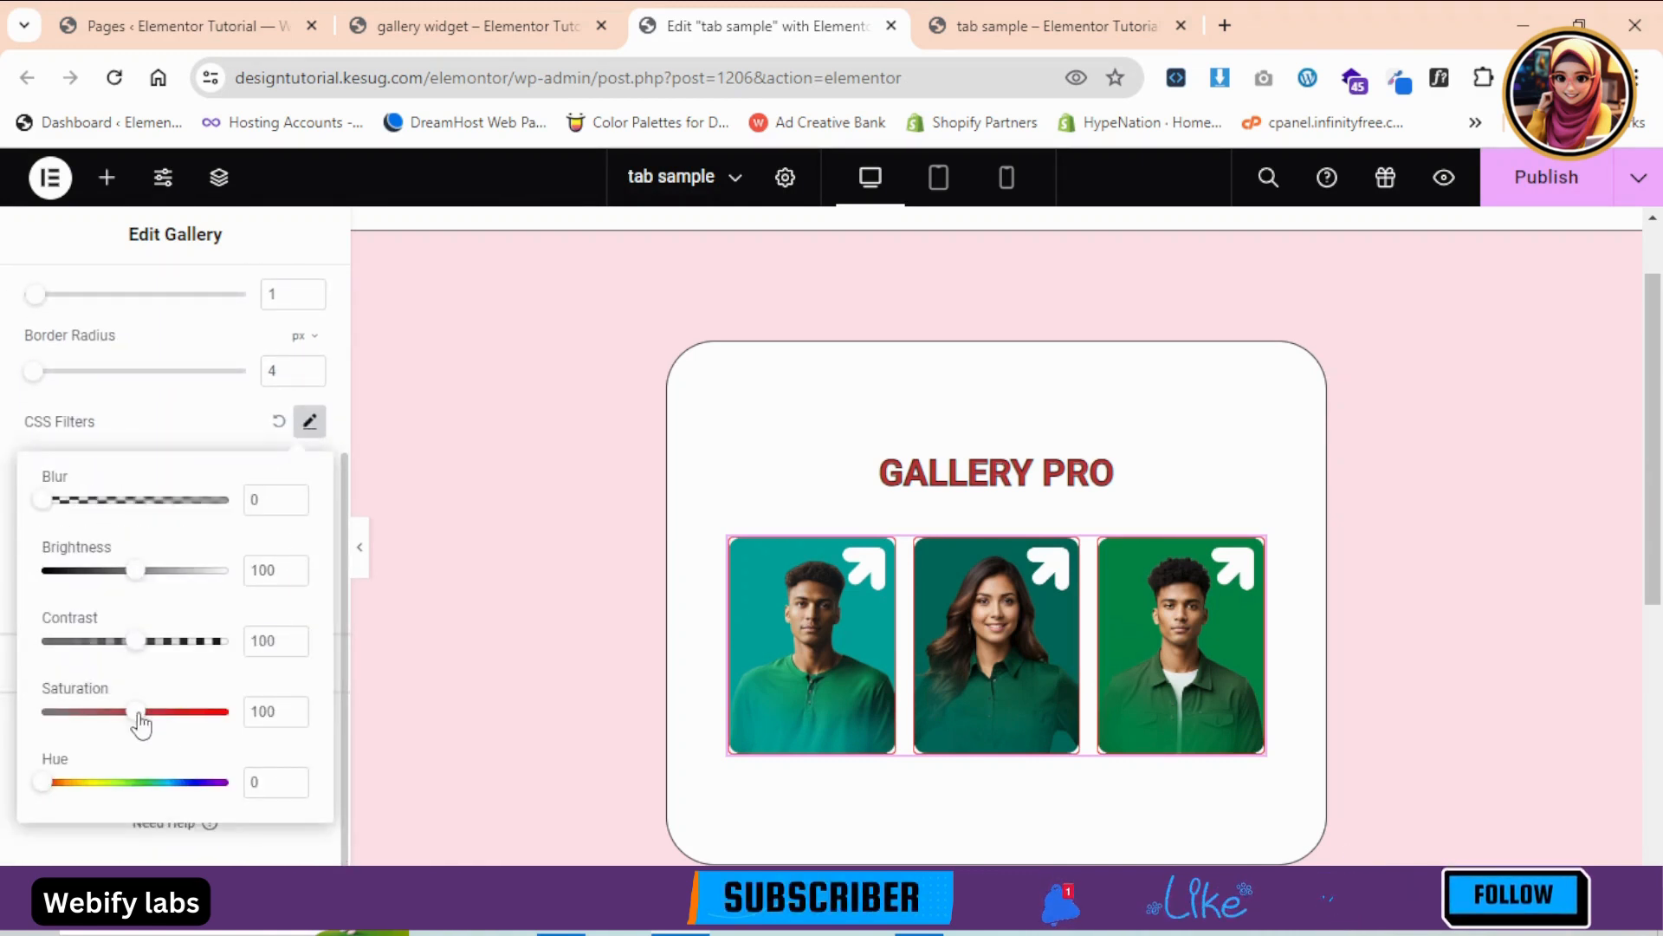
pyautogui.moveTo(27, 723); pyautogui.dragTo(15, 722)
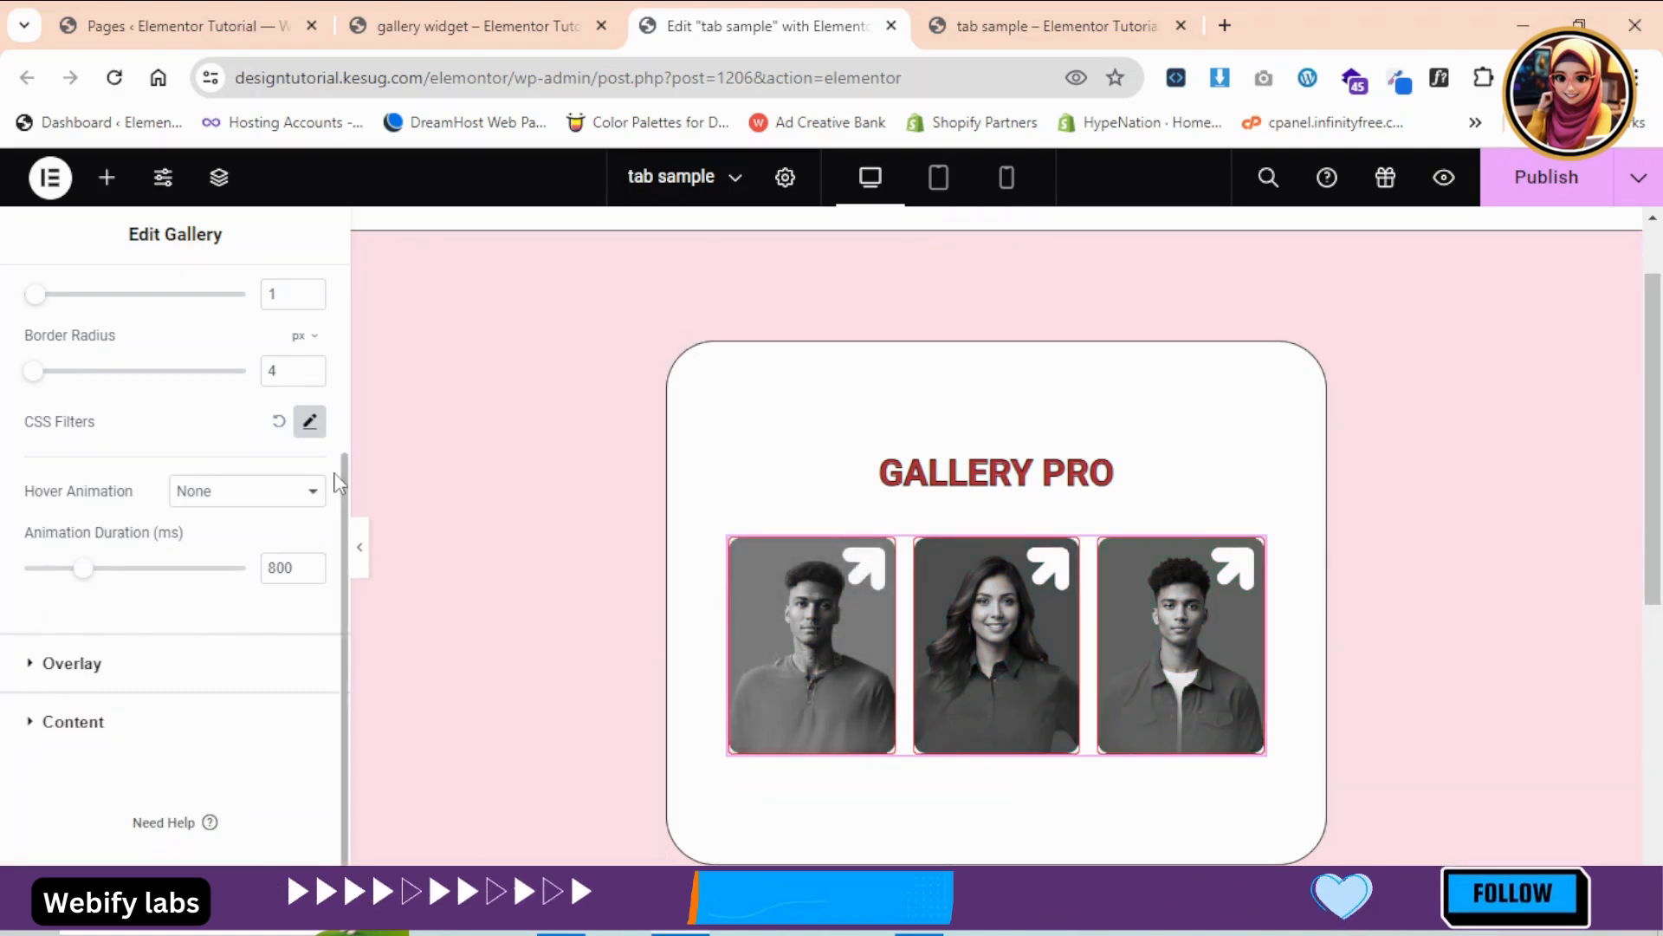
# - Open the hover state's CSS filters, preview the hover effect with default values, and reset the normal state's CSS filters
pyautogui.moveTo(343, 492); pyautogui.dragTo(330, 394)
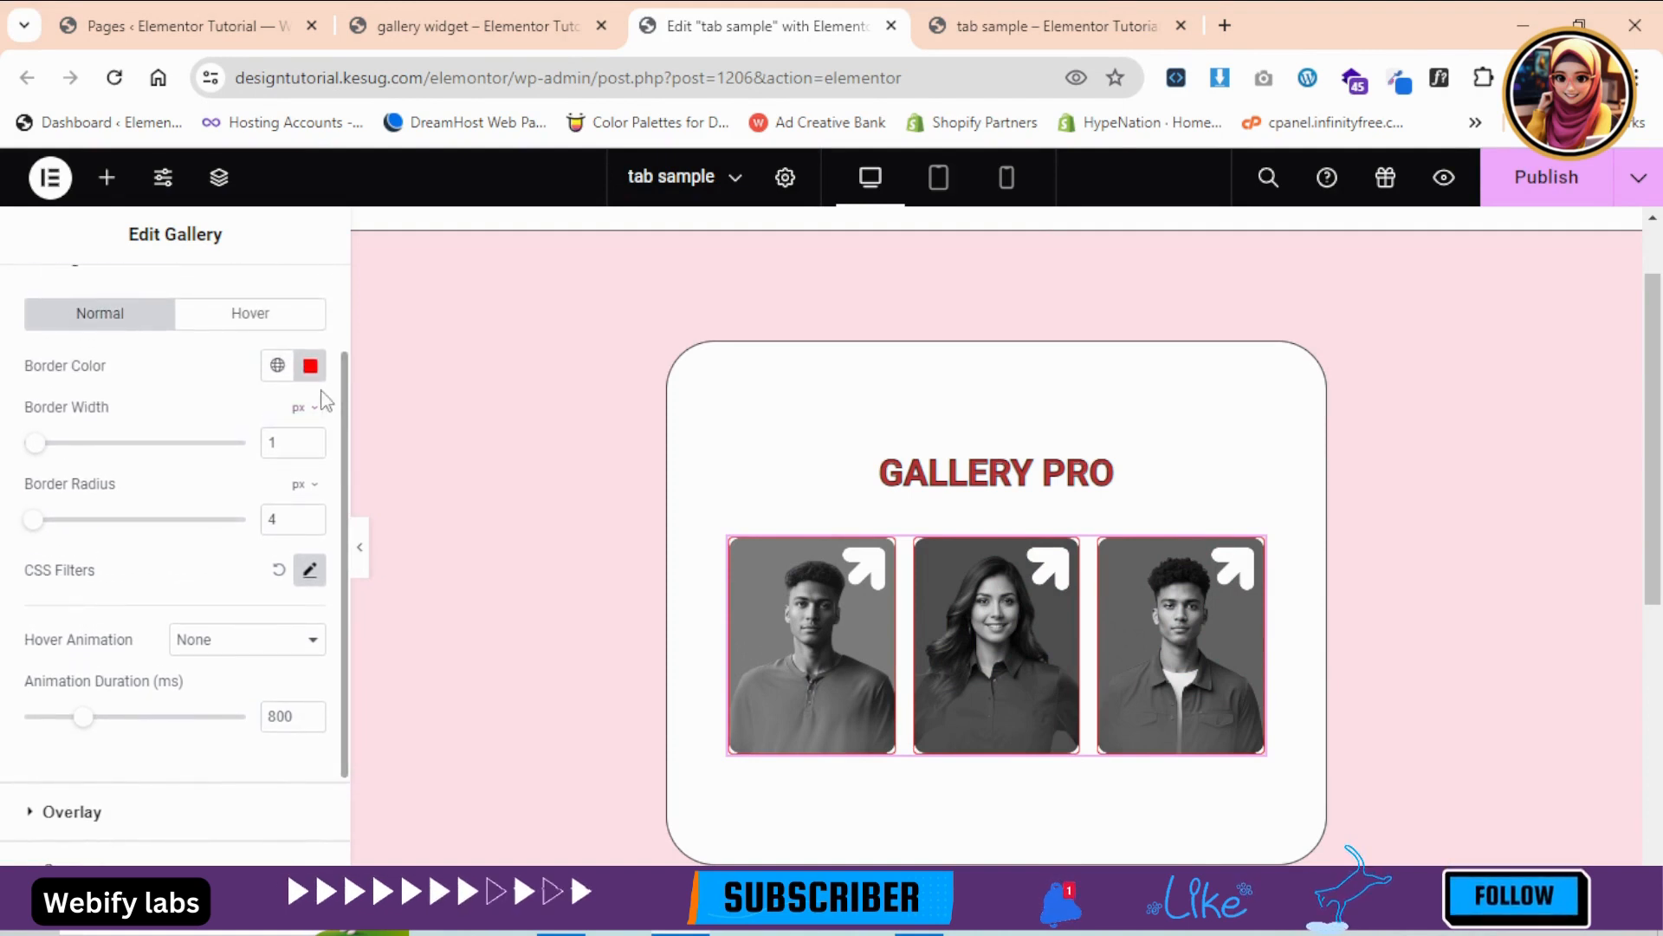
pyautogui.click(227, 317)
pyautogui.click(309, 494)
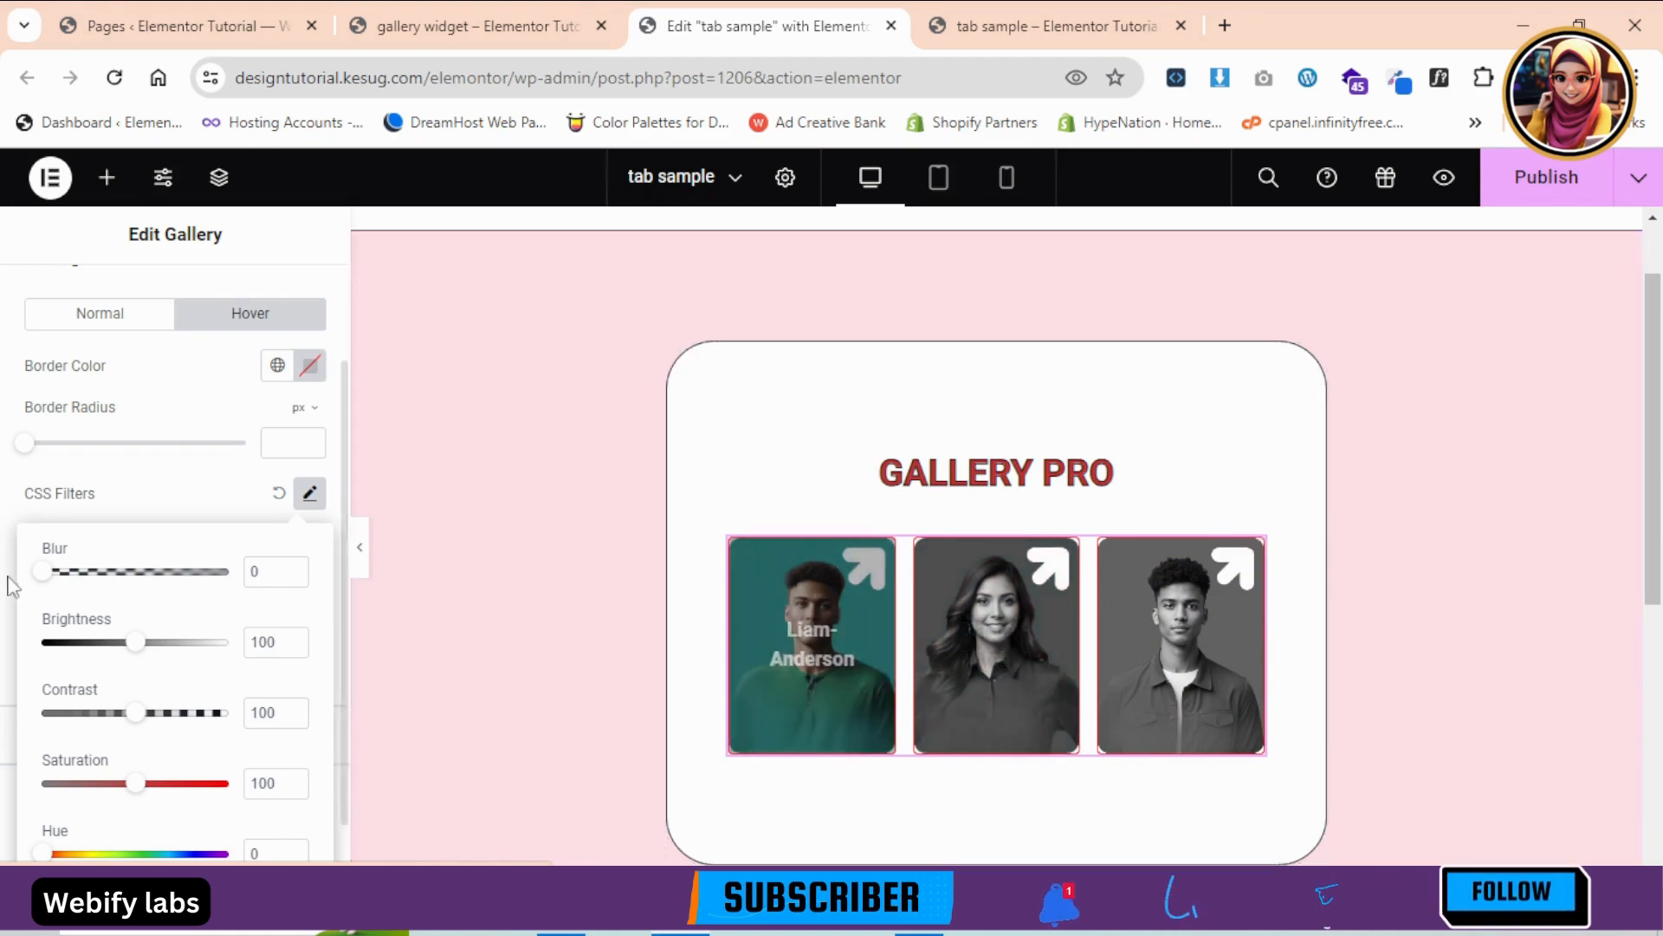
pyautogui.click(93, 313)
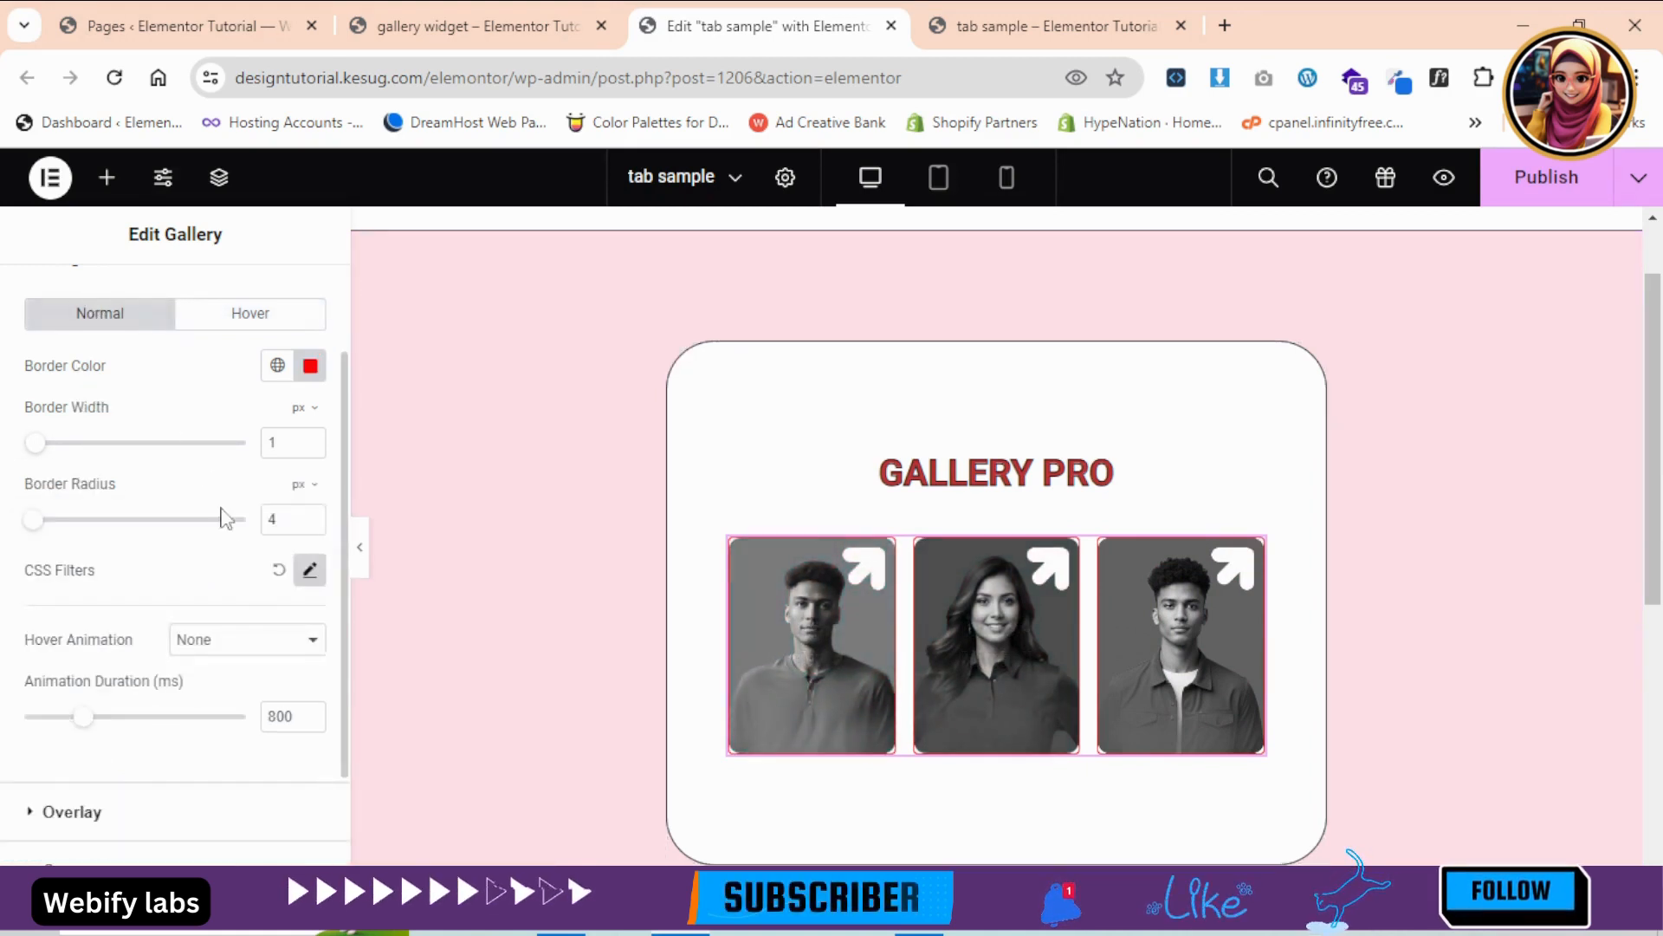
pyautogui.click(227, 321)
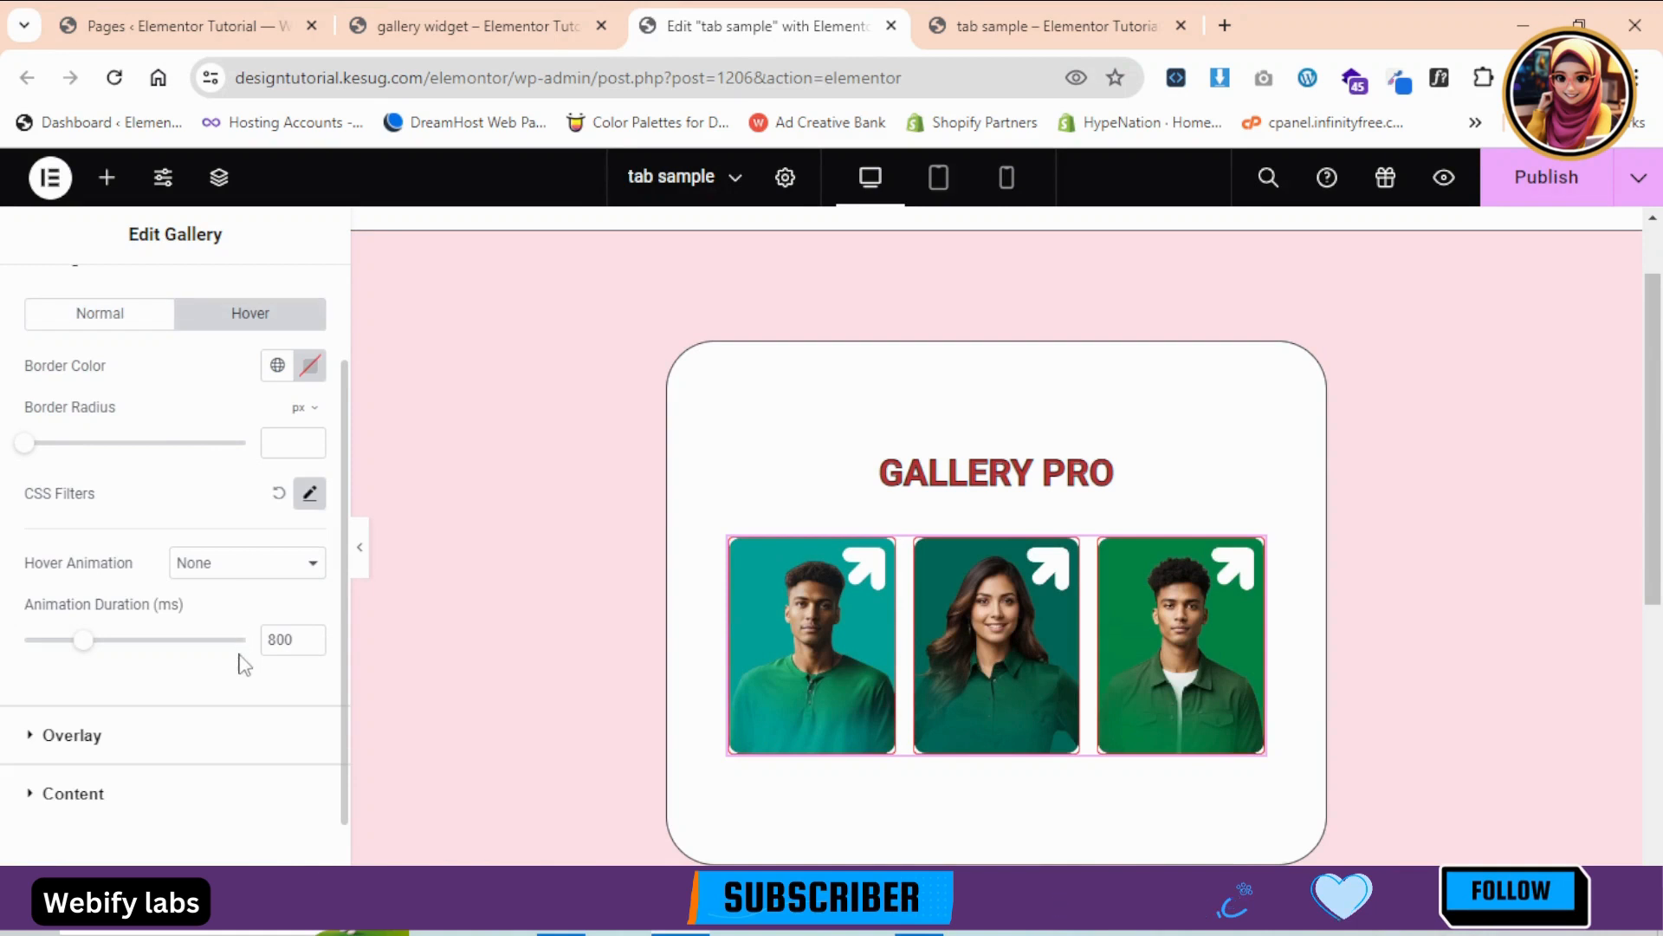
pyautogui.click(115, 322)
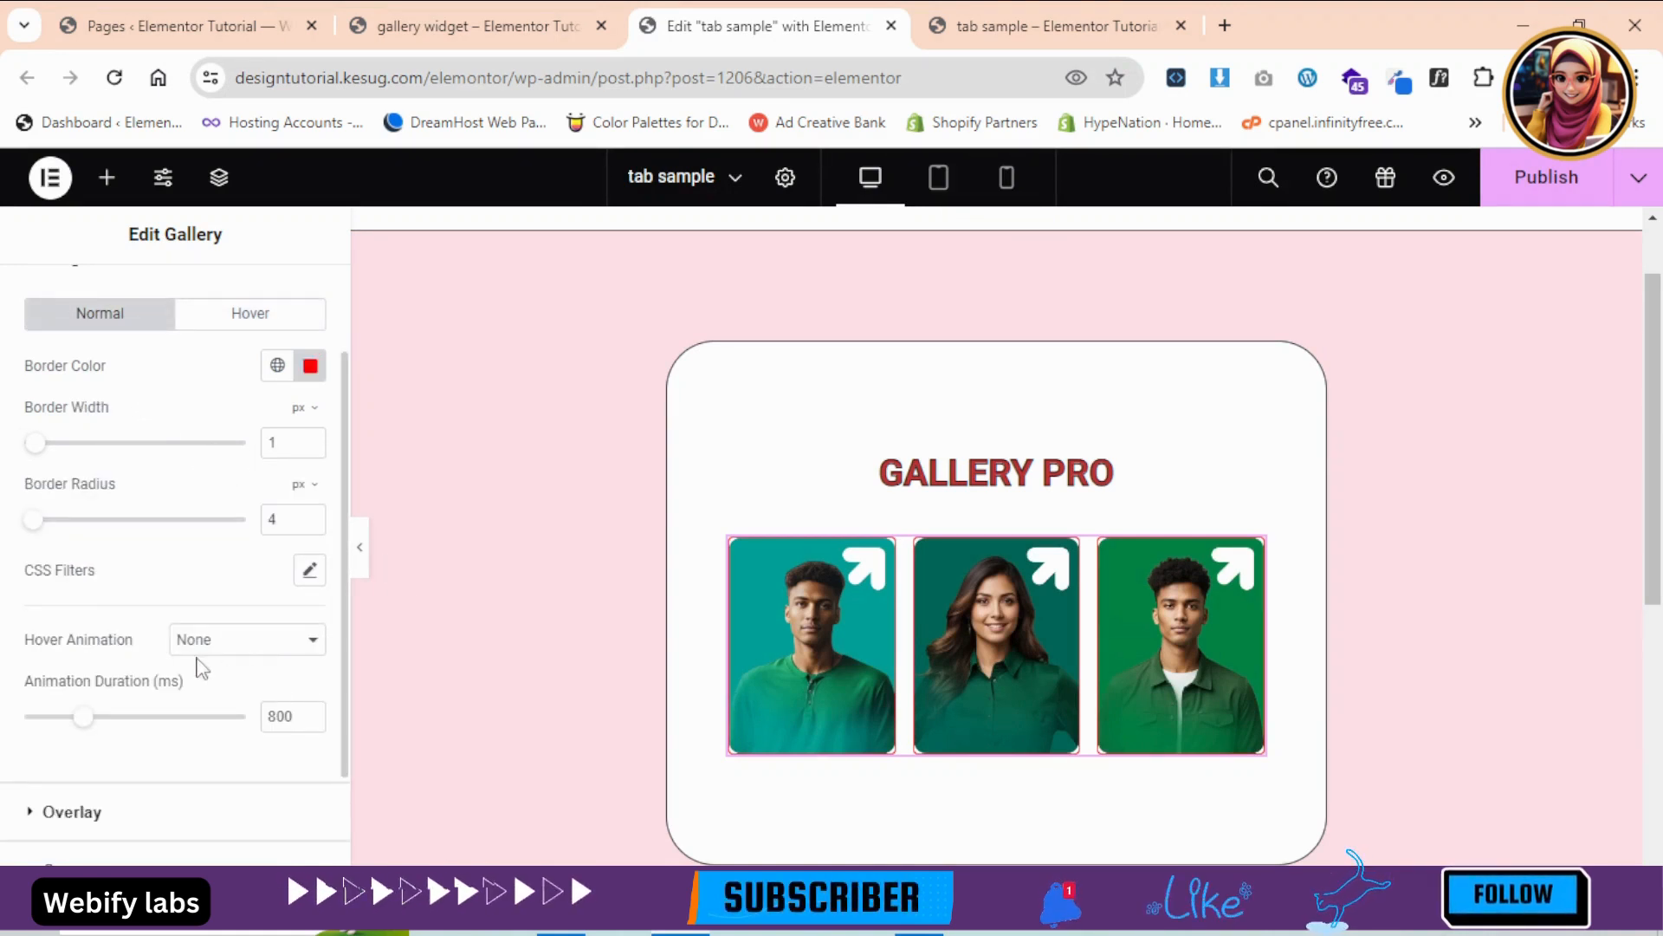
# - Try Zoom Out, Move Up and Move Down as the gallery images' hover animation and preview their effects
pyautogui.moveTo(25, 645); pyautogui.dragTo(87, 648)
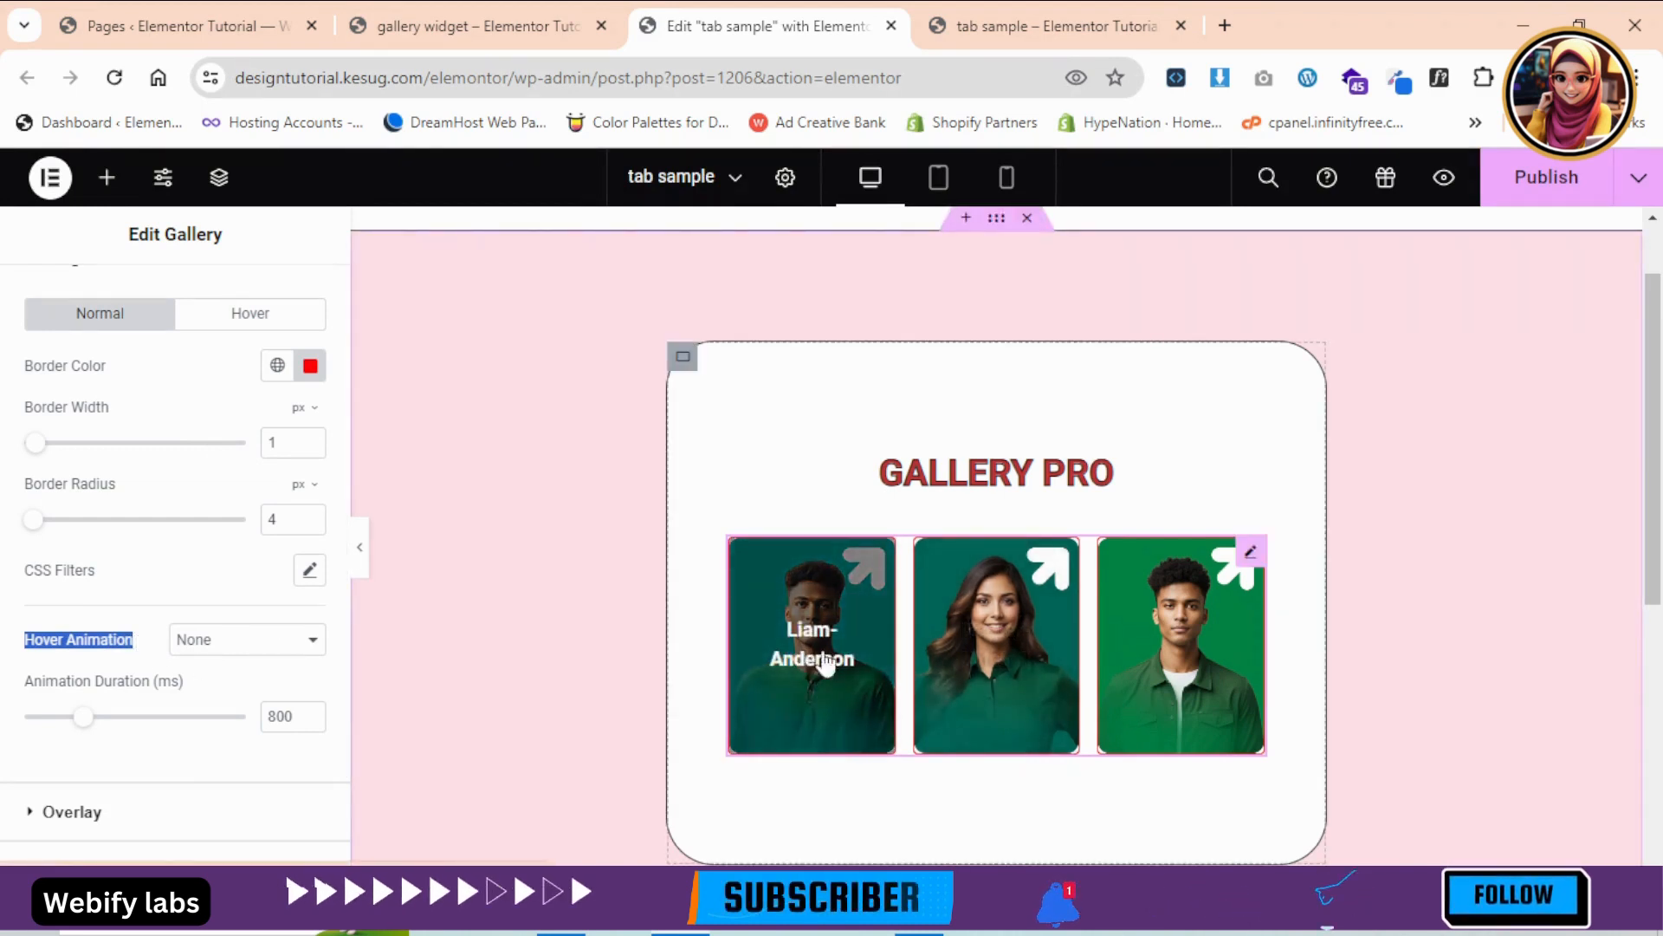
pyautogui.click(252, 641)
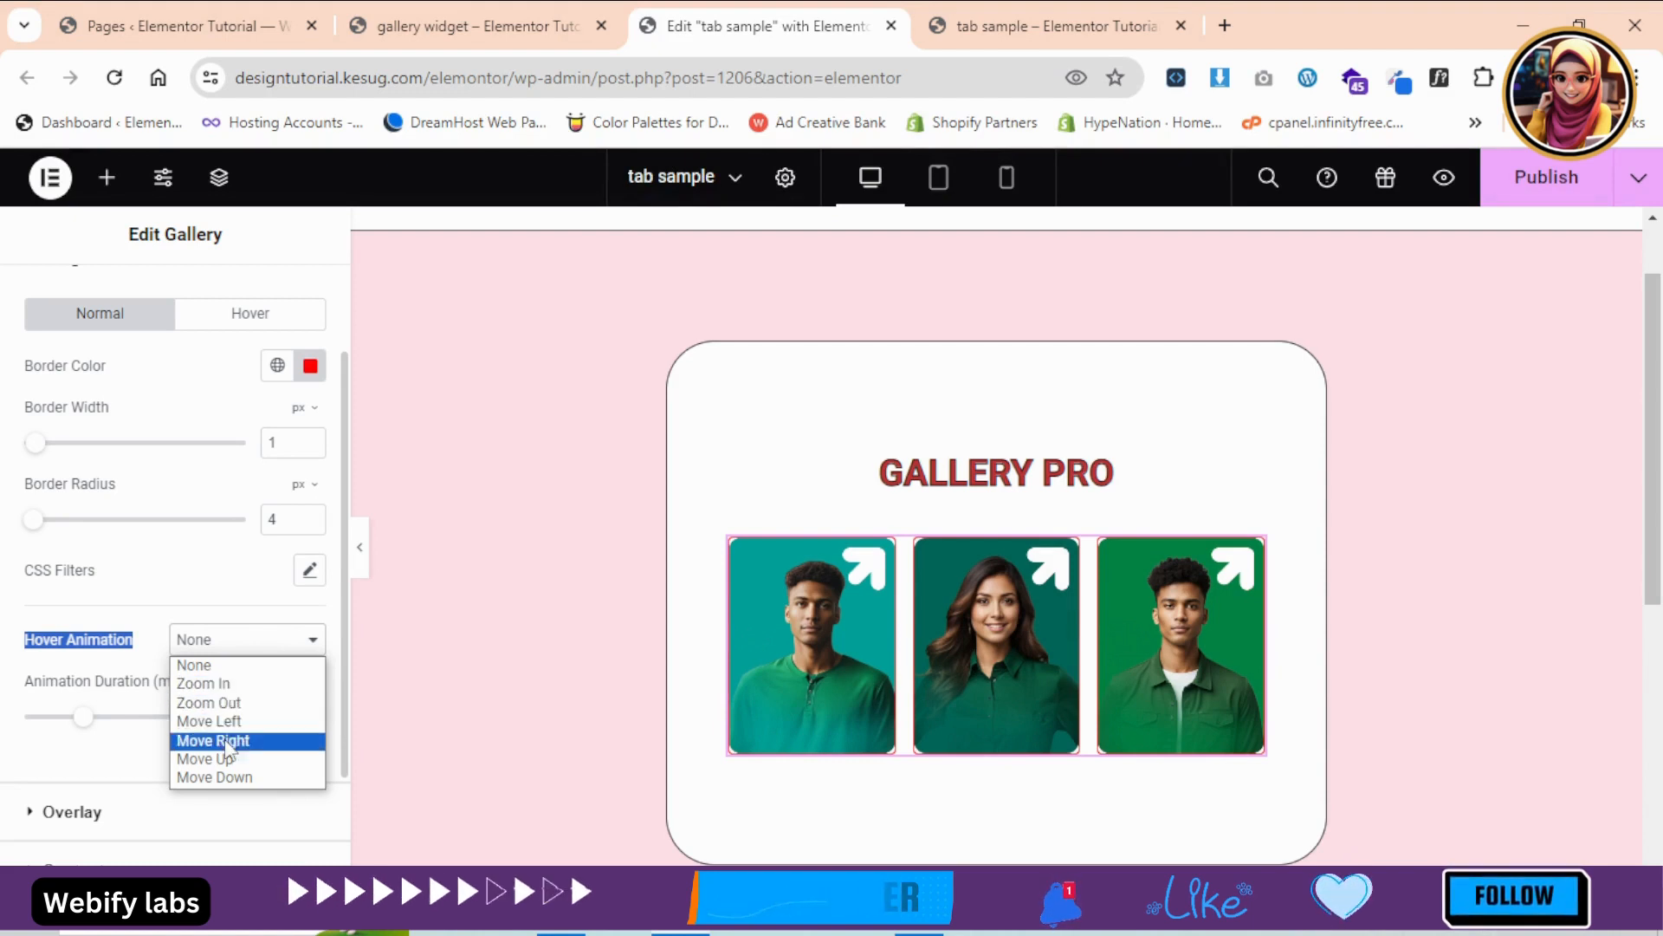
pyautogui.click(216, 703)
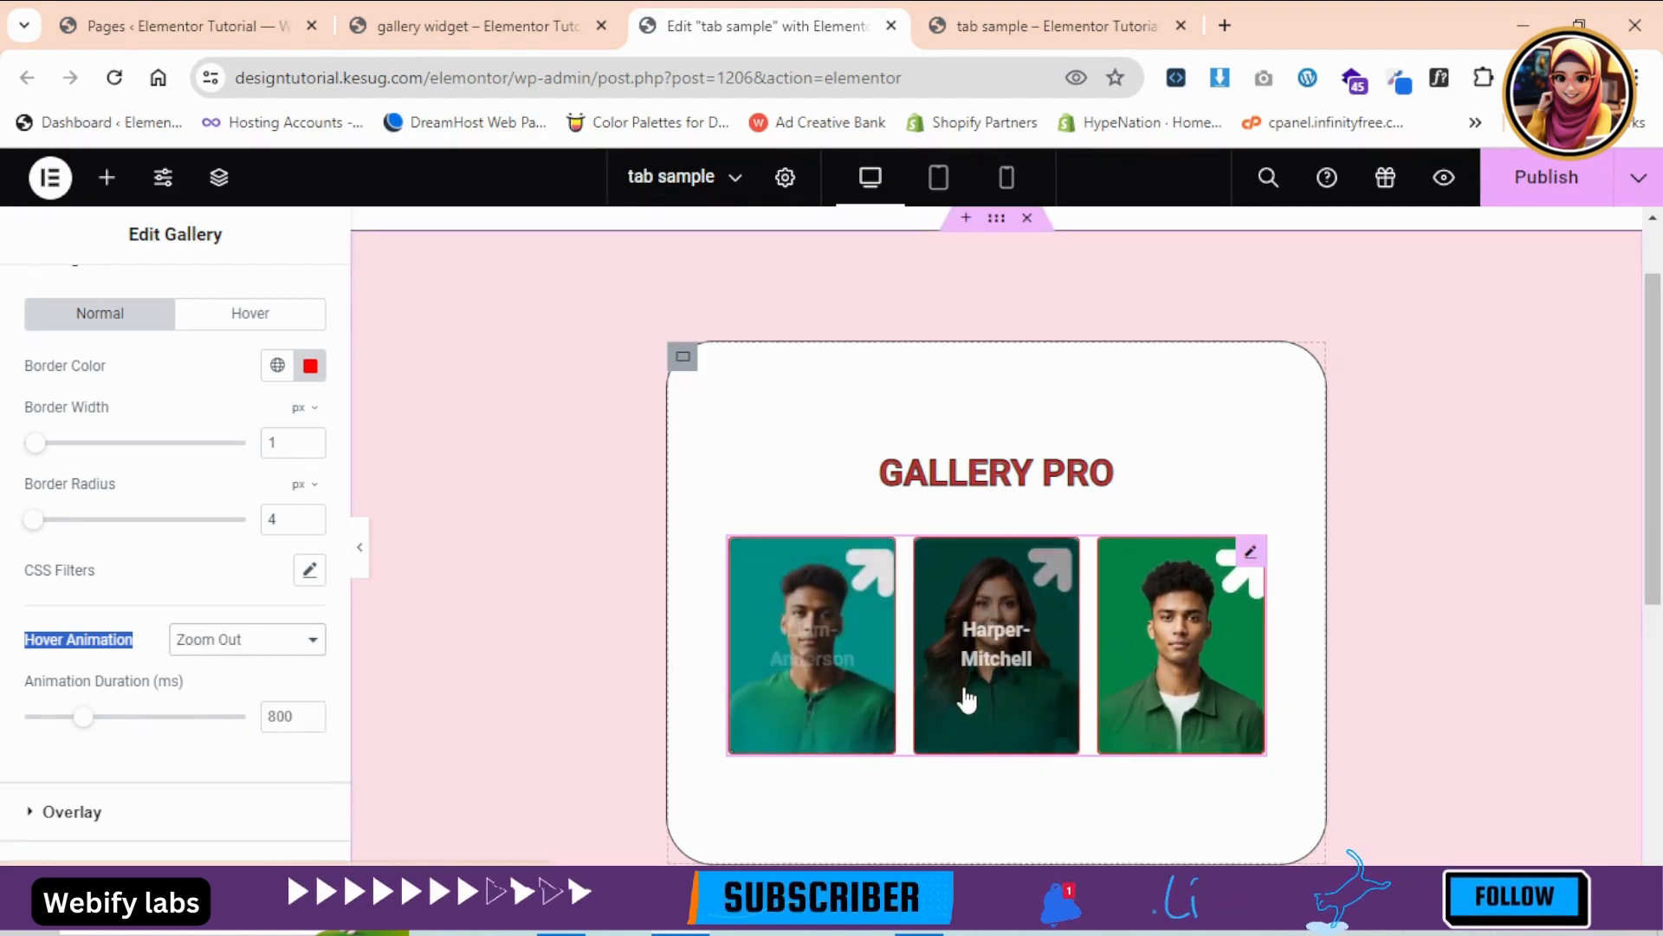
pyautogui.click(232, 640)
pyautogui.click(227, 759)
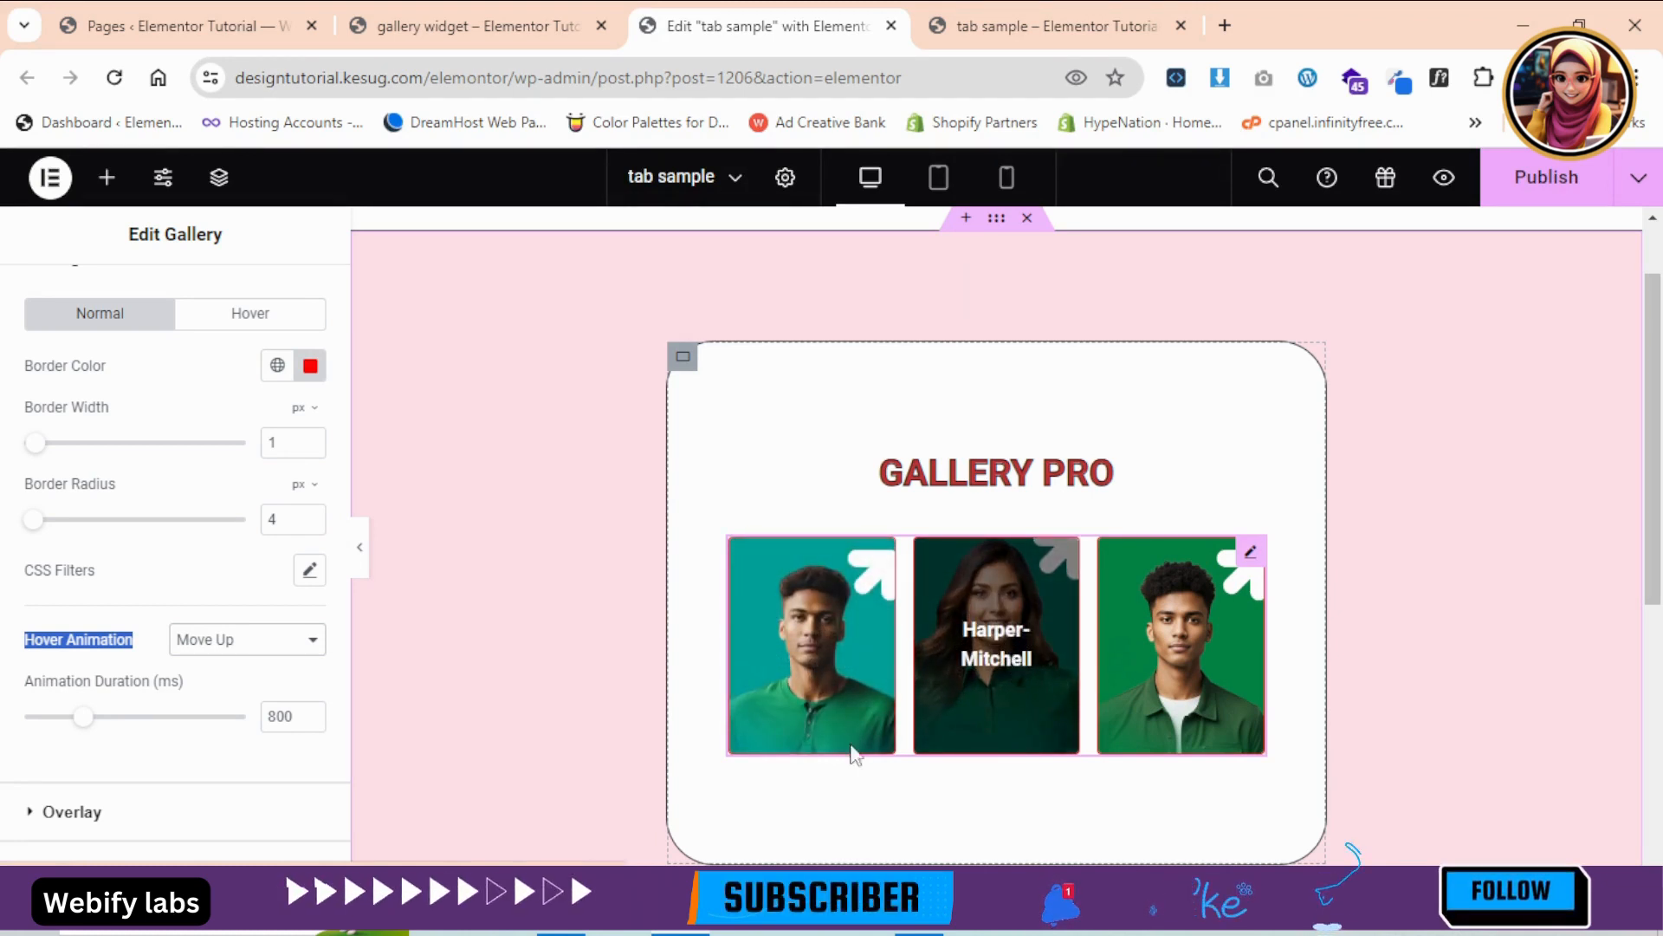
pyautogui.click(258, 641)
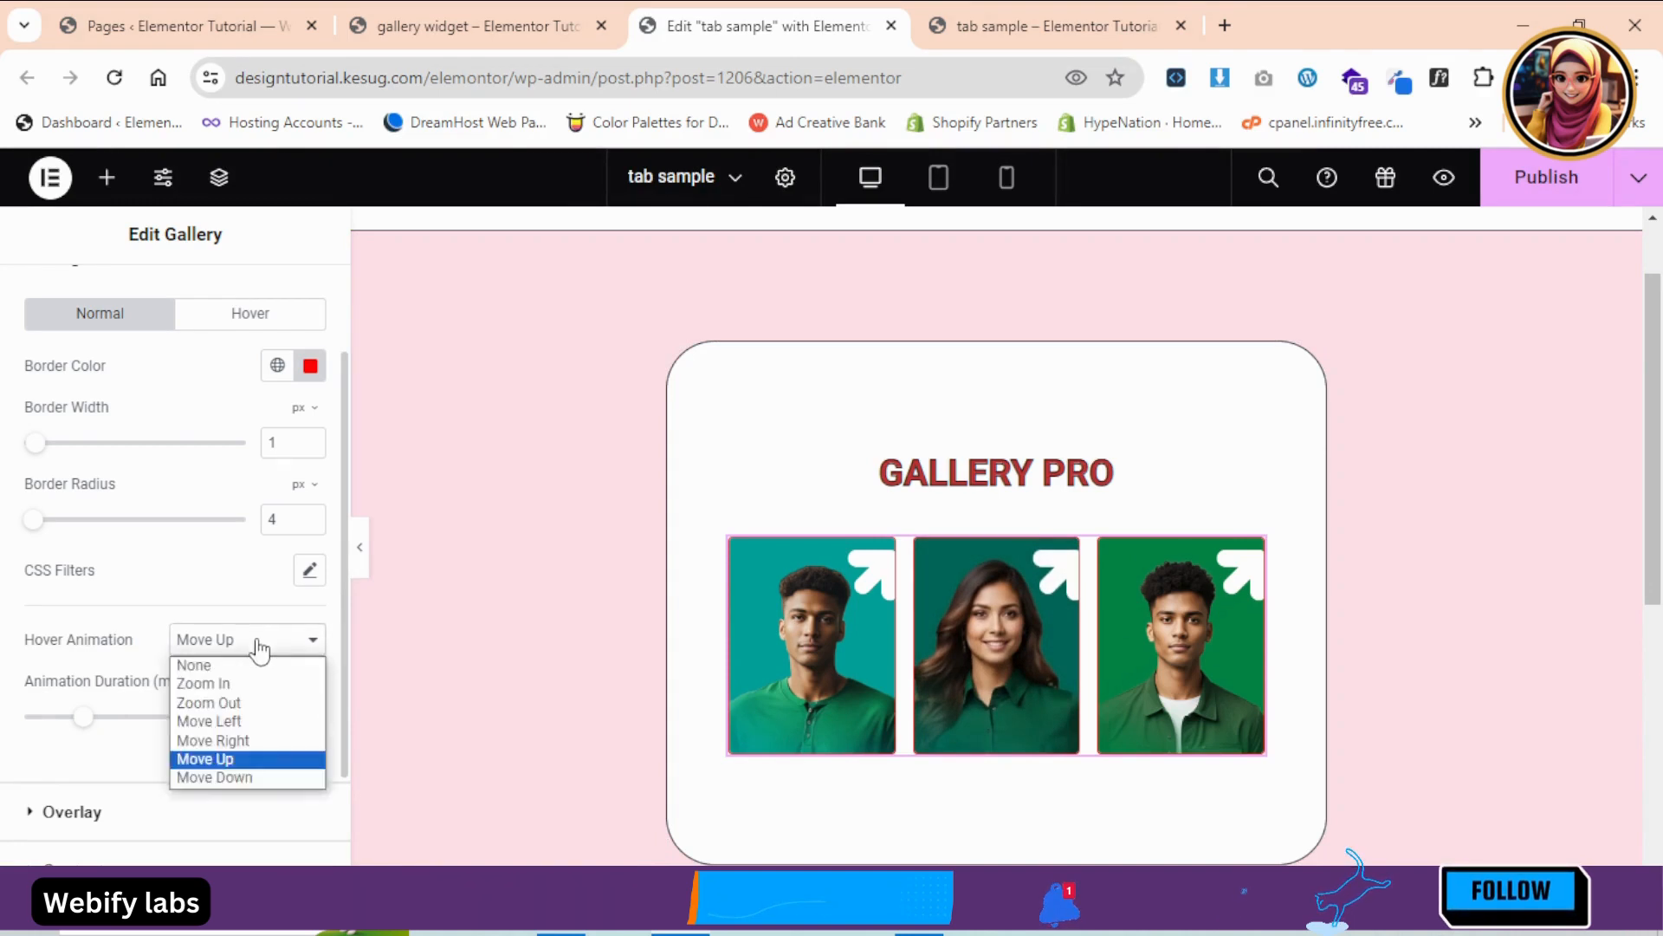
pyautogui.click(243, 777)
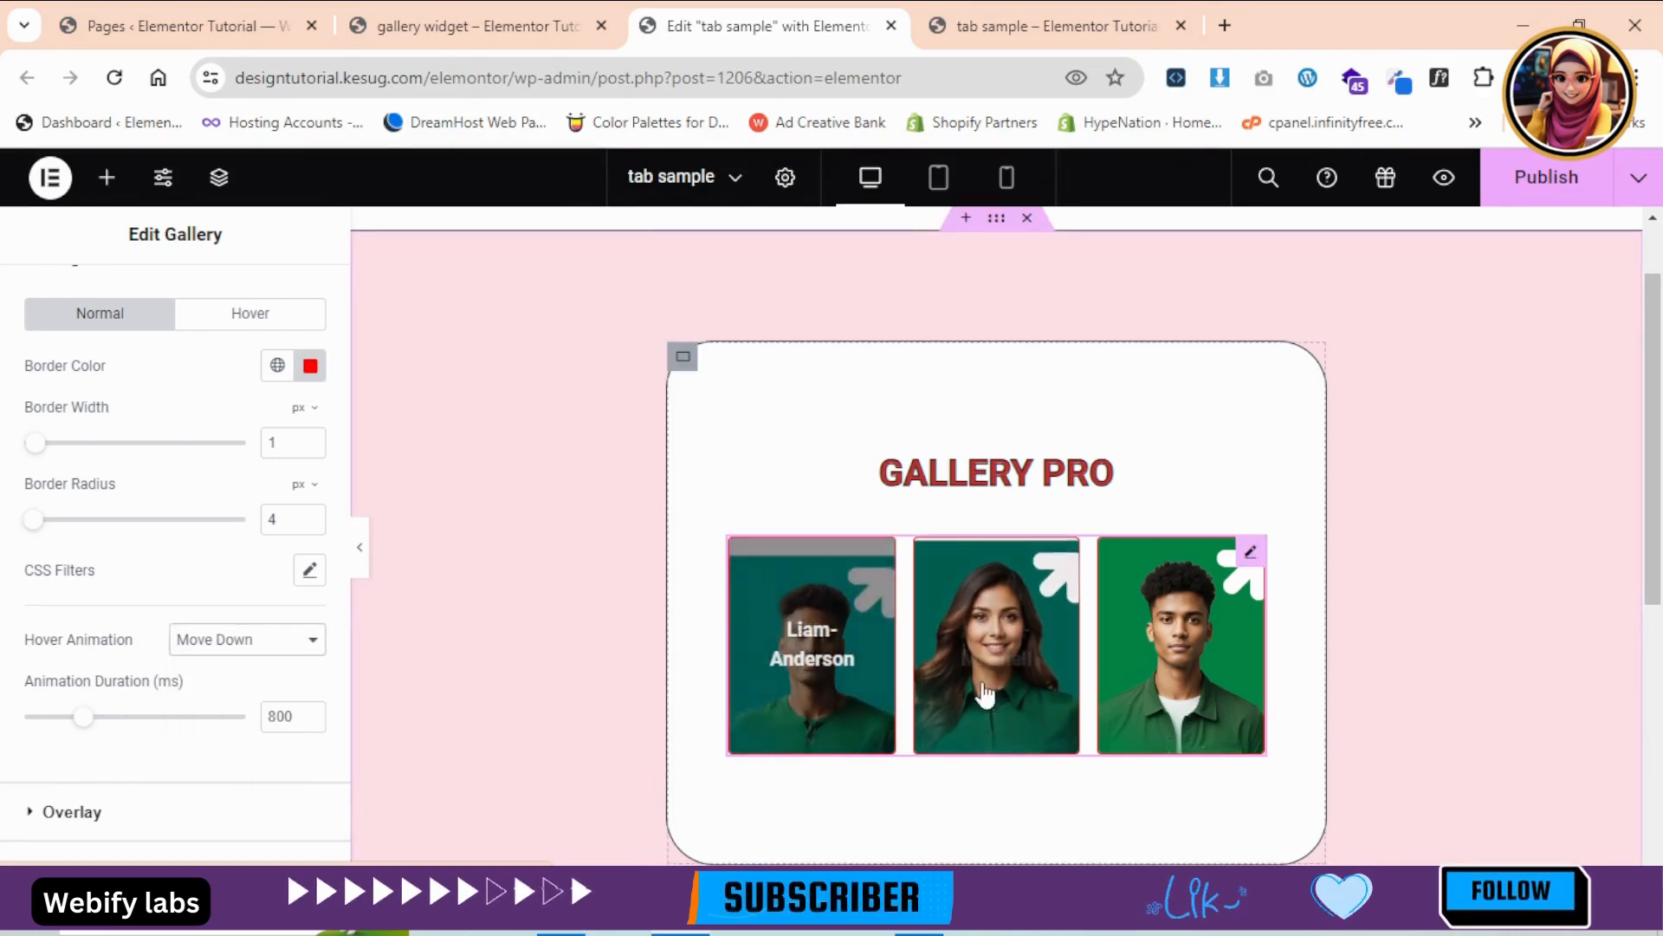
# - Set the images' hover animation to Zoom In with an animation duration of 500 ms
pyautogui.click(260, 642)
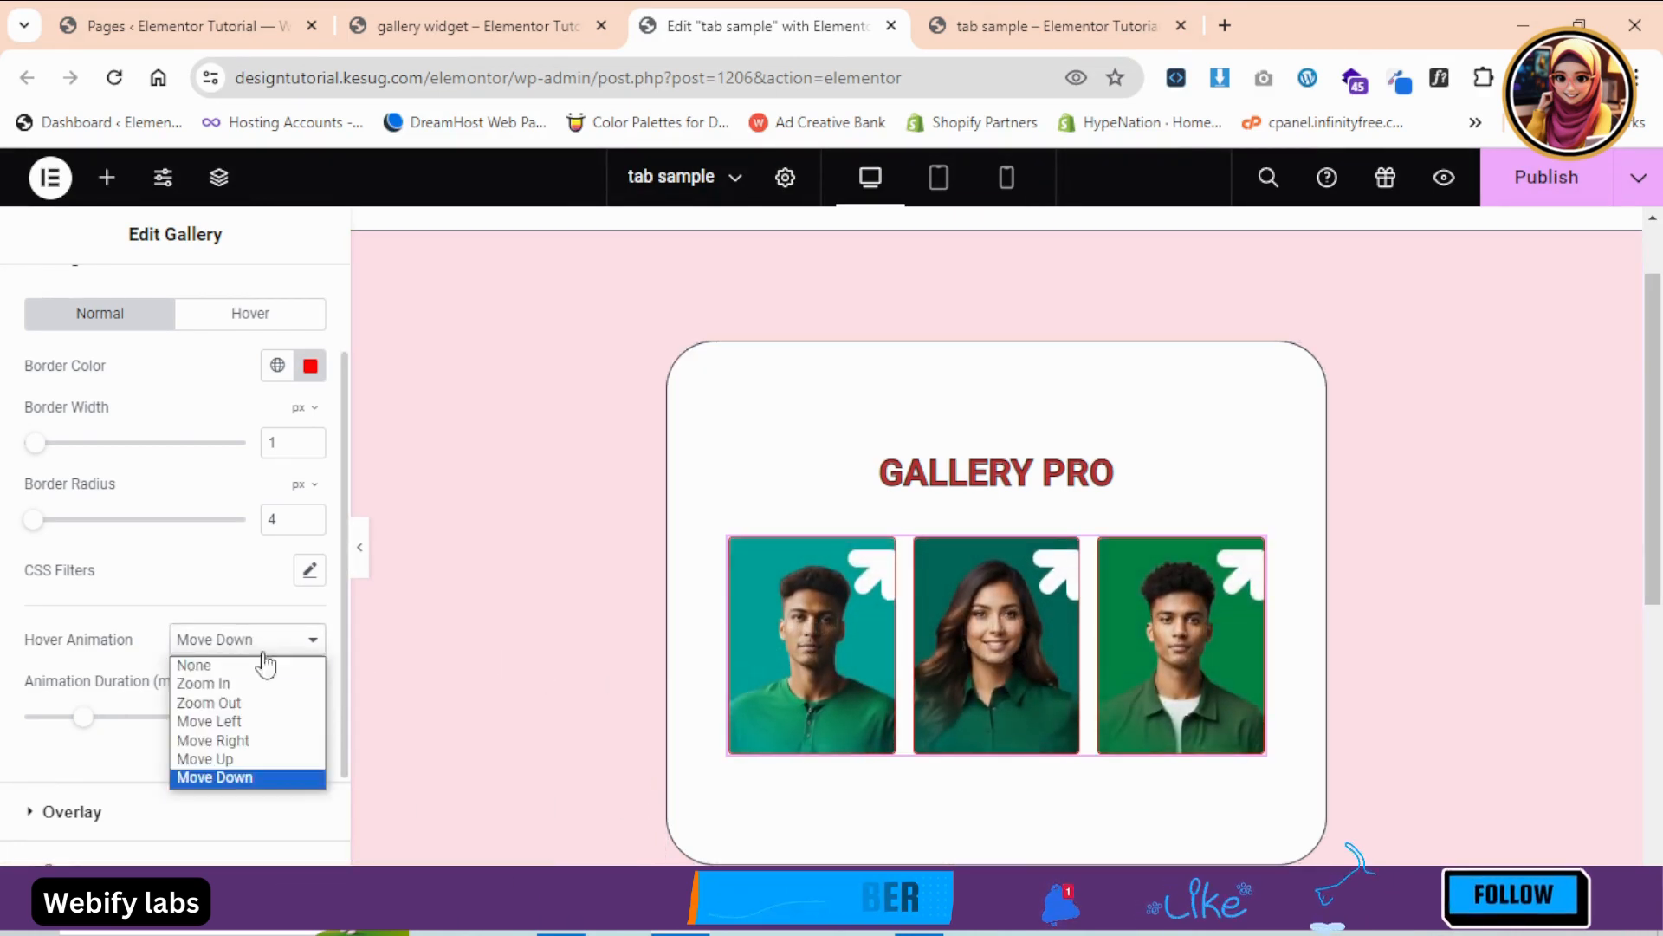
pyautogui.click(223, 683)
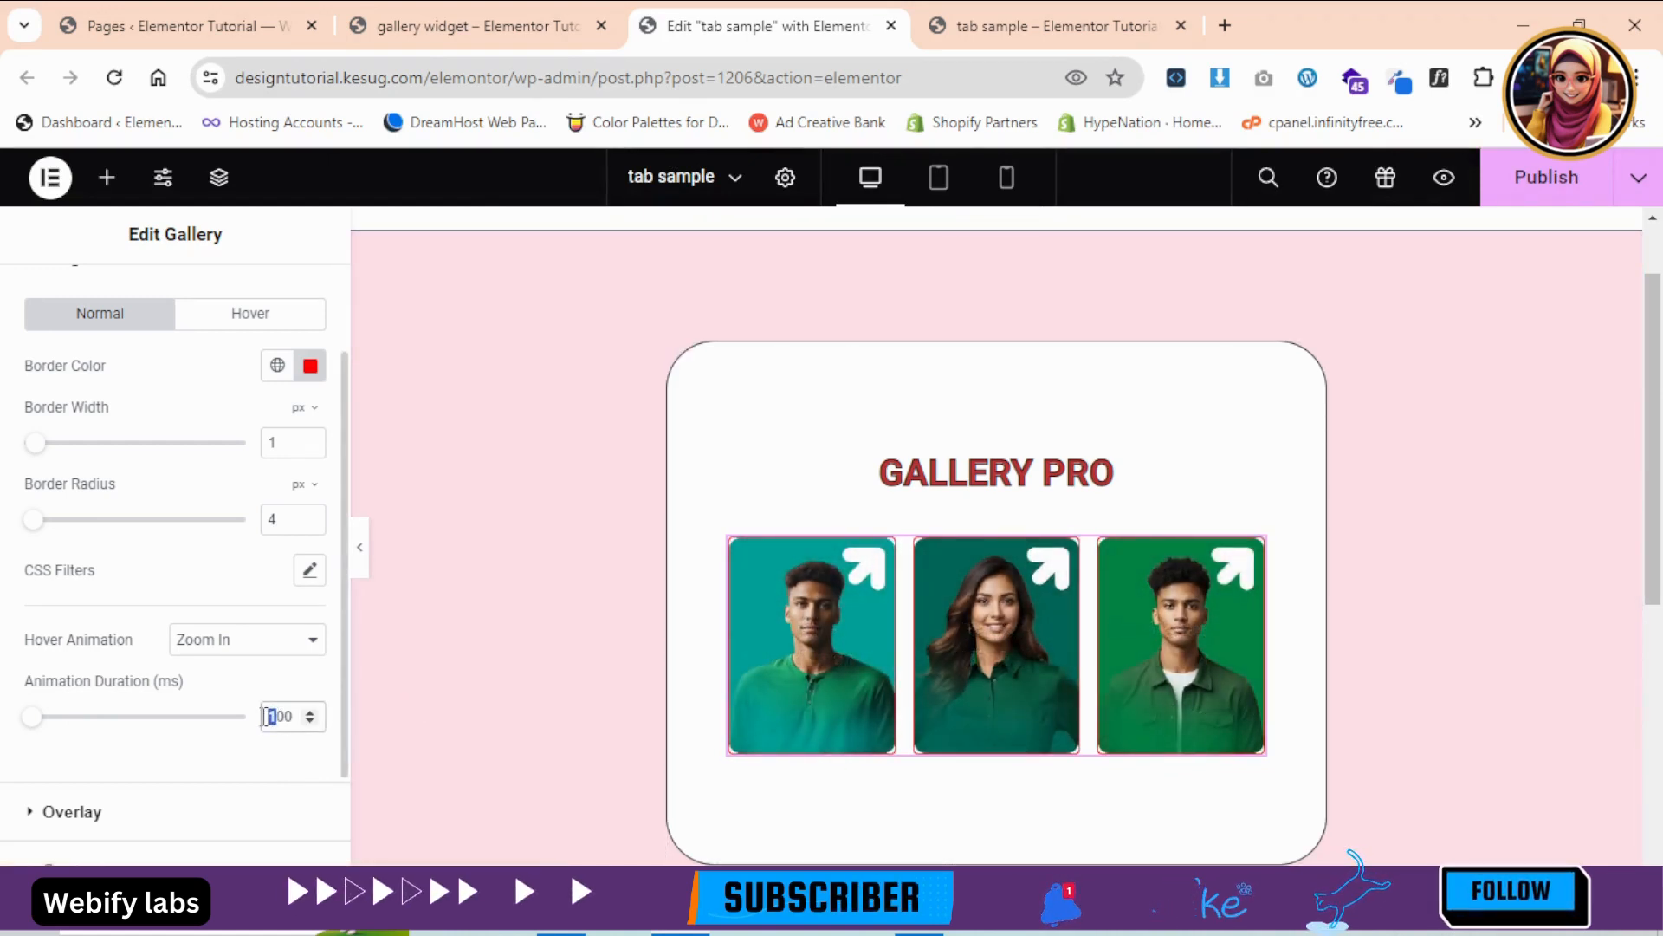
pyautogui.write('1')
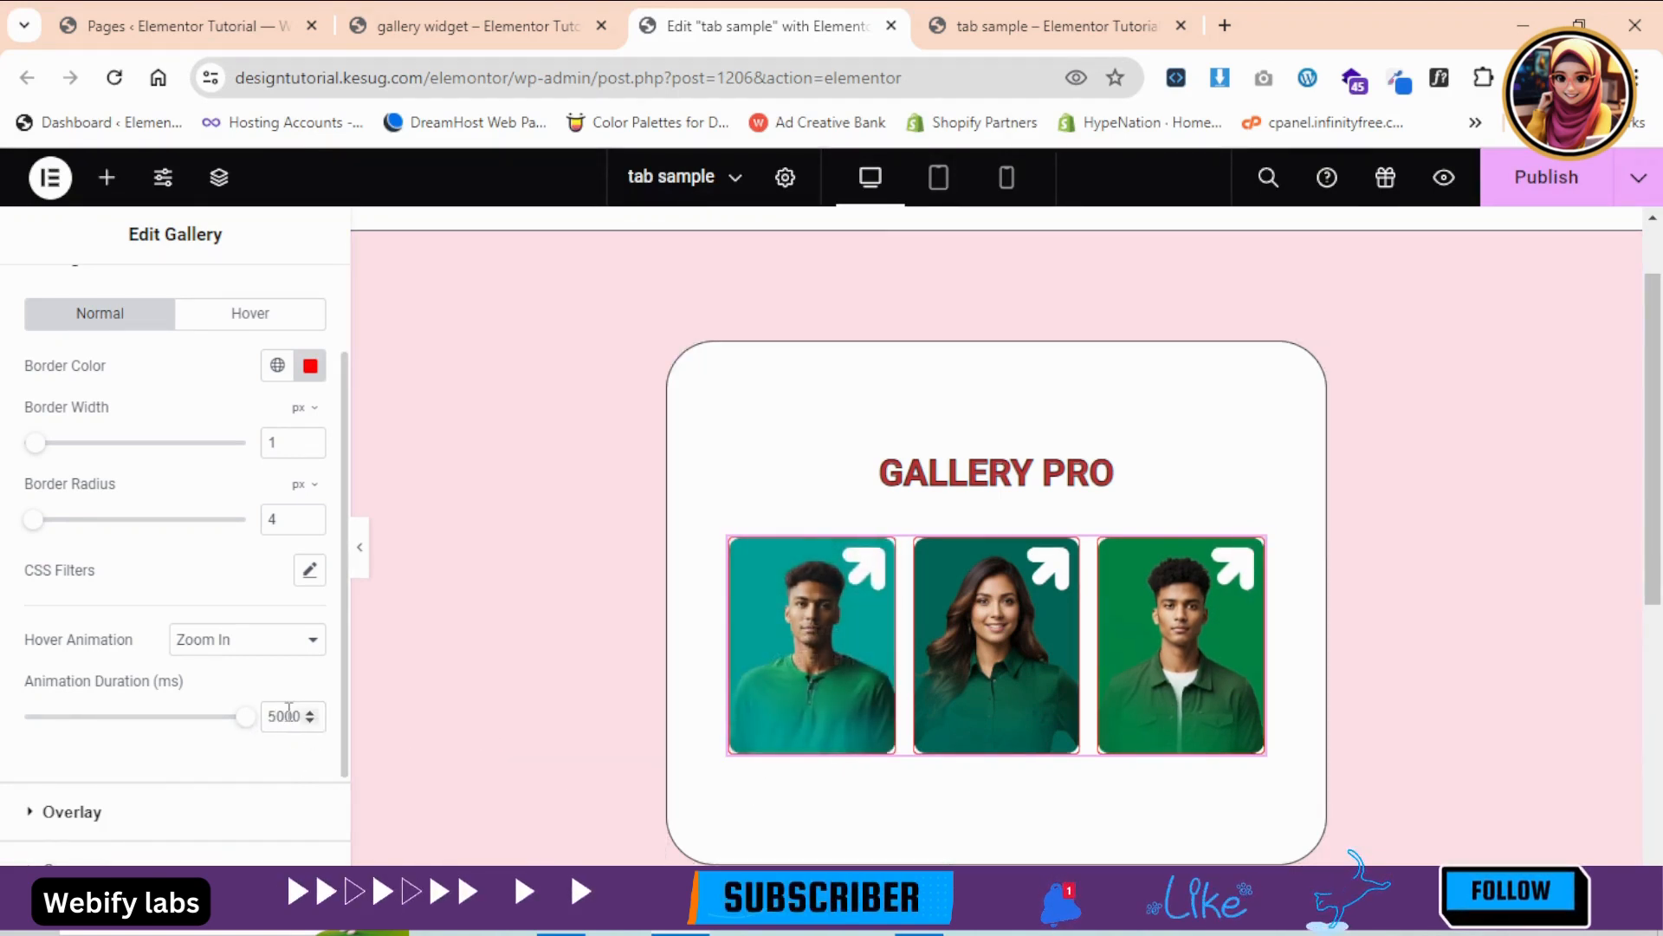
pyautogui.click(285, 715)
pyautogui.press('BackSpace')
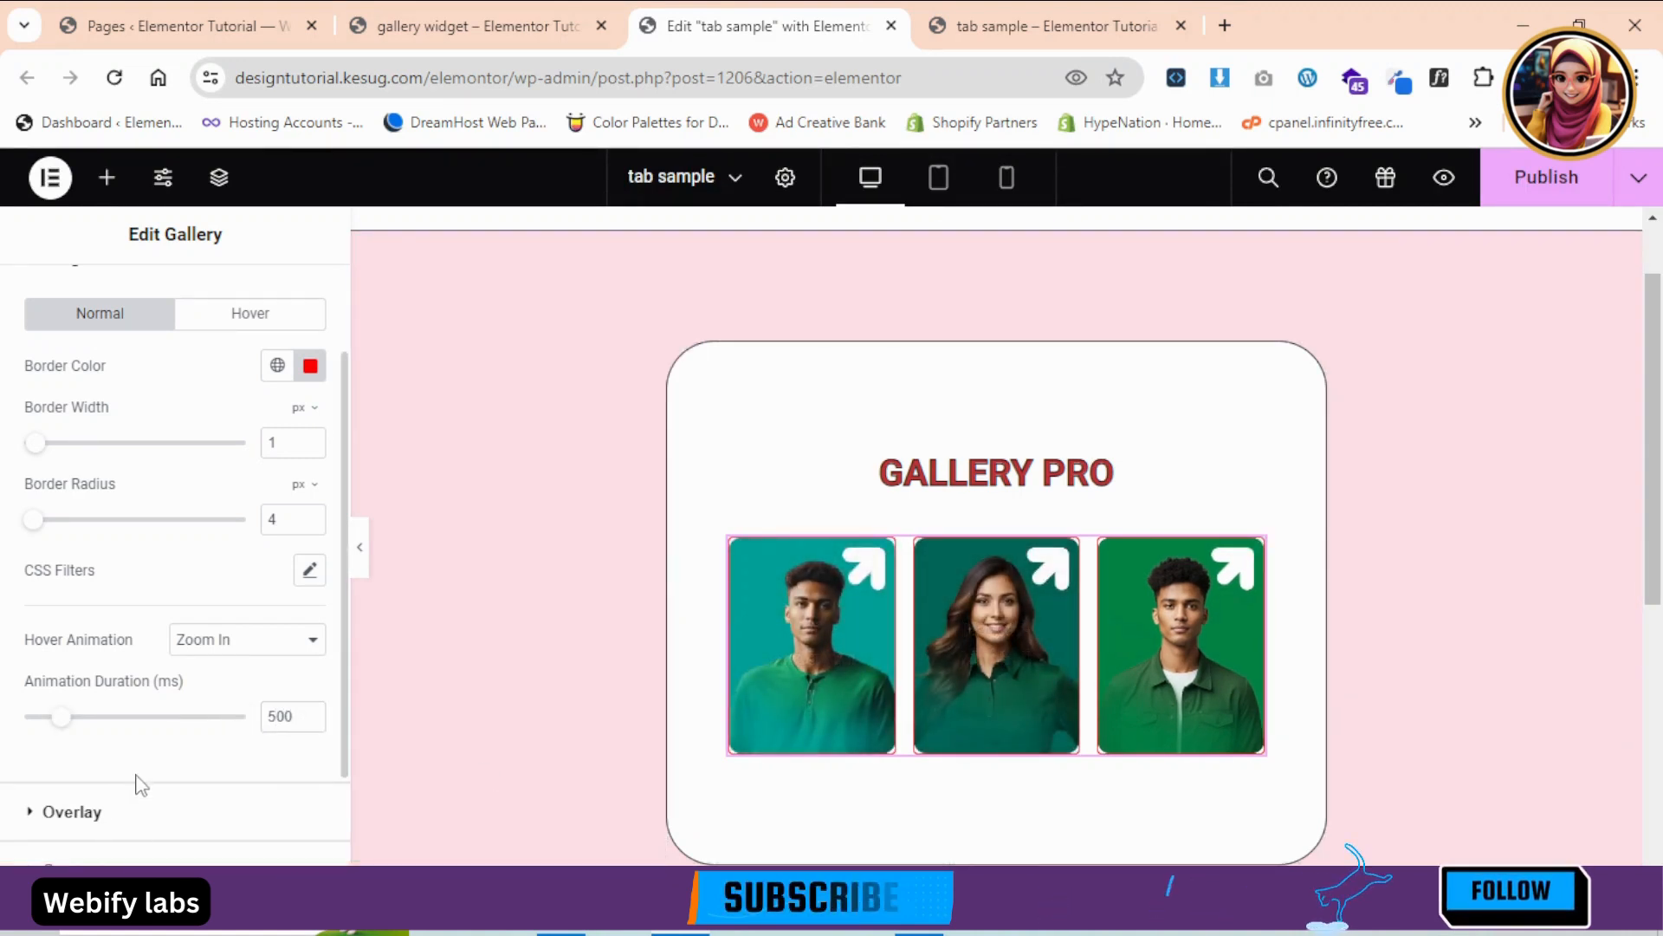
# - Give the gallery's normal-state overlay a classic semi-transparent red color, #FF020275
pyautogui.scroll(-2, 138, 779)
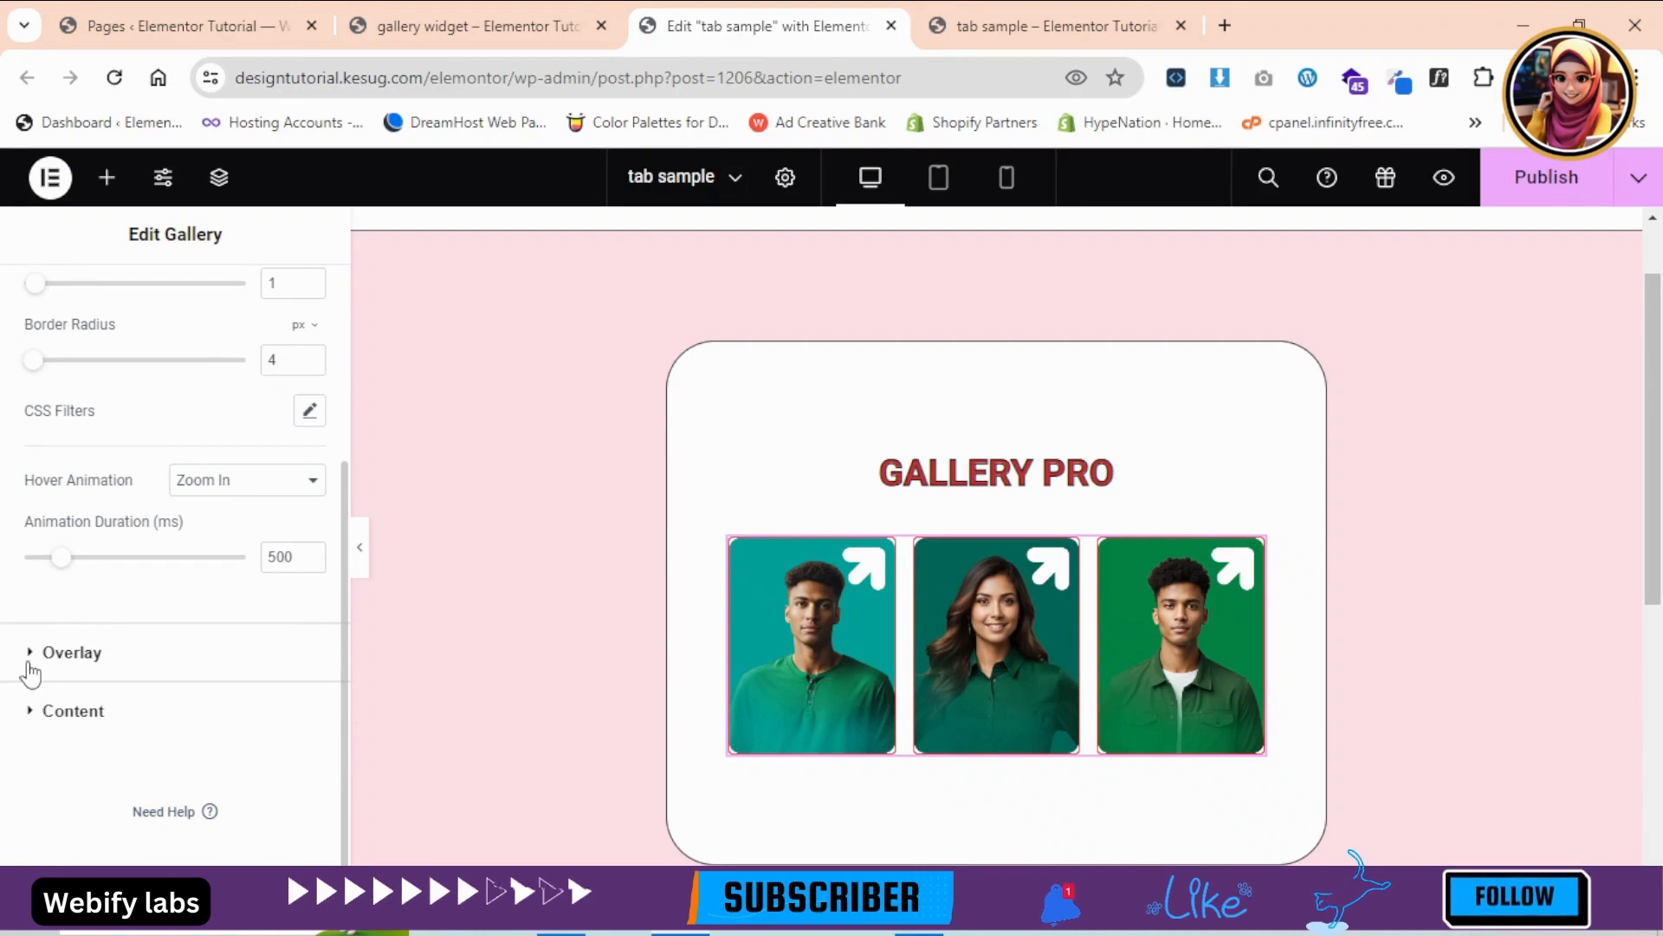
pyautogui.click(30, 672)
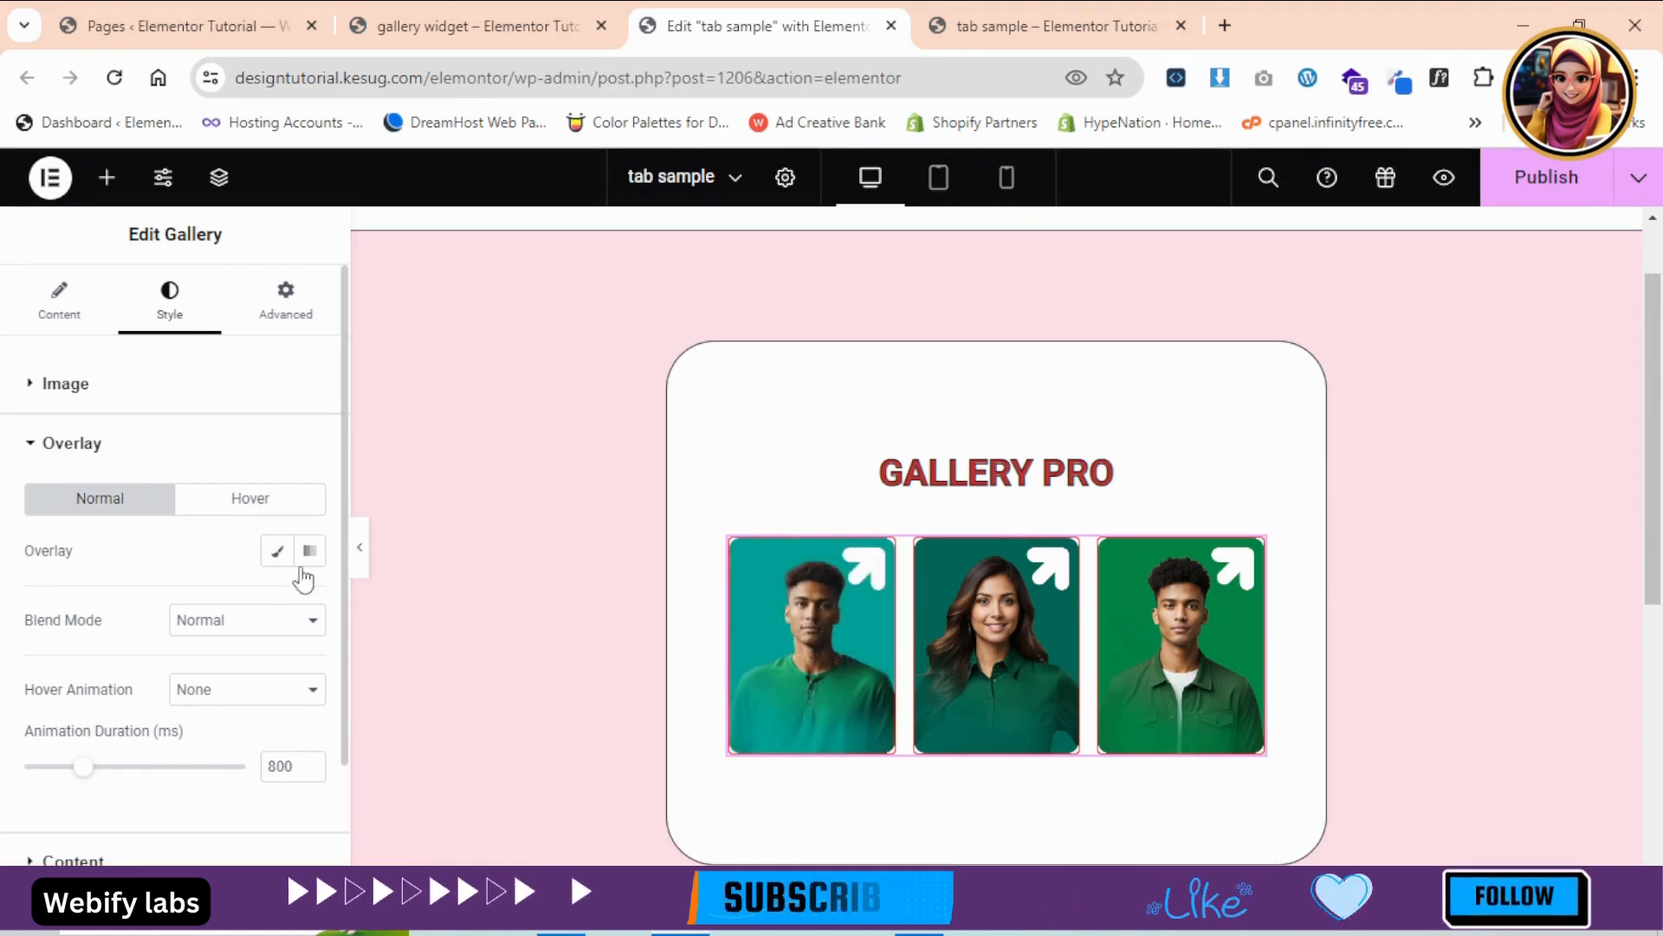
pyautogui.click(278, 553)
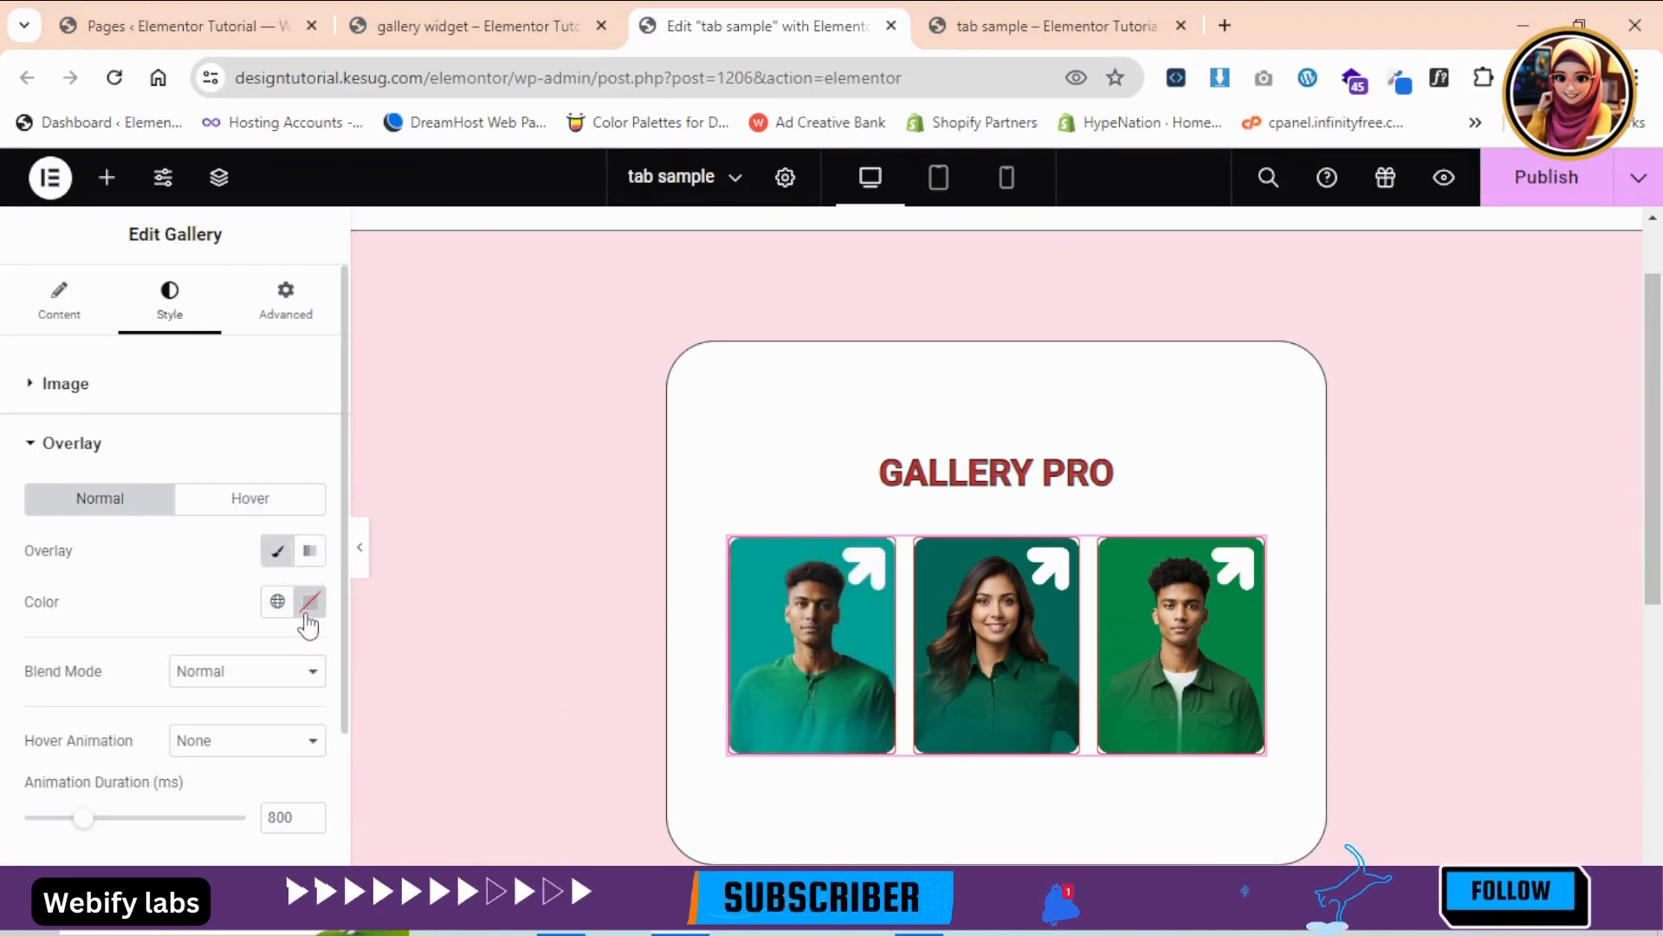
pyautogui.click(309, 613)
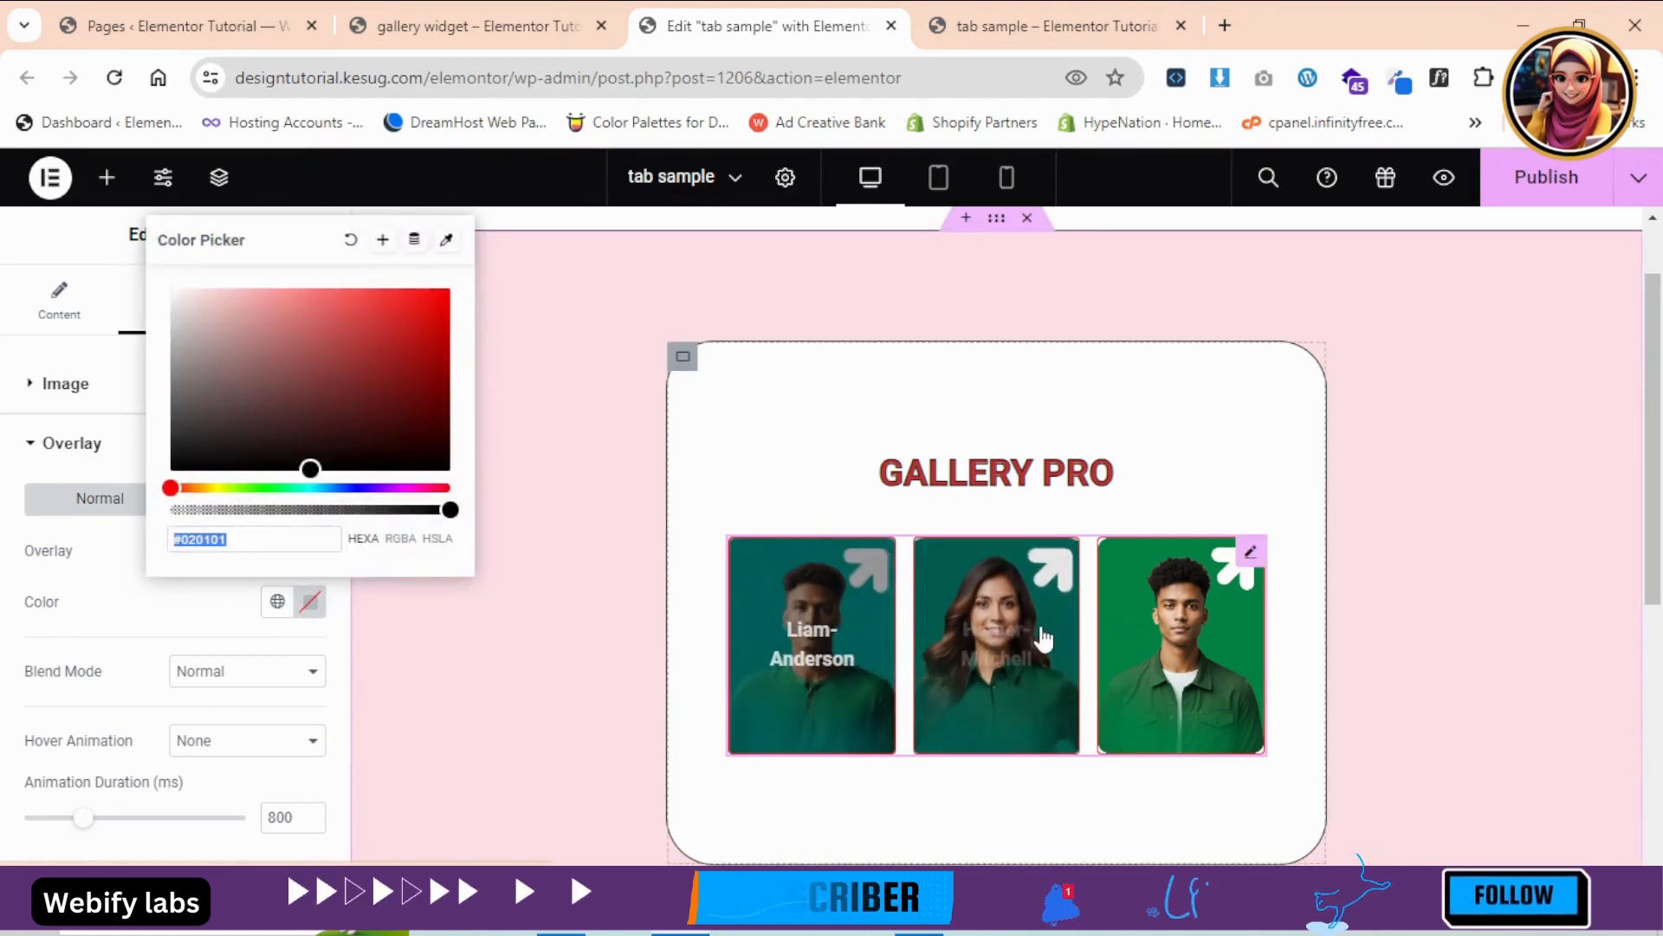
pyautogui.moveTo(364, 416)
pyautogui.mouseDown()
pyautogui.moveTo(427, 285)
pyautogui.moveTo(449, 288)
pyautogui.mouseUp()
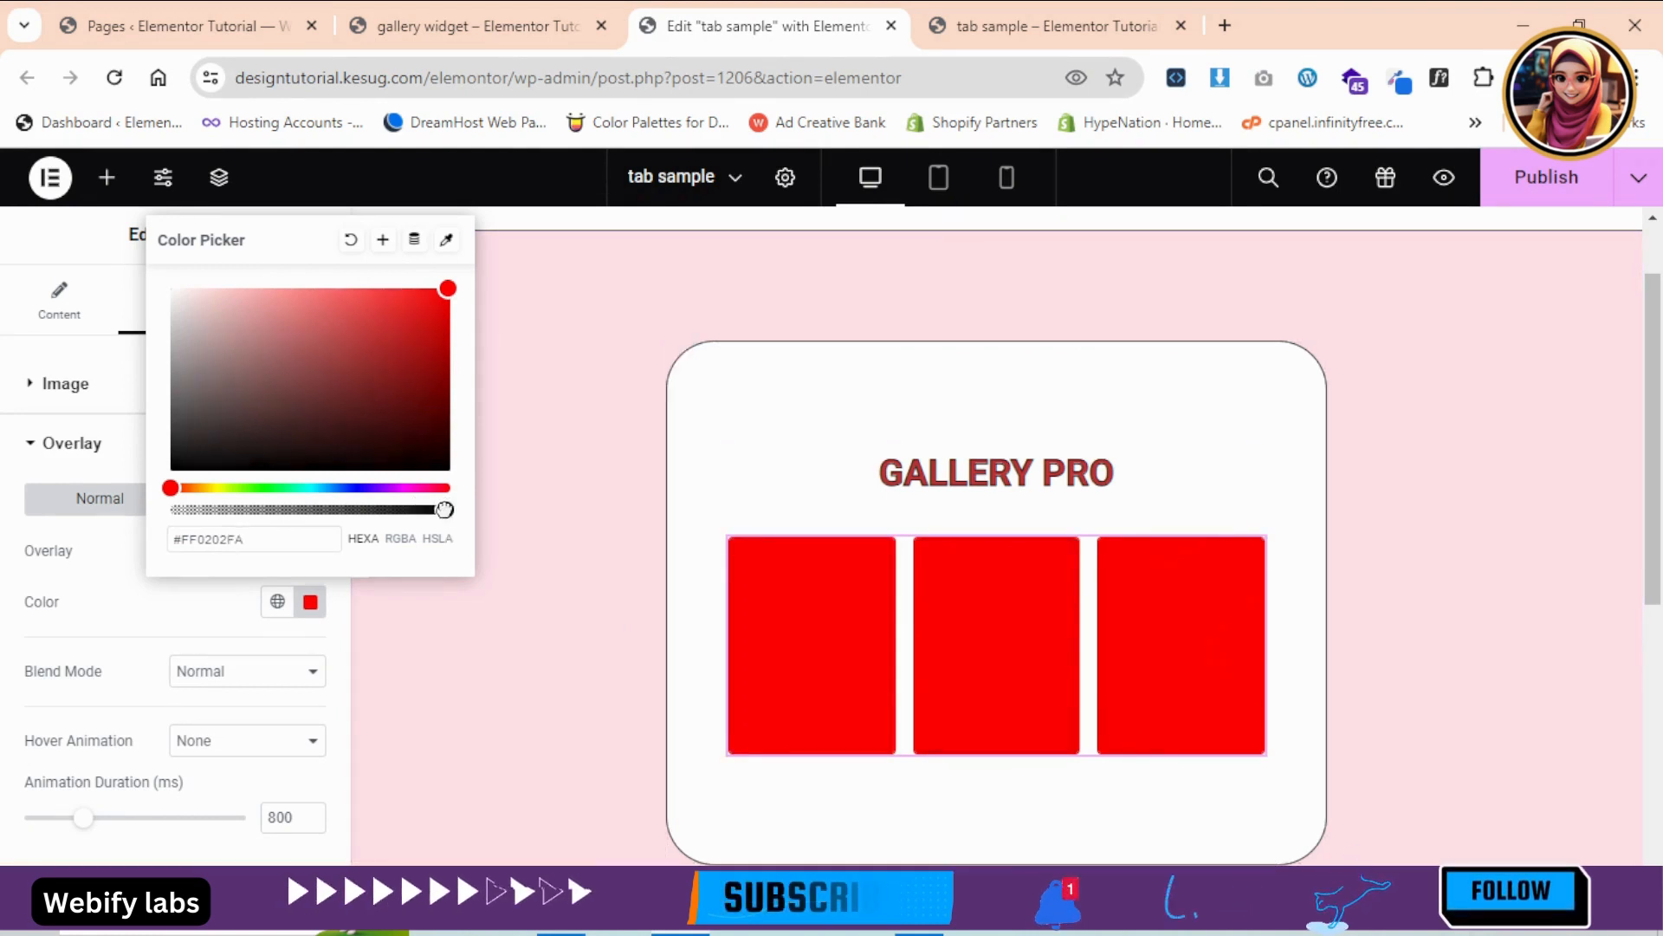
pyautogui.moveTo(444, 510); pyautogui.dragTo(300, 509)
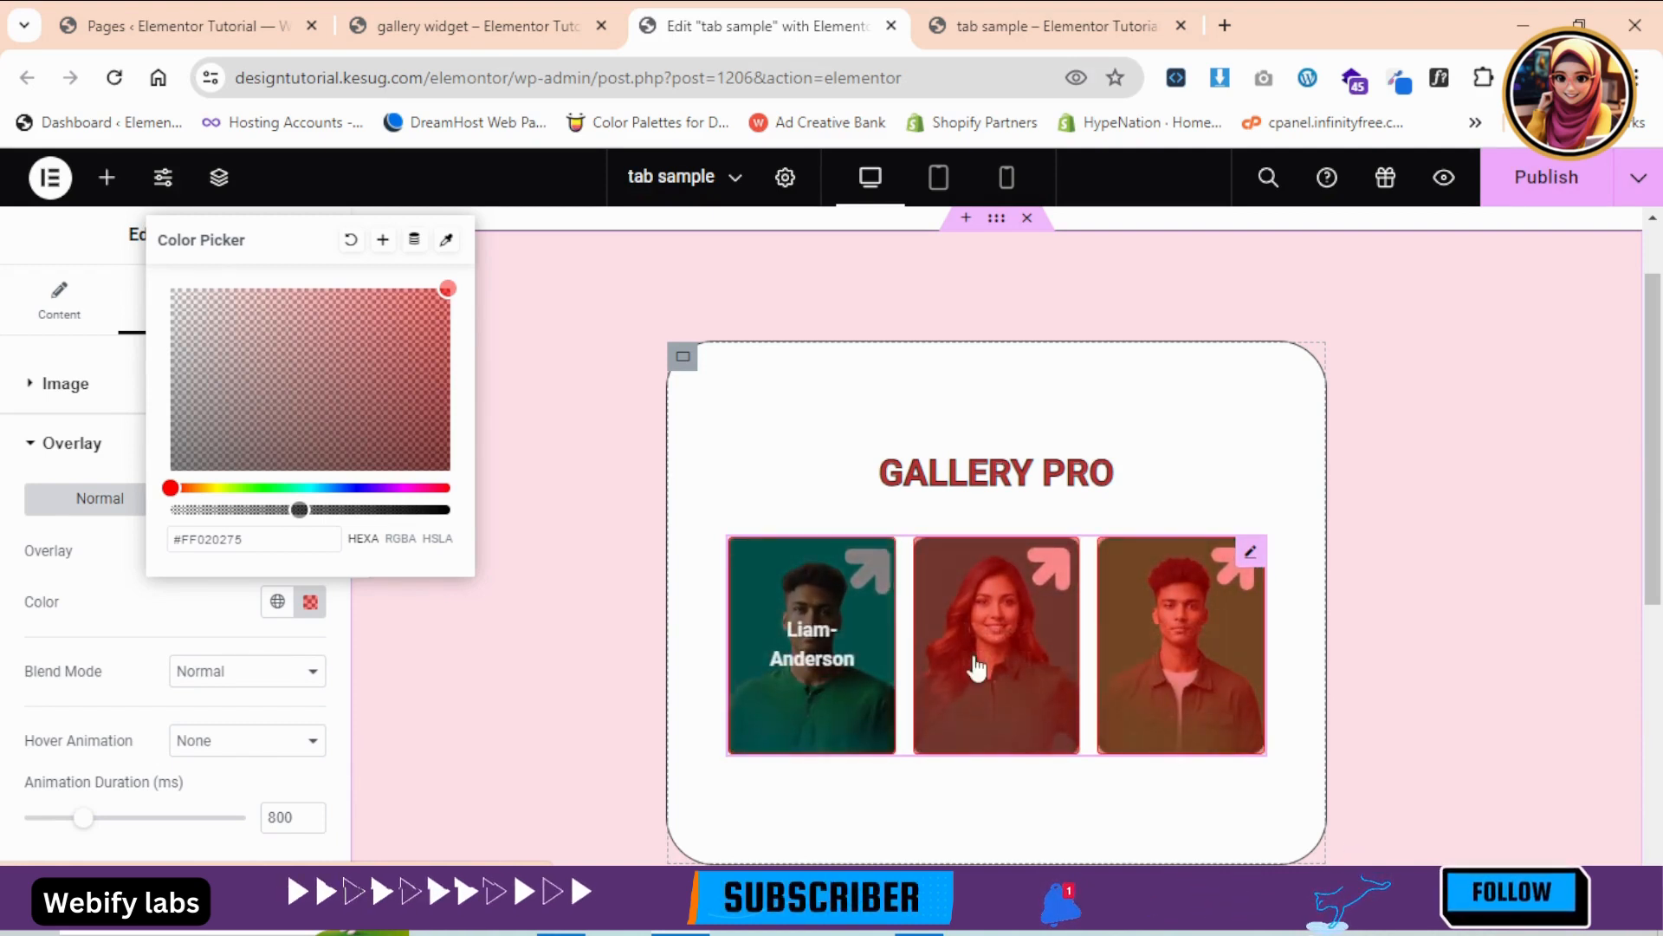
pyautogui.click(148, 632)
# - Try the gradient type for the normal-state overlay and return it to Classic
pyautogui.click(310, 551)
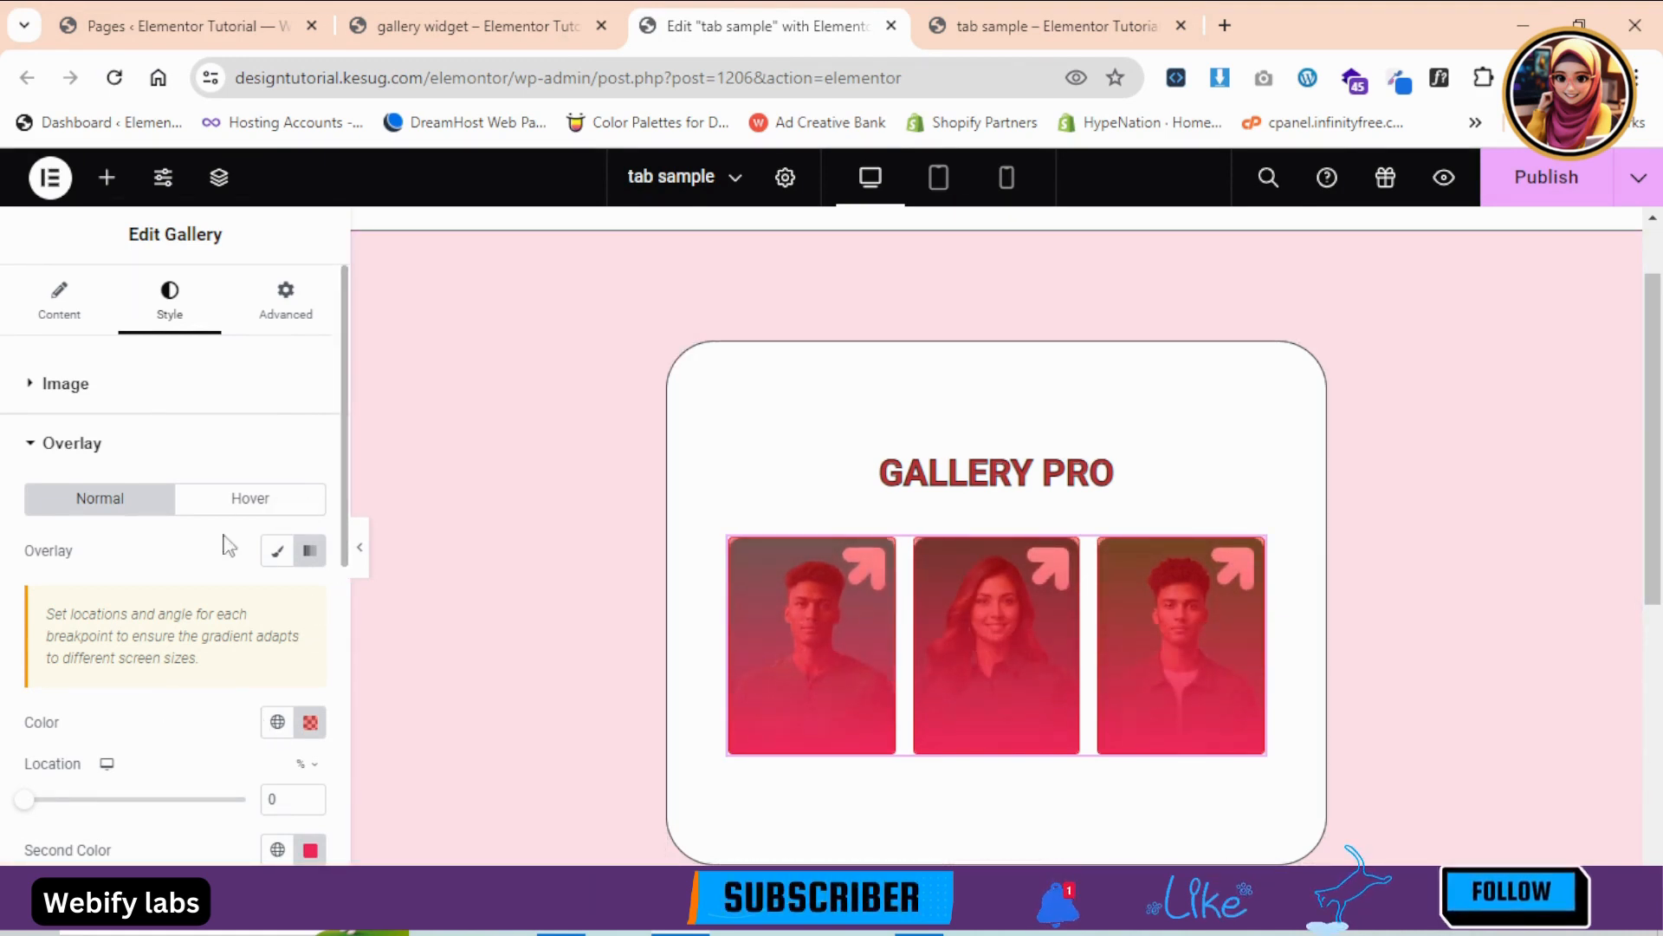
pyautogui.click(277, 554)
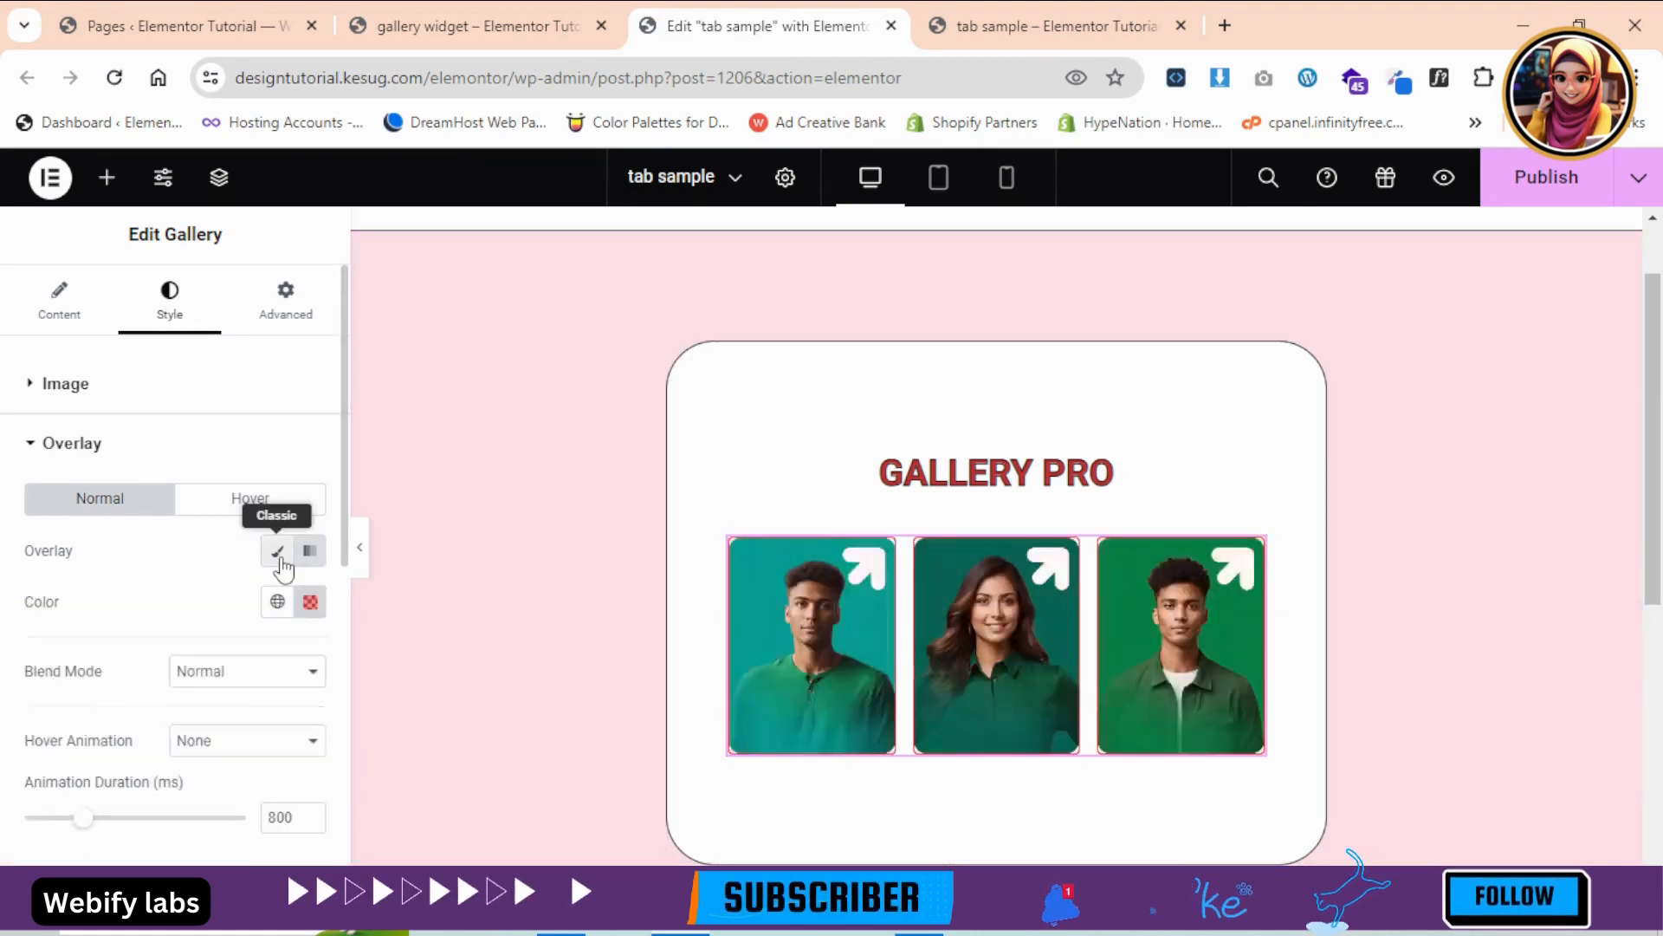
# - Try Saturation, Color Dodge, Overlay, Multiply and Luminosity as the normal-state overlay's blend mode and preview each on the gallery images
pyautogui.click(257, 686)
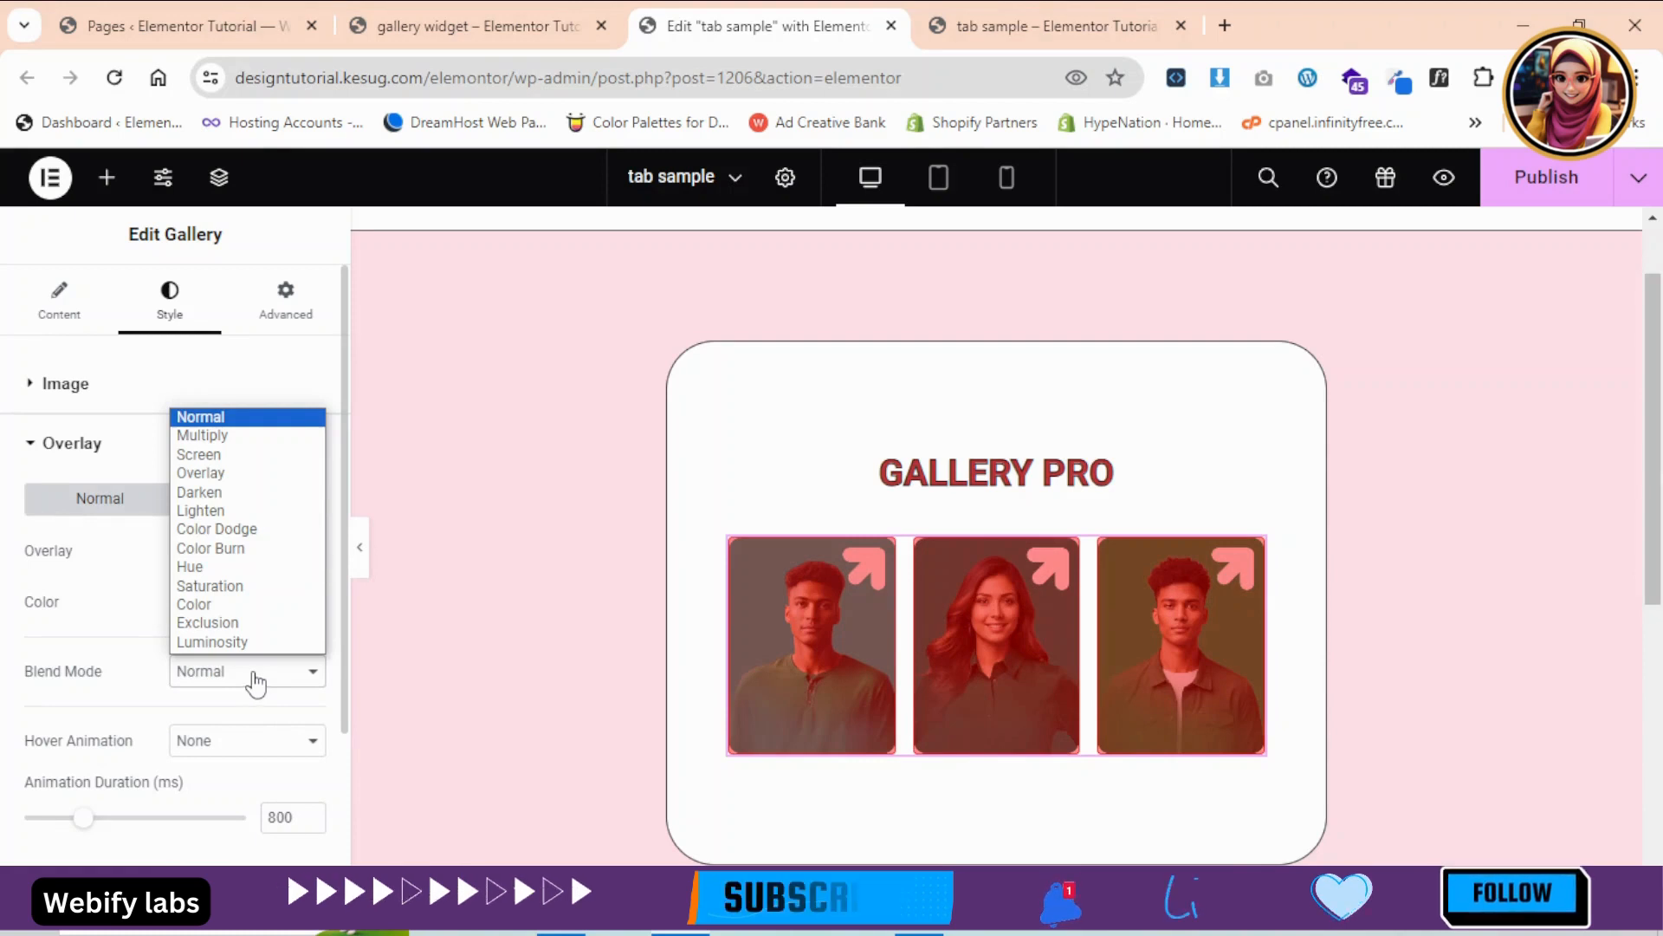
pyautogui.click(236, 586)
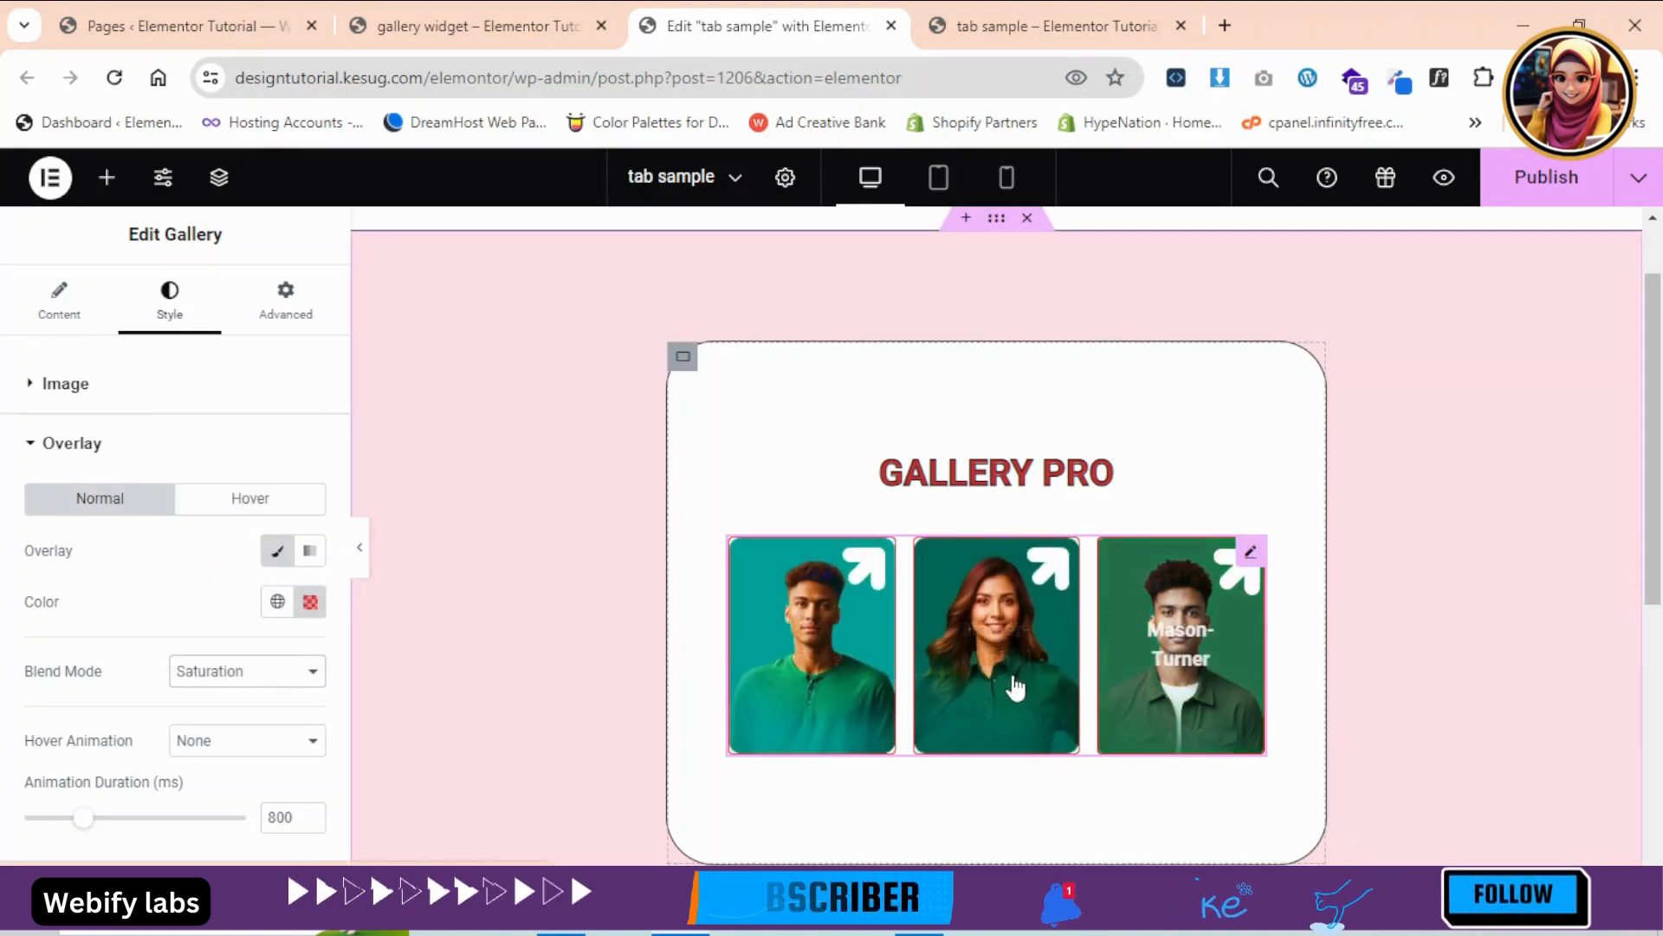
pyautogui.click(204, 680)
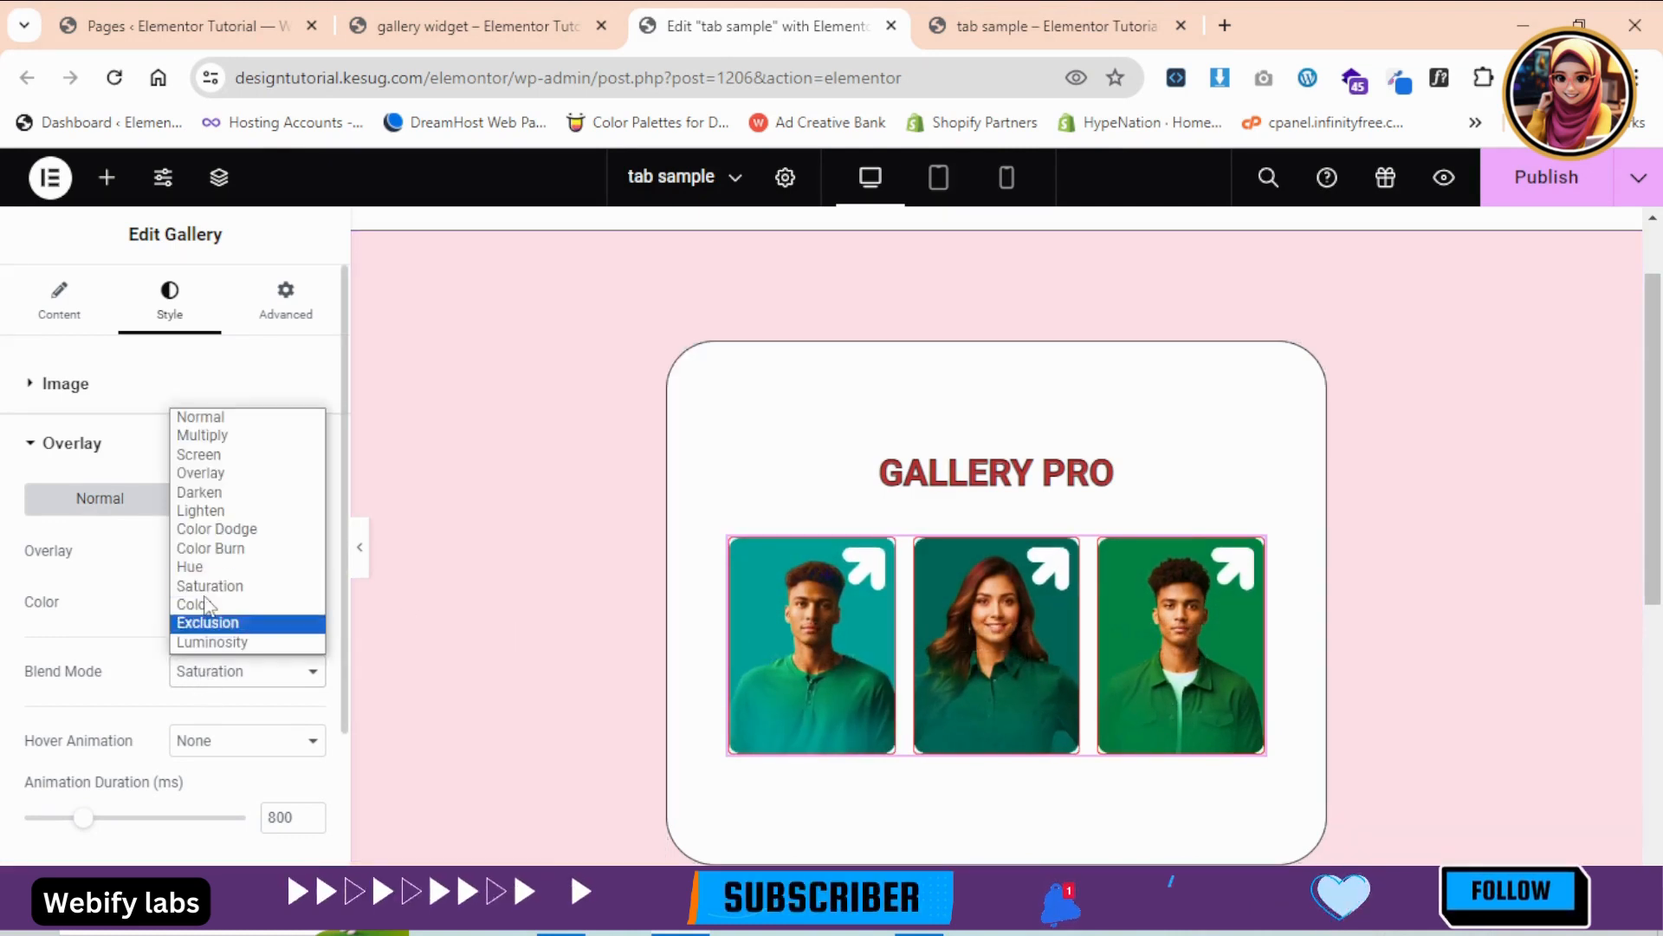
pyautogui.click(216, 527)
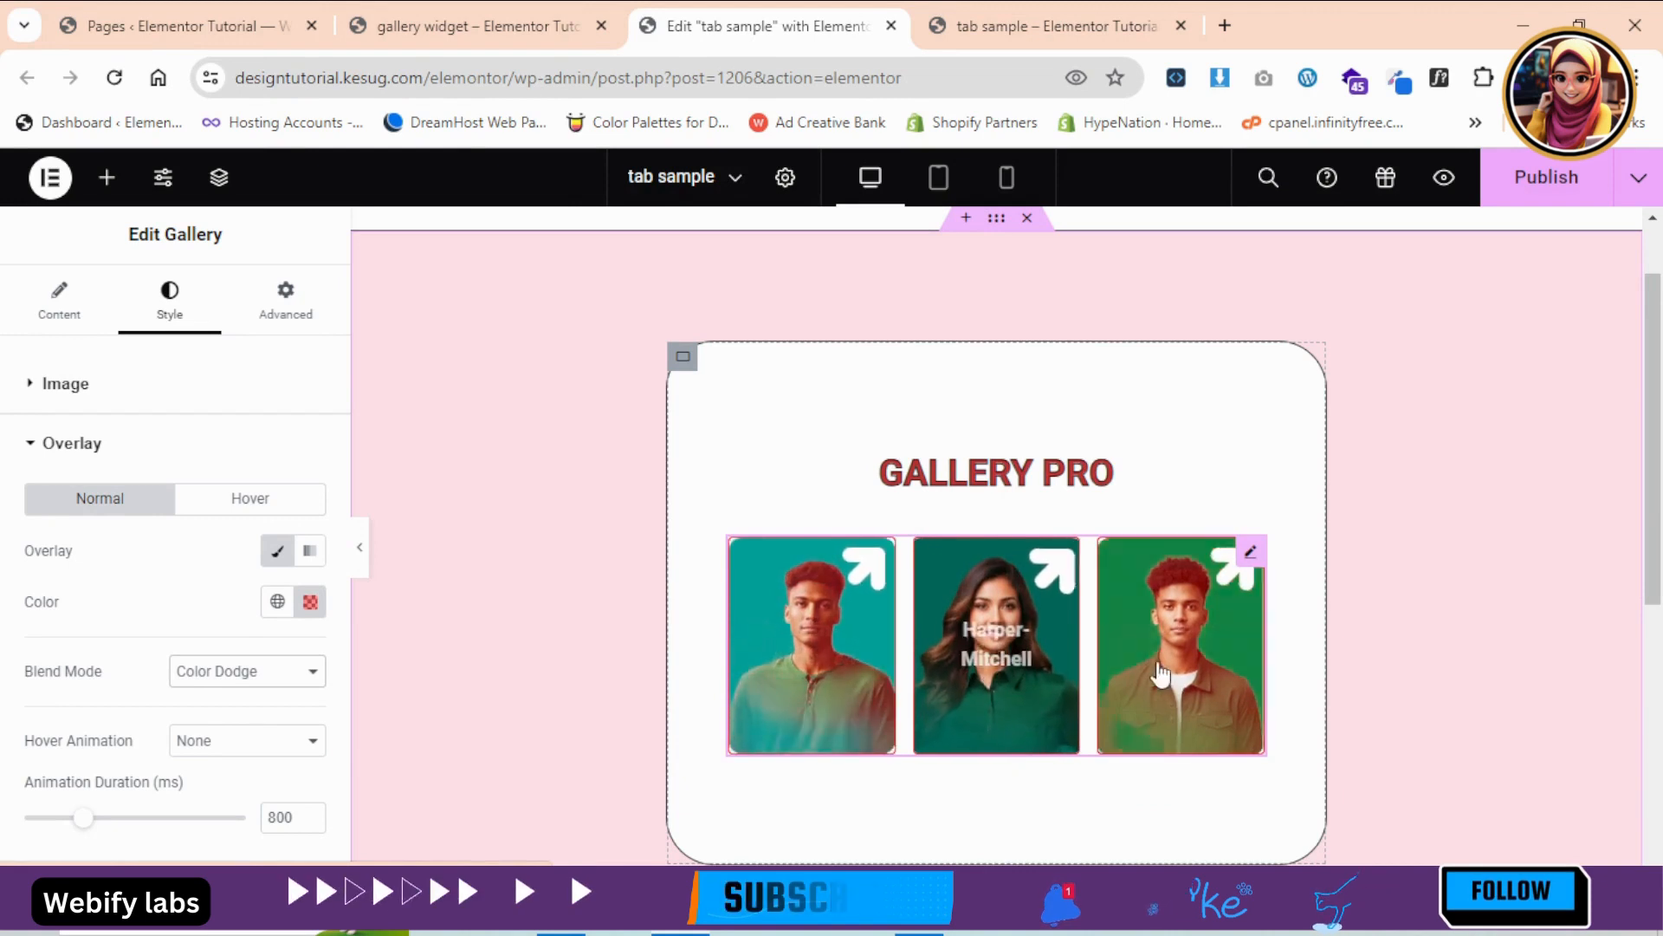
pyautogui.click(227, 674)
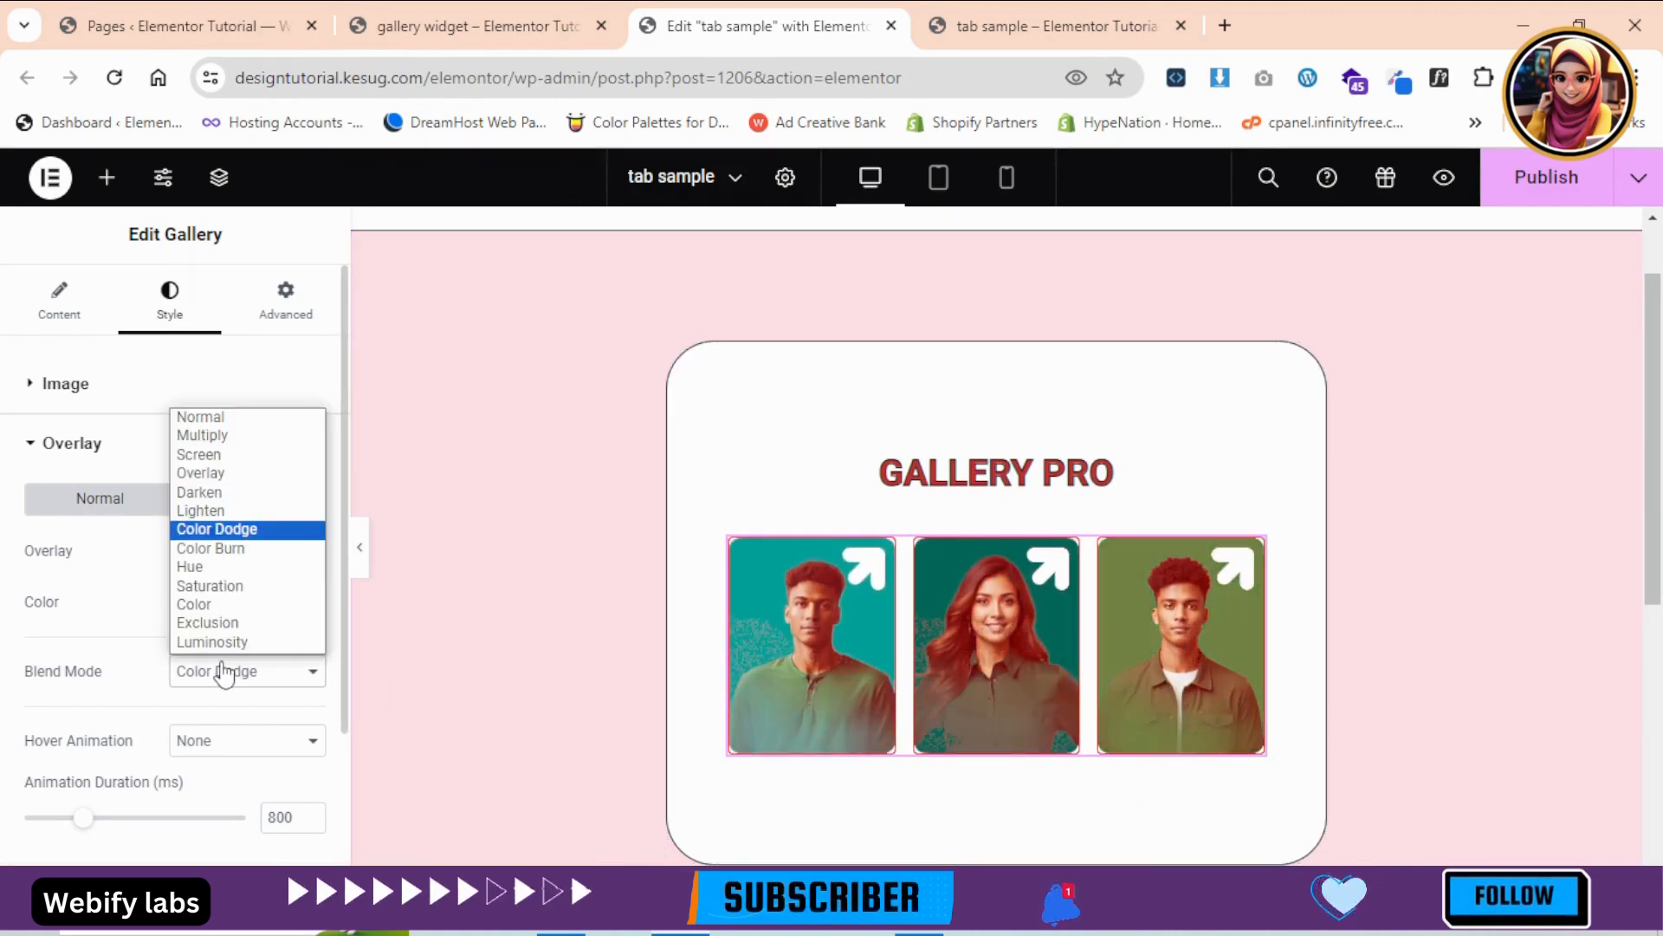
pyautogui.click(207, 474)
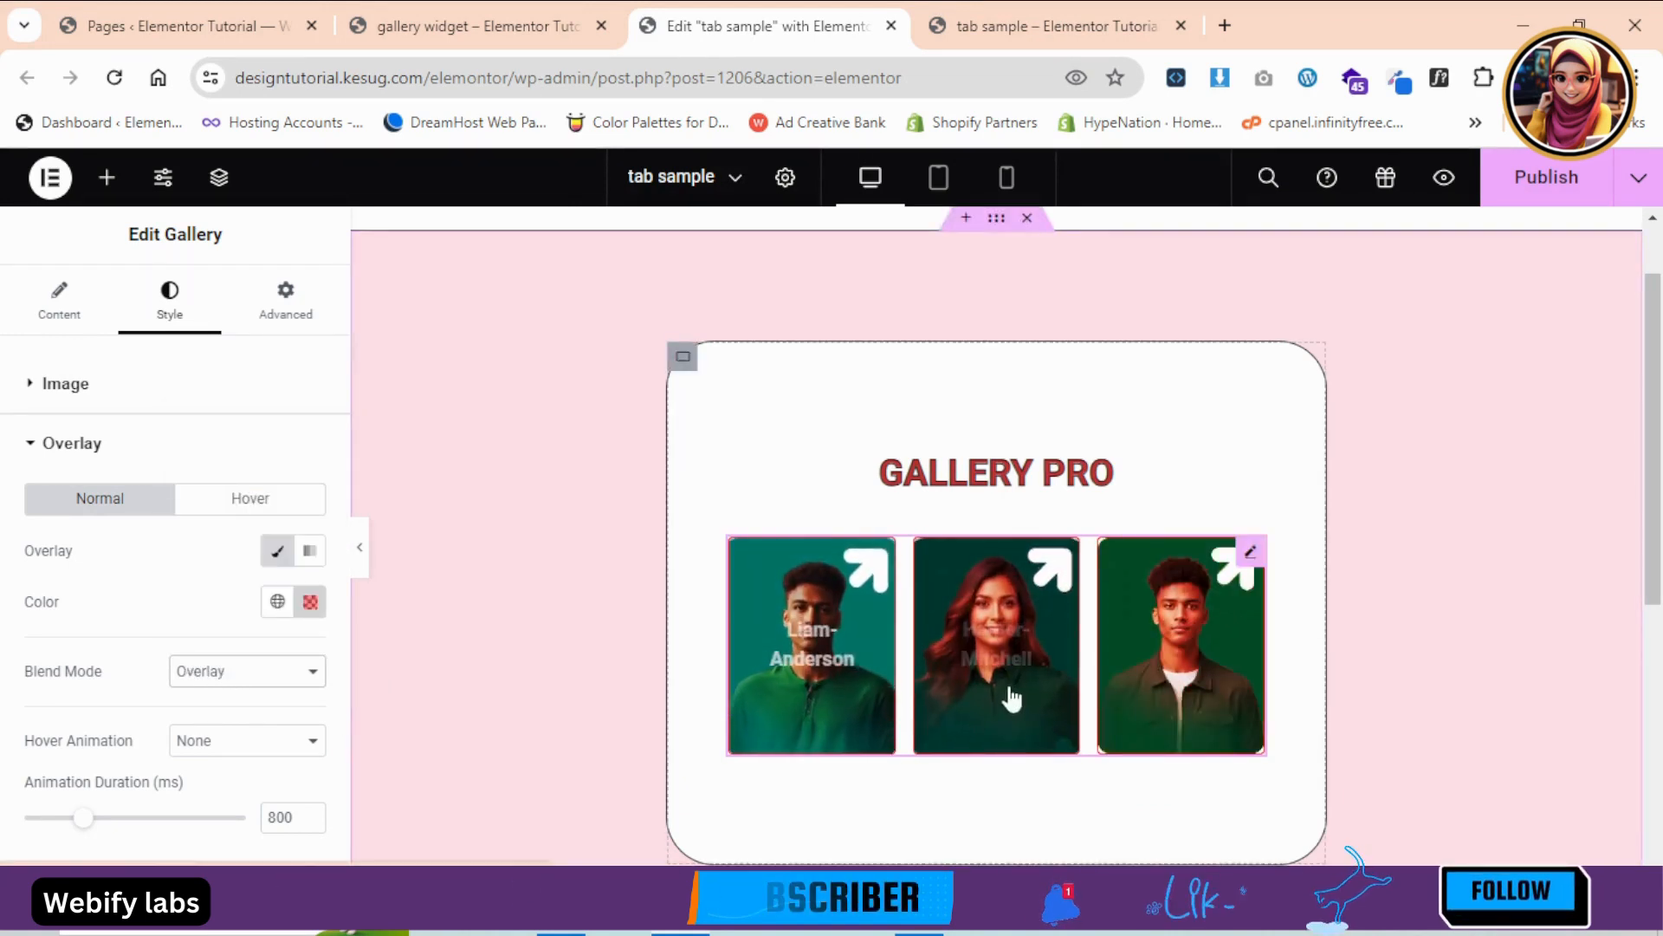
pyautogui.click(276, 693)
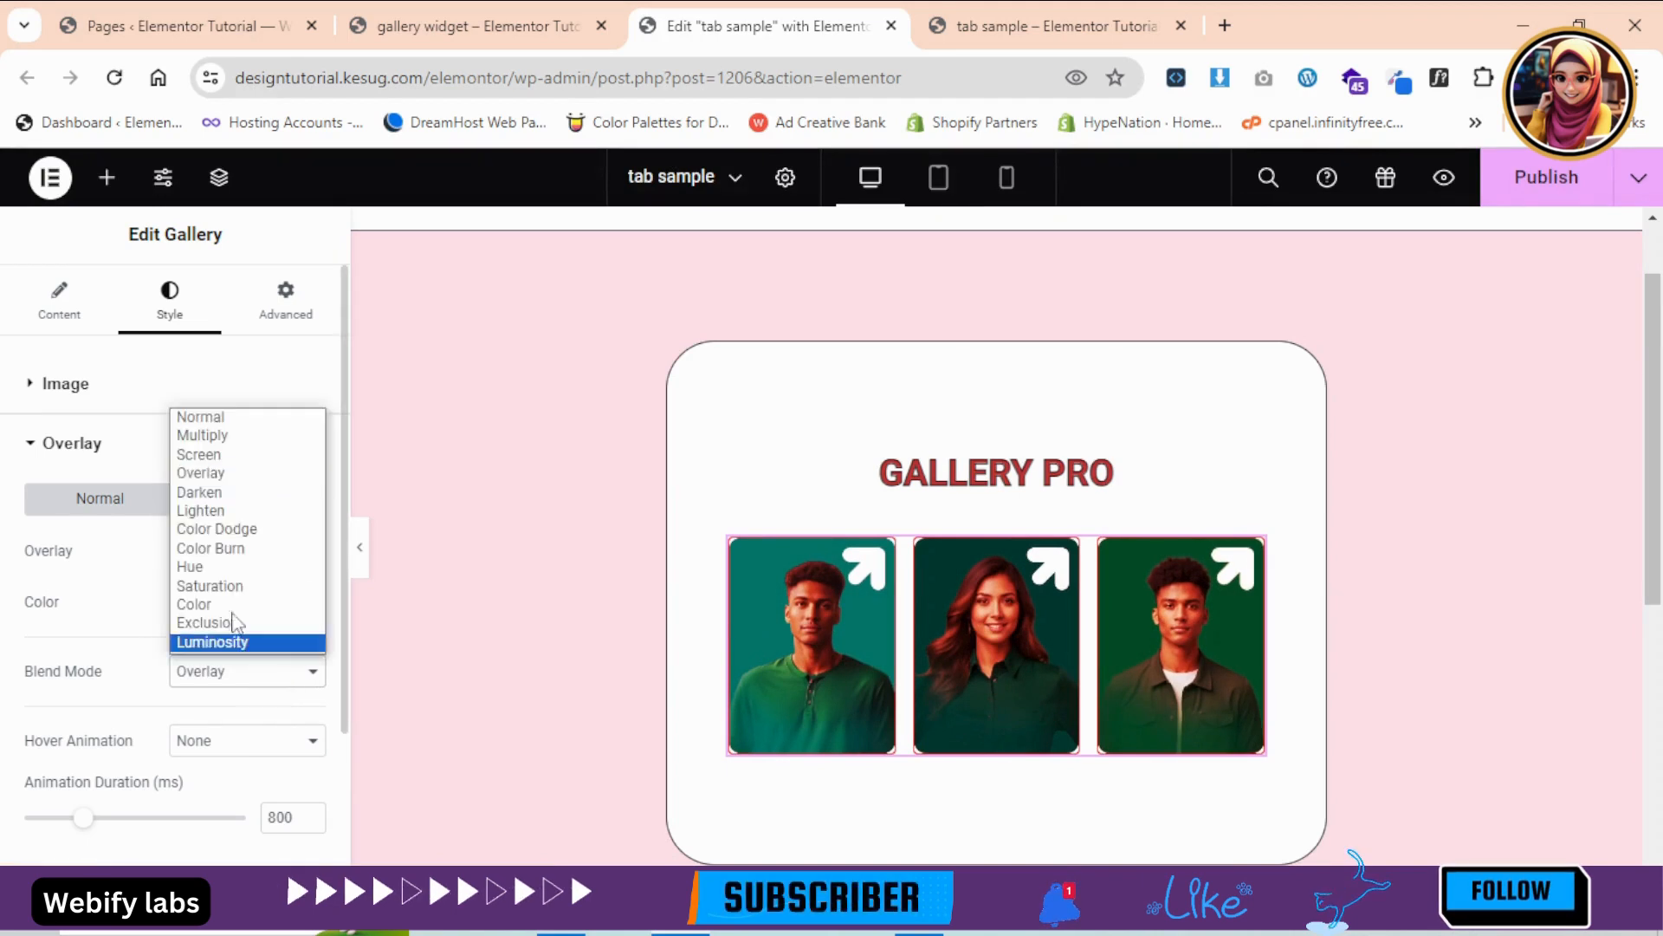
pyautogui.click(208, 430)
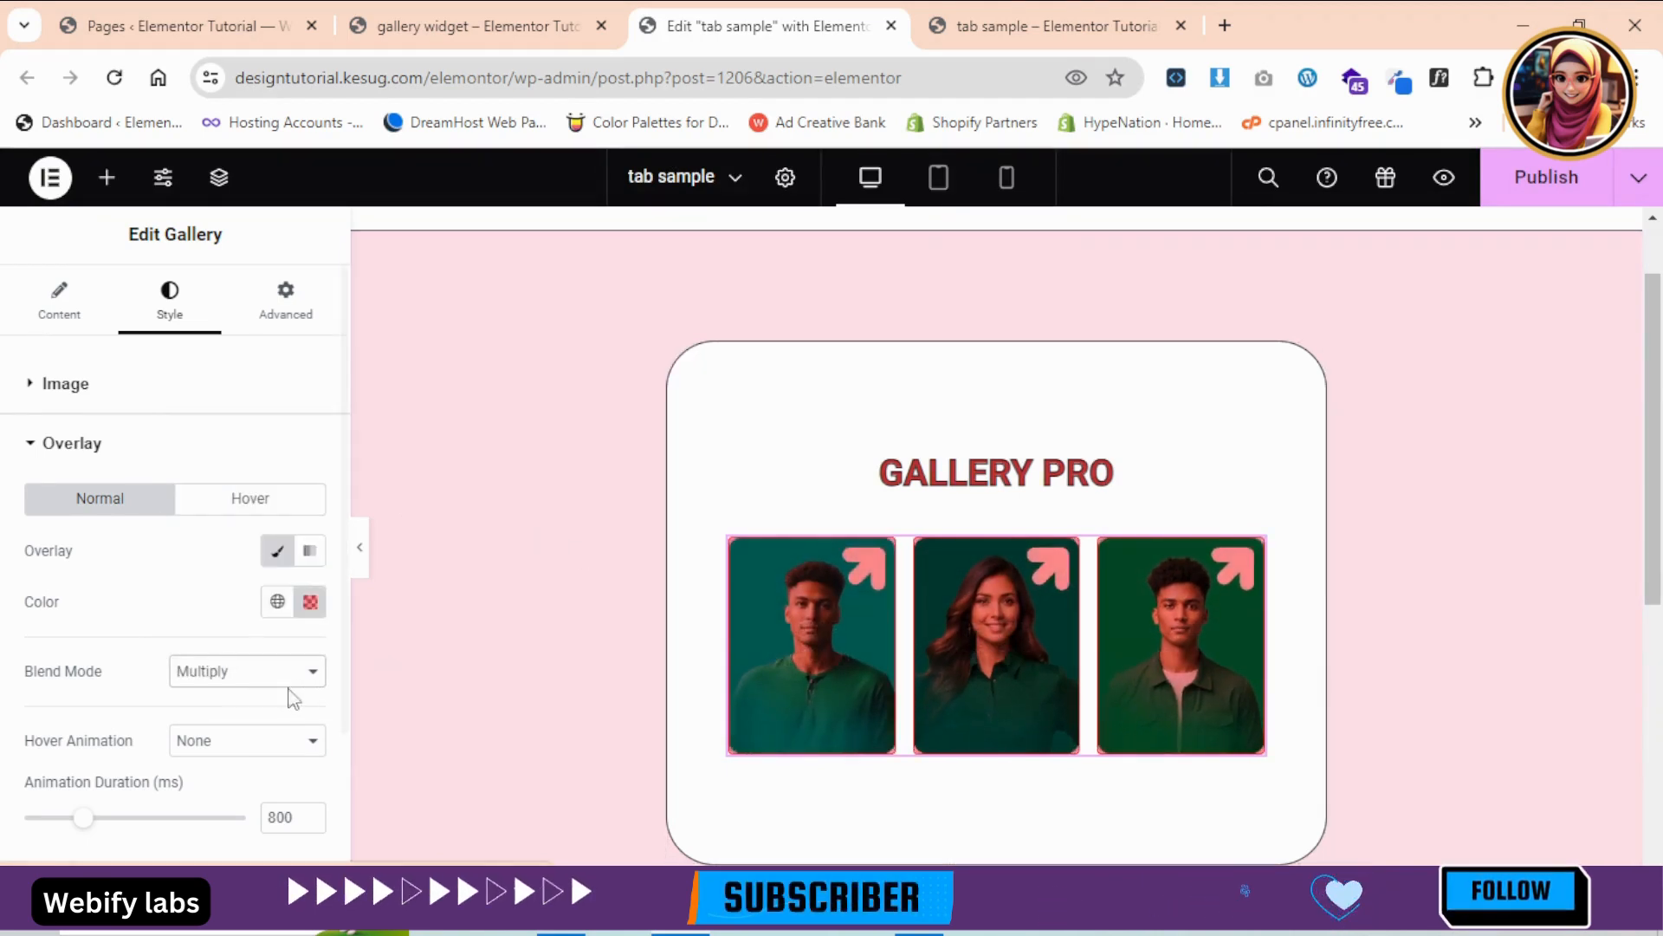
pyautogui.click(251, 675)
pyautogui.click(230, 643)
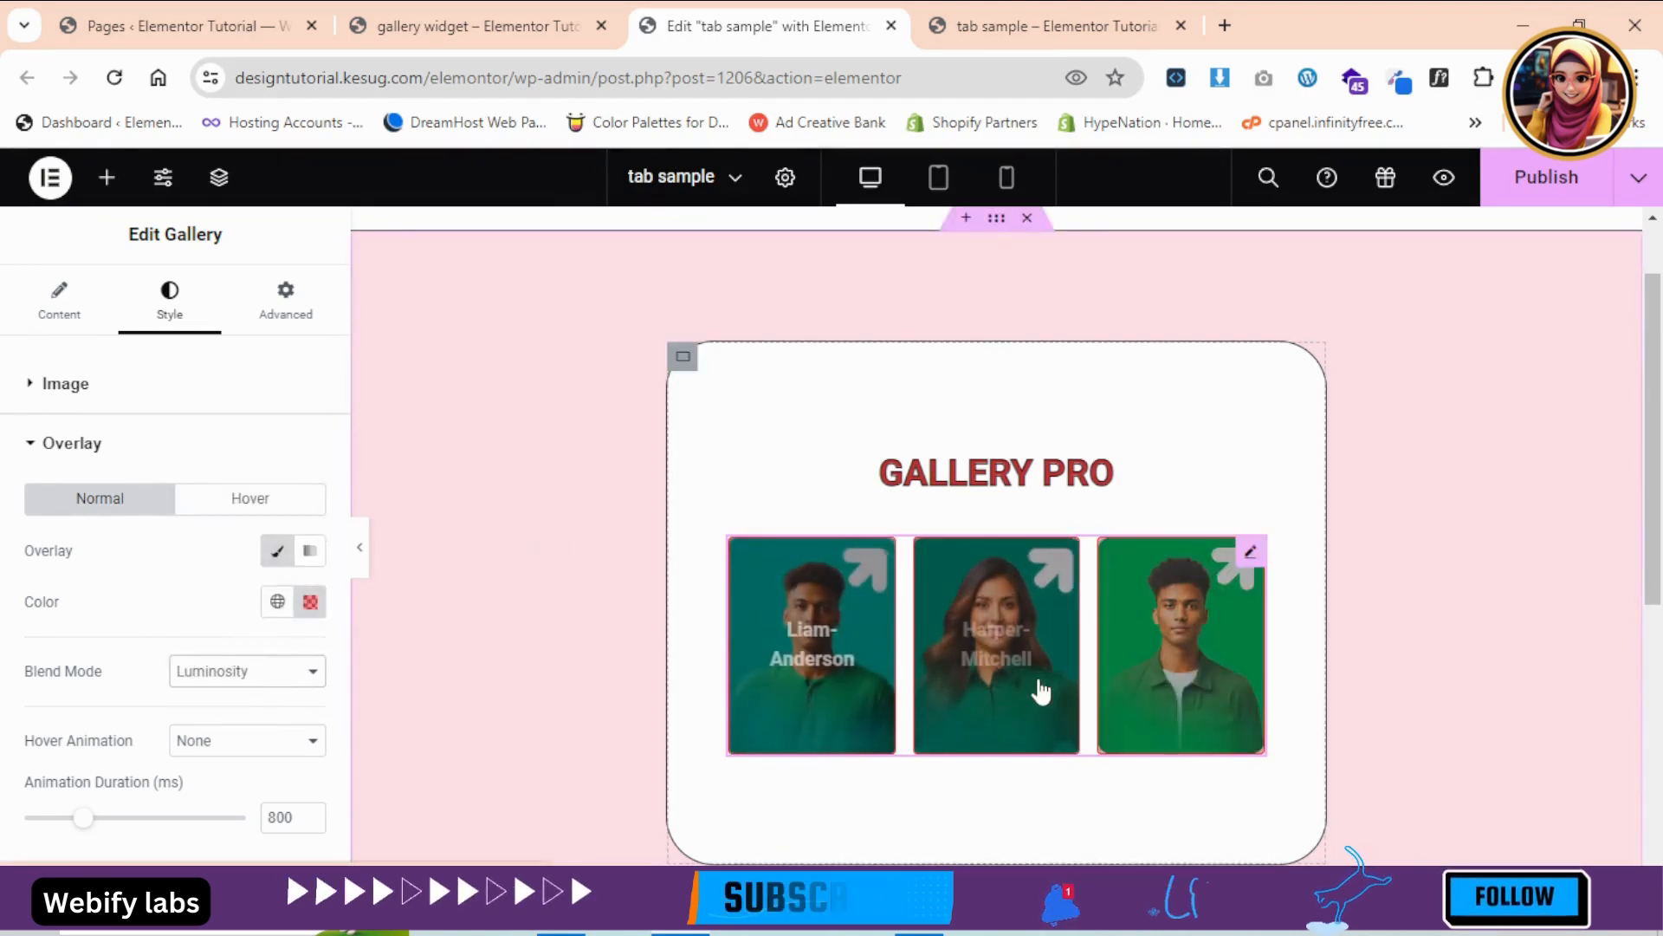
# - Set the normal-state overlay's blend mode to Lighten
pyautogui.click(273, 683)
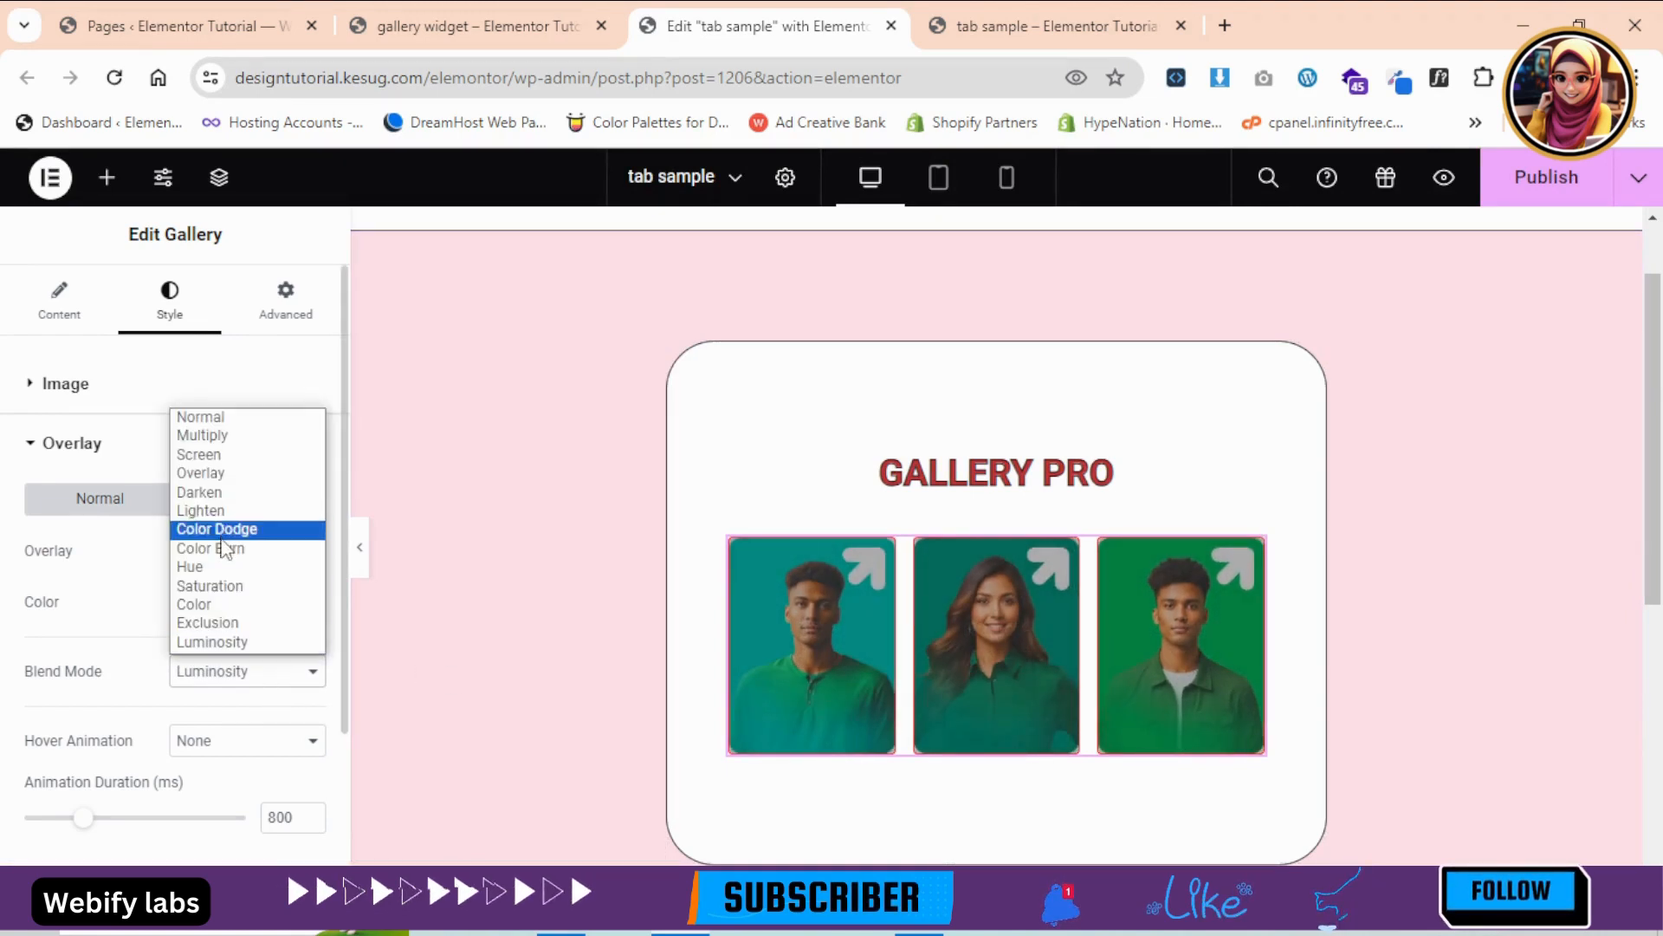
pyautogui.click(209, 512)
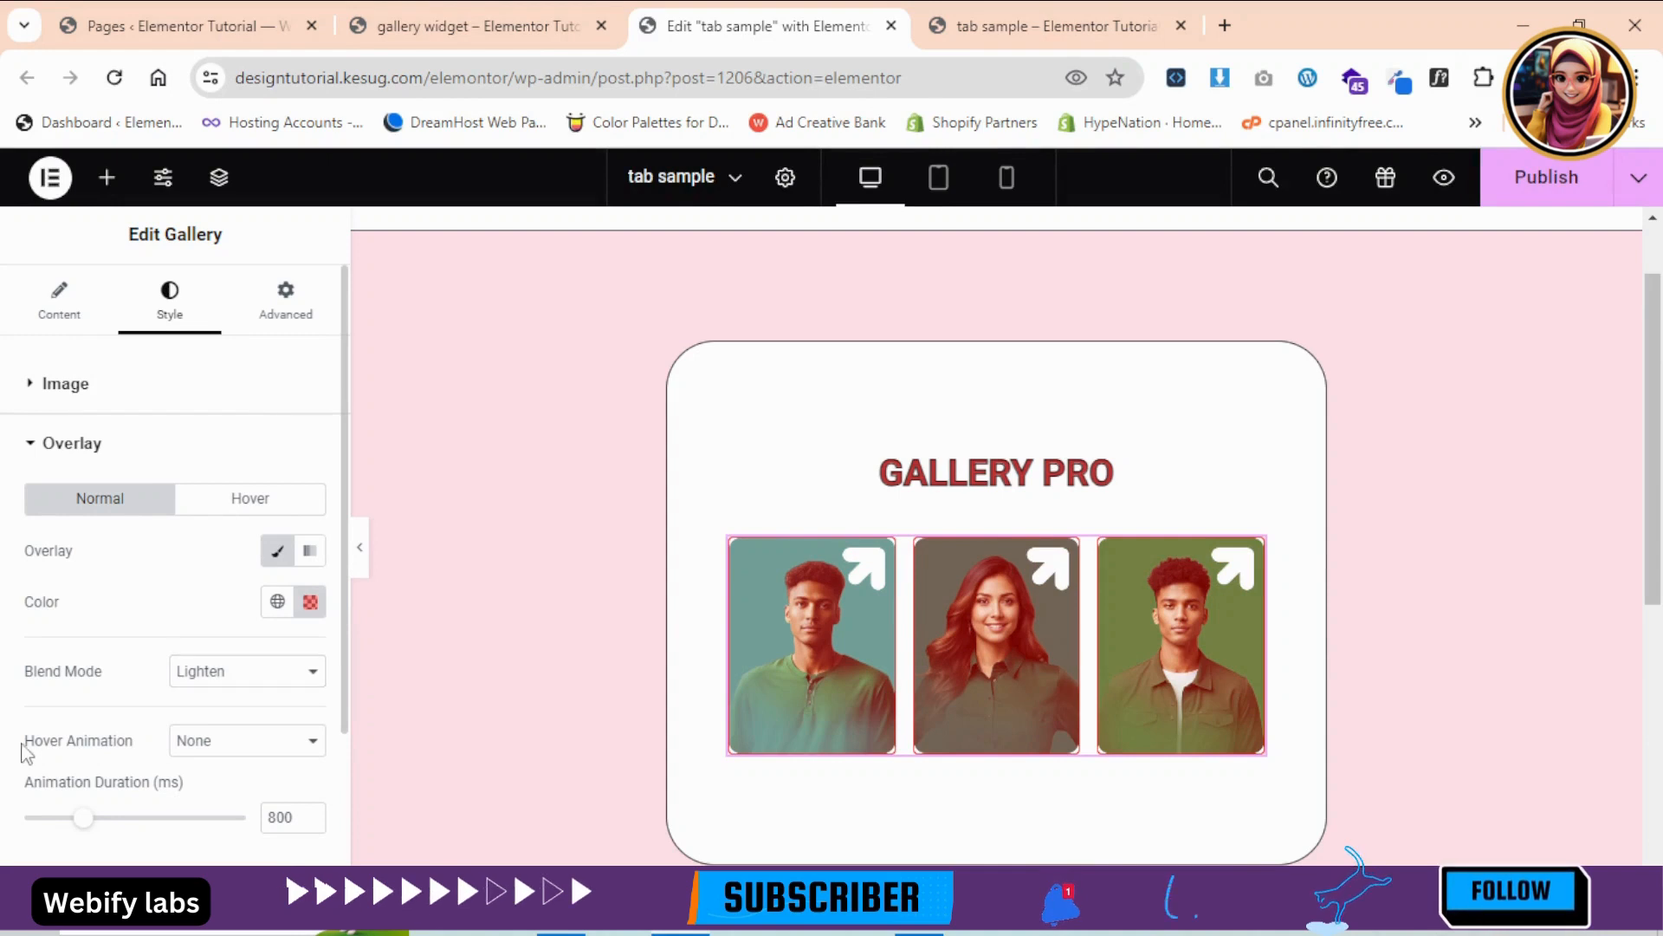
# - Try Slide In Up, Slide Out Down, Zoom Out and Zoom In as the overlay's hover animation and preview their effects
pyautogui.click(218, 747)
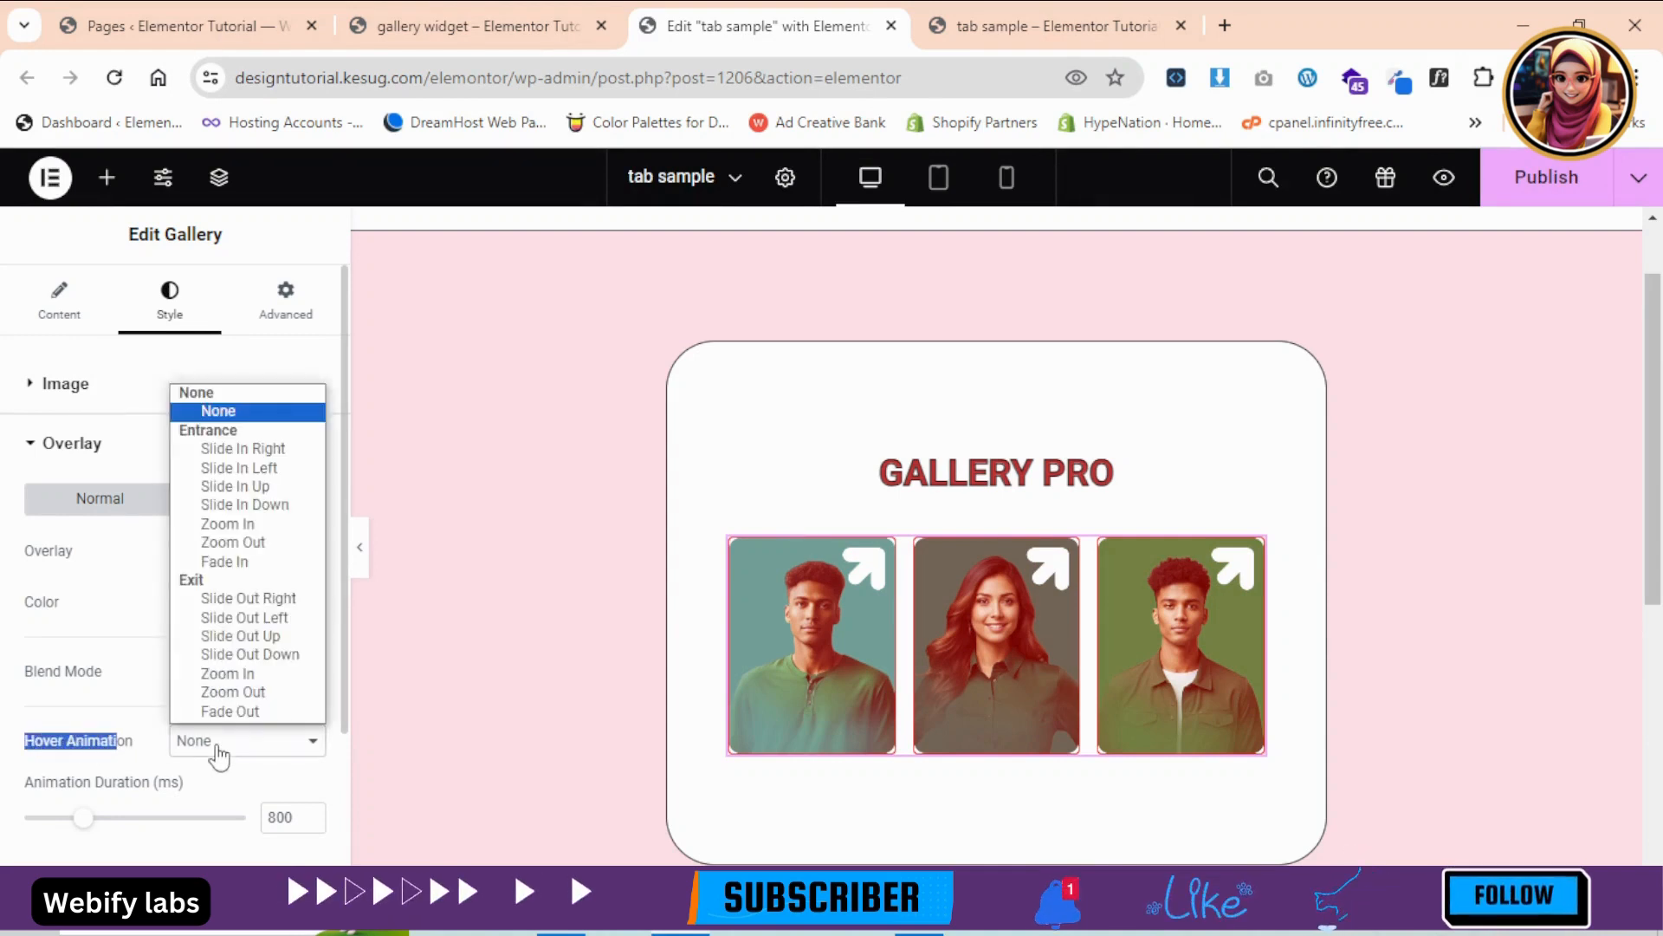
pyautogui.click(250, 487)
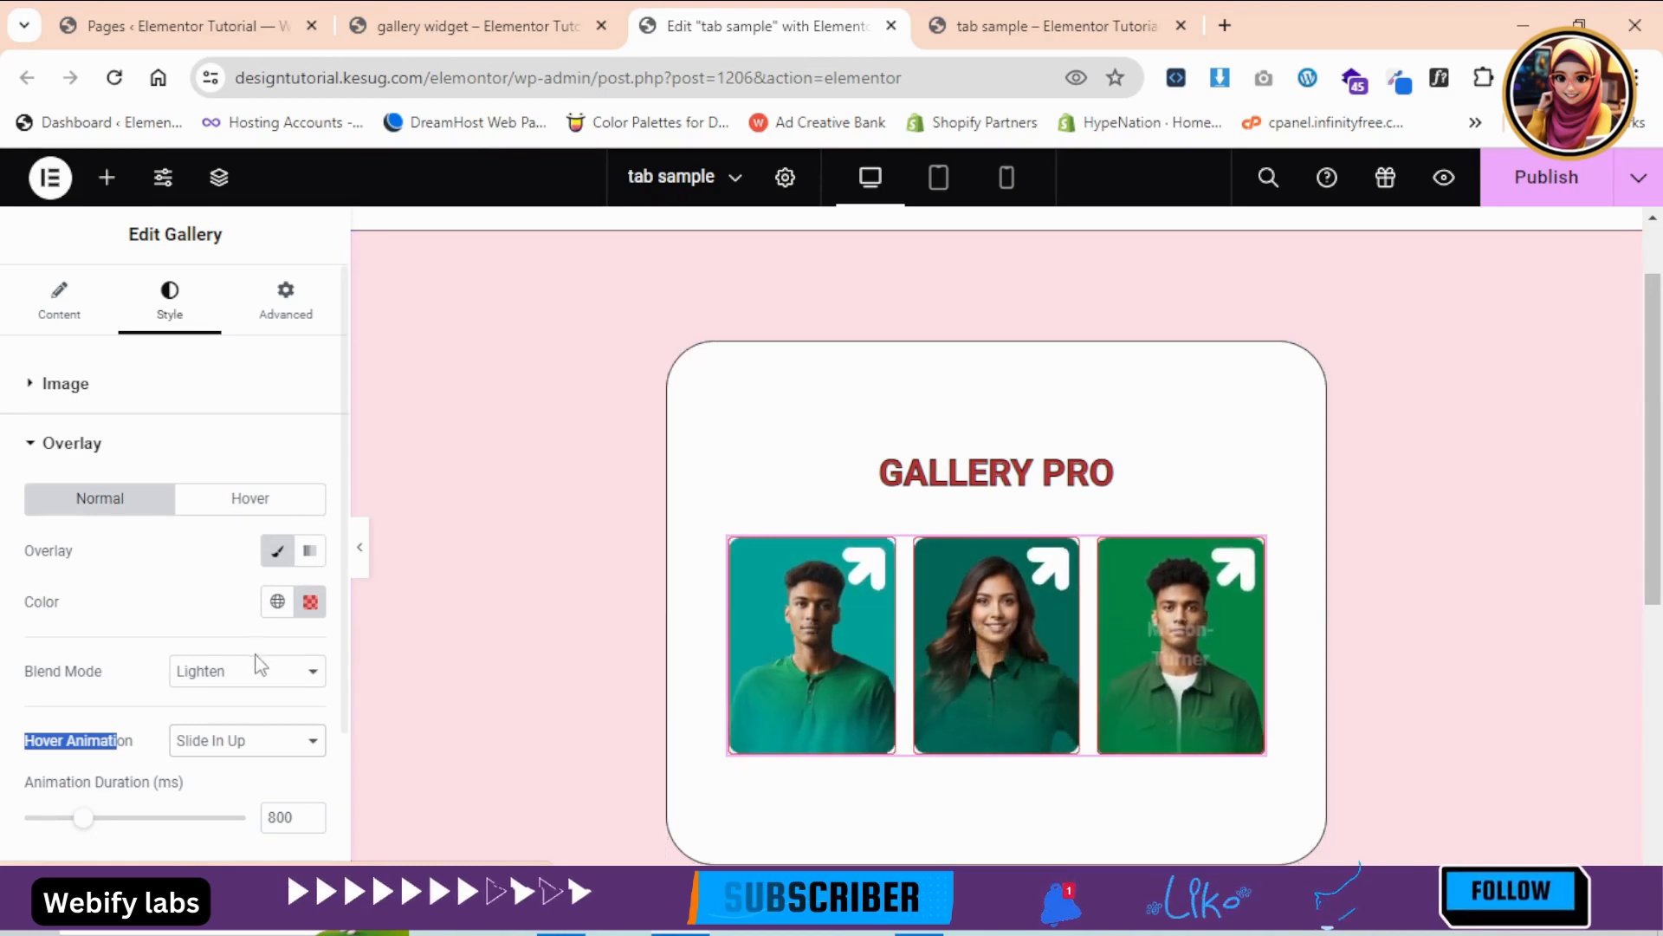
pyautogui.click(216, 742)
pyautogui.click(221, 654)
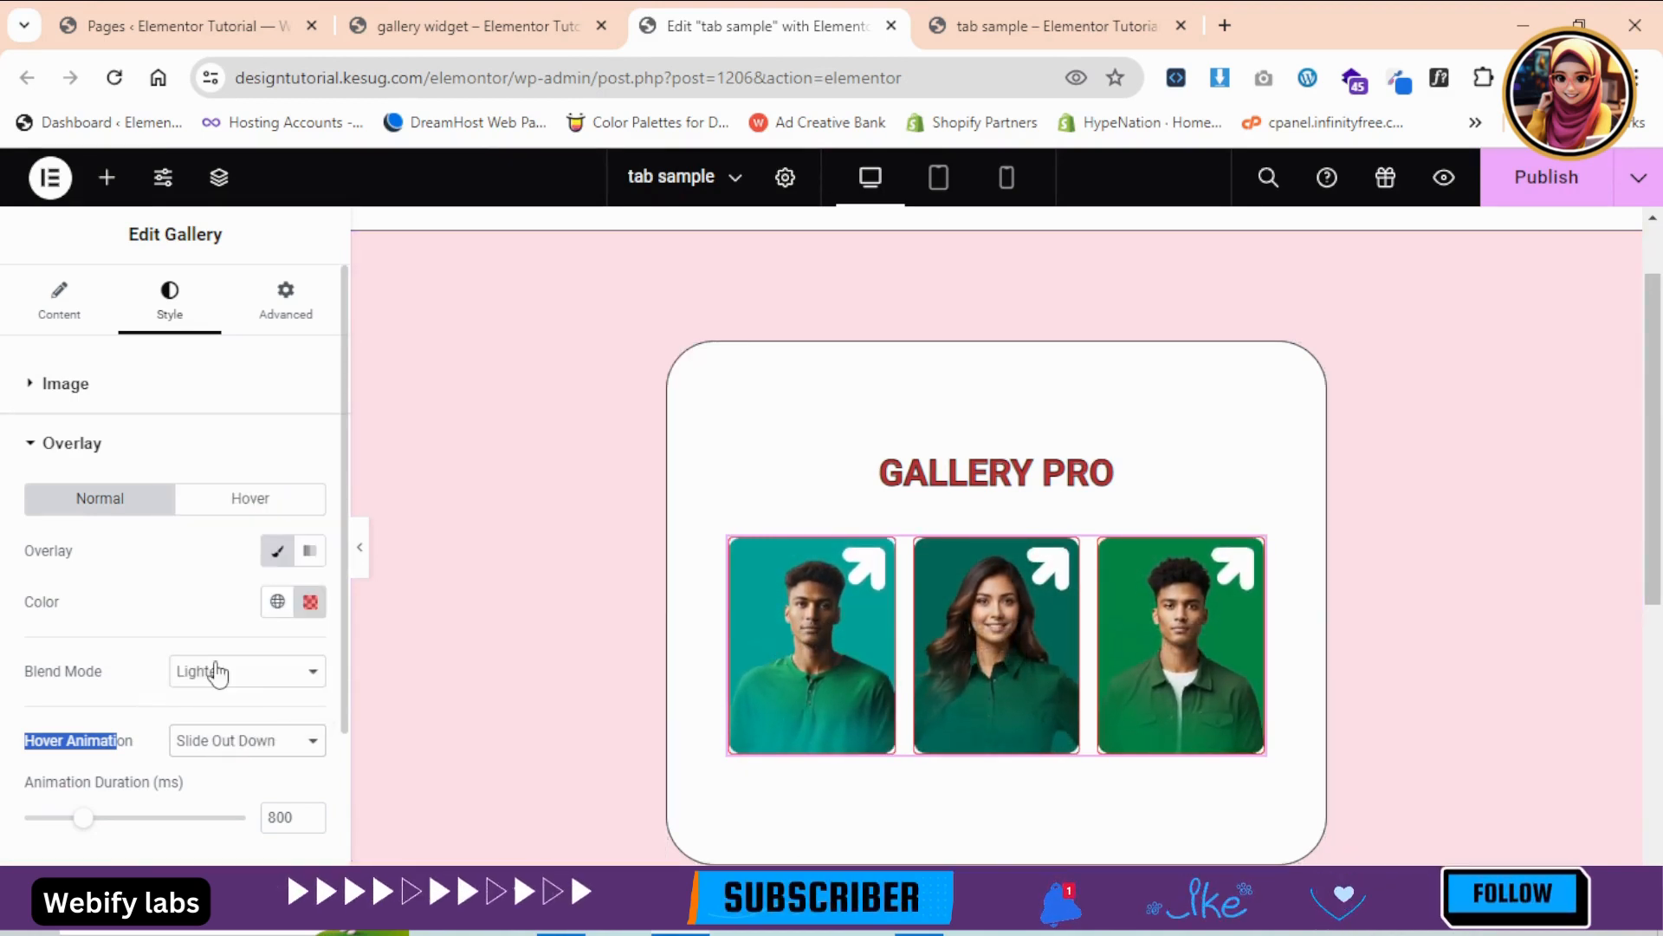
pyautogui.click(236, 741)
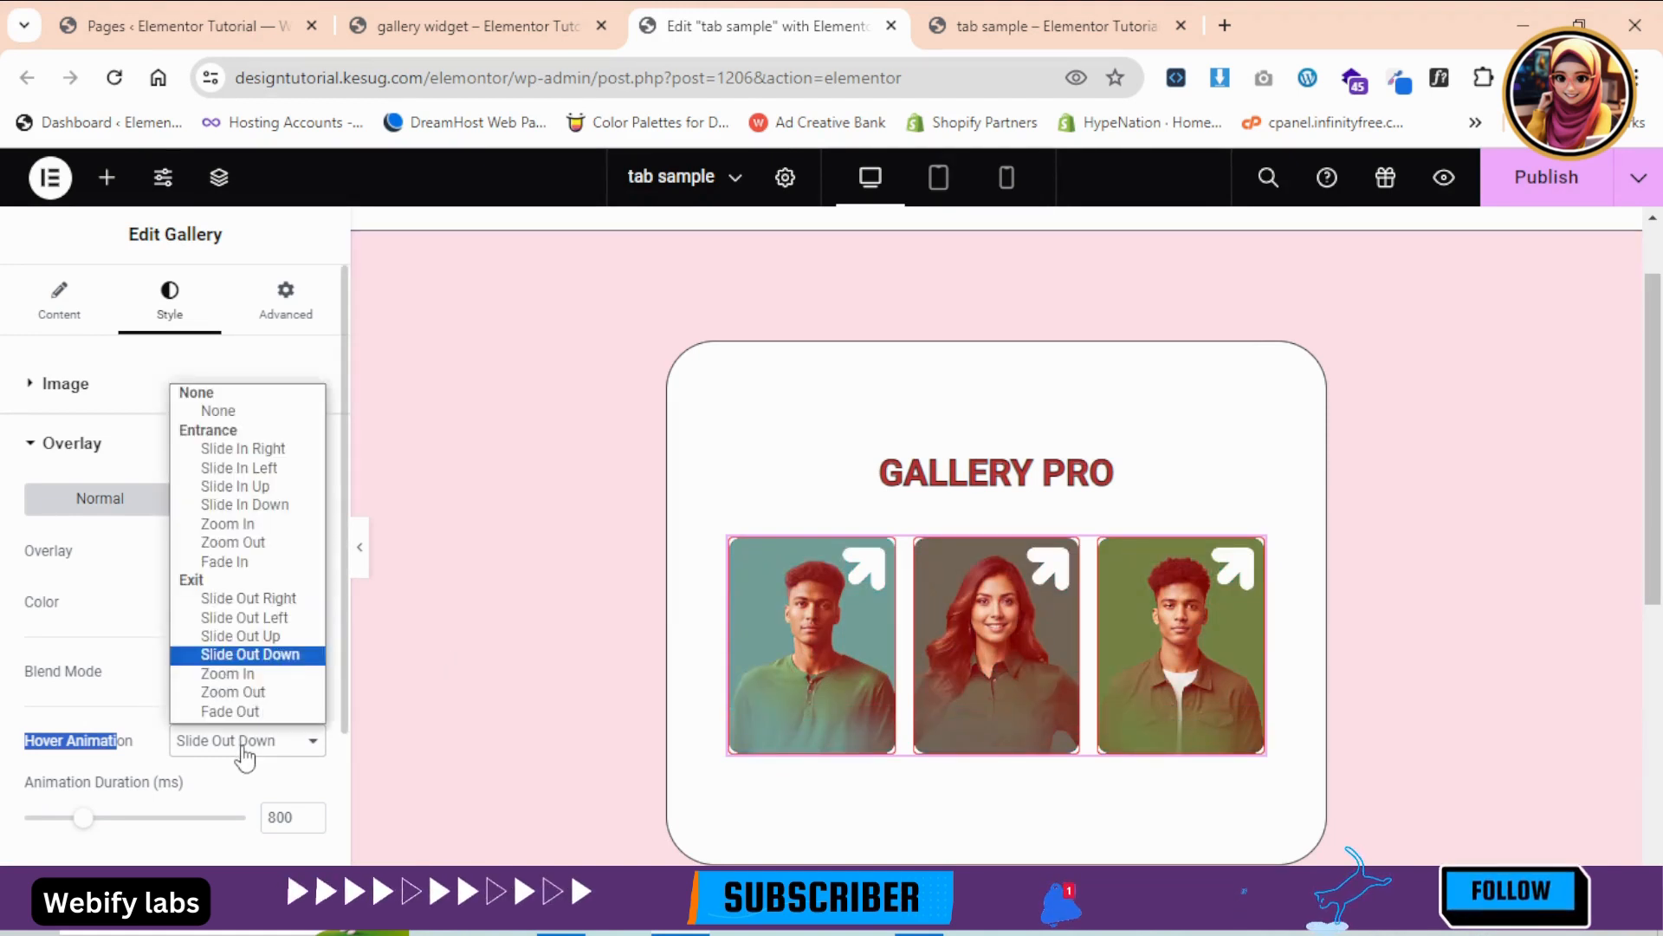
pyautogui.click(232, 542)
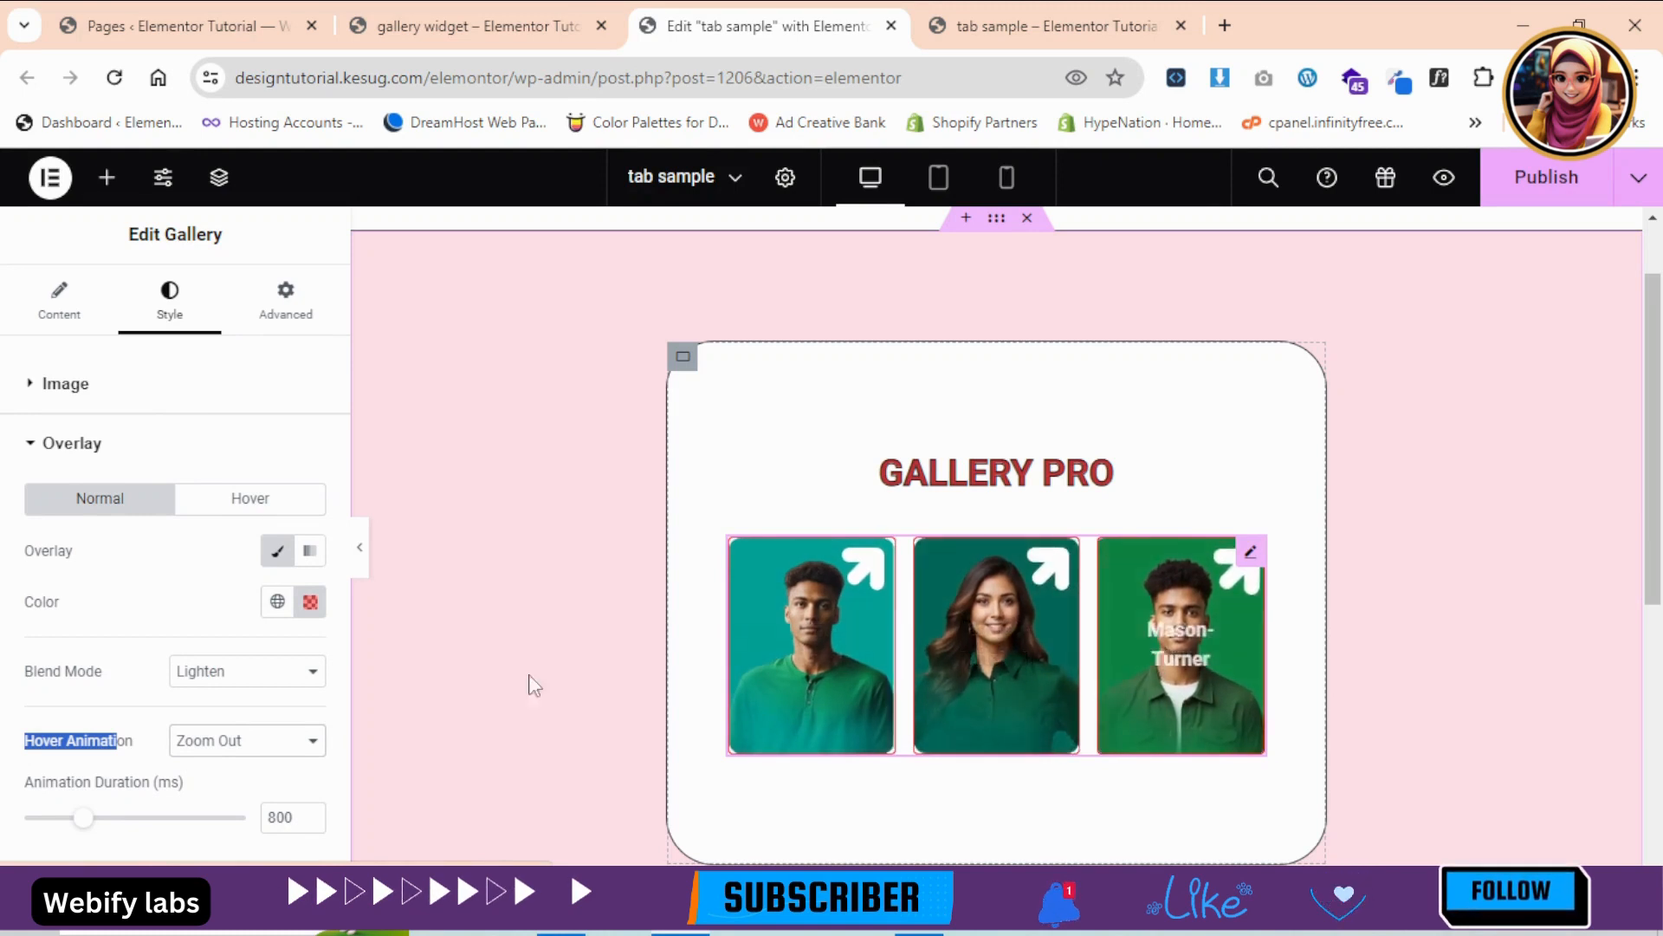
pyautogui.click(289, 751)
pyautogui.click(260, 687)
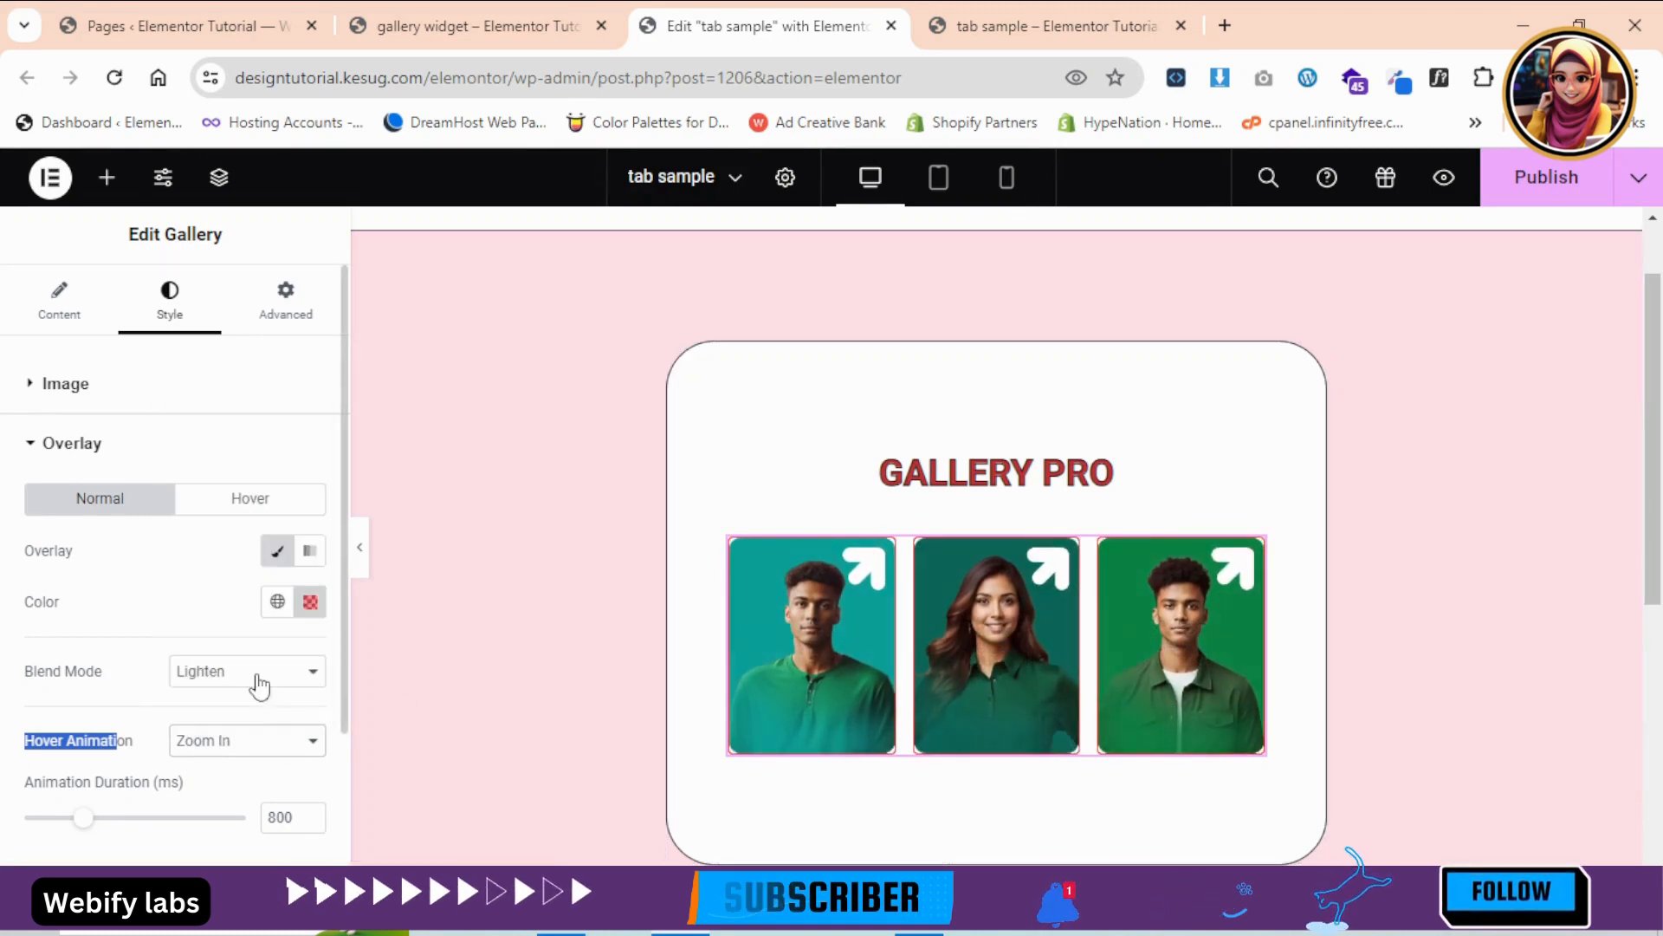
# - Set the overlay's hover animation to Fade Out with an animation duration of 0 ms
pyautogui.click(230, 743)
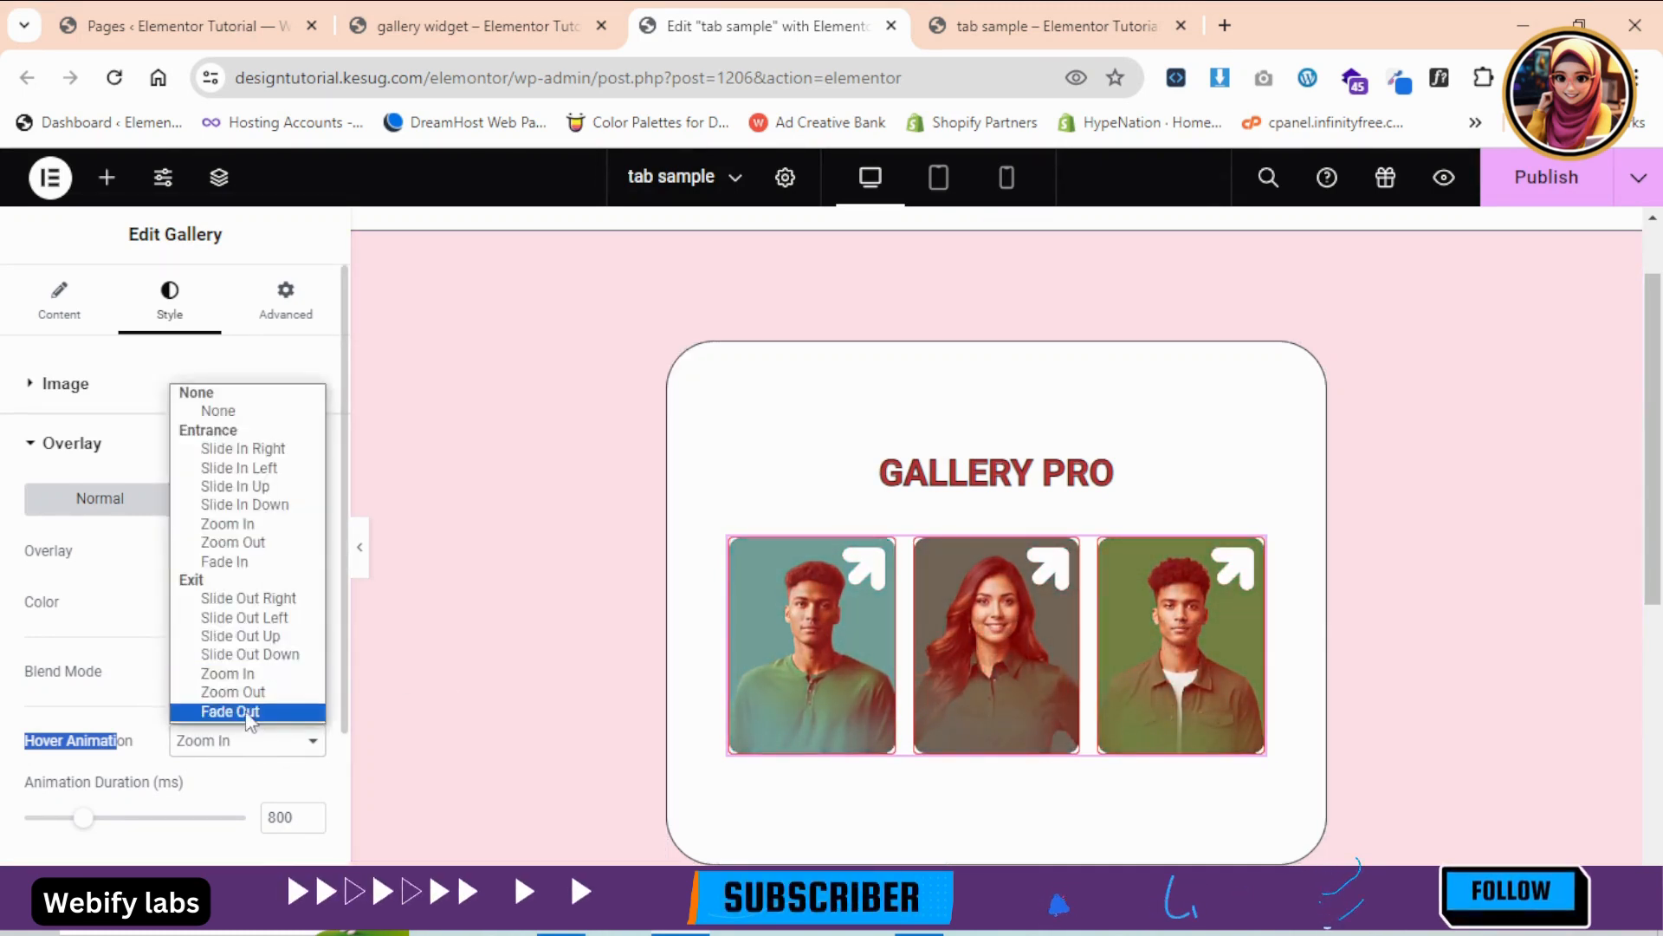
pyautogui.click(245, 710)
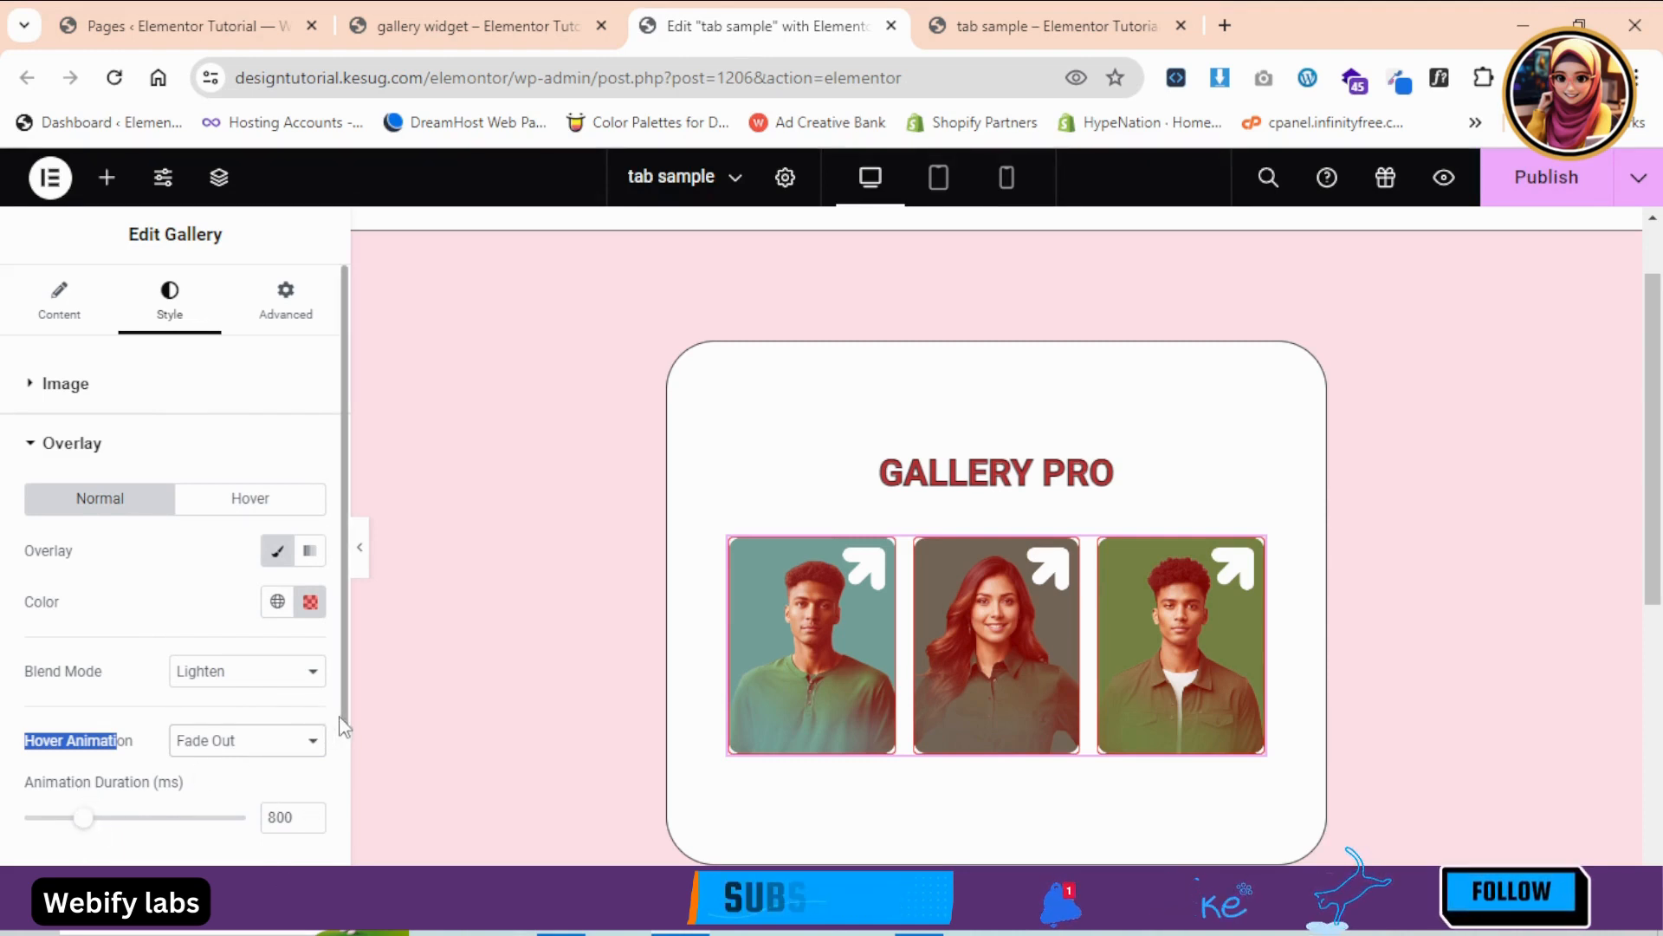
pyautogui.scroll(-3, 344, 732)
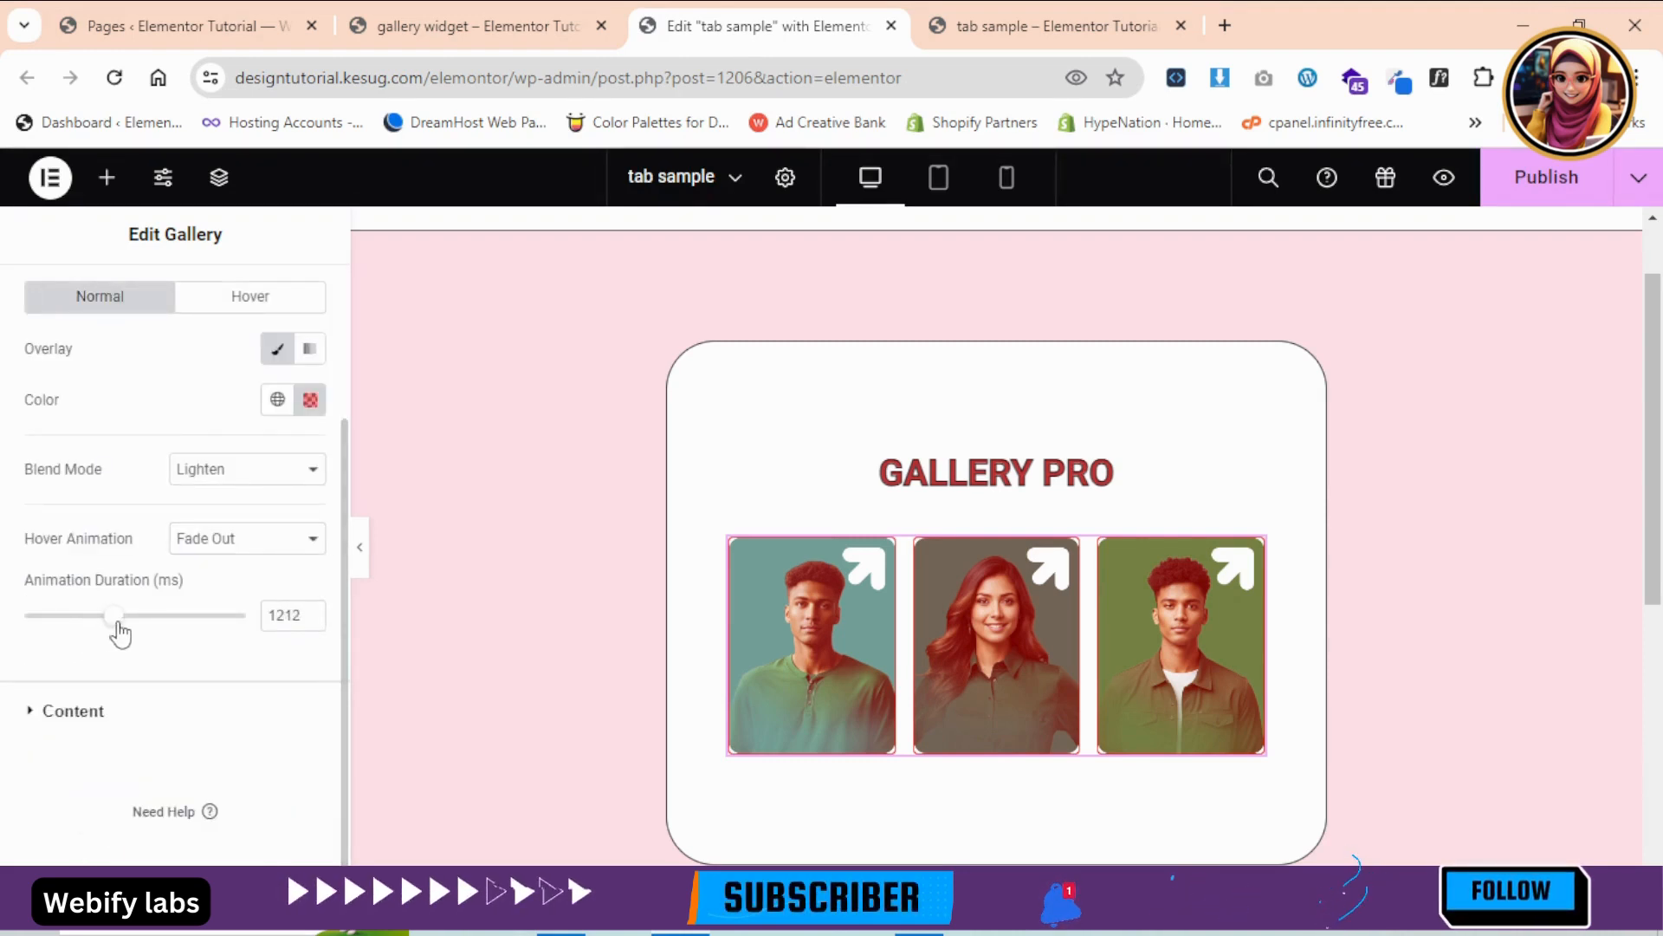
pyautogui.moveTo(119, 624); pyautogui.dragTo(130, 623)
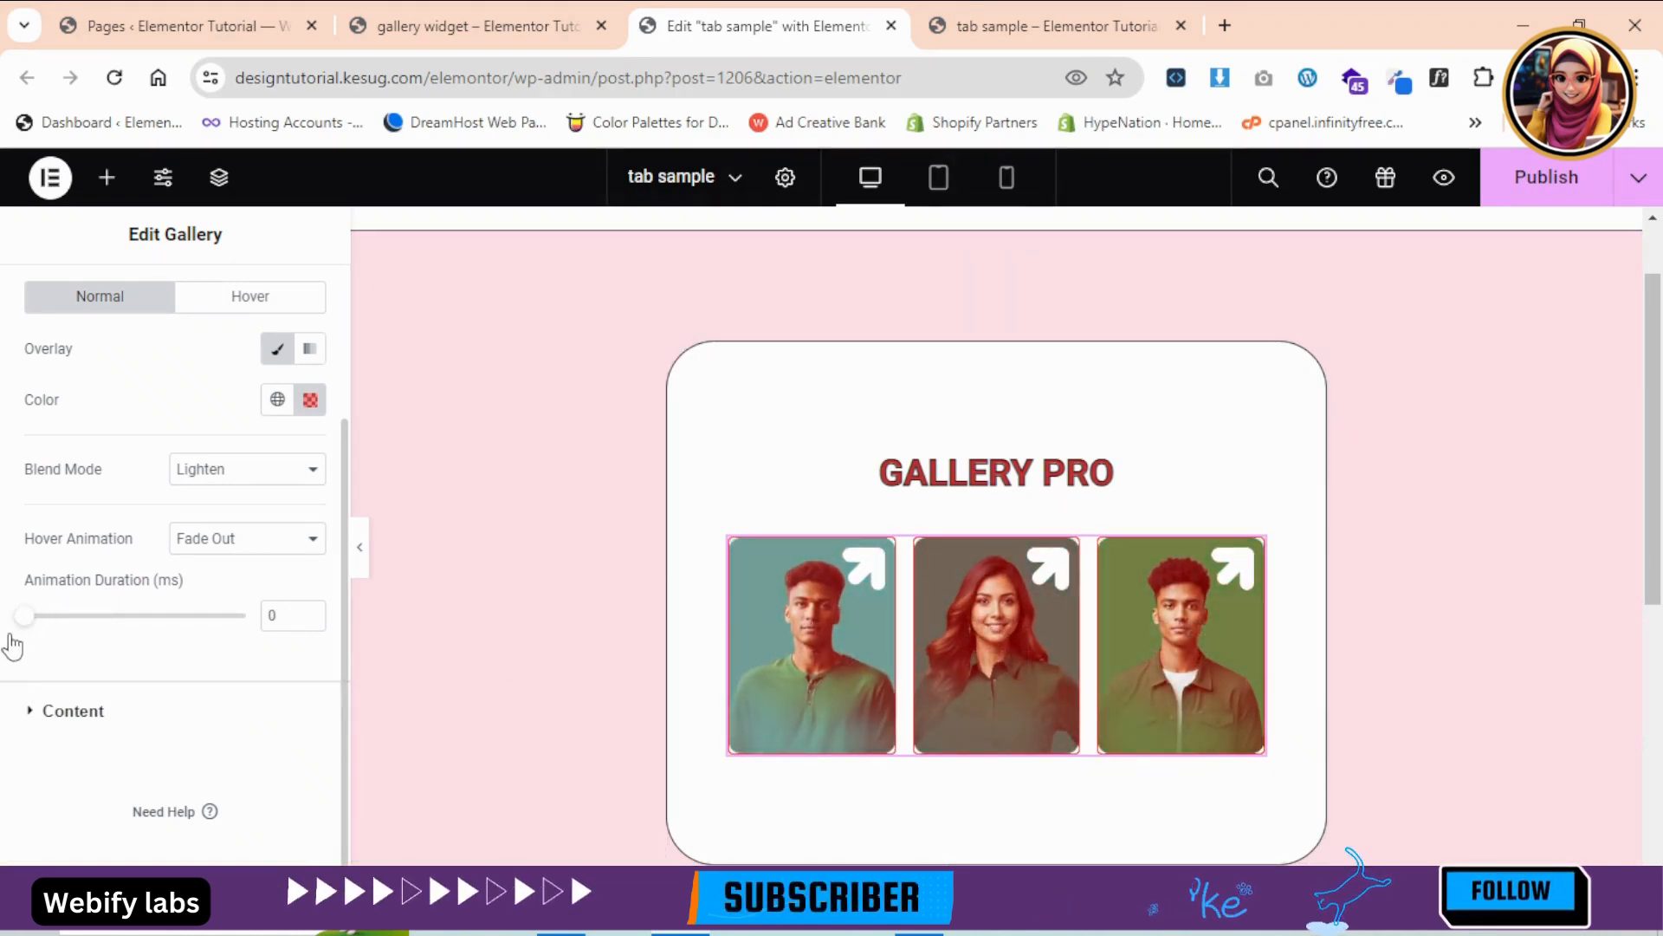
# - Try right and center alignment for the gallery's content text in the Style settings and settle on left alignment
pyautogui.click(35, 712)
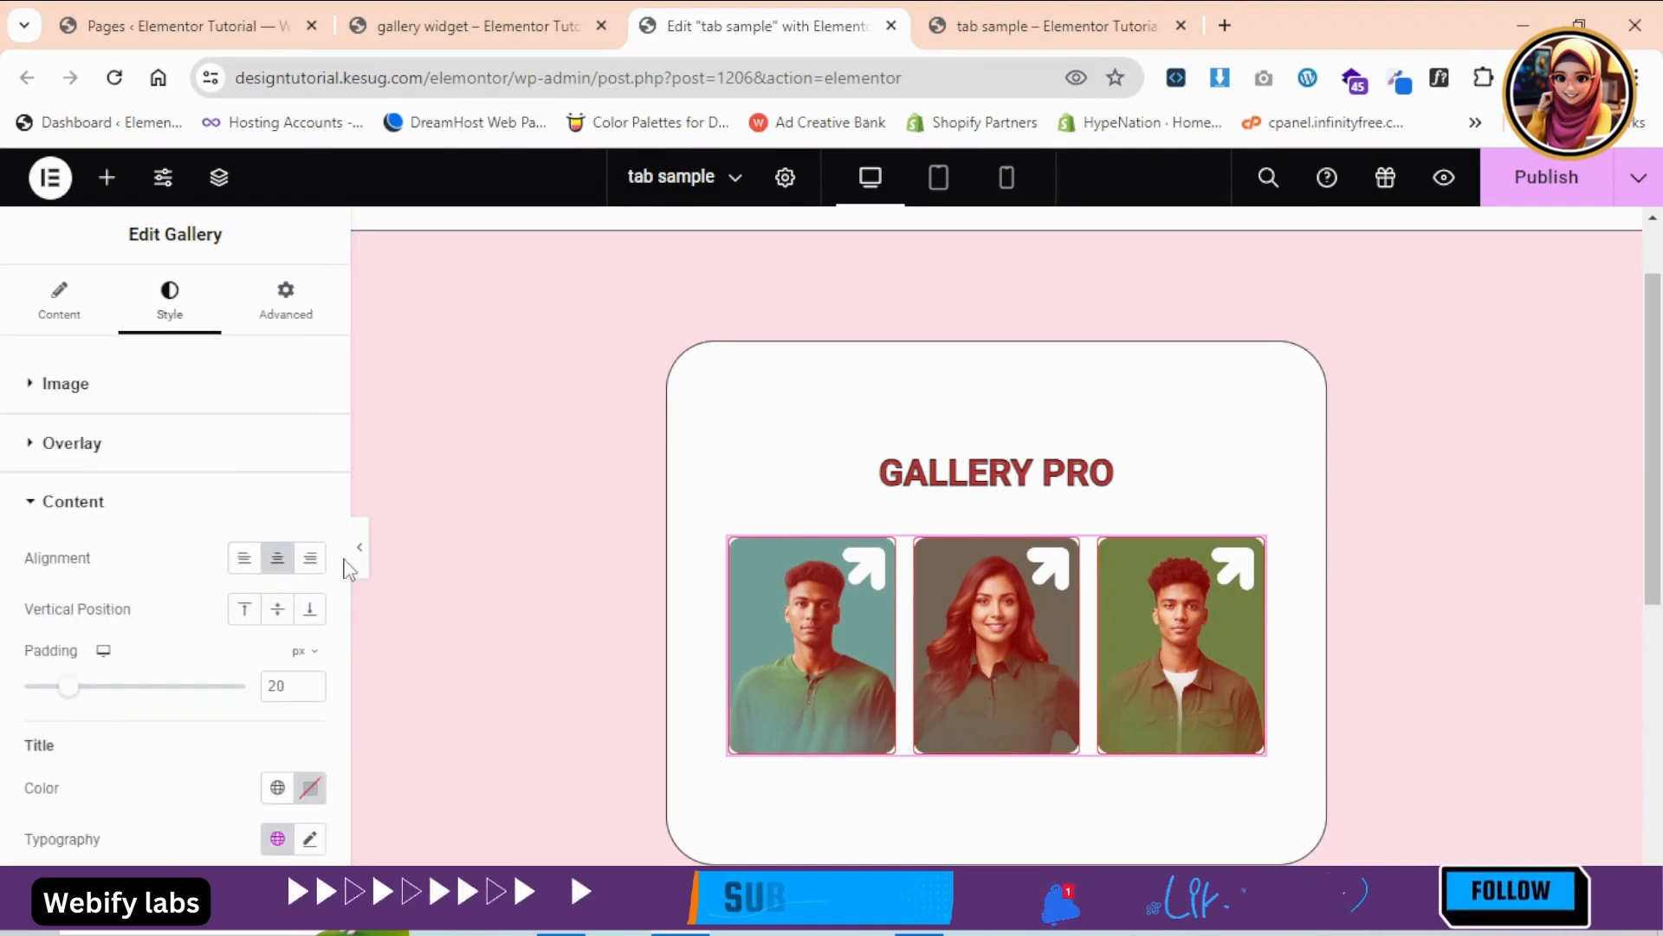
pyautogui.scroll(-2, 96, 399)
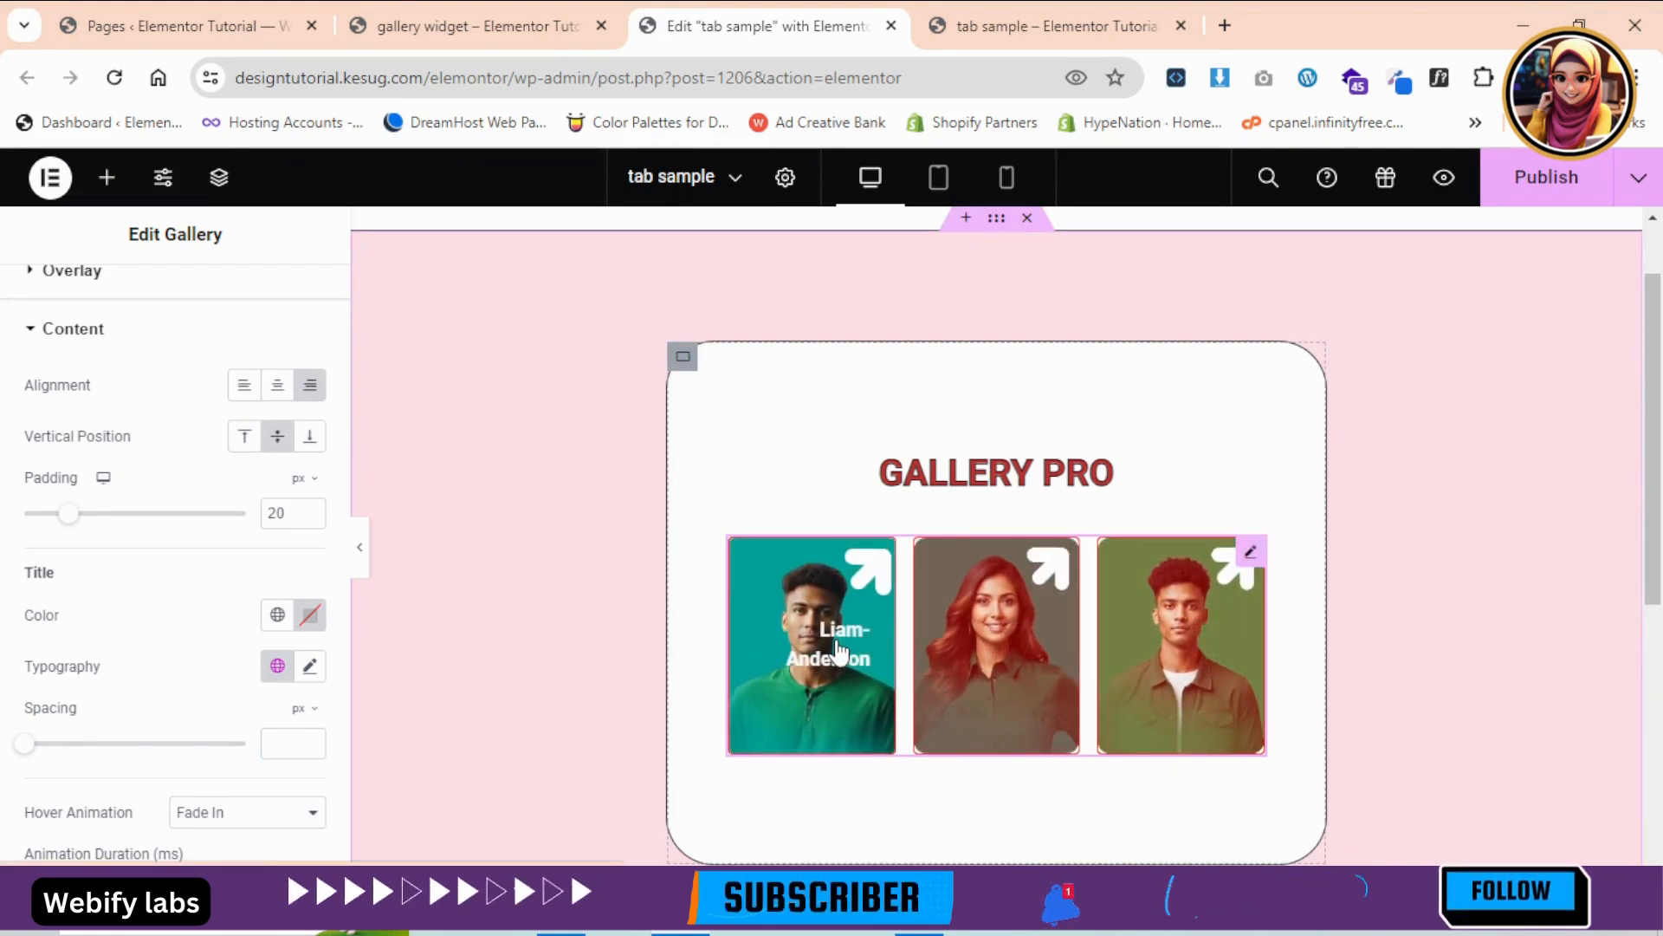
pyautogui.click(287, 398)
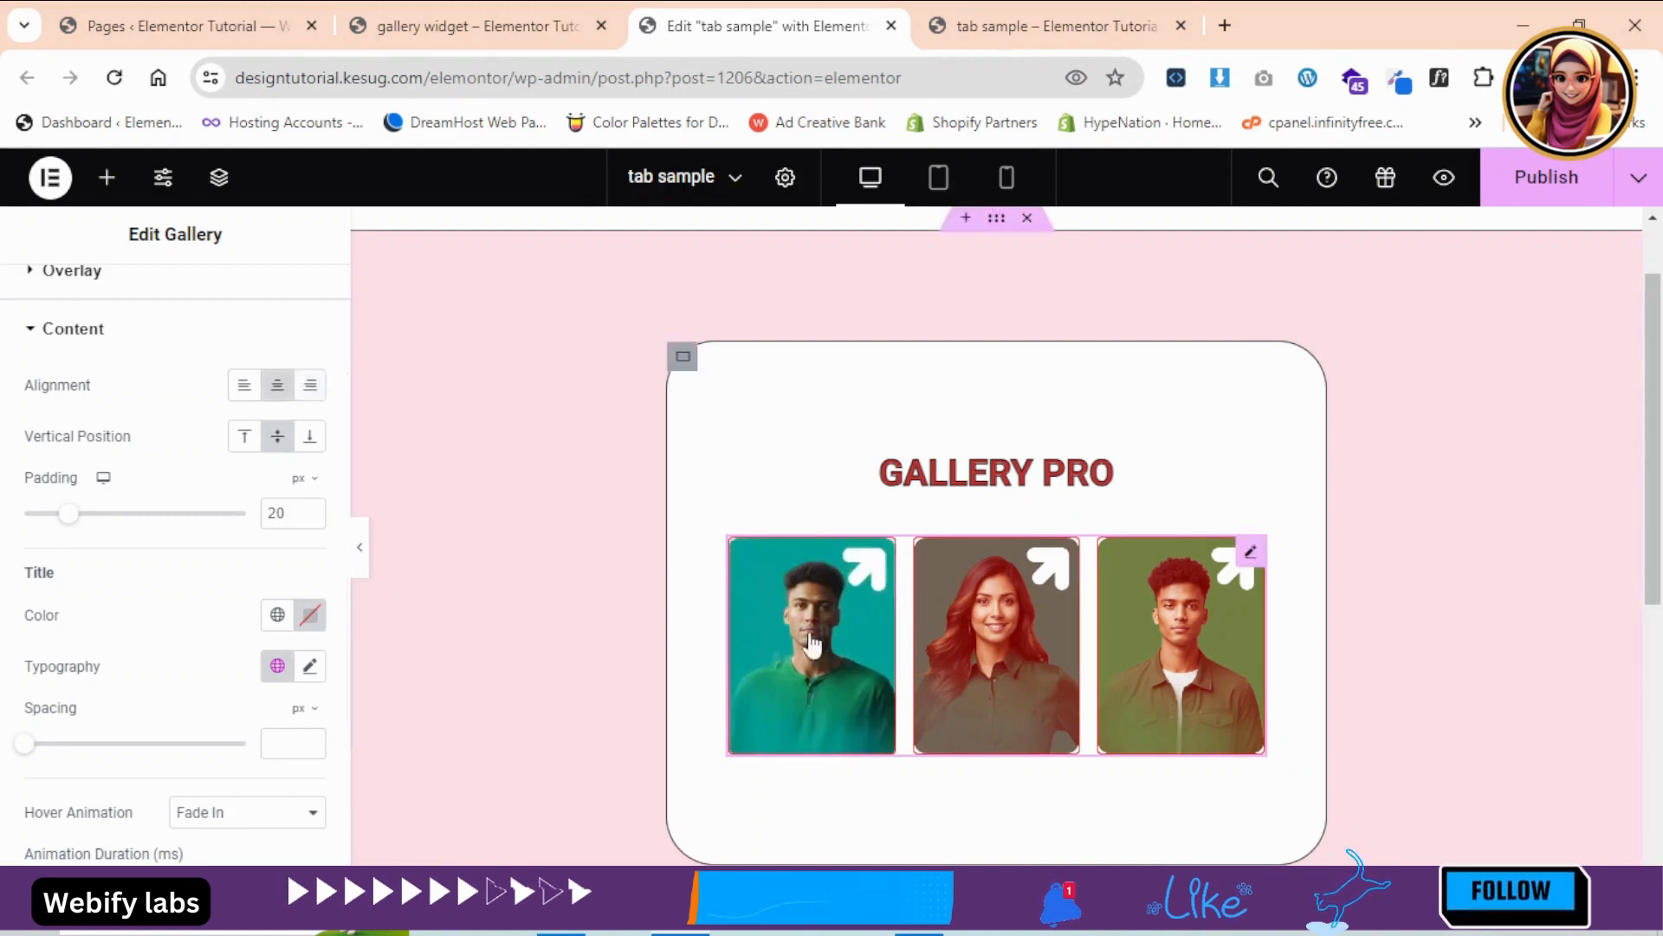
pyautogui.click(240, 397)
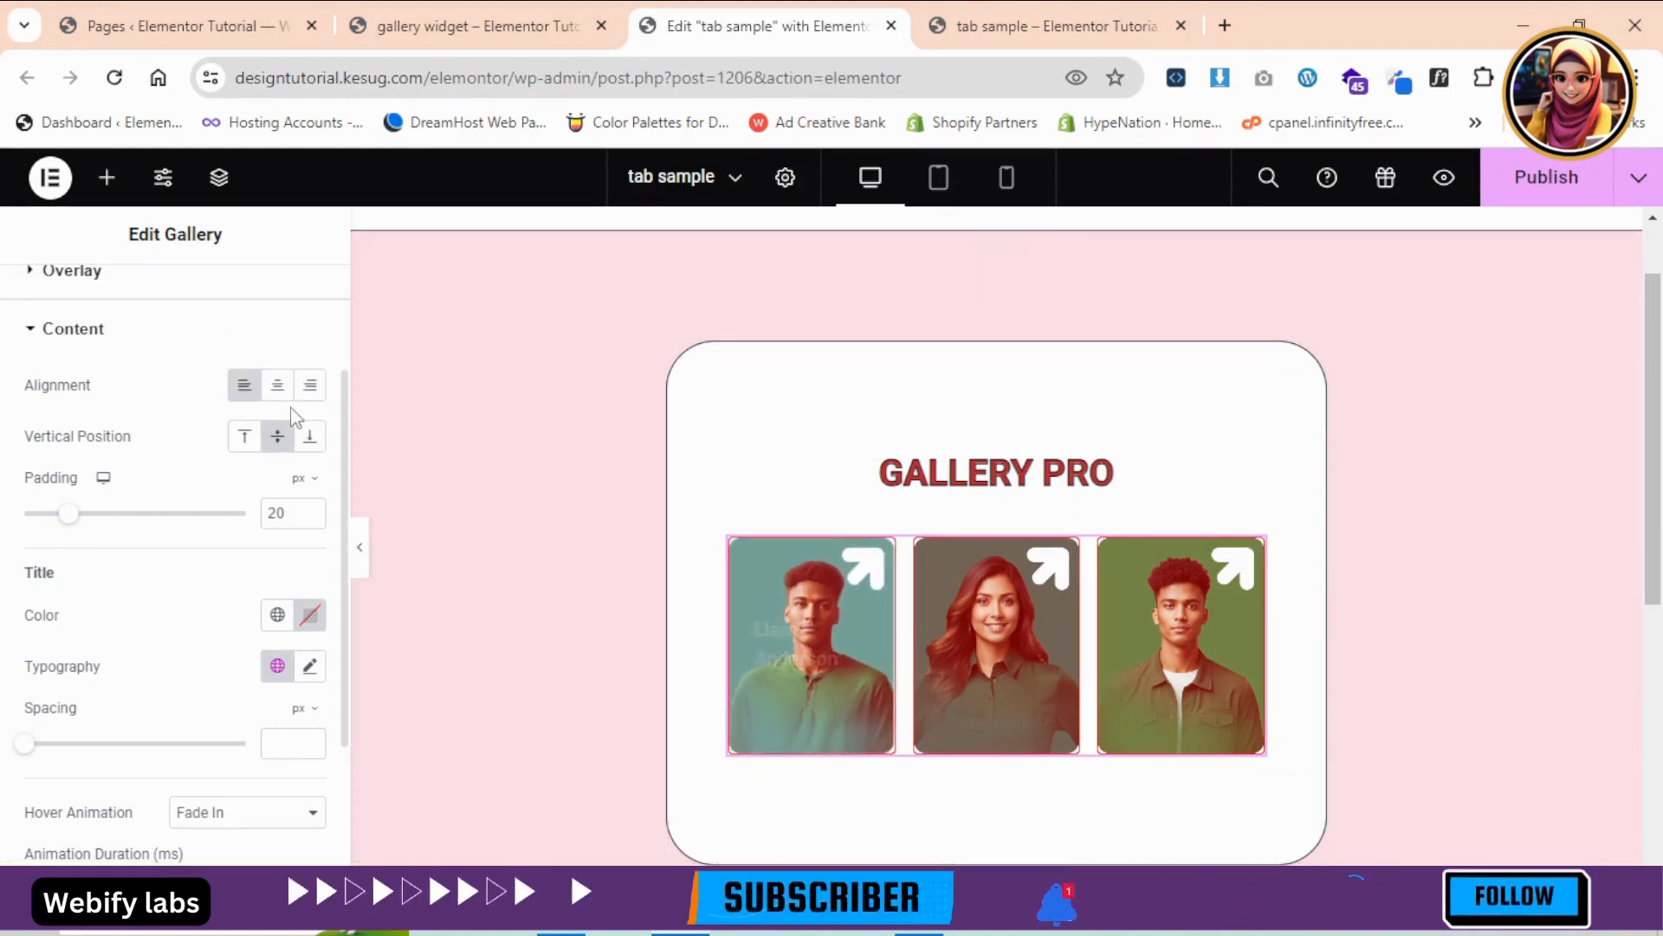
# - Try the top vertical position for the content text, settle on the bottom position and set its padding to 15 px
pyautogui.click(246, 440)
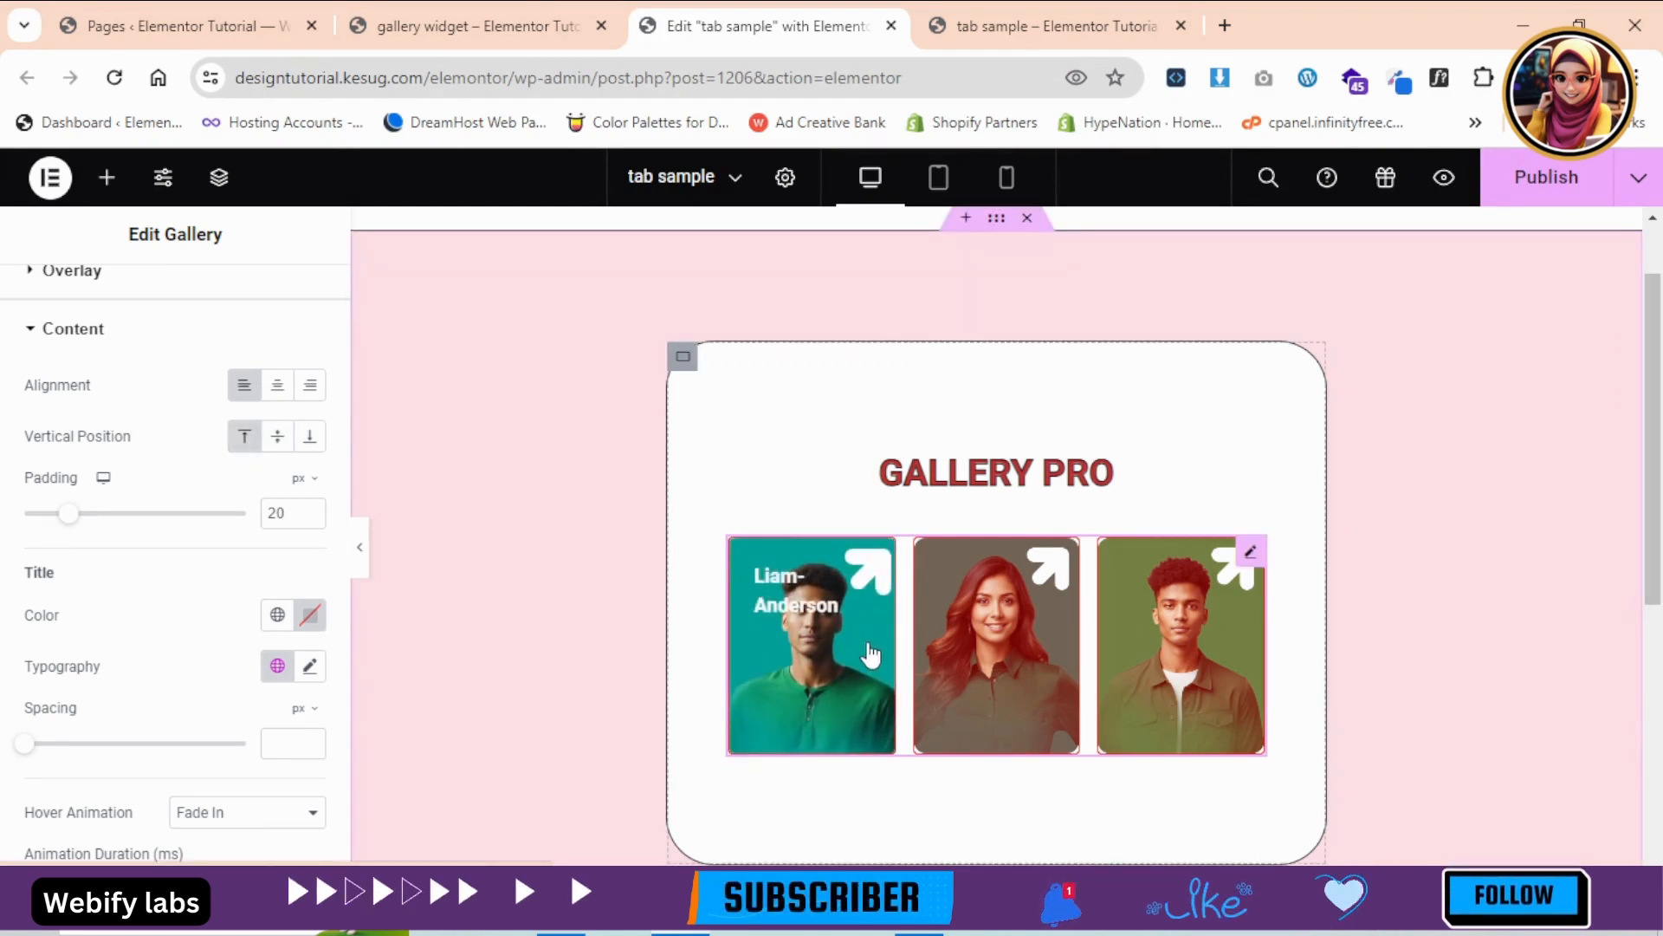
pyautogui.click(309, 439)
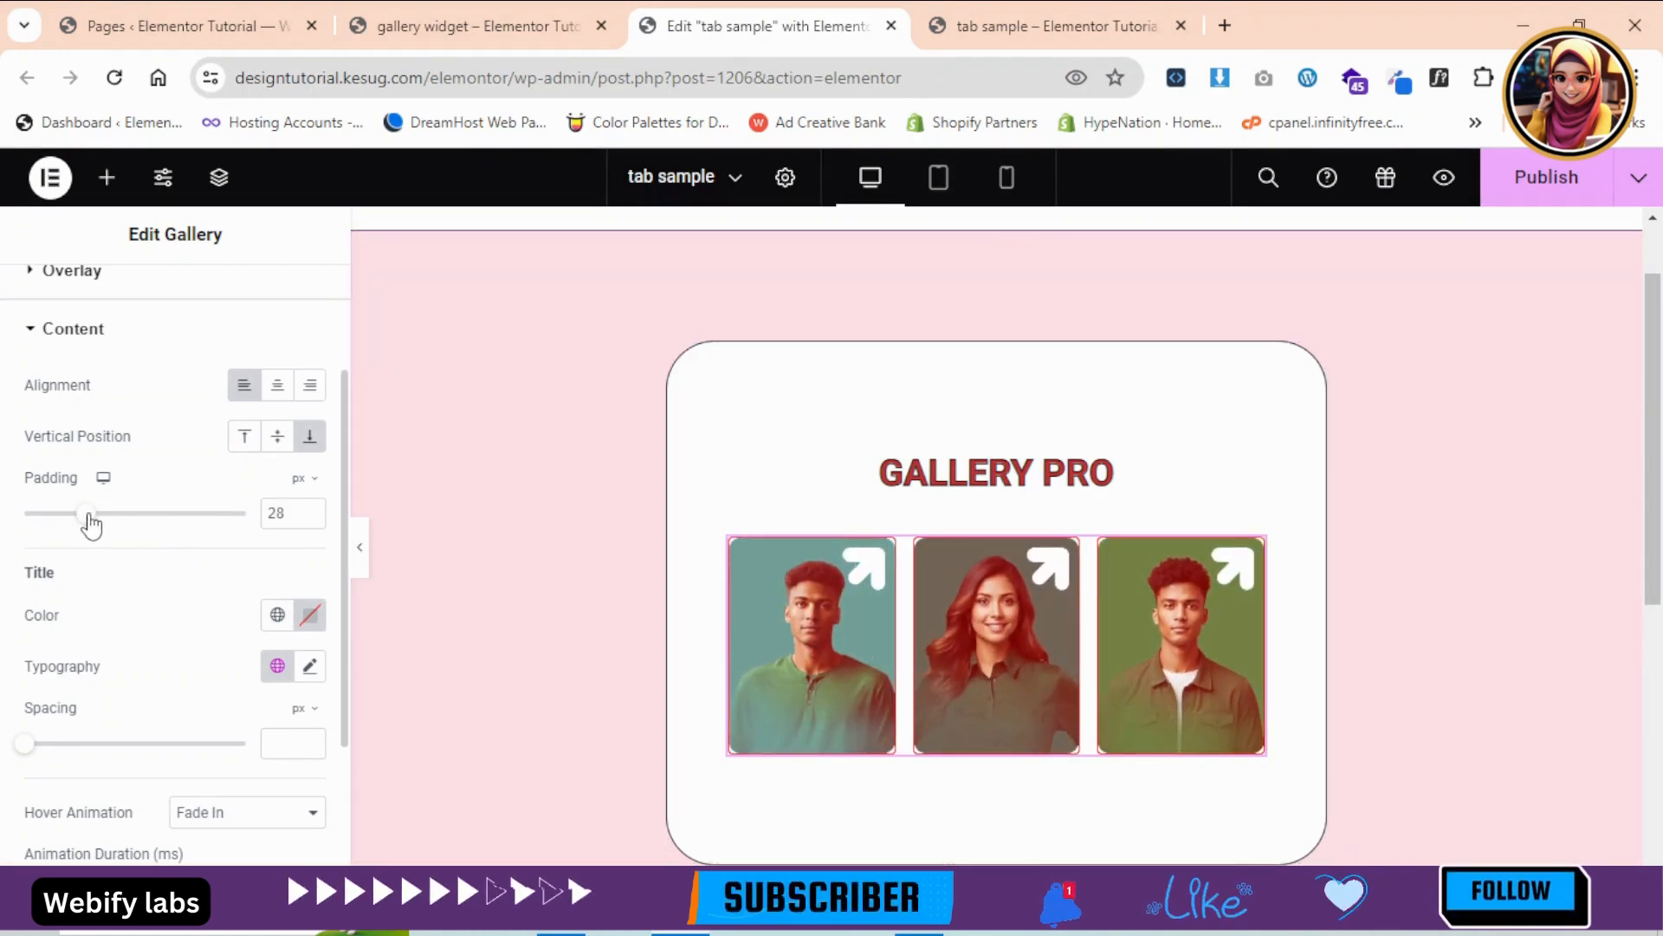
pyautogui.moveTo(152, 525); pyautogui.dragTo(174, 515)
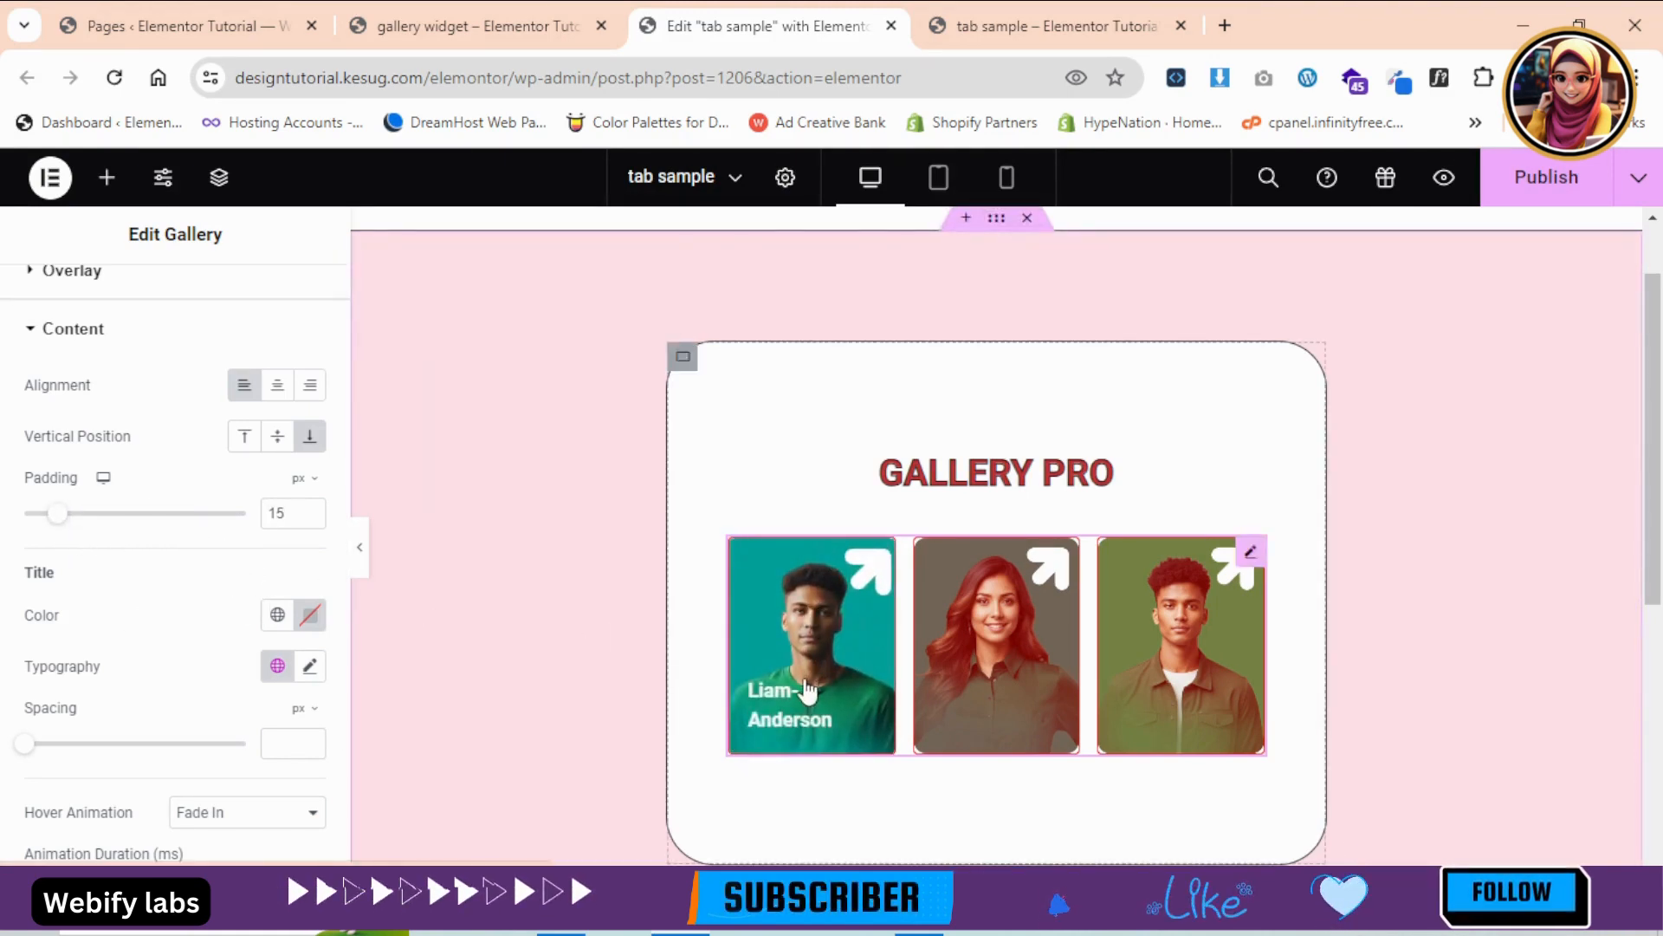
# - Give the image titles the black color #000000 and a spacing of 47 px
pyautogui.click(309, 616)
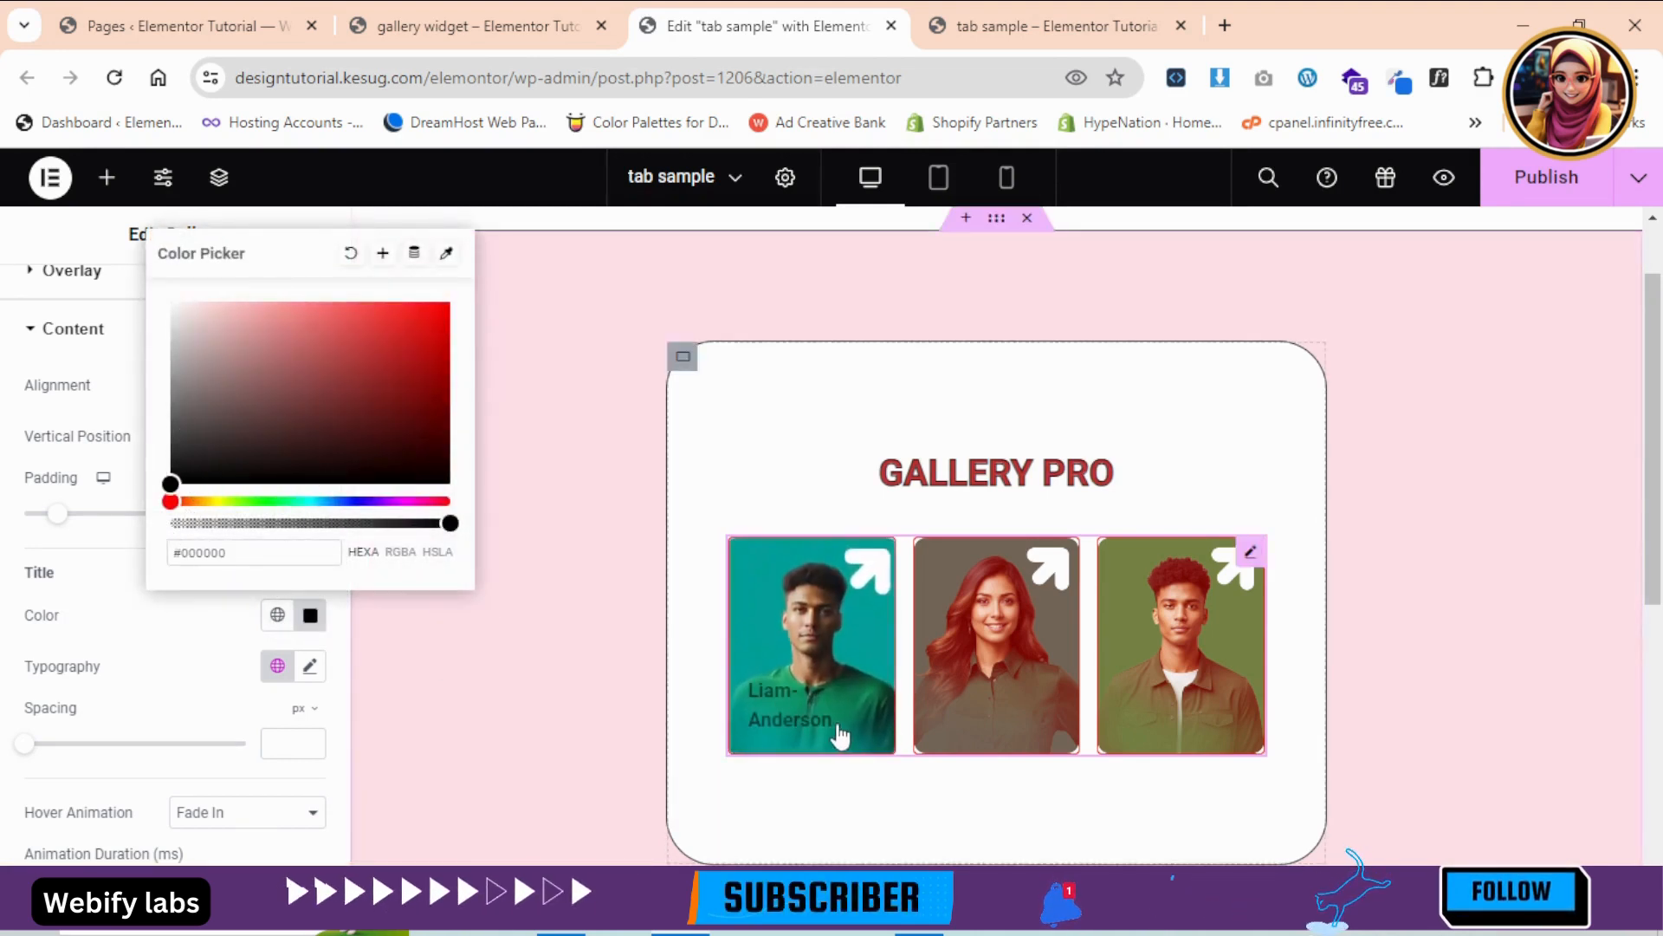
pyautogui.click(304, 693)
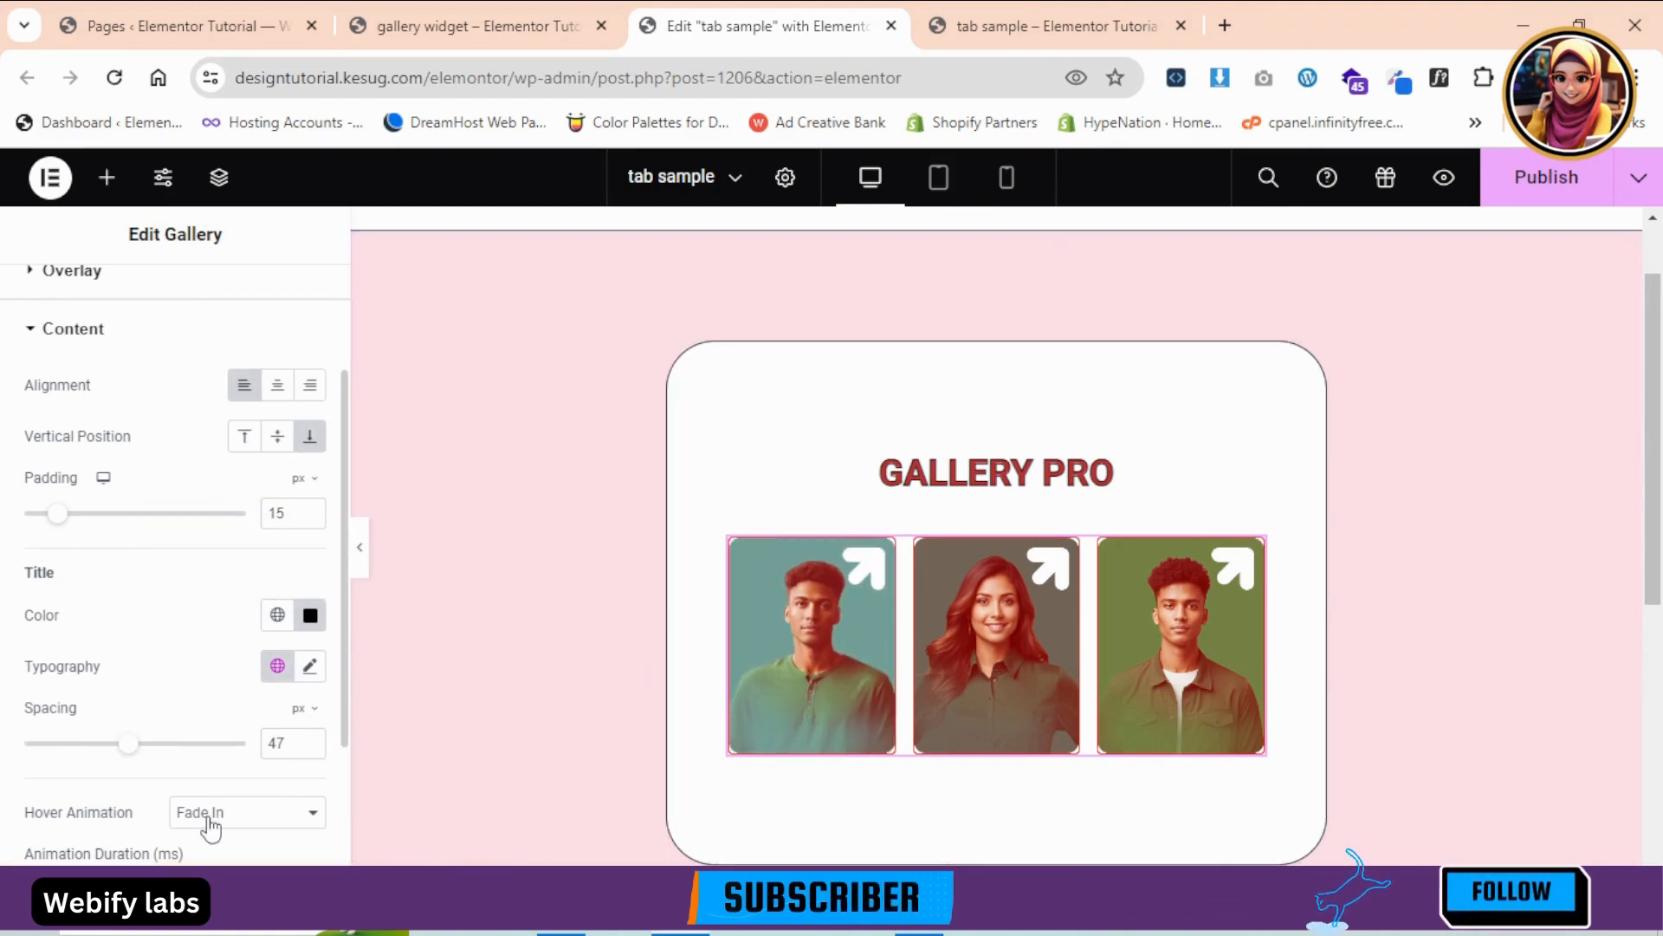
# - Enable Sequenced Animation for the gallery content and preview it on the images
pyautogui.scroll(-2, 12, 802)
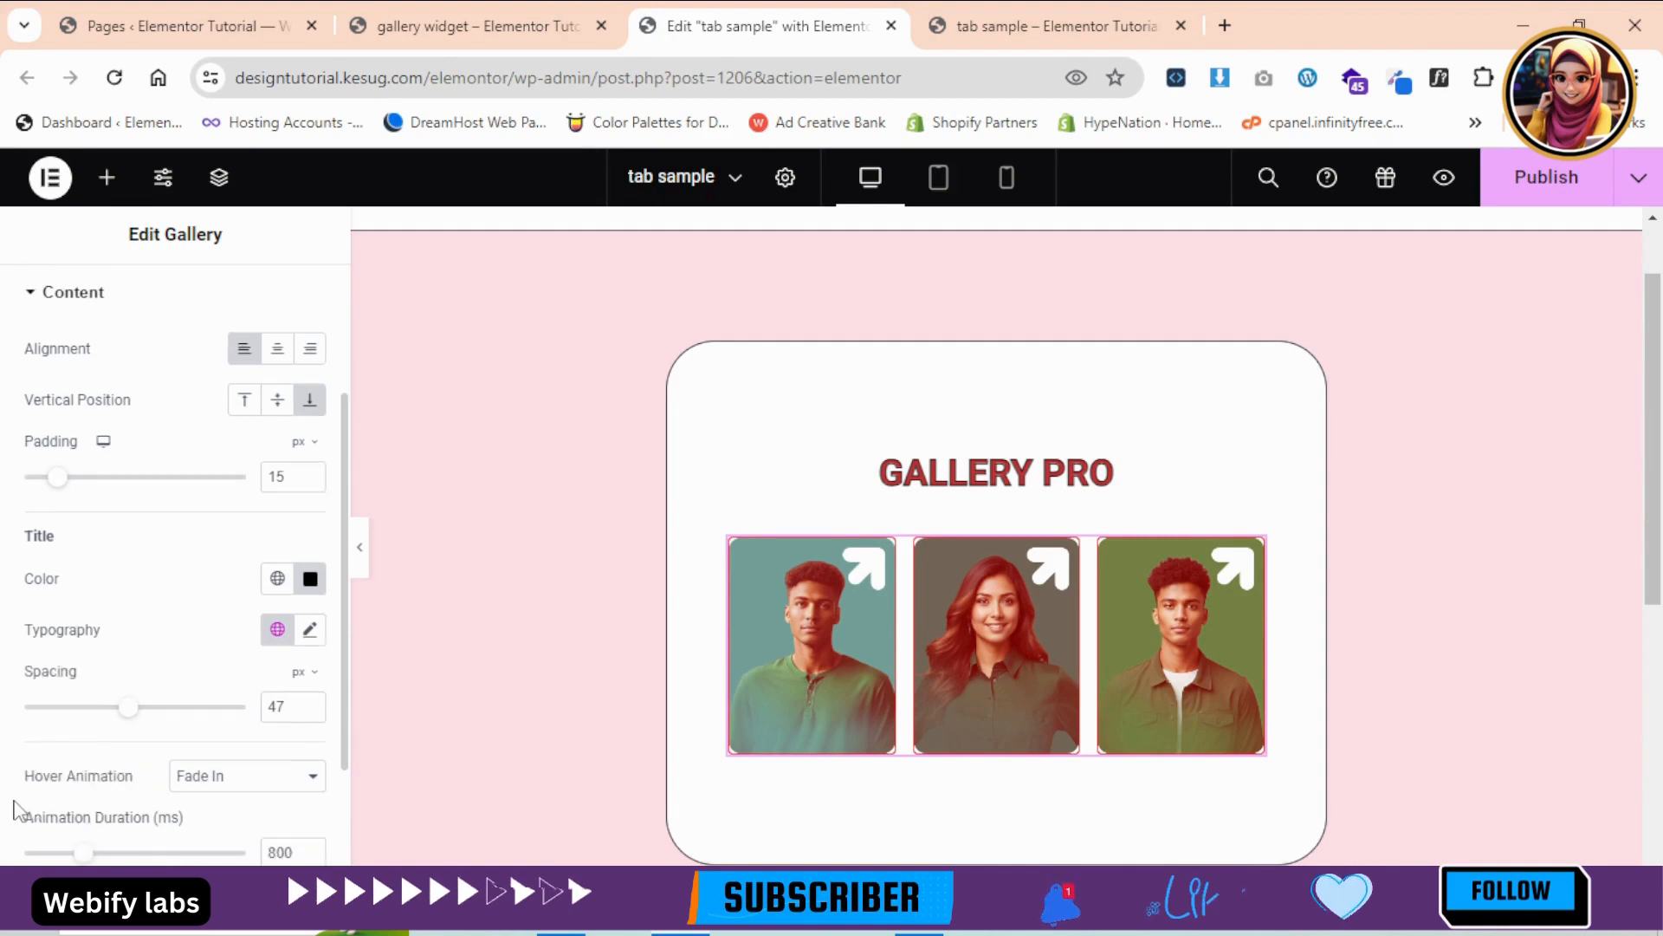
pyautogui.scroll(-2, 263, 652)
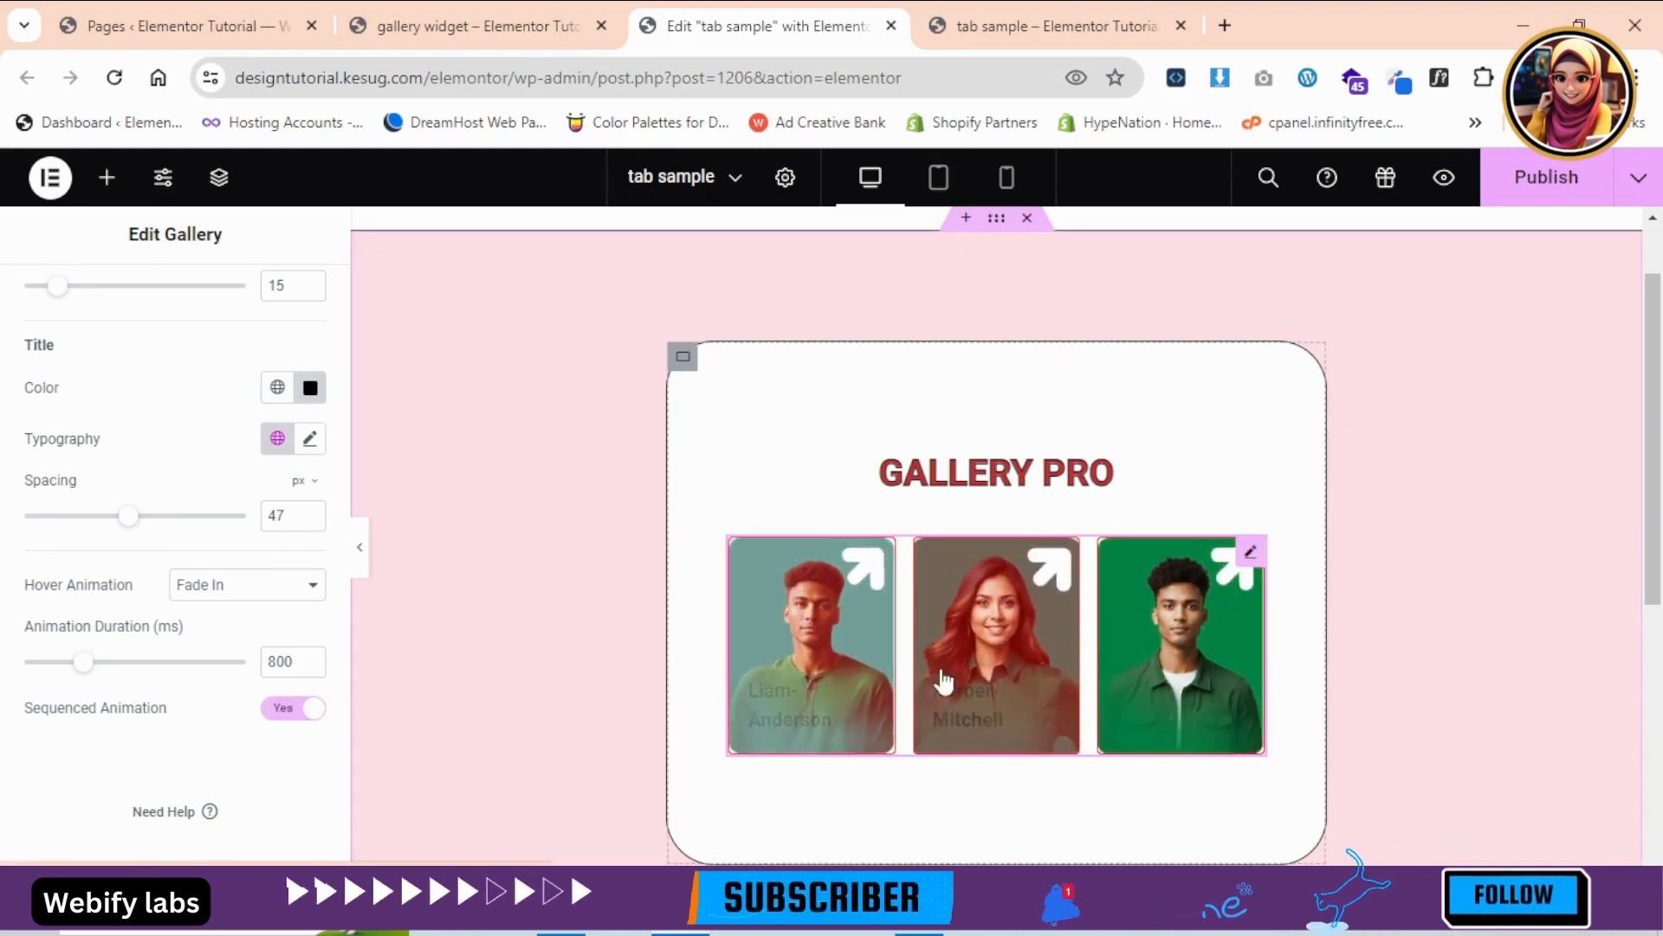
pyautogui.click(297, 716)
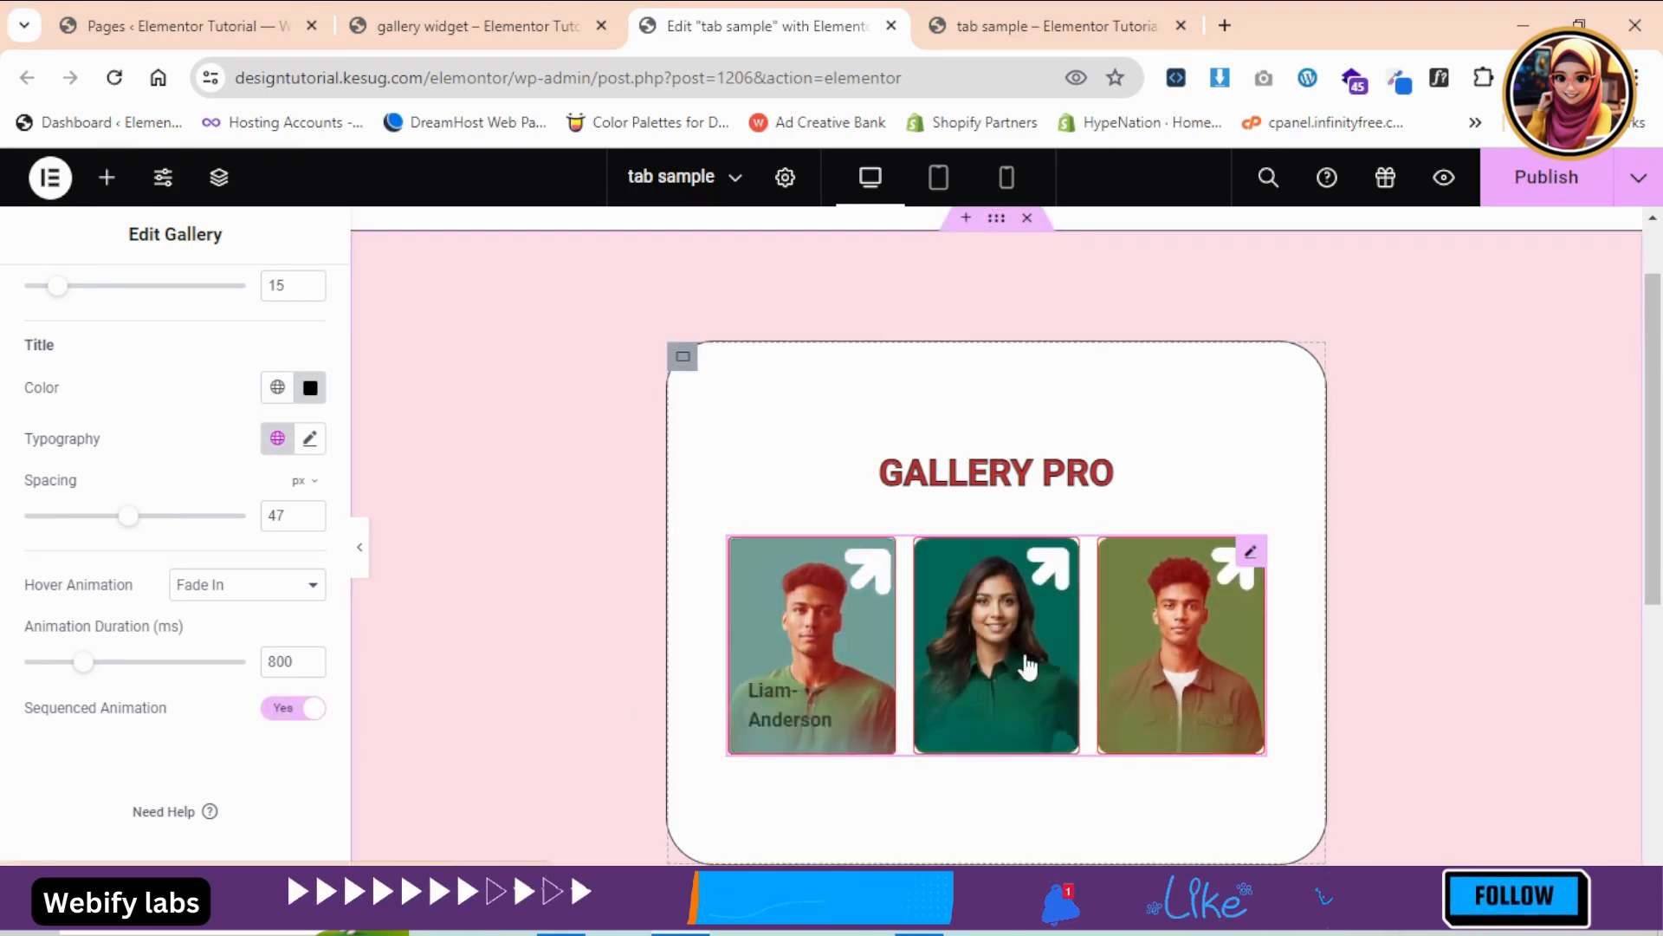
# - Change the gallery's type to Multiple in its content settings
pyautogui.scroll(5, 344, 473)
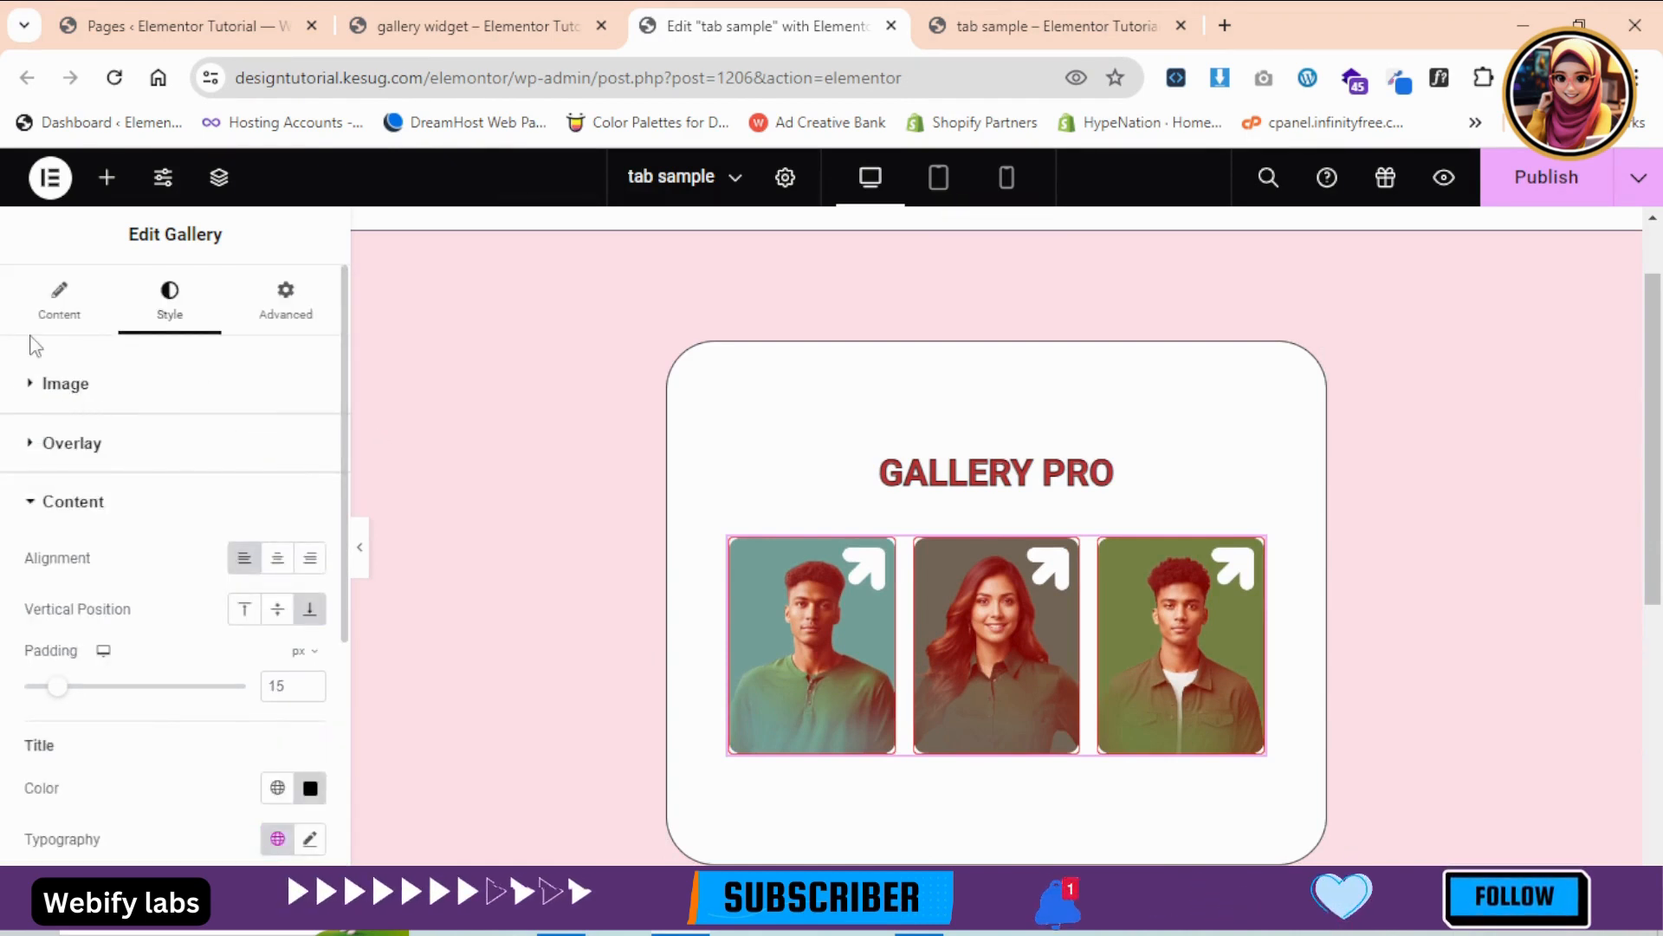
pyautogui.click(47, 308)
pyautogui.click(278, 446)
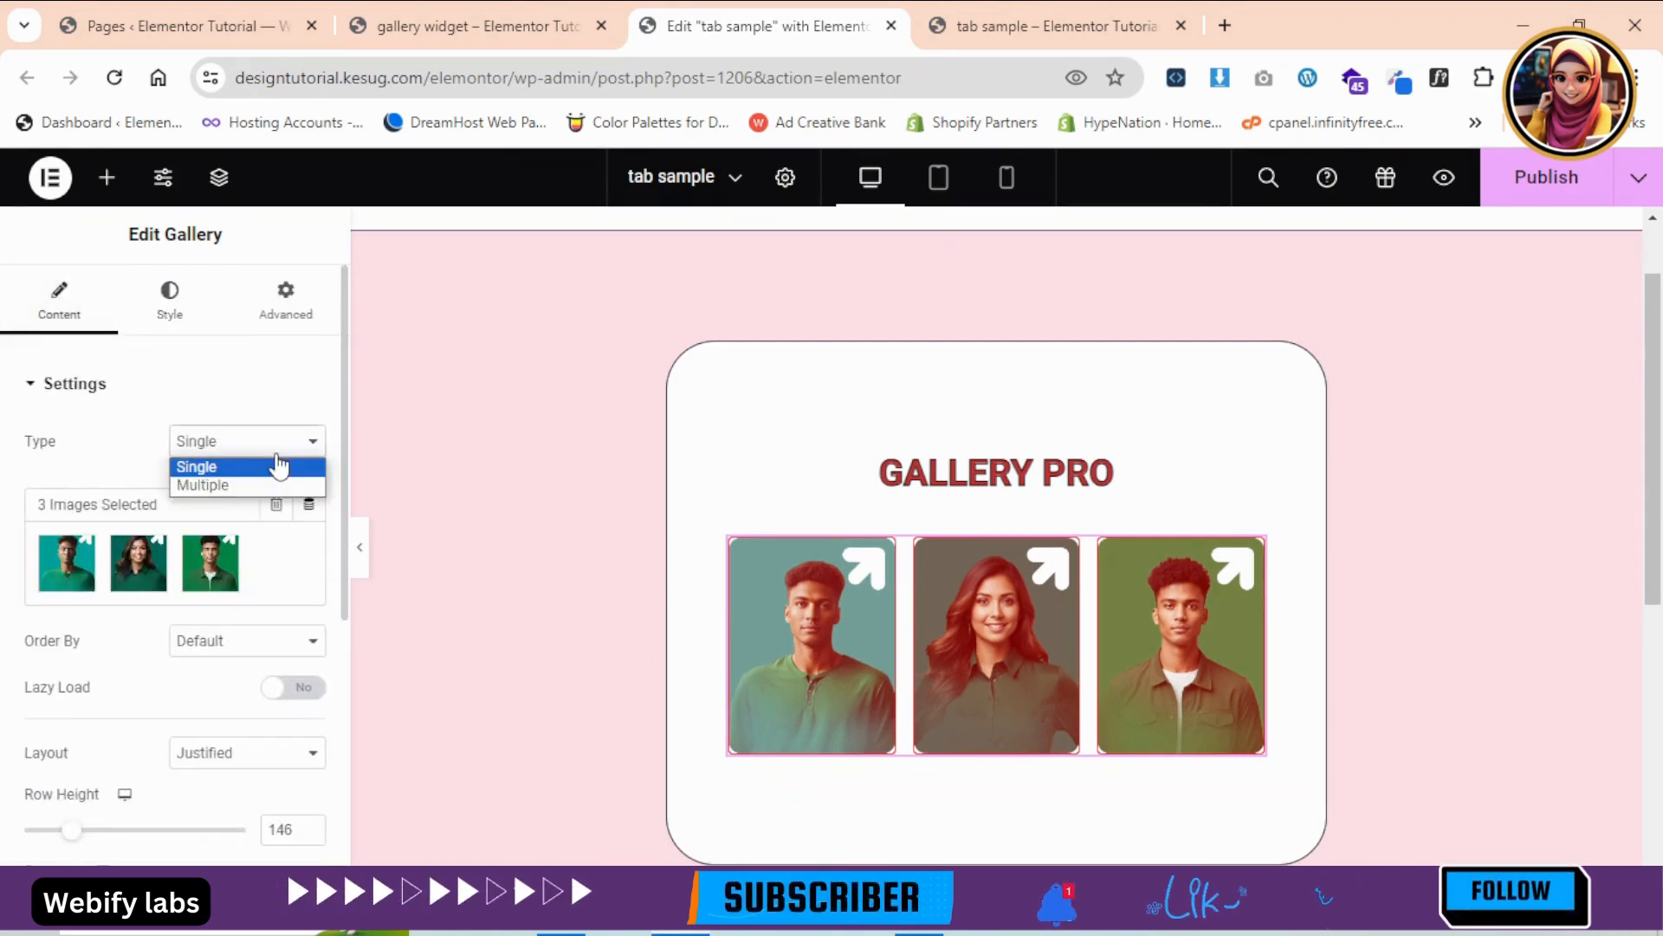
pyautogui.click(133, 443)
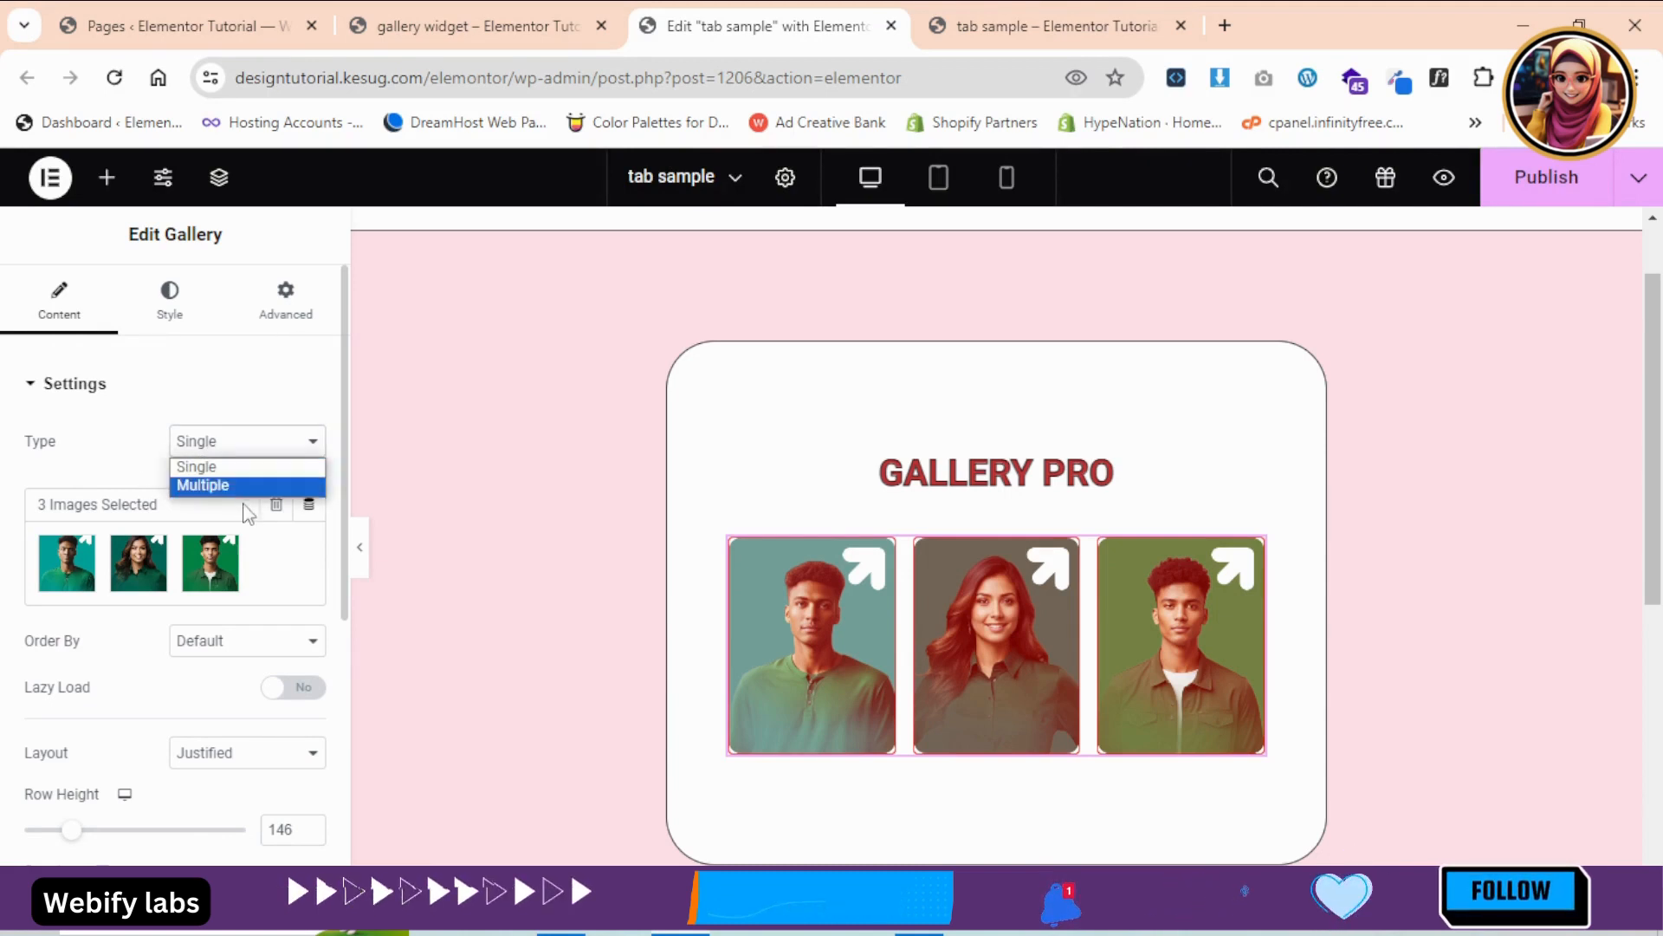
pyautogui.click(220, 484)
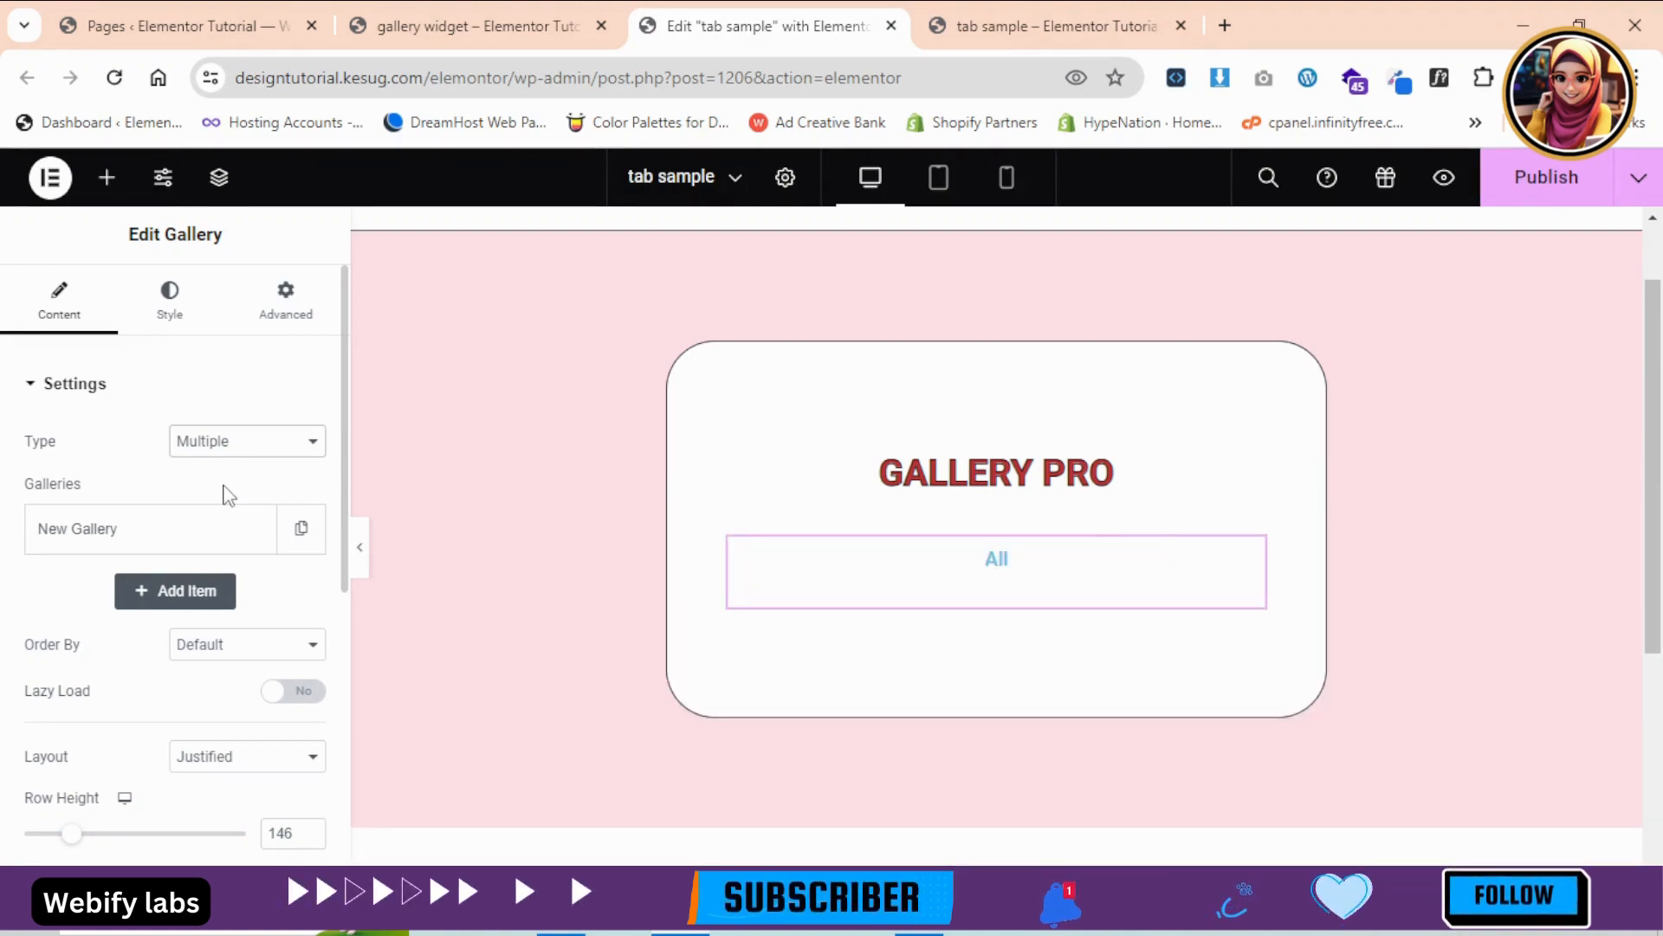
# - Fill the first gallery item with the rabbit, blue bird and frowning-eyes images from the media library
pyautogui.click(137, 553)
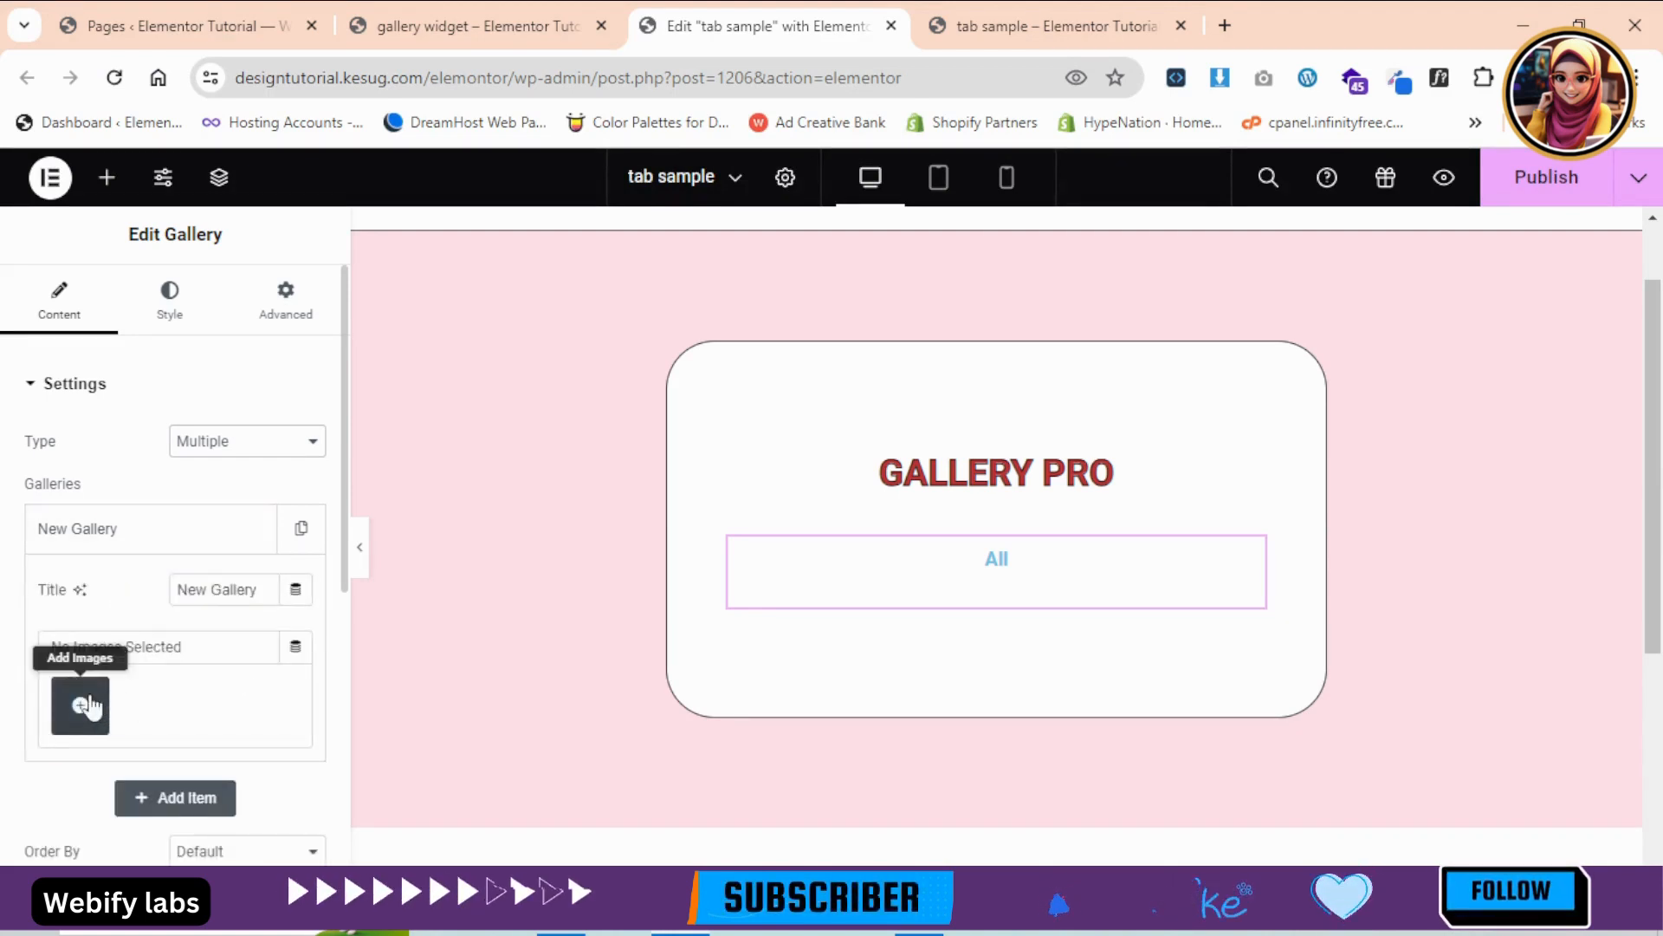
pyautogui.click(94, 704)
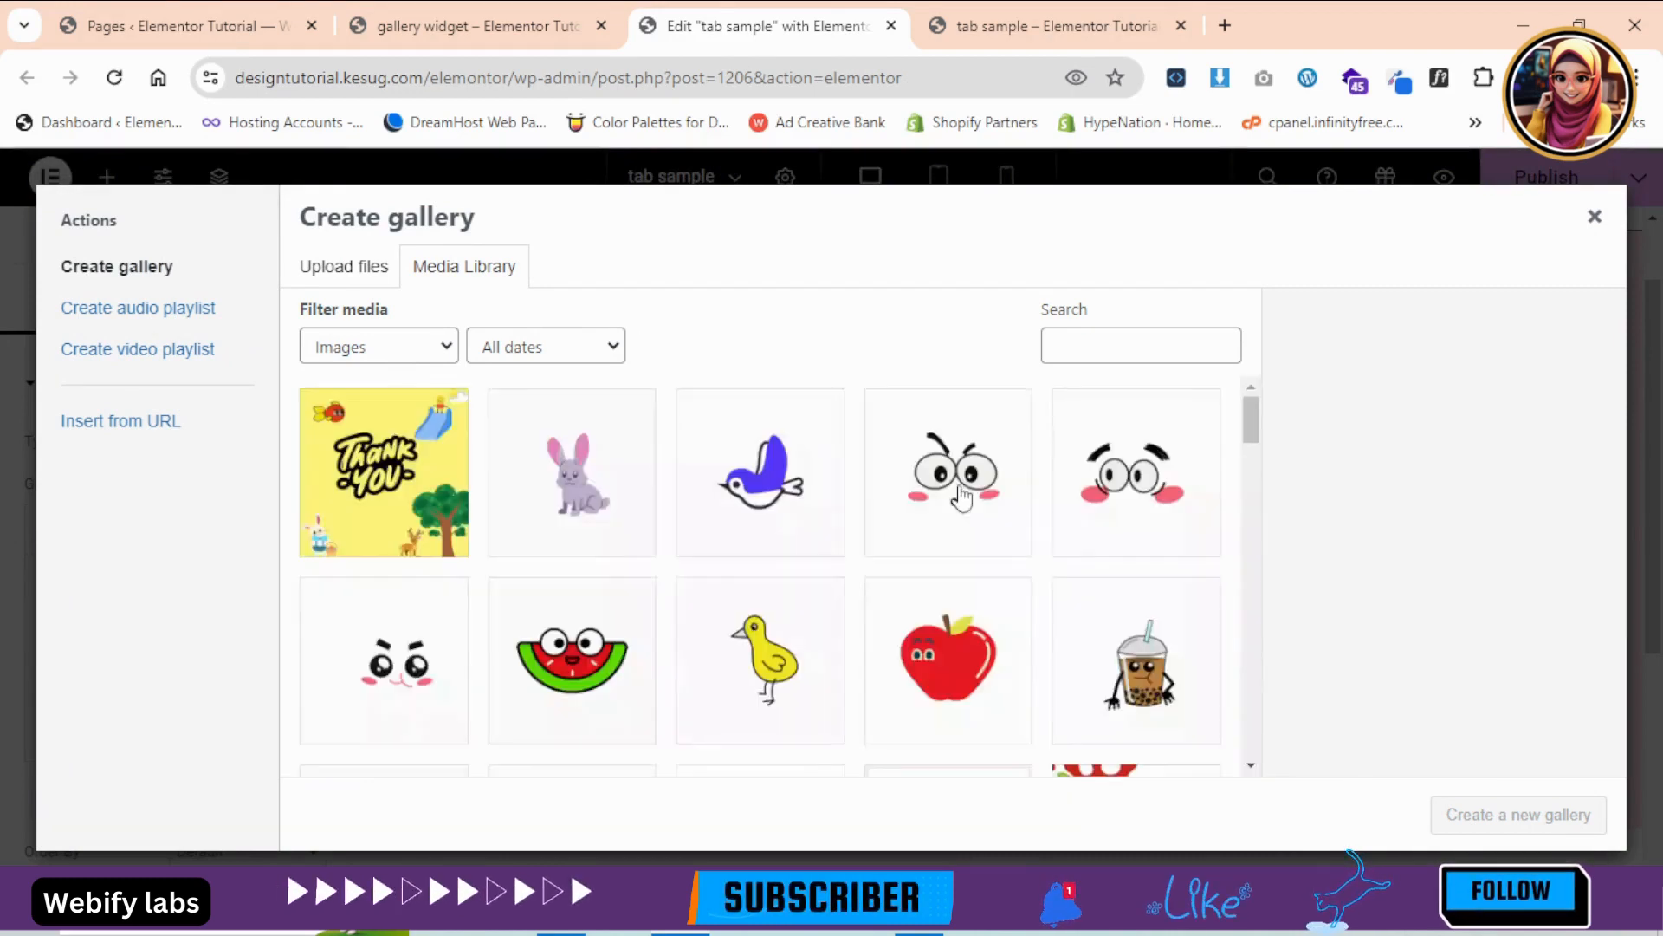
pyautogui.click(636, 509)
pyautogui.click(780, 512)
pyautogui.click(977, 523)
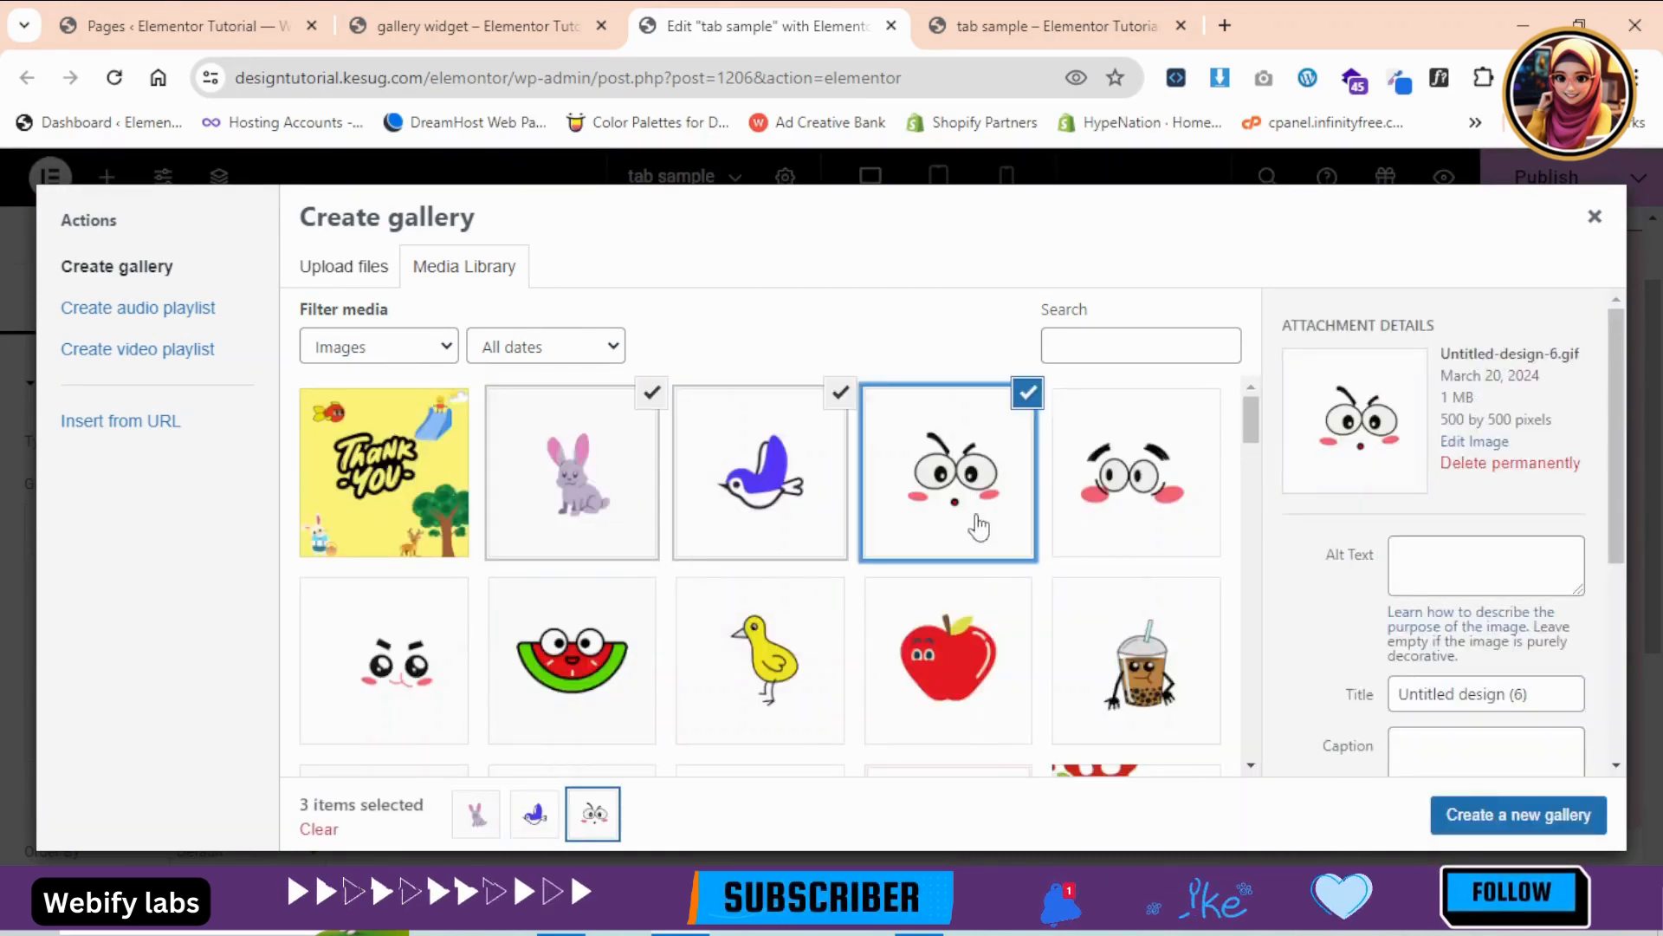
pyautogui.click(1470, 817)
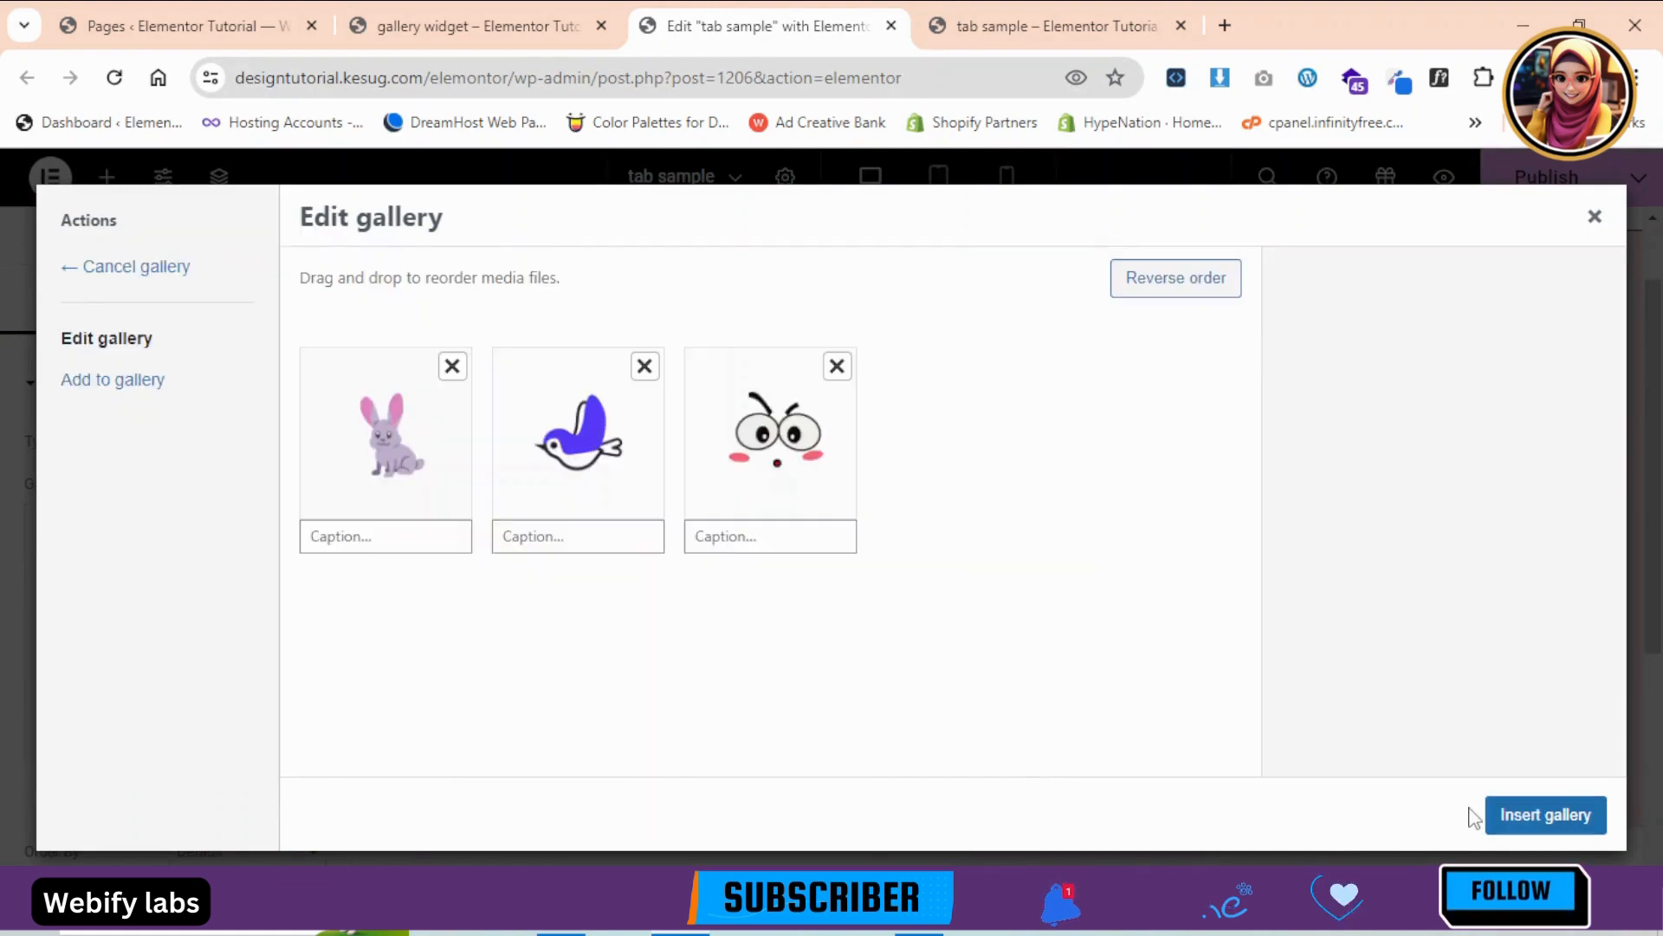
pyautogui.click(1531, 831)
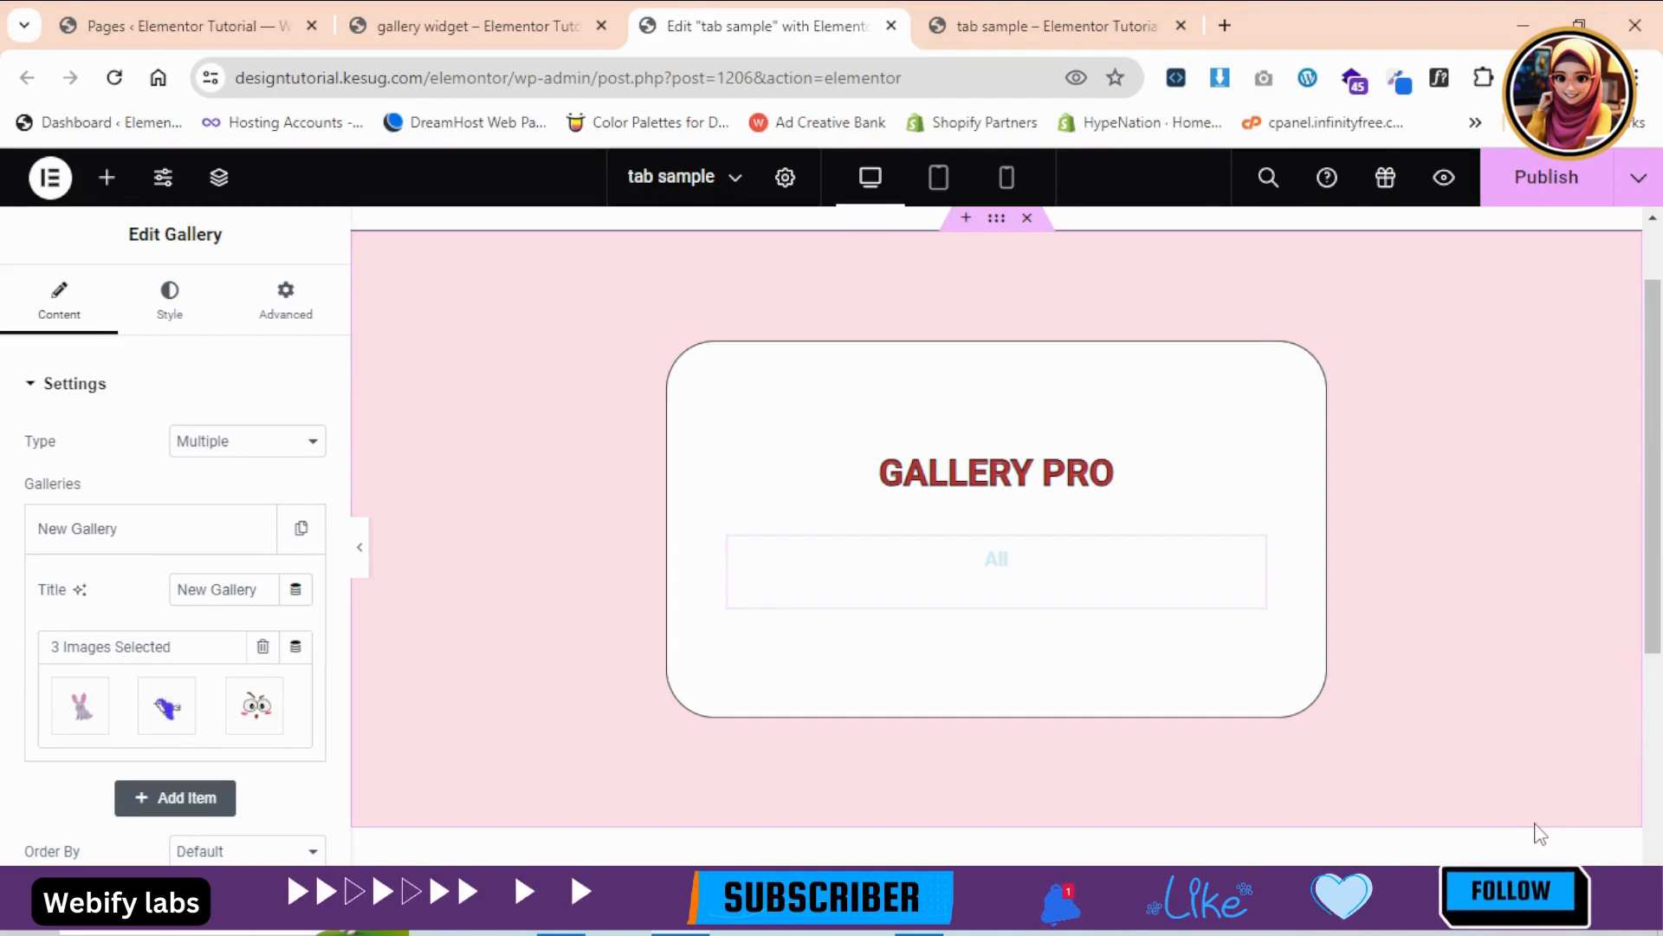
# - Add a second gallery item containing the apple, yellow chick and watermelon images from the media library
pyautogui.click(193, 539)
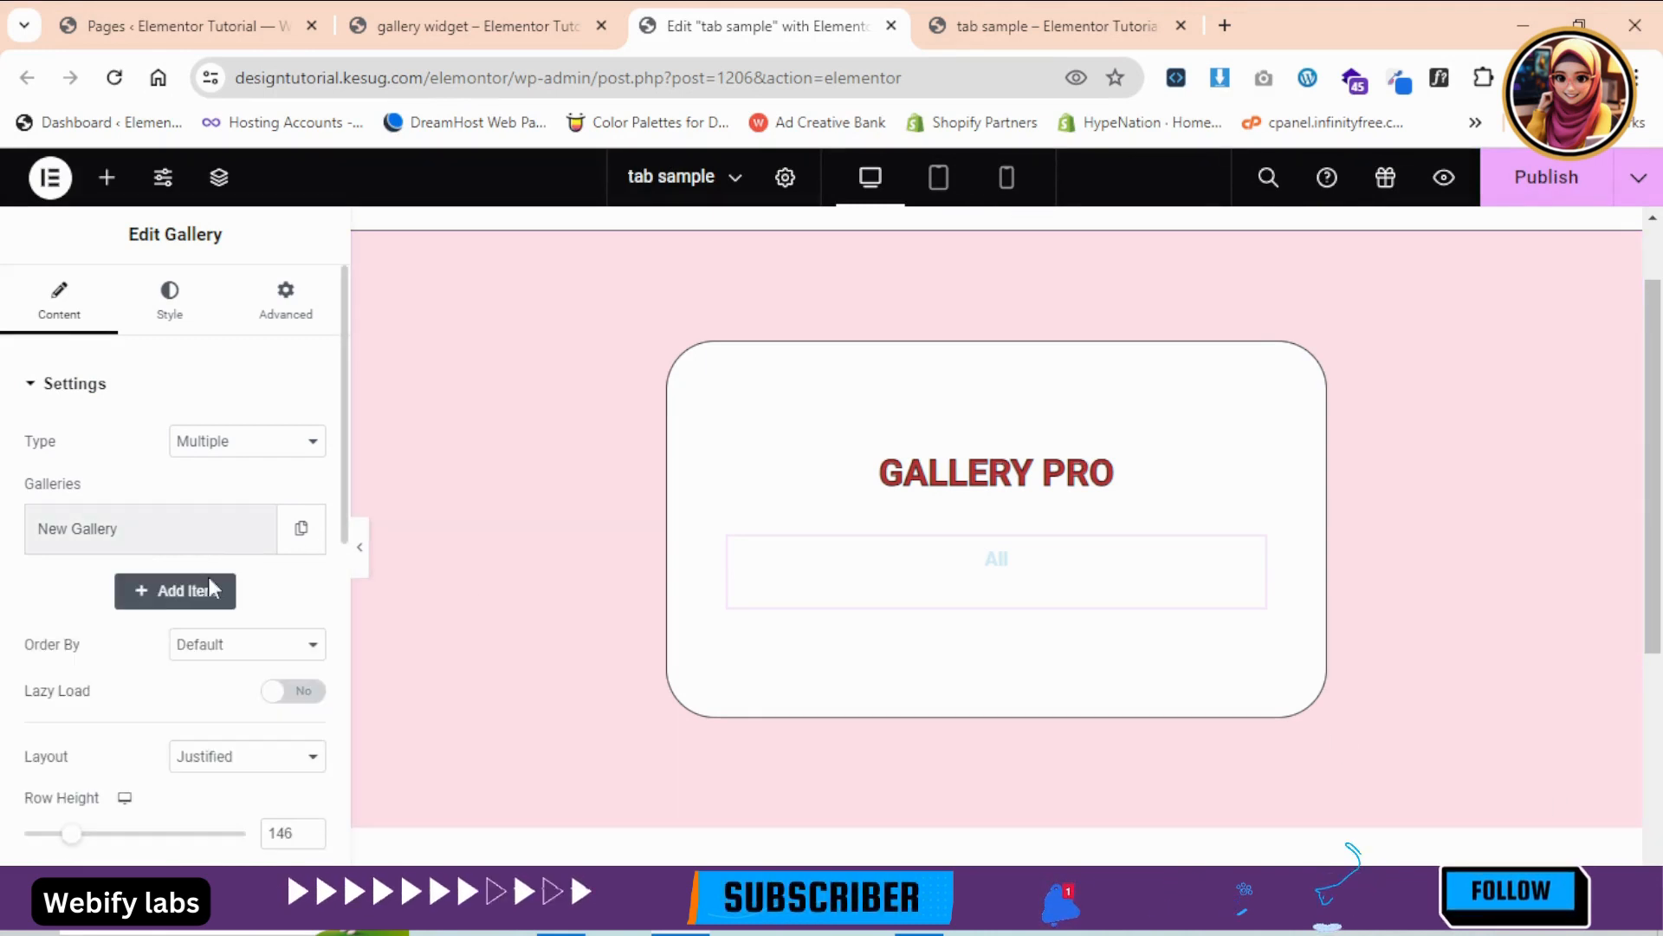
pyautogui.click(192, 593)
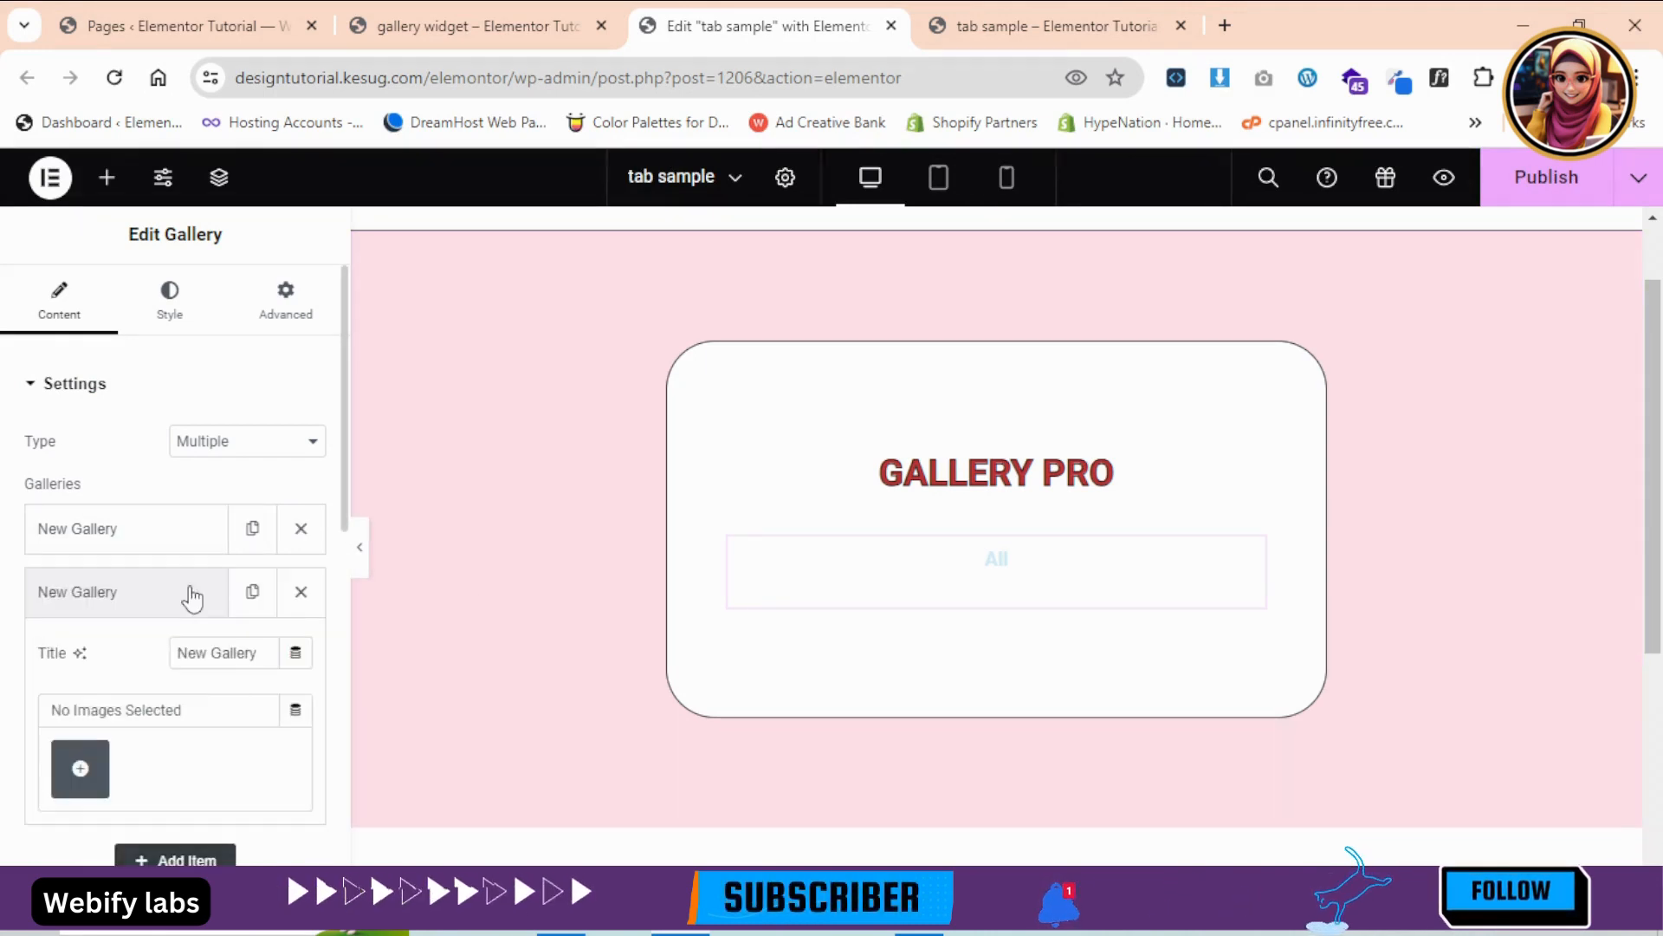
pyautogui.click(80, 768)
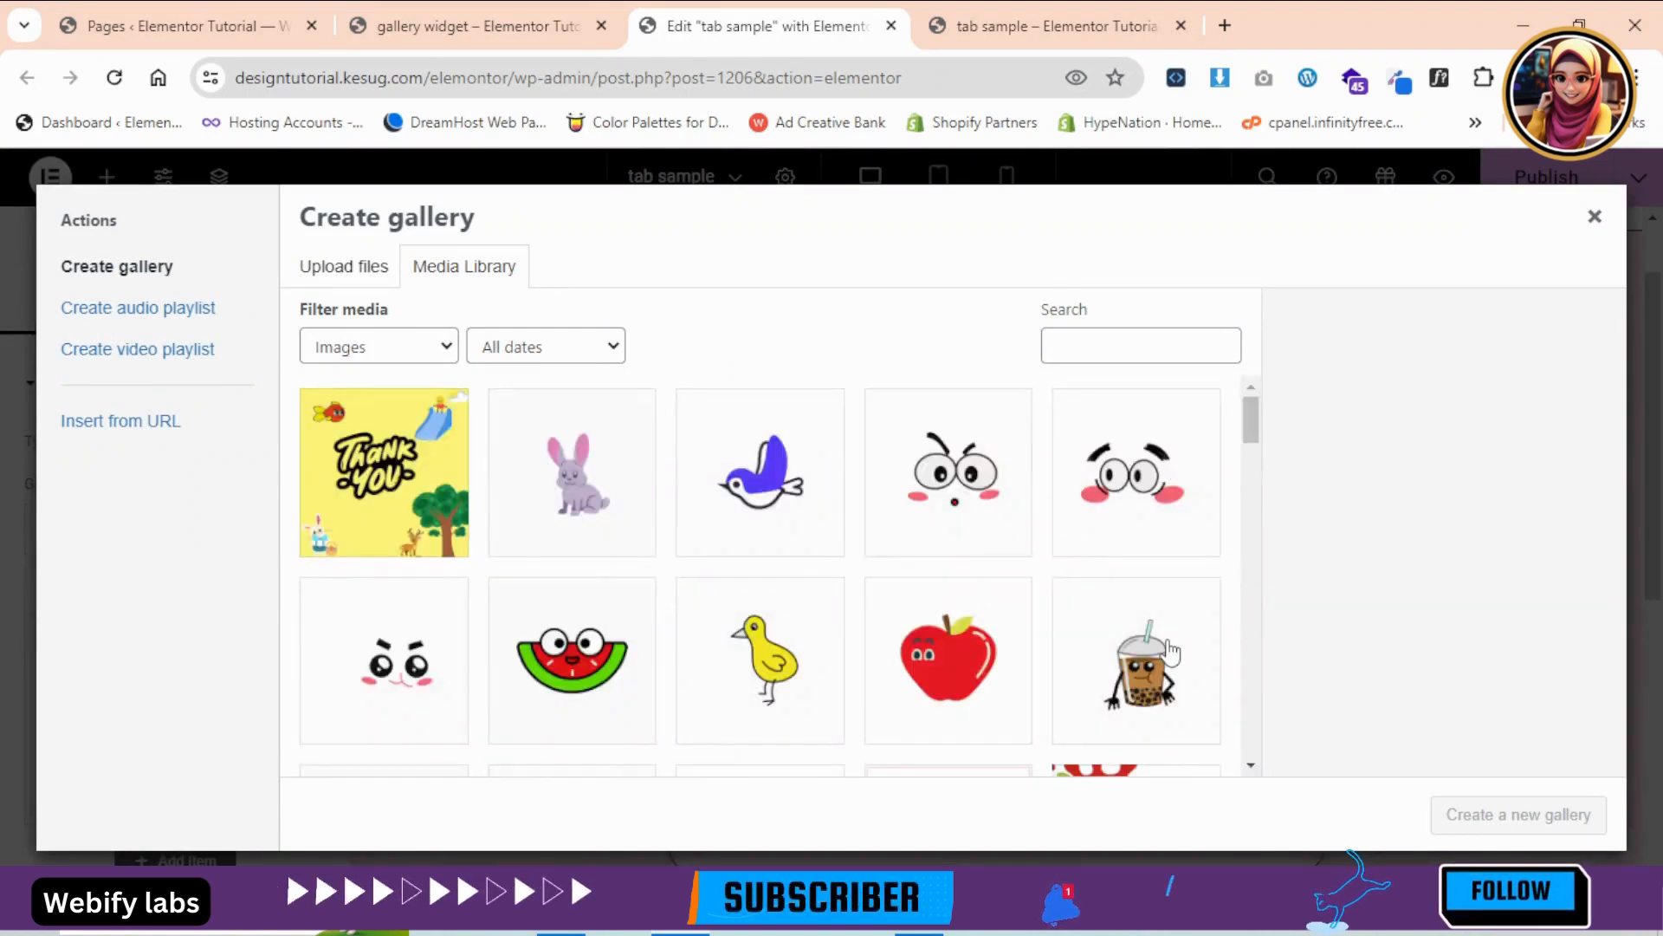
pyautogui.click(952, 676)
pyautogui.click(763, 663)
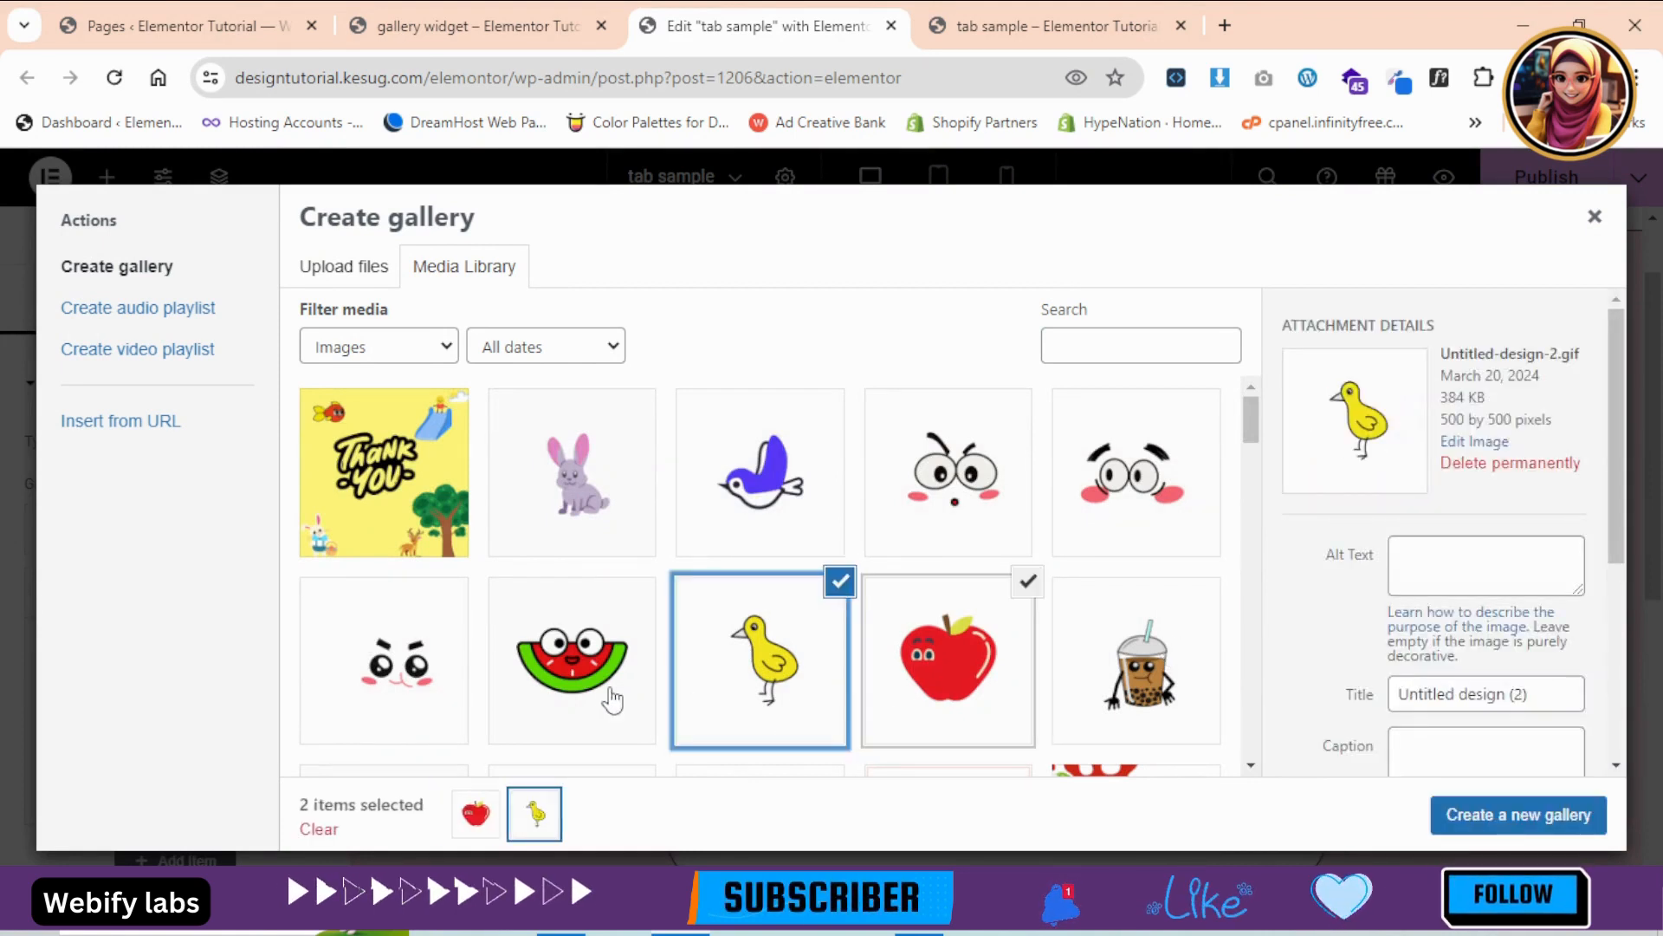
pyautogui.click(605, 694)
pyautogui.click(1524, 830)
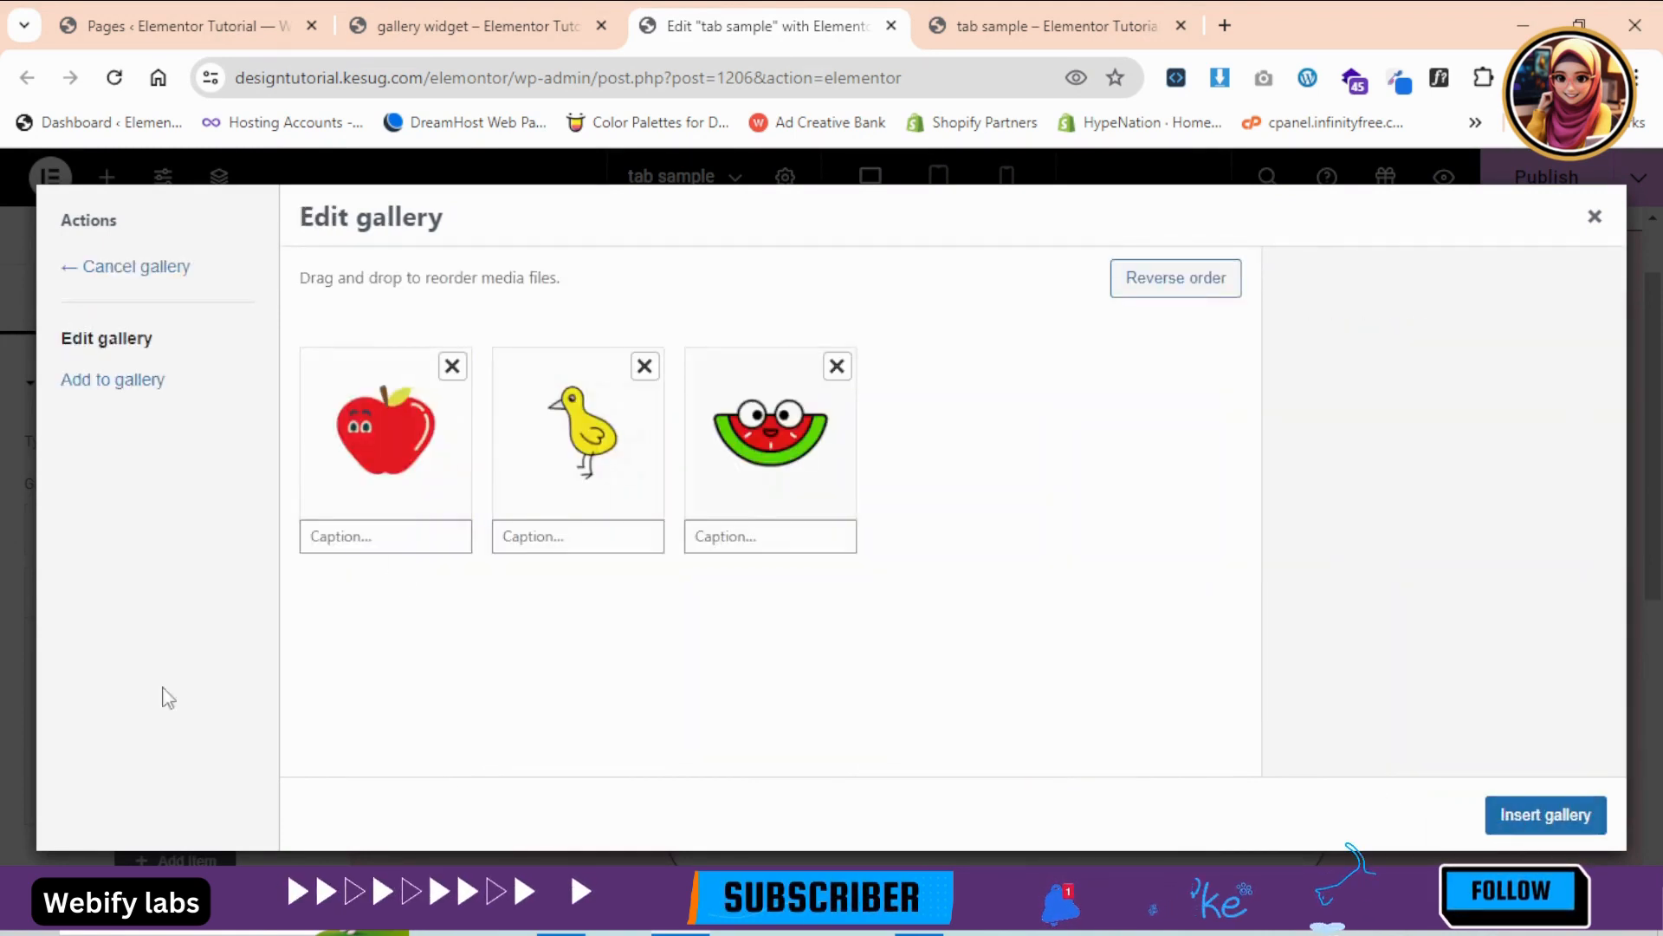
pyautogui.click(1544, 817)
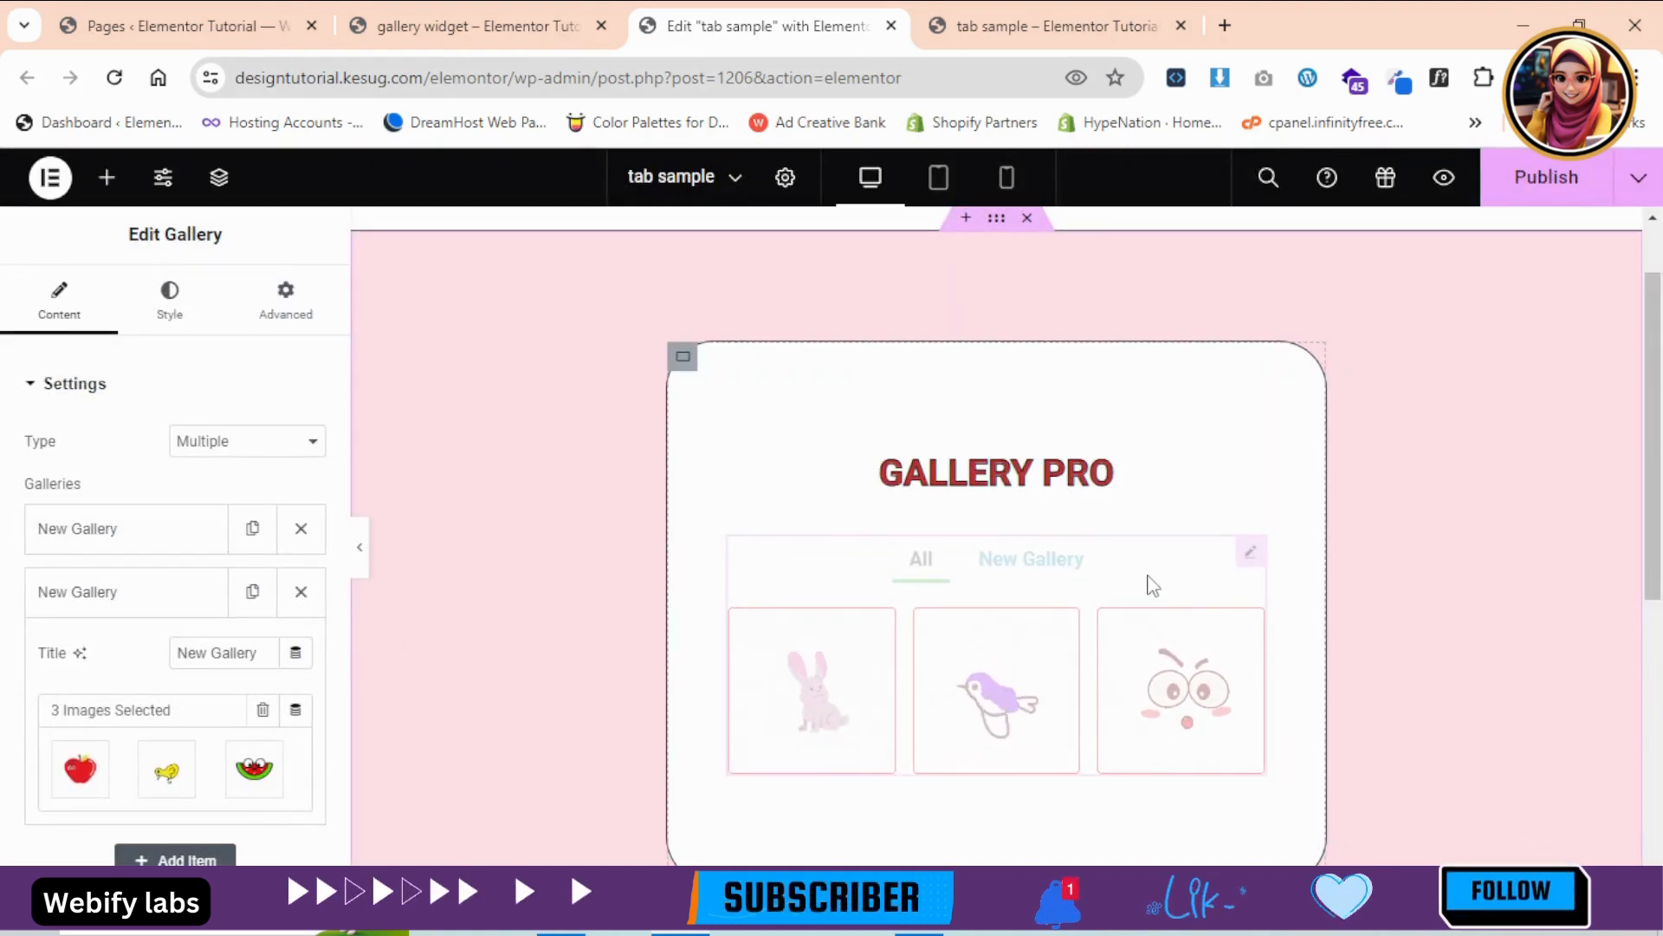
# - Reopen the second gallery's images, check the watermelon image's file extension and return to the page preview
pyautogui.scroll(-3, 227, 563)
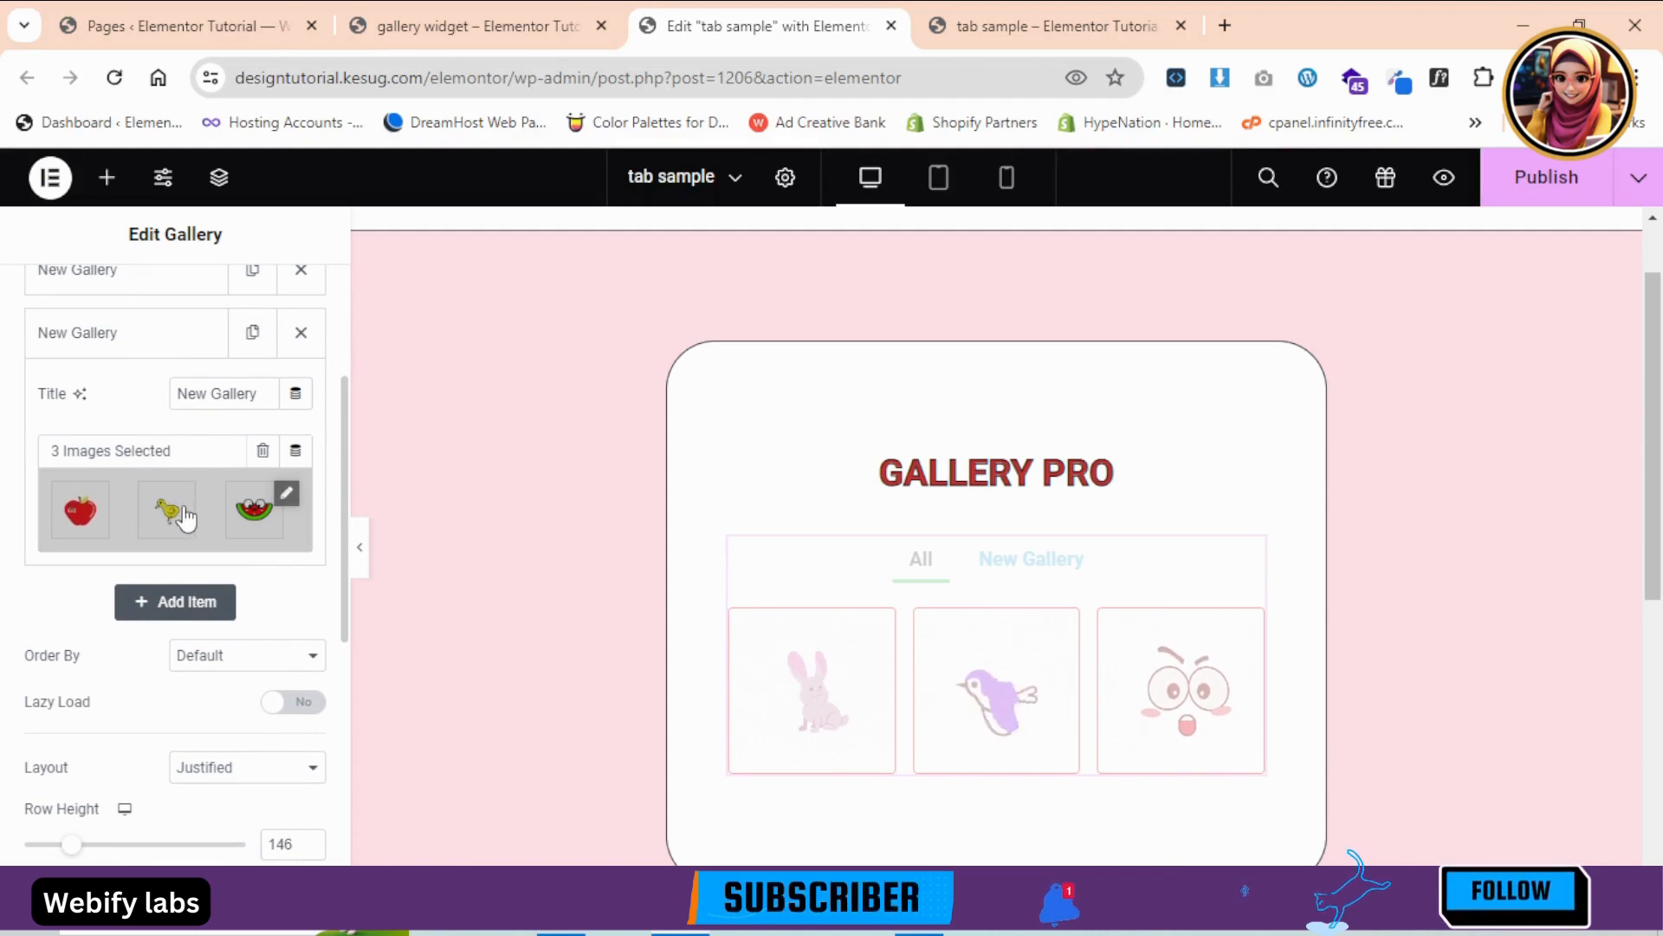
pyautogui.click(290, 507)
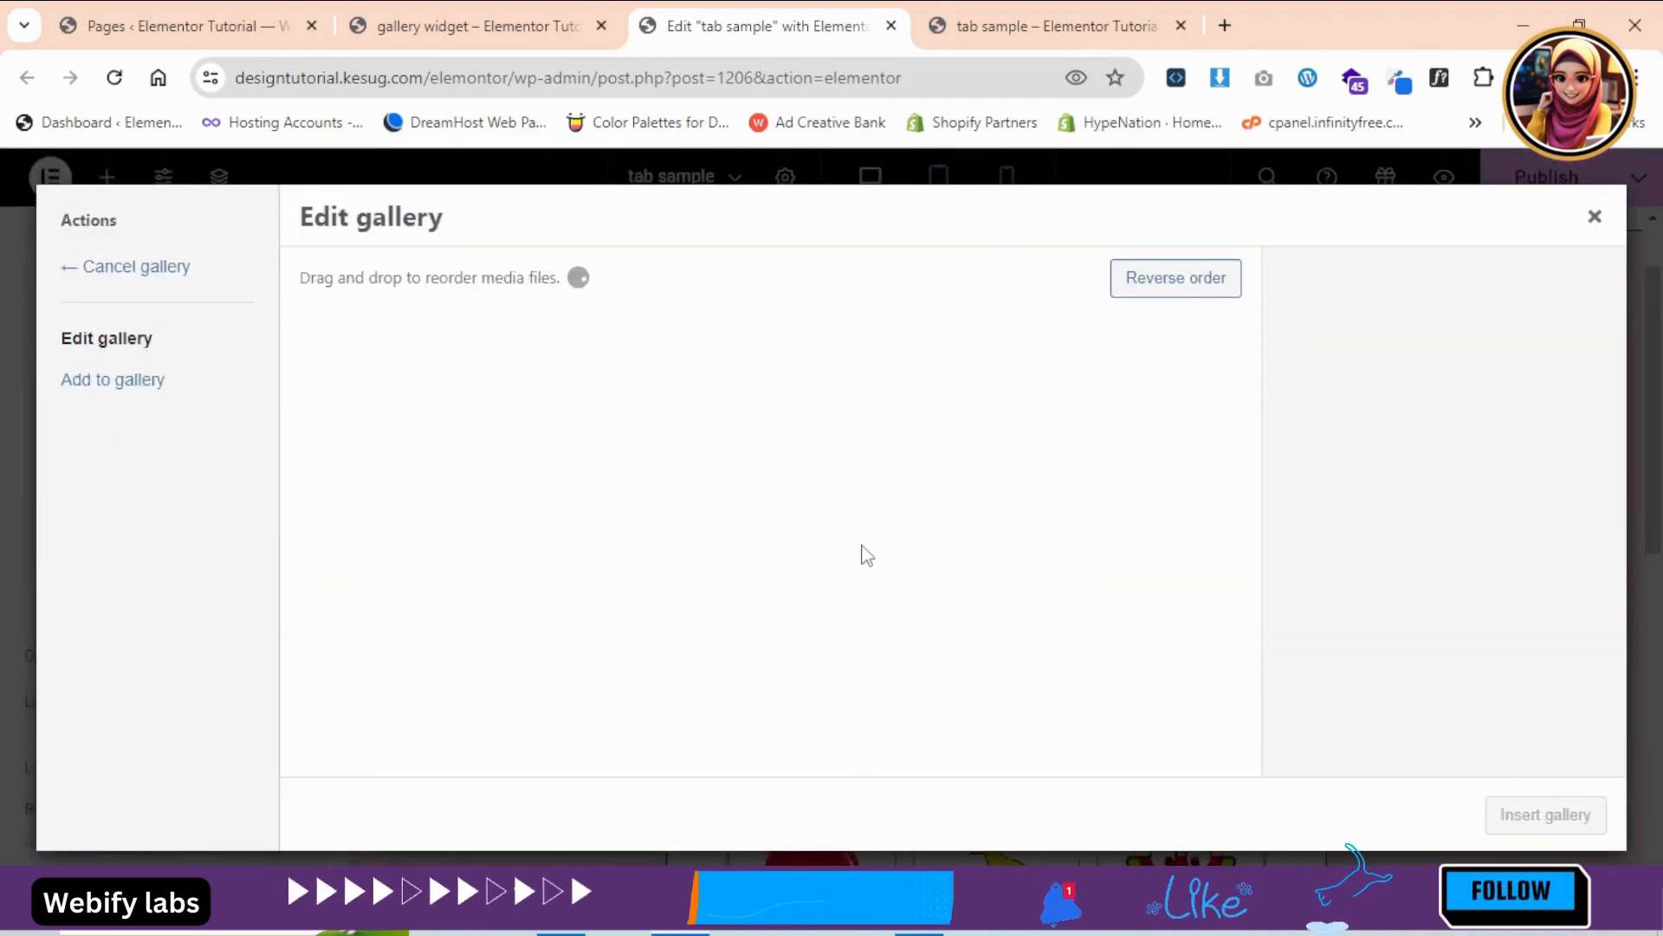
pyautogui.click(755, 492)
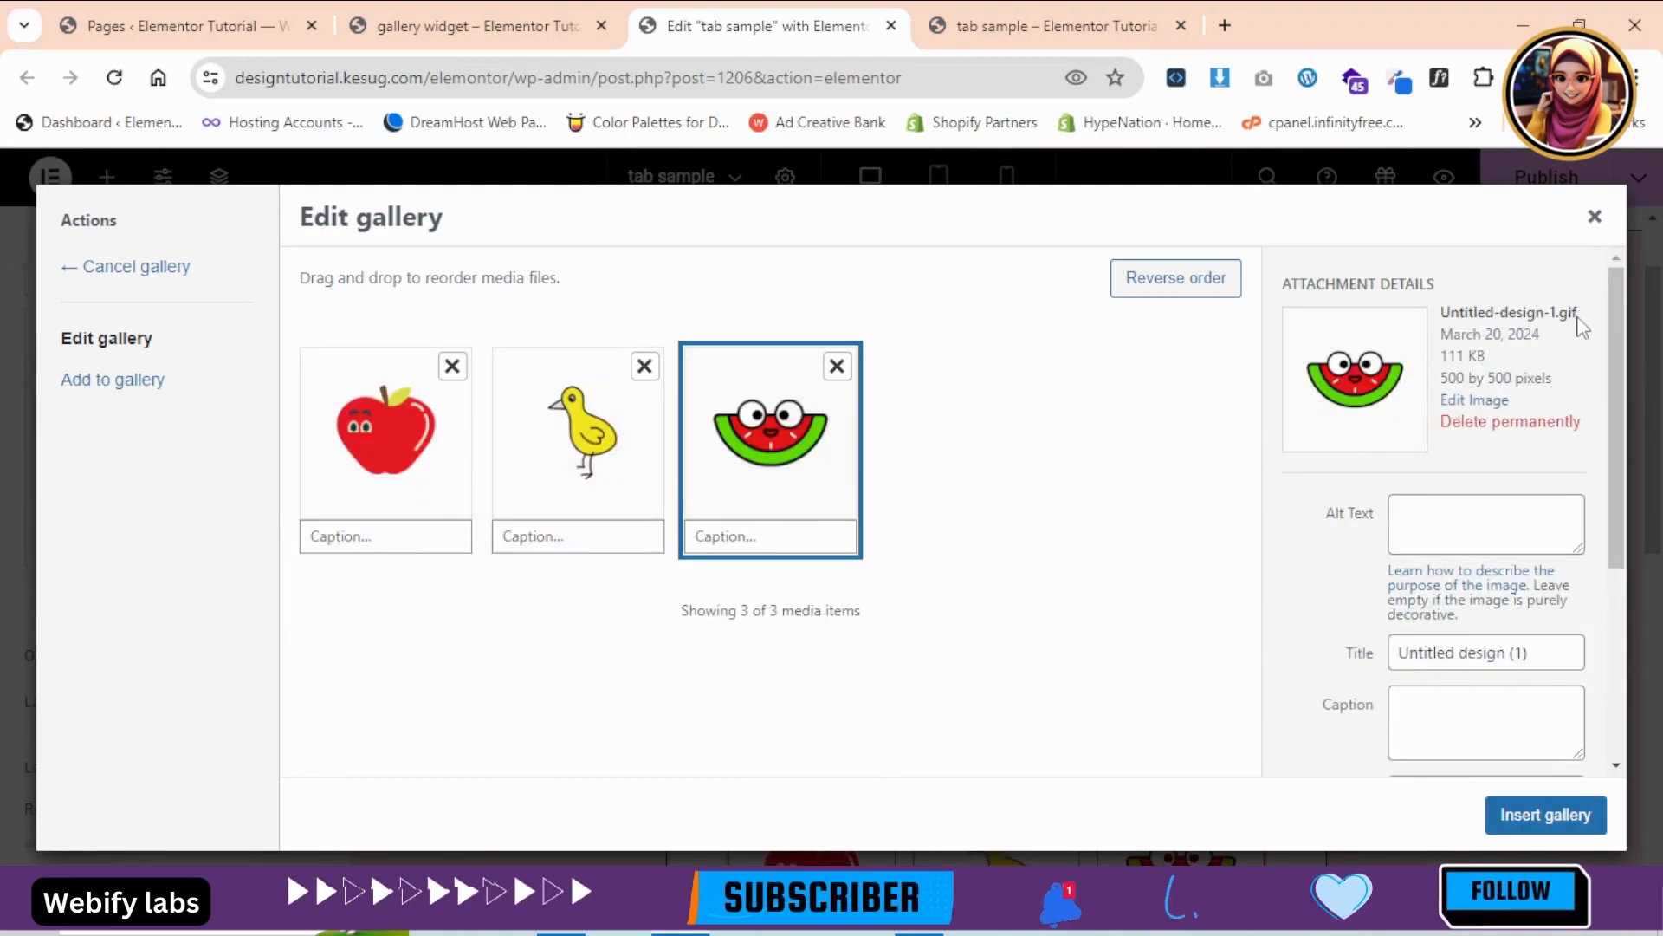
pyautogui.moveTo(1577, 318); pyautogui.dragTo(1565, 319)
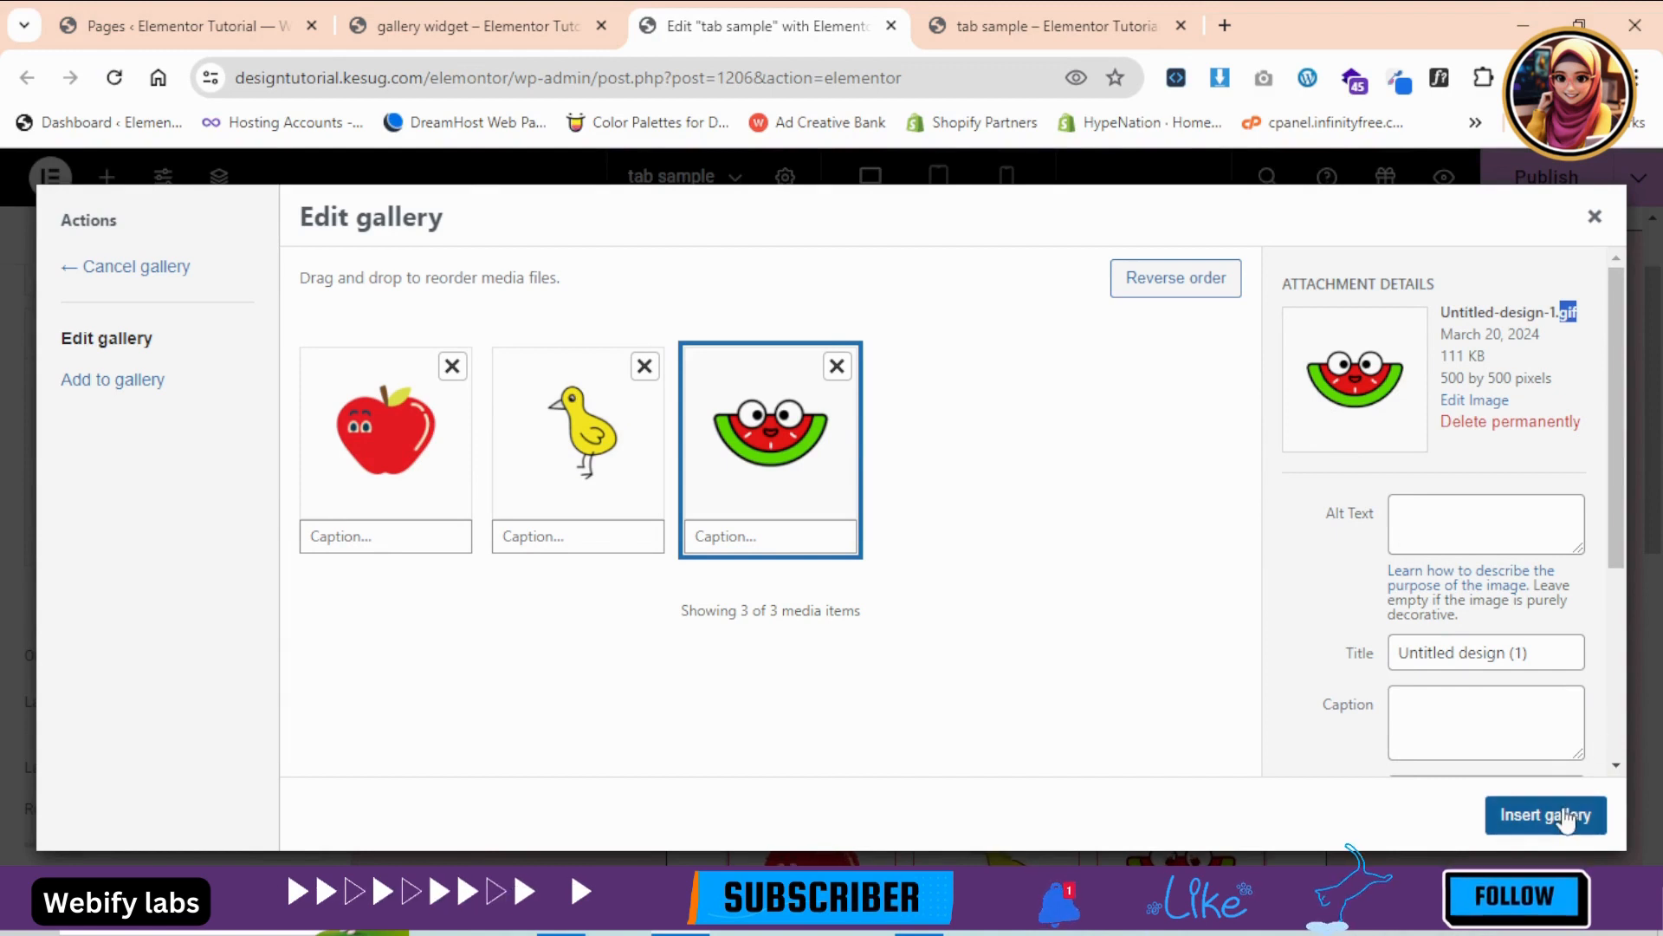
pyautogui.click(1545, 814)
pyautogui.moveTo(1653, 499); pyautogui.dragTo(1653, 540)
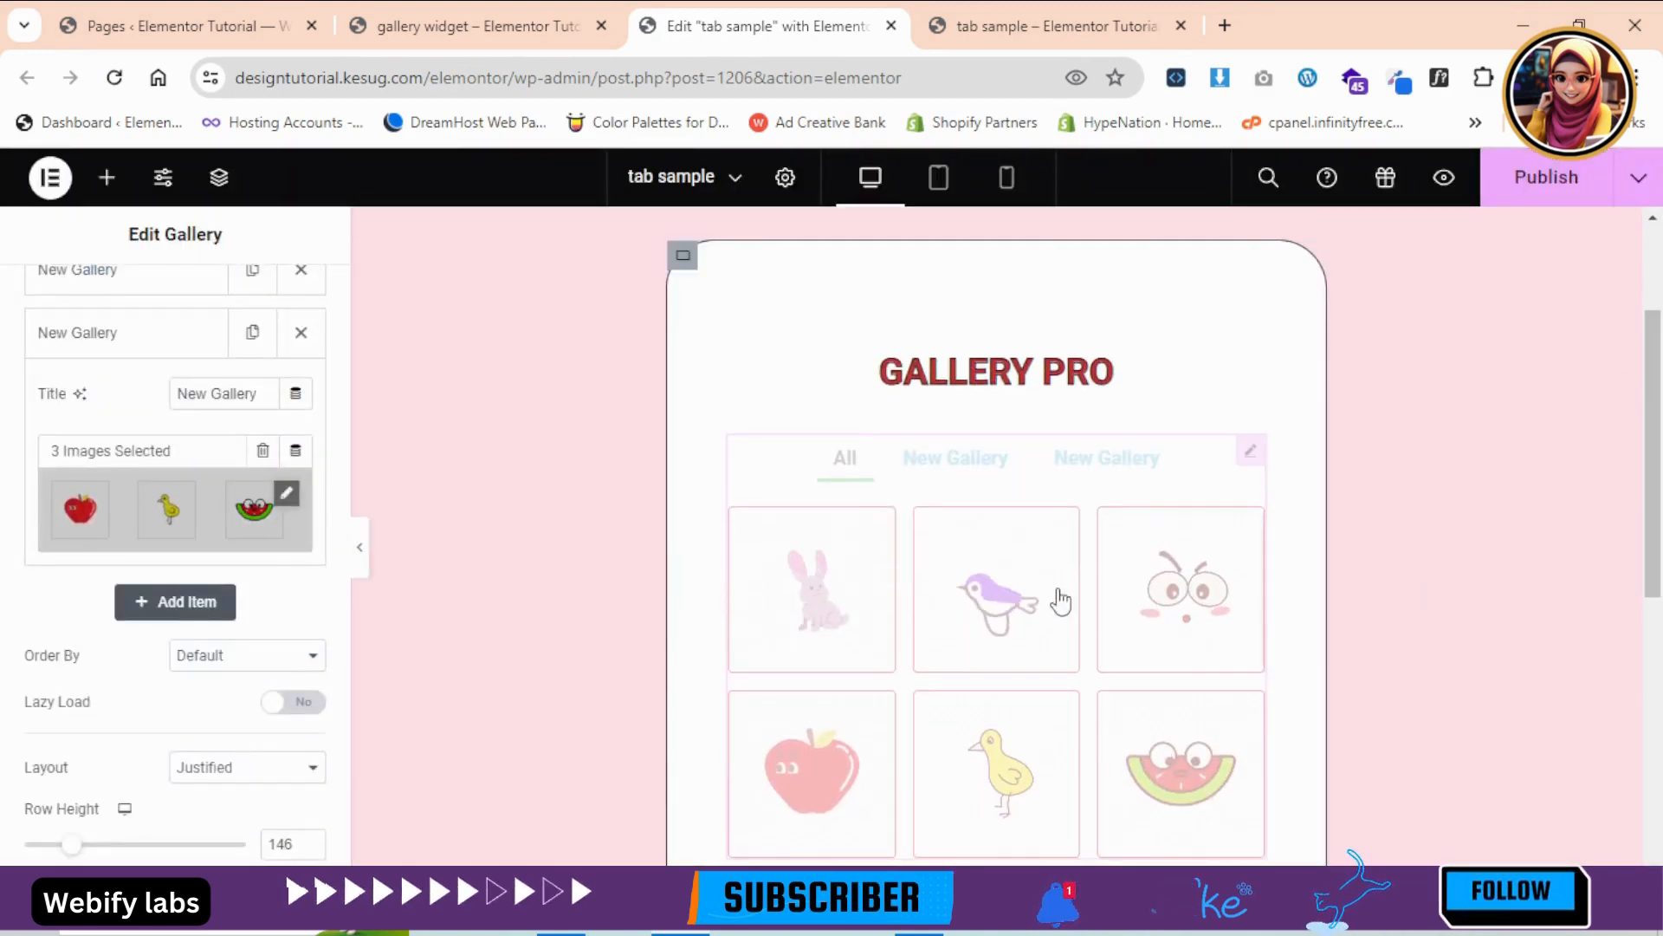
pyautogui.click(137, 335)
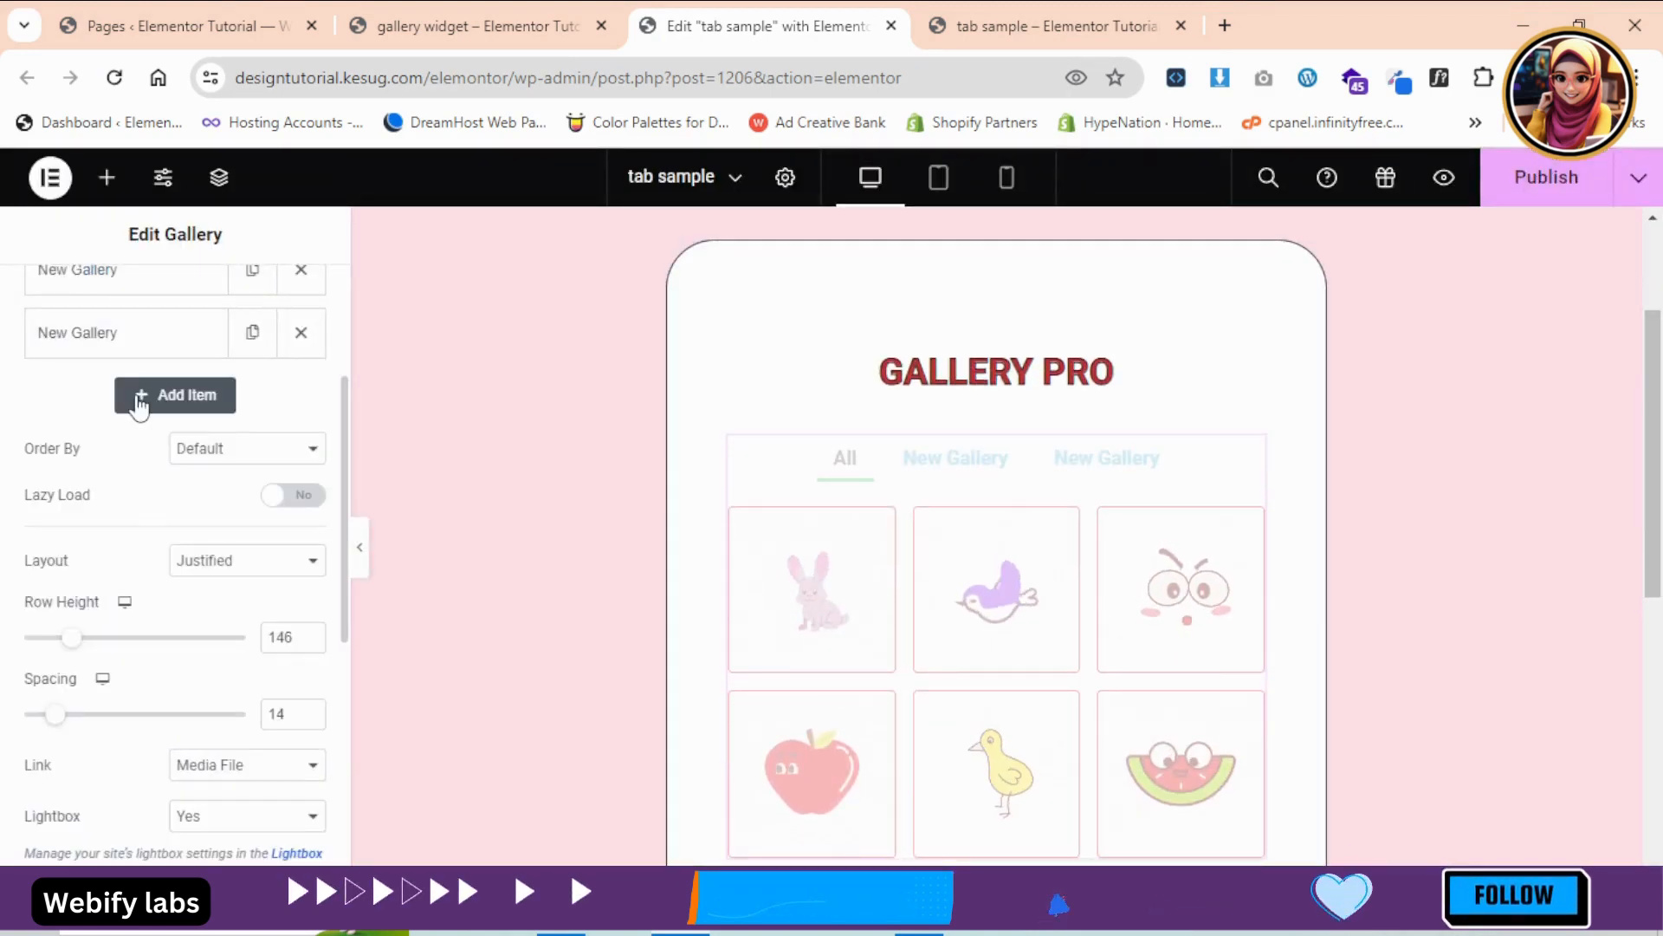
pyautogui.click(147, 394)
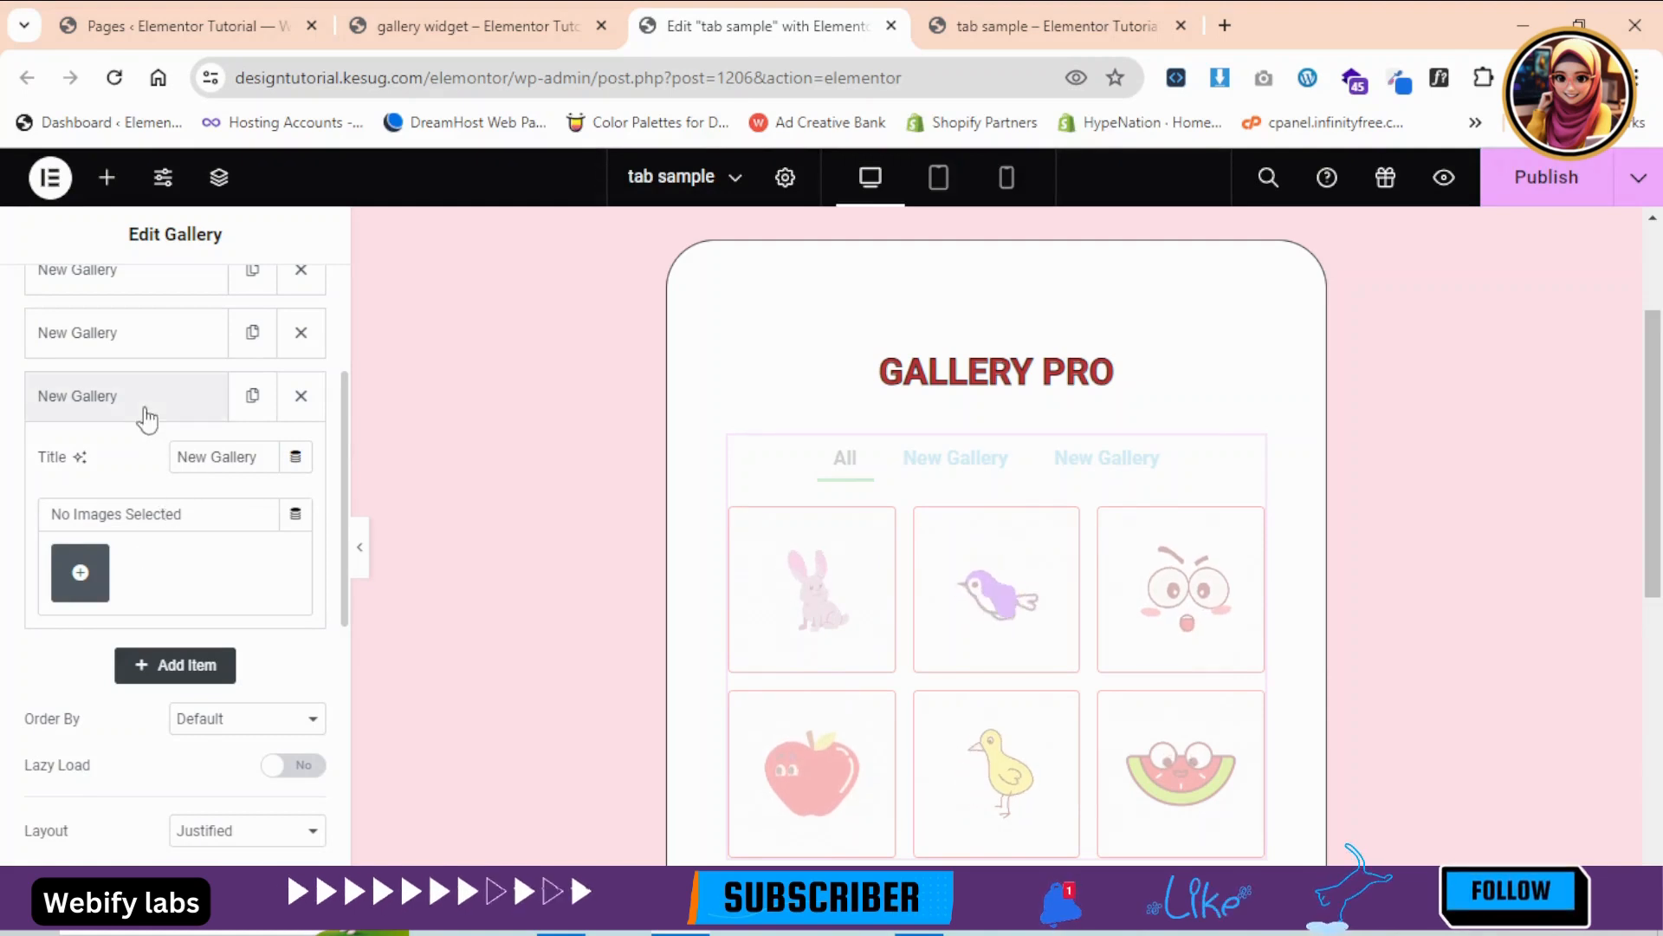
pyautogui.moveTo(269, 460); pyautogui.dragTo(179, 483)
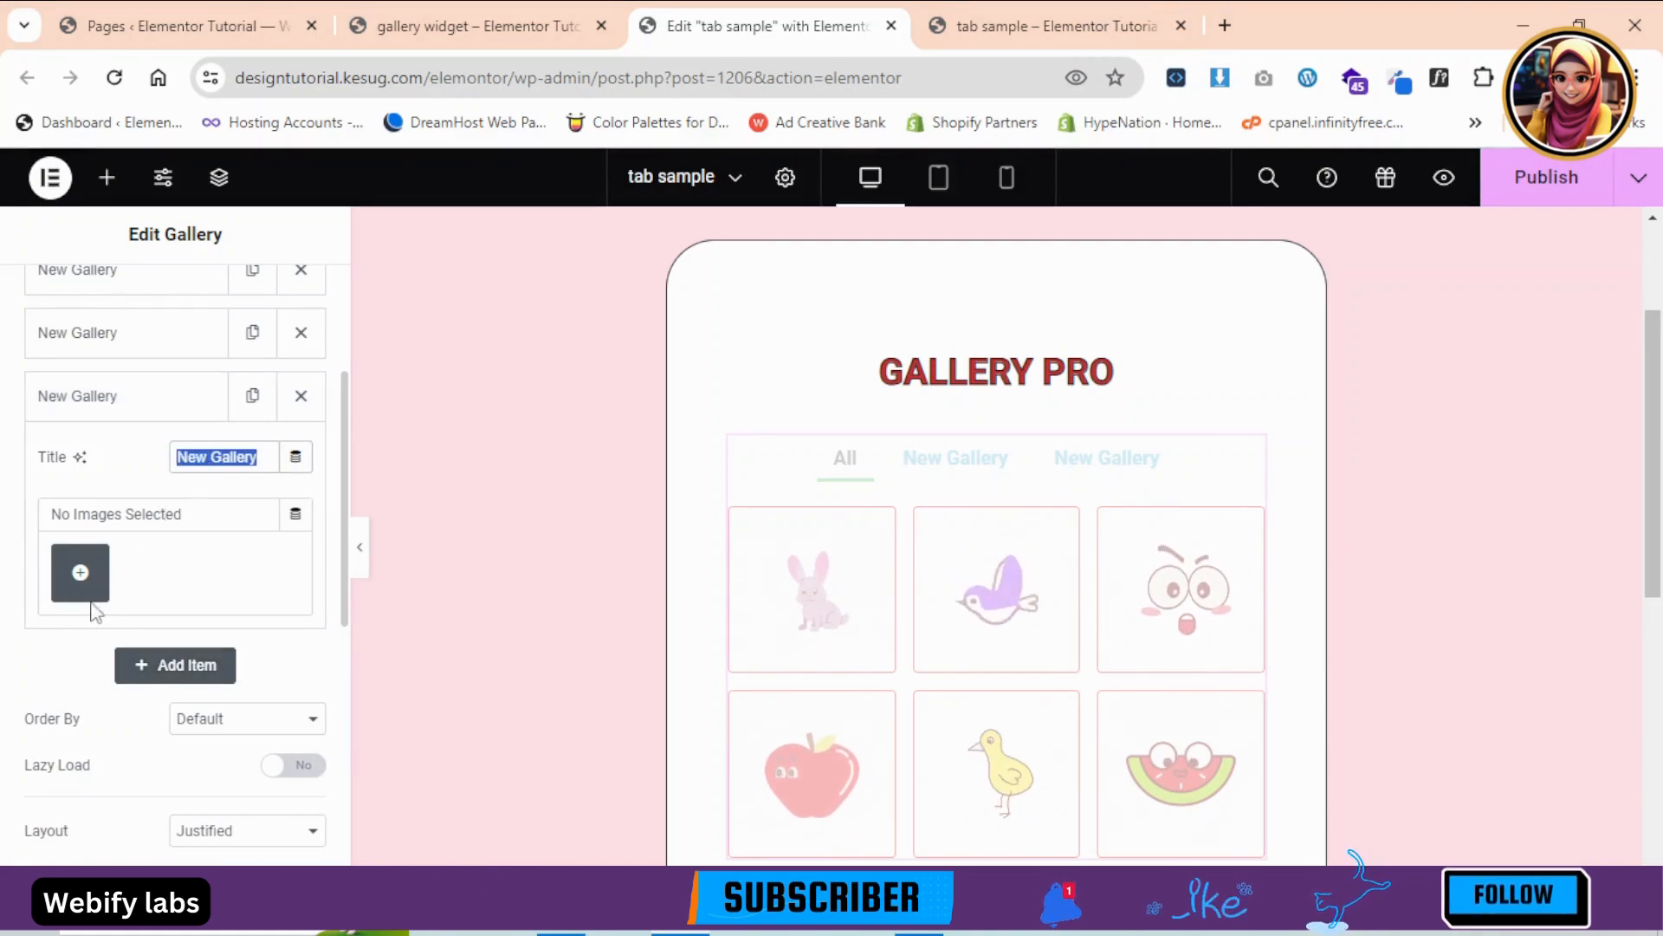
pyautogui.click(80, 571)
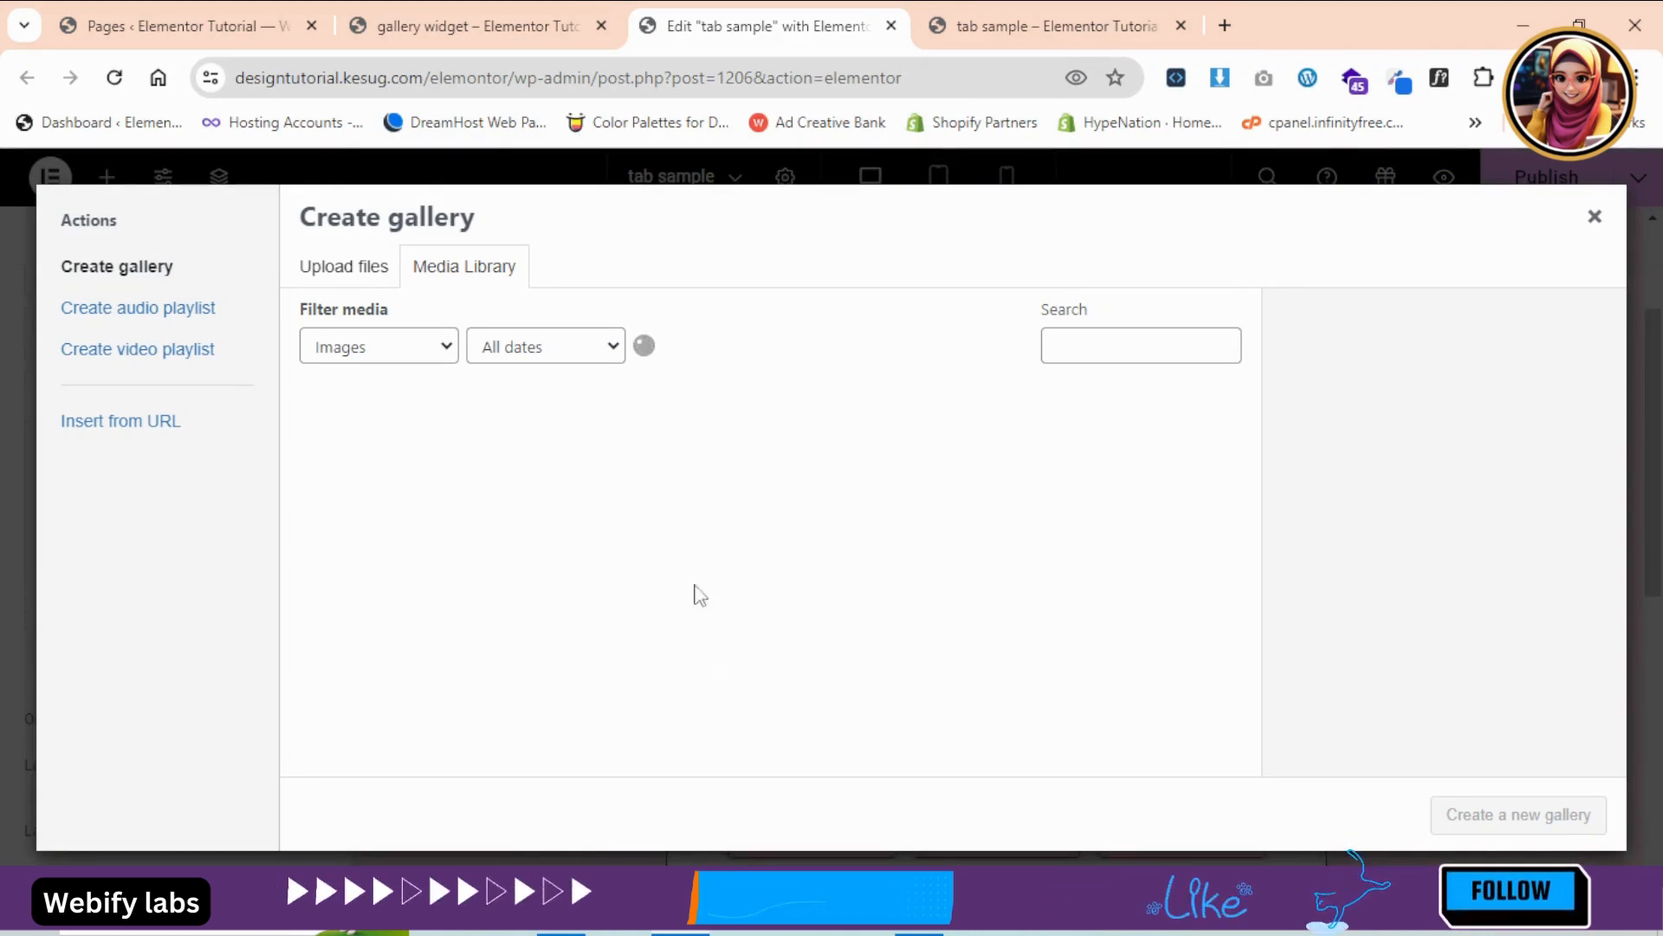
pyautogui.click(1594, 218)
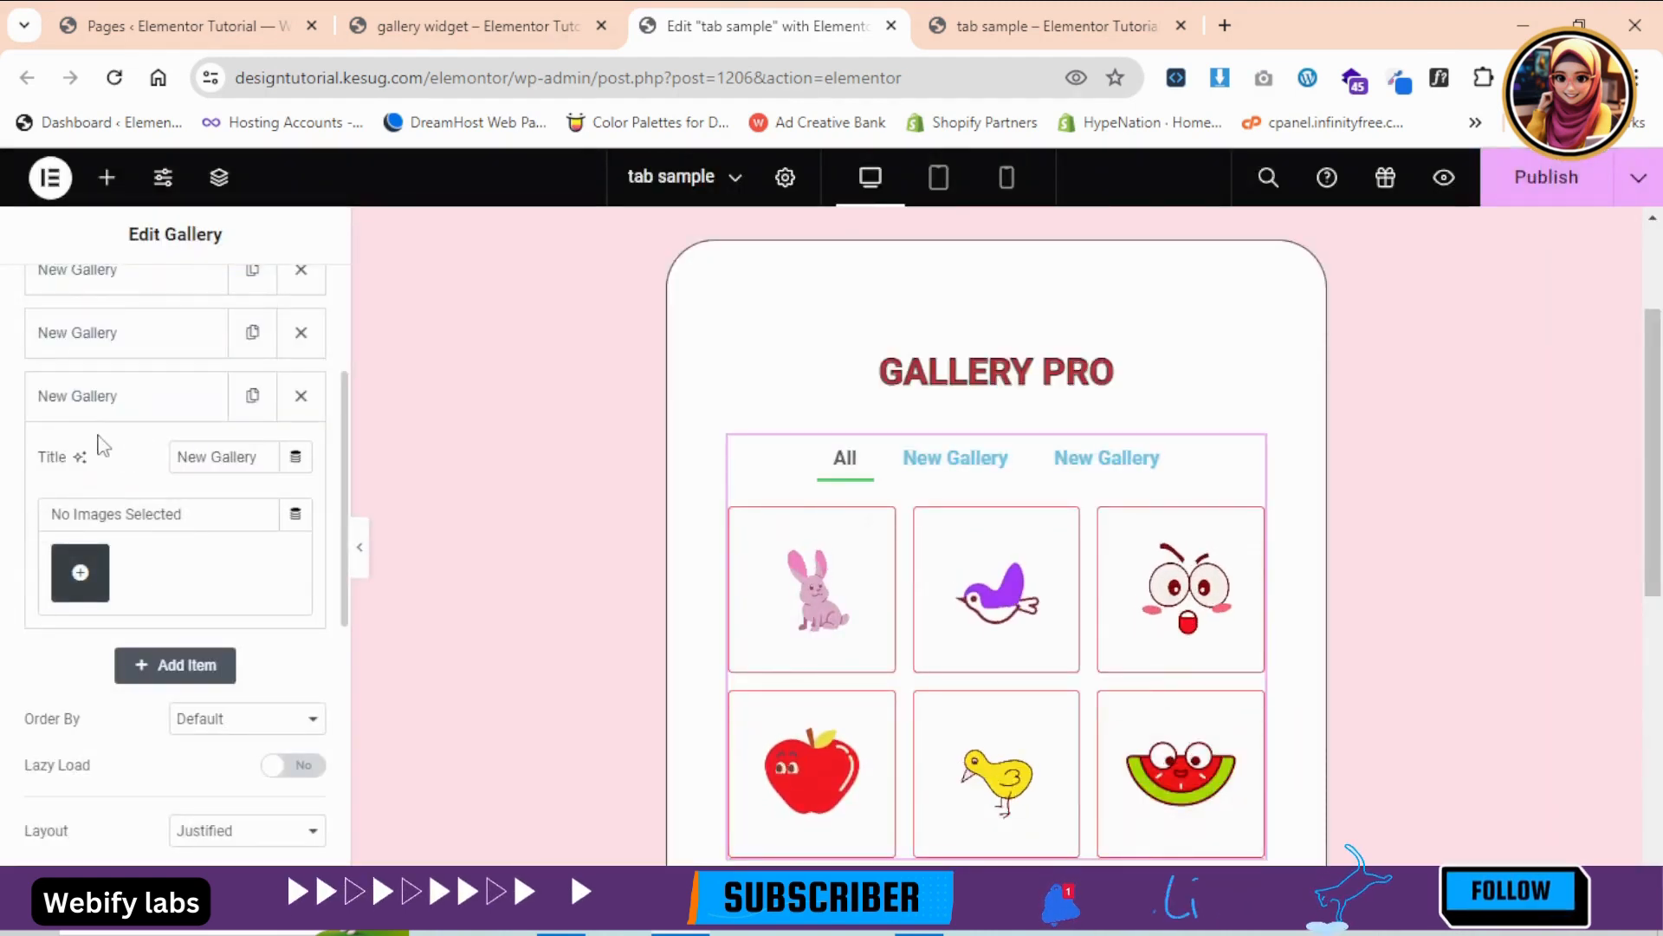
pyautogui.click(122, 403)
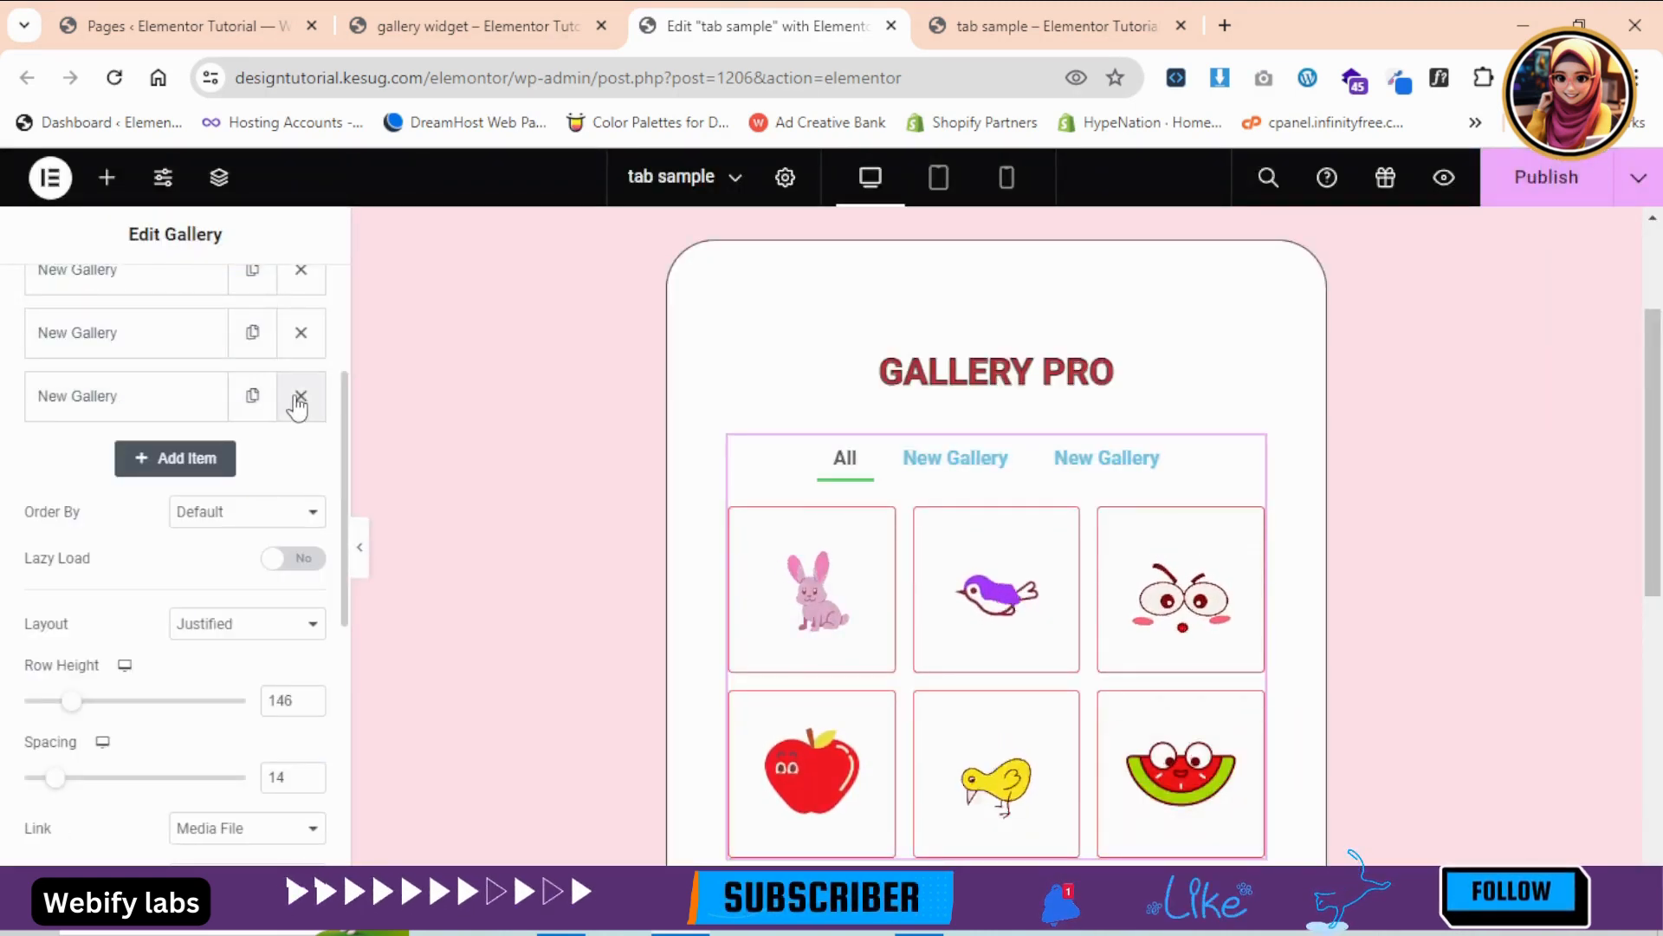
pyautogui.click(299, 398)
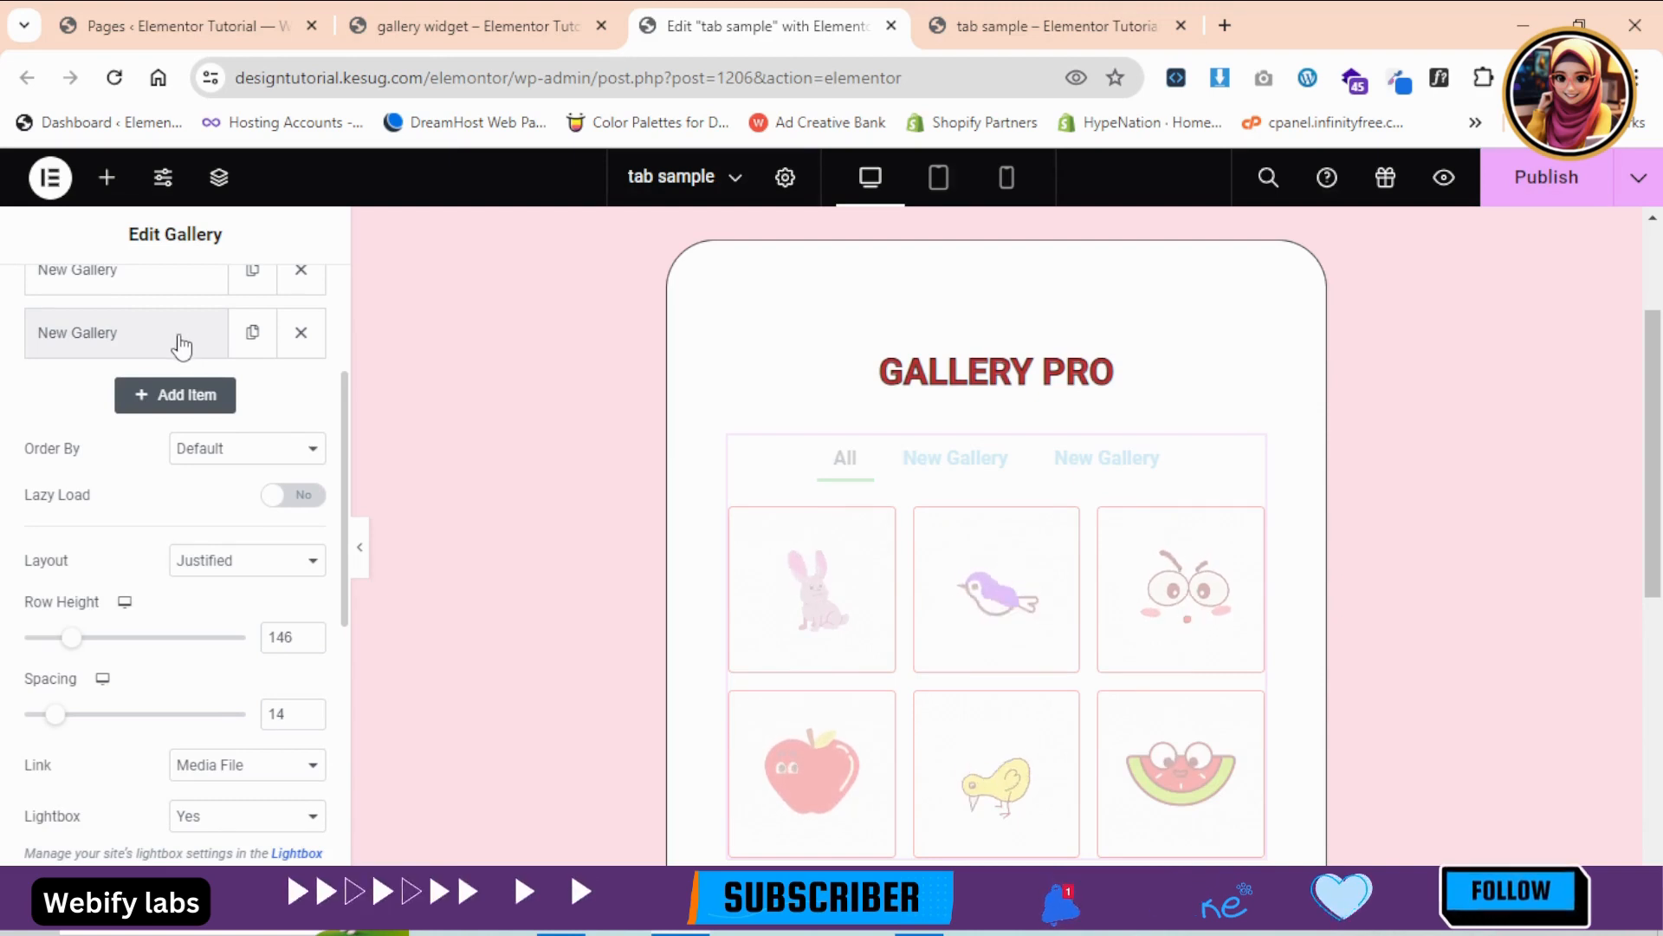
pyautogui.click(181, 346)
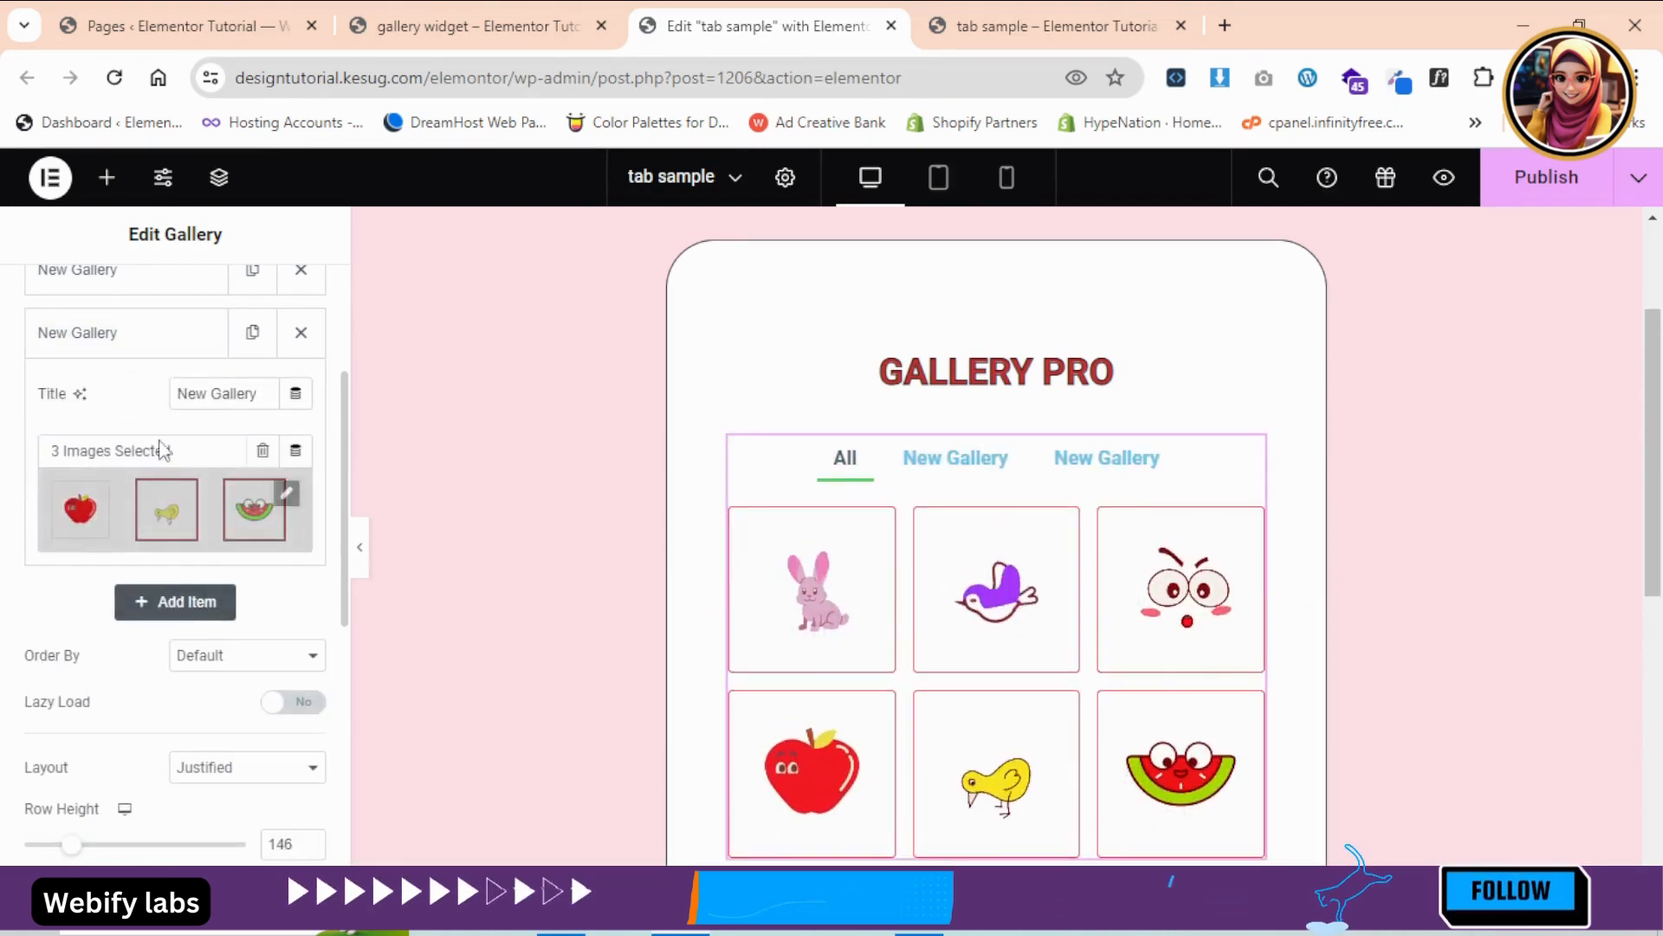
pyautogui.moveTo(258, 395); pyautogui.dragTo(115, 476)
pyautogui.click(125, 336)
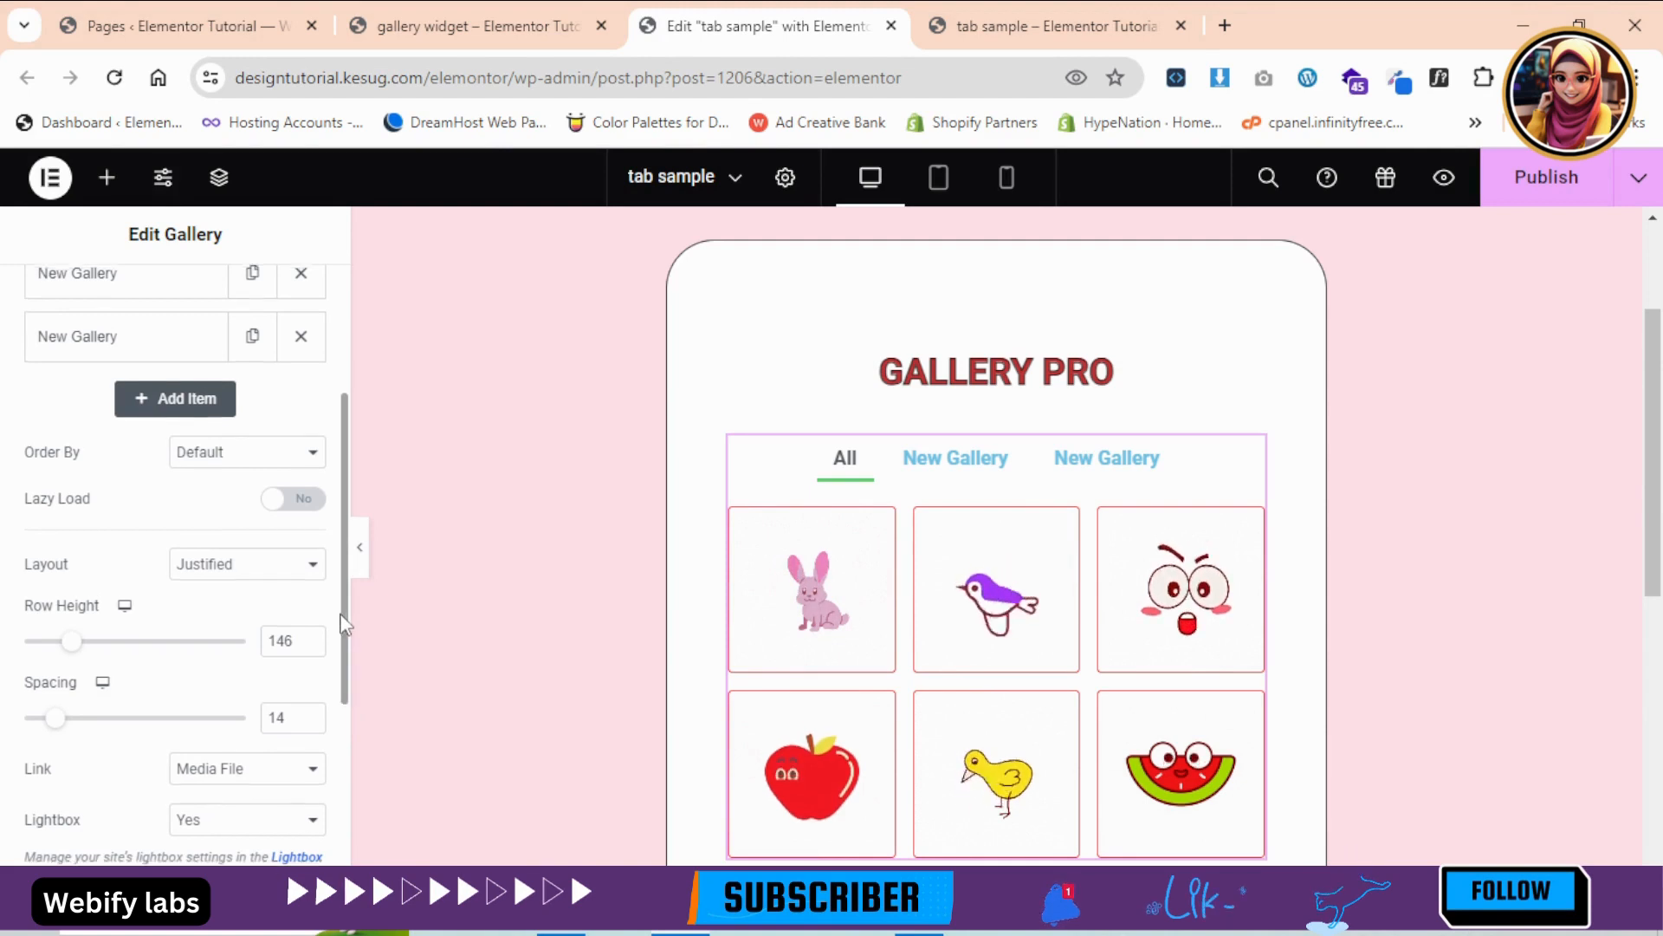
# - Open the gallery's Filter Bar settings and preview the images under both New Gallery filters on the page
pyautogui.scroll(-4, 330, 739)
pyautogui.moveTo(334, 764); pyautogui.dragTo(333, 755)
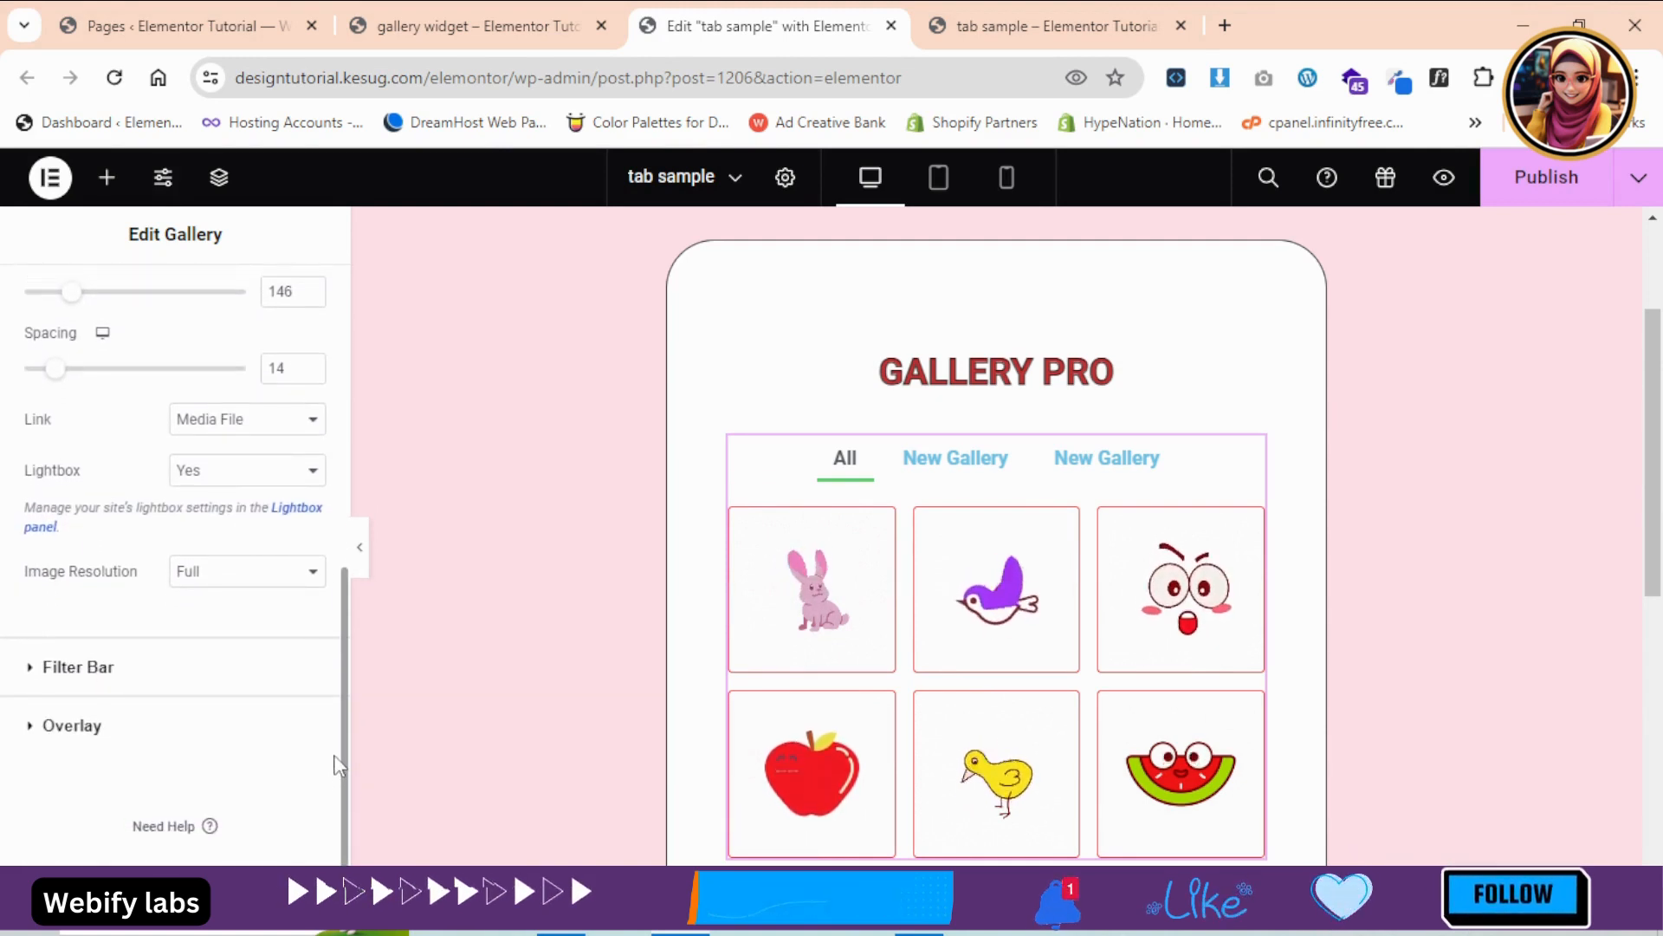
pyautogui.click(33, 669)
pyautogui.click(954, 462)
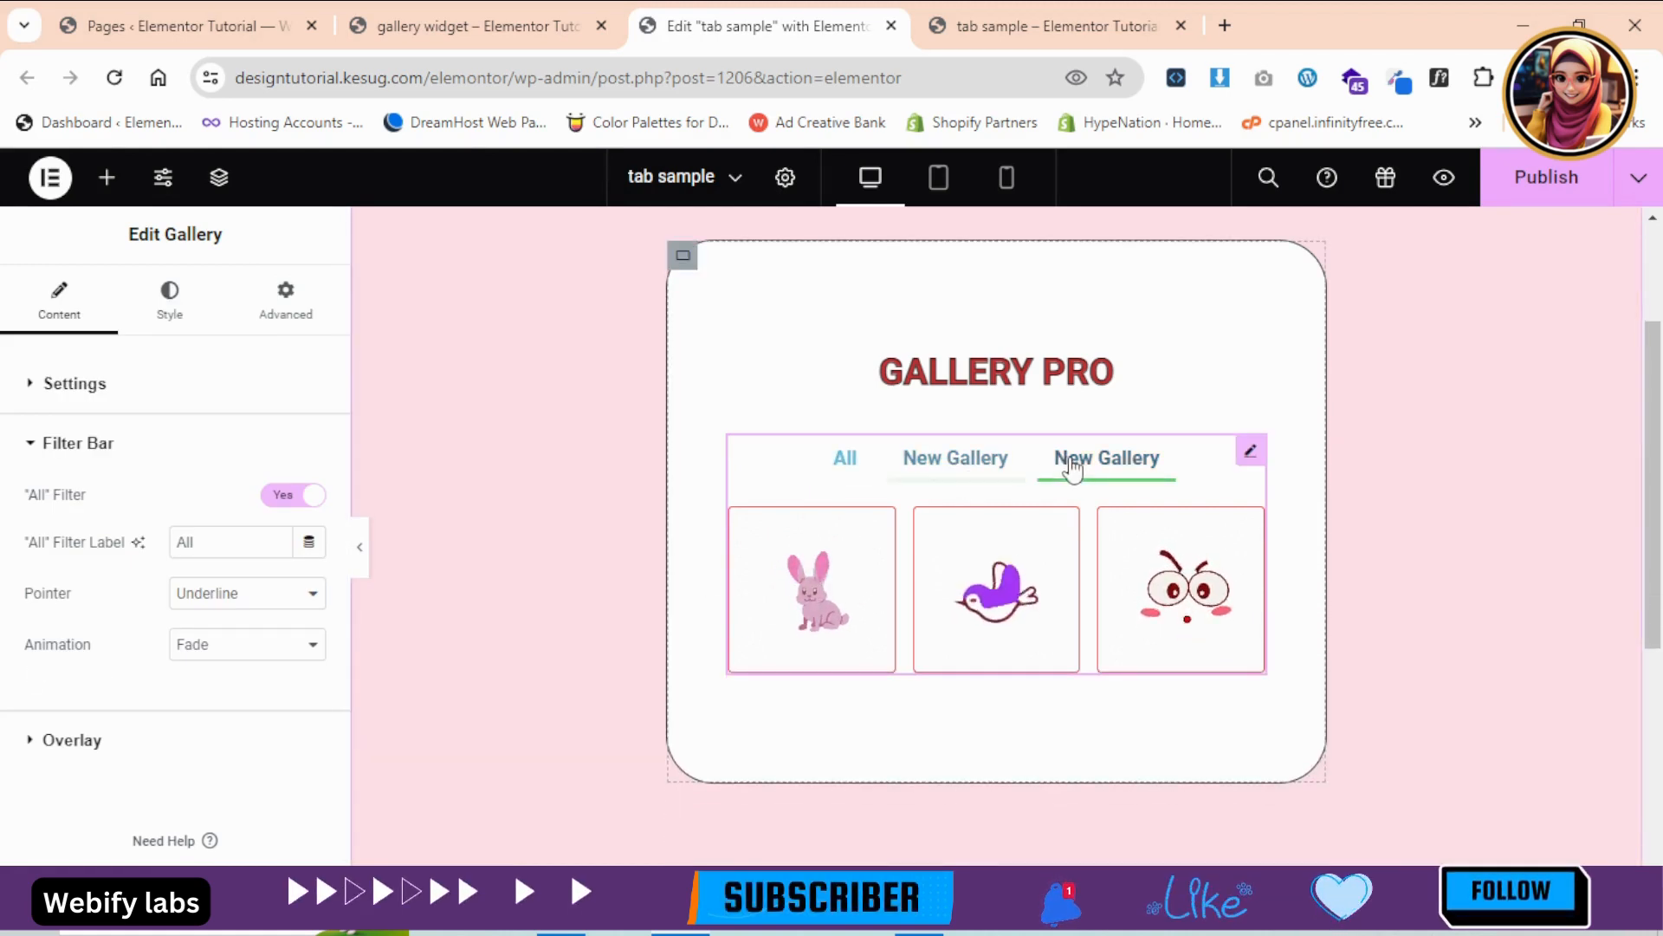
pyautogui.click(954, 466)
pyautogui.click(1083, 468)
pyautogui.click(905, 468)
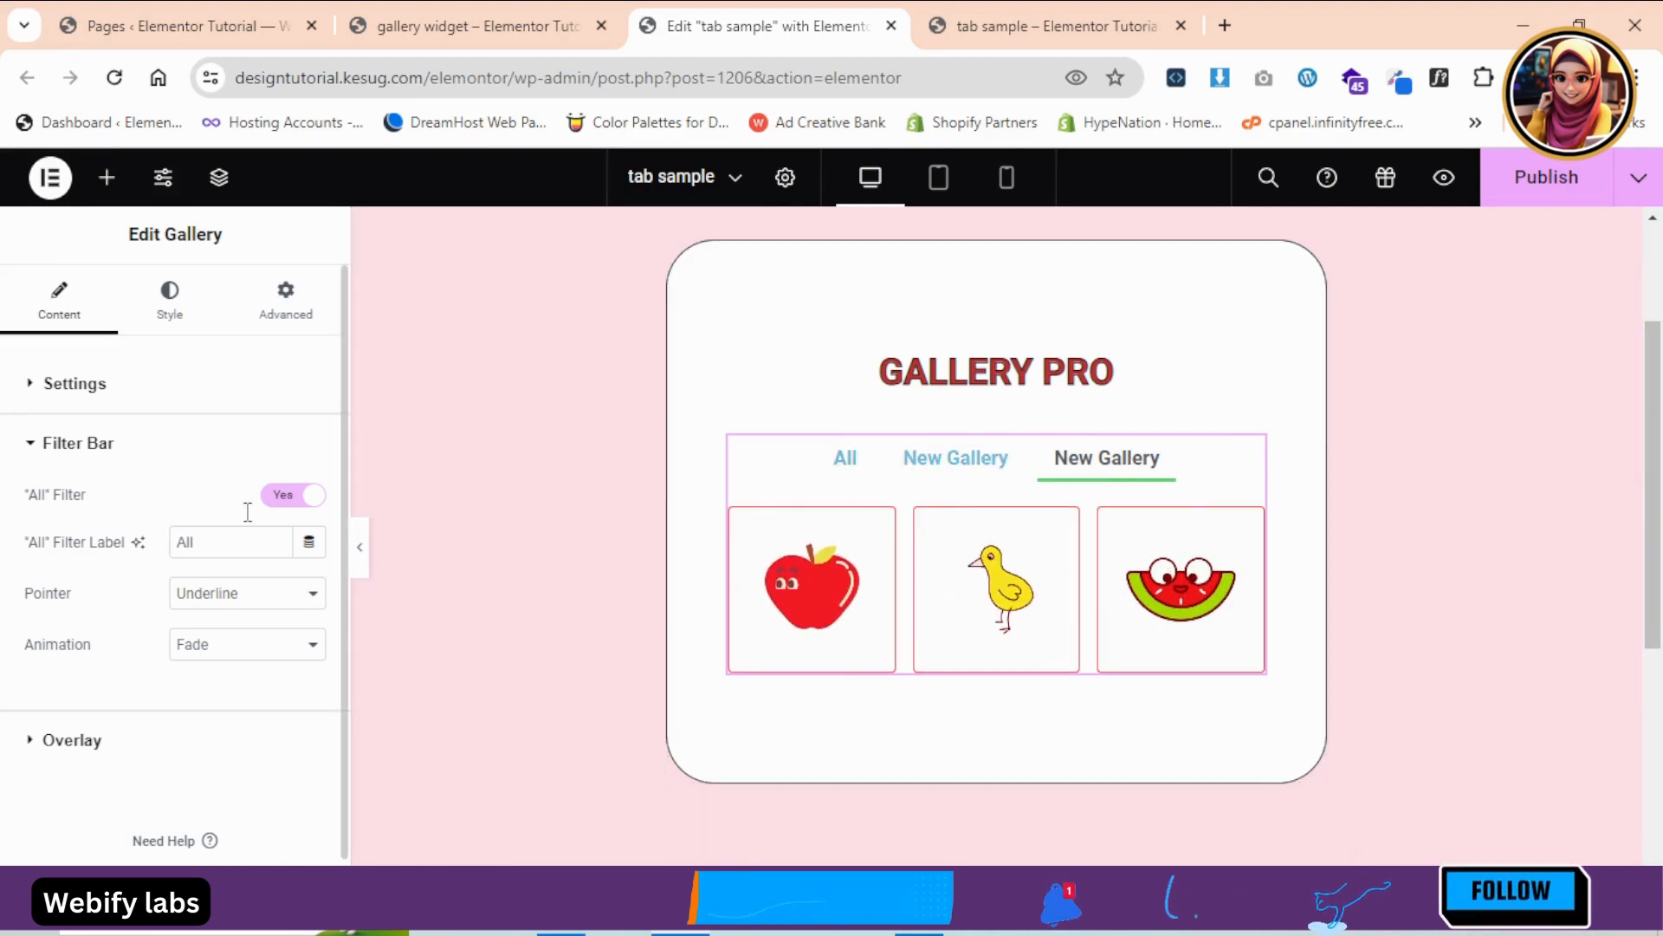
# - Rename the first gallery item, holding the rabbit, bird and frowning-eyes images, as One
pyautogui.click(78, 383)
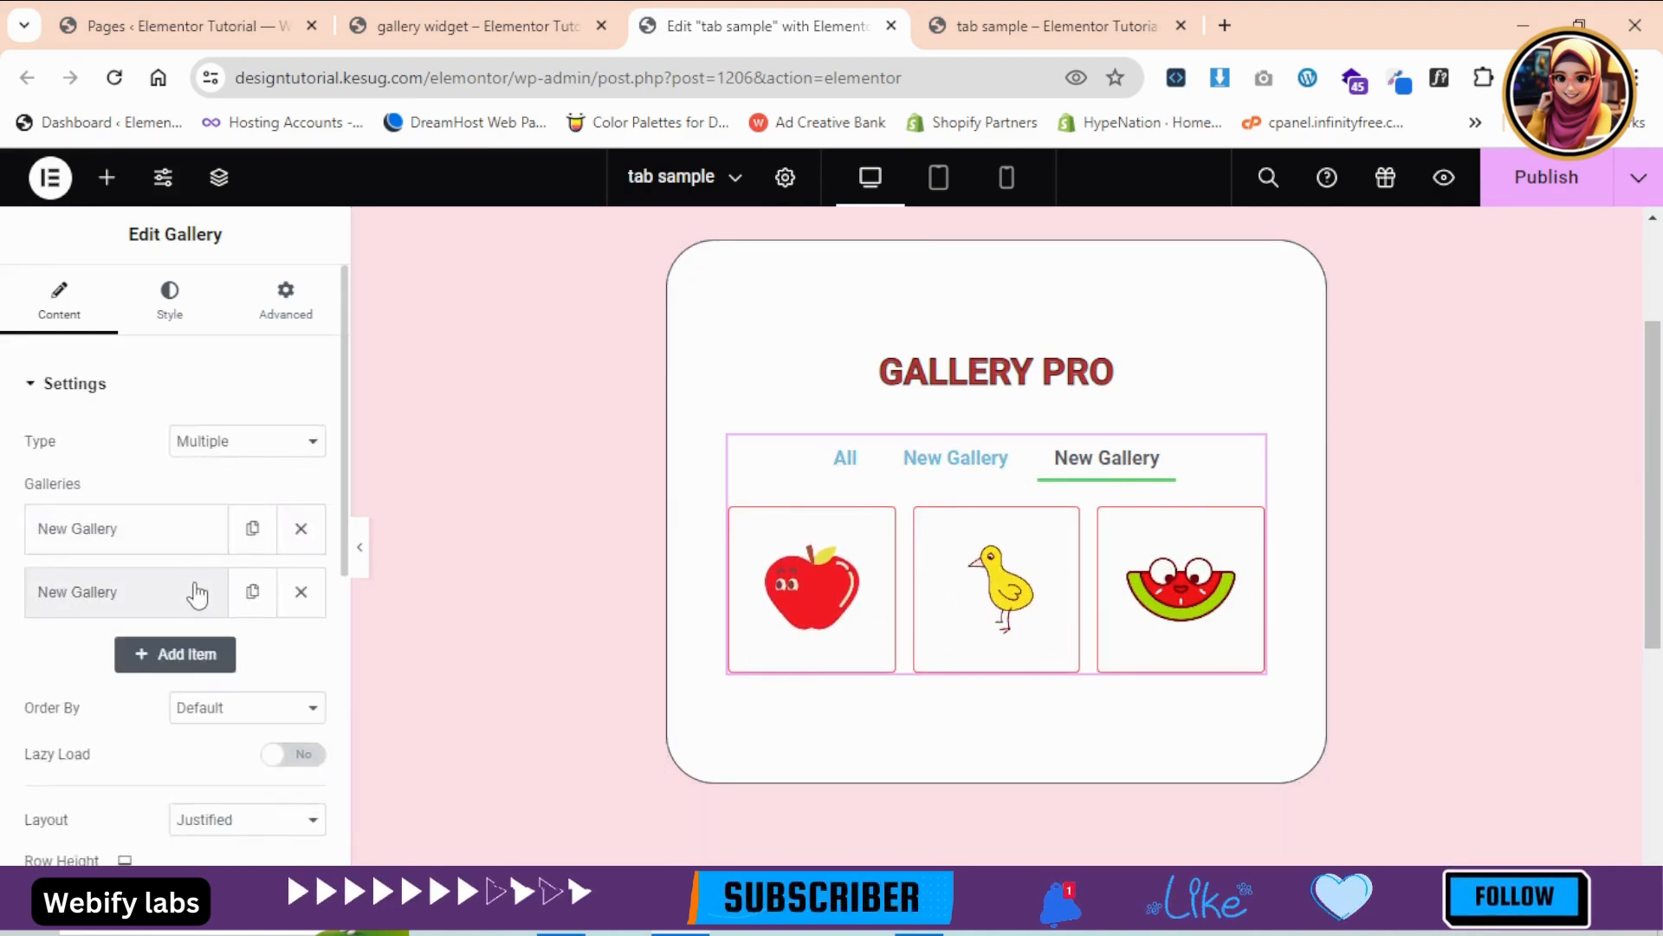
pyautogui.click(153, 548)
pyautogui.moveTo(260, 590); pyautogui.dragTo(174, 620)
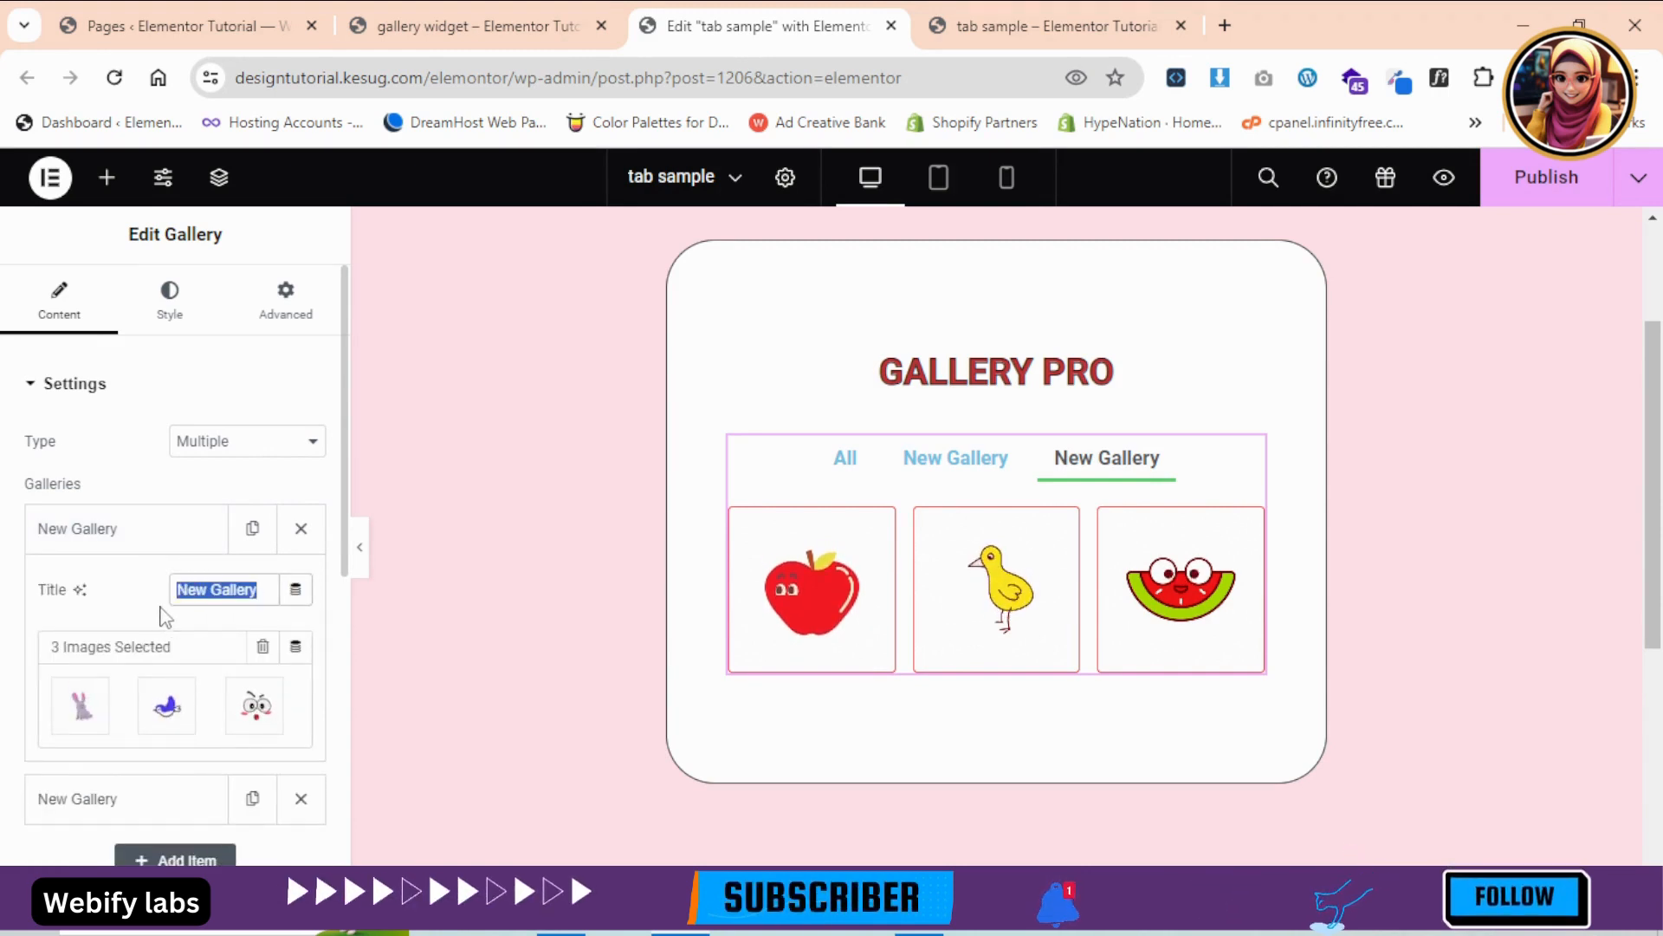
pyautogui.write('One')
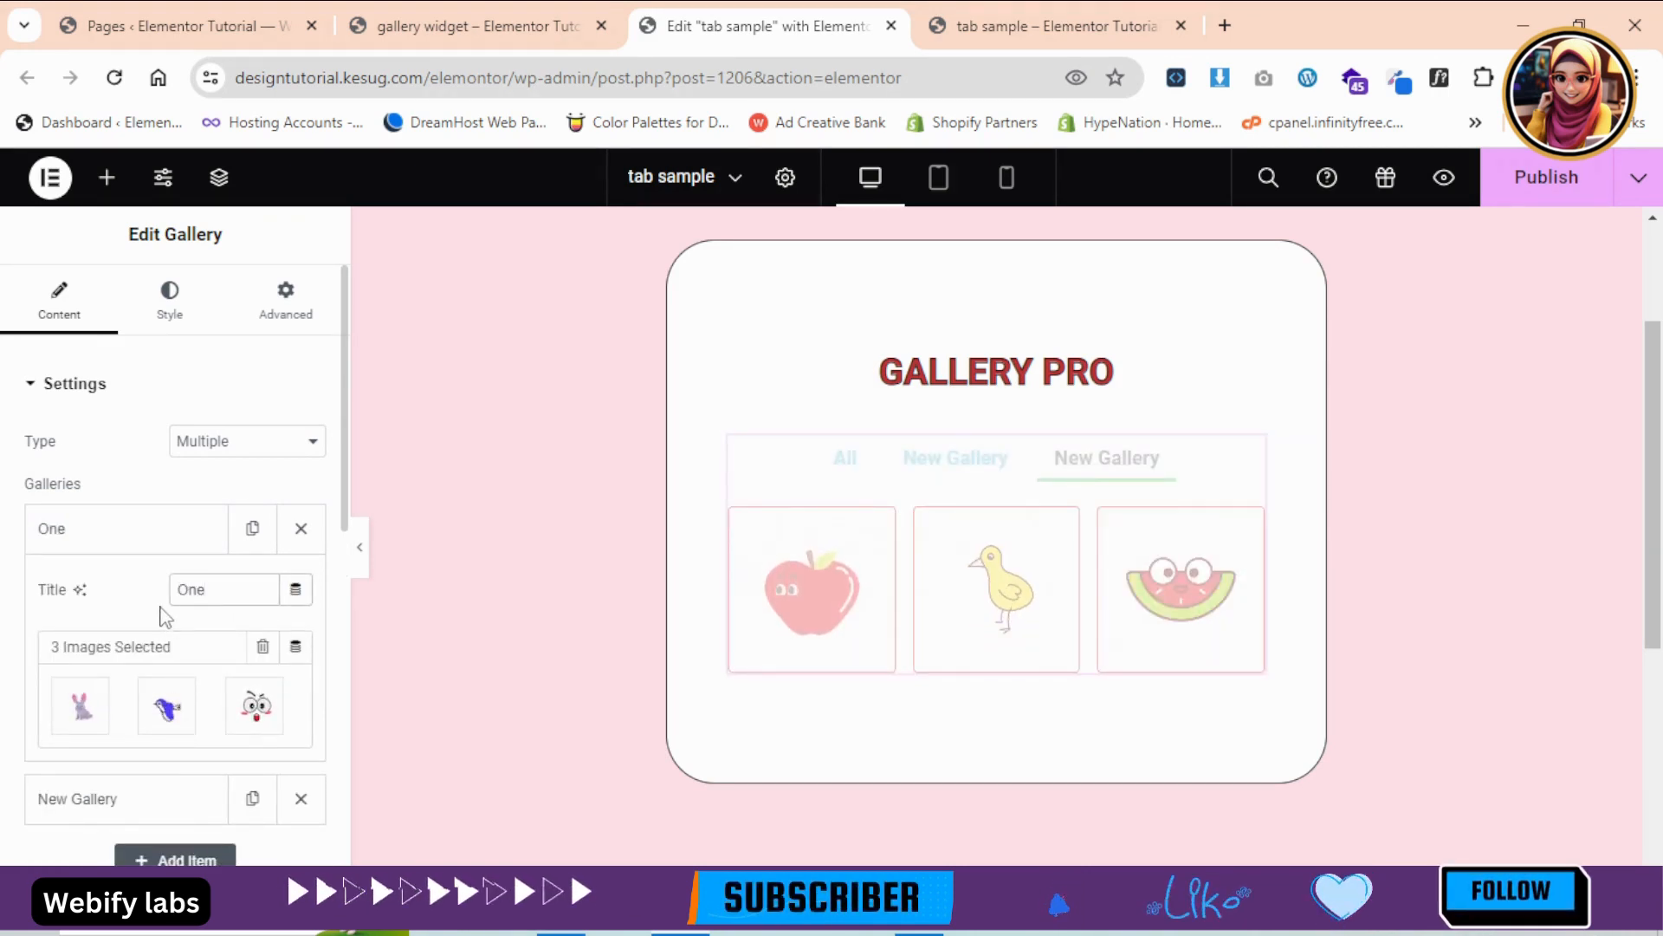
# - Rename the second gallery item, holding the apple, yellow chick and watermelon images, as Two and collapse it
pyautogui.click(174, 551)
pyautogui.click(174, 592)
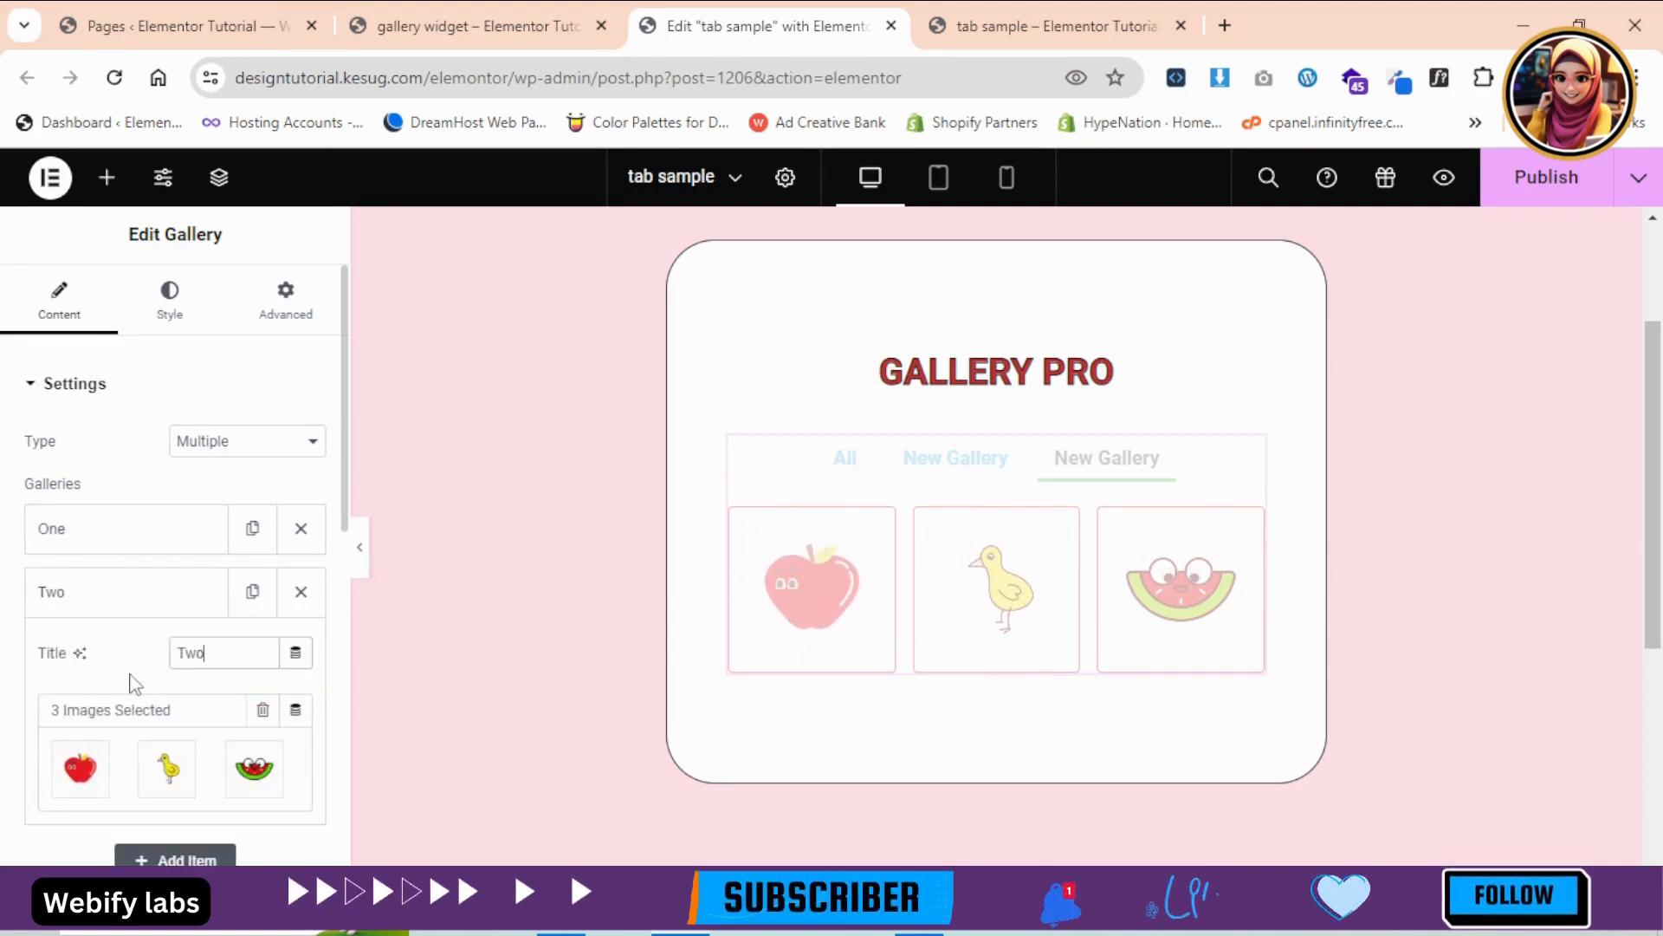
pyautogui.click(121, 589)
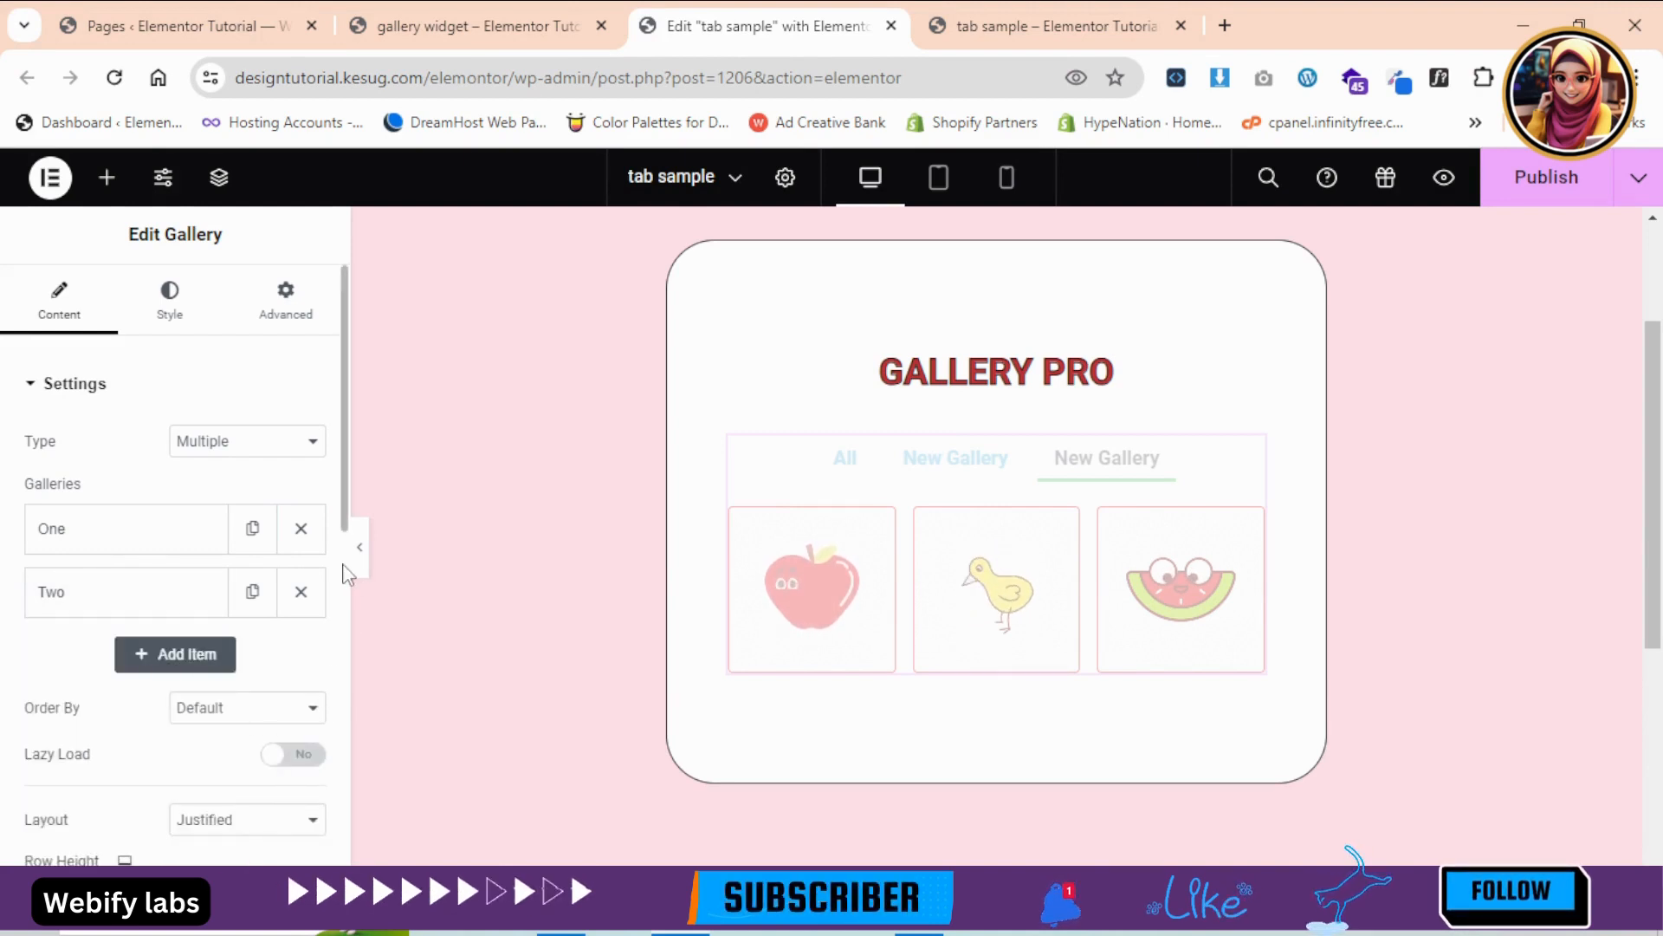
# - Open the gallery's Filter Bar settings and the "All" filter label for editing
pyautogui.scroll(-10, 329, 597)
pyautogui.click(33, 659)
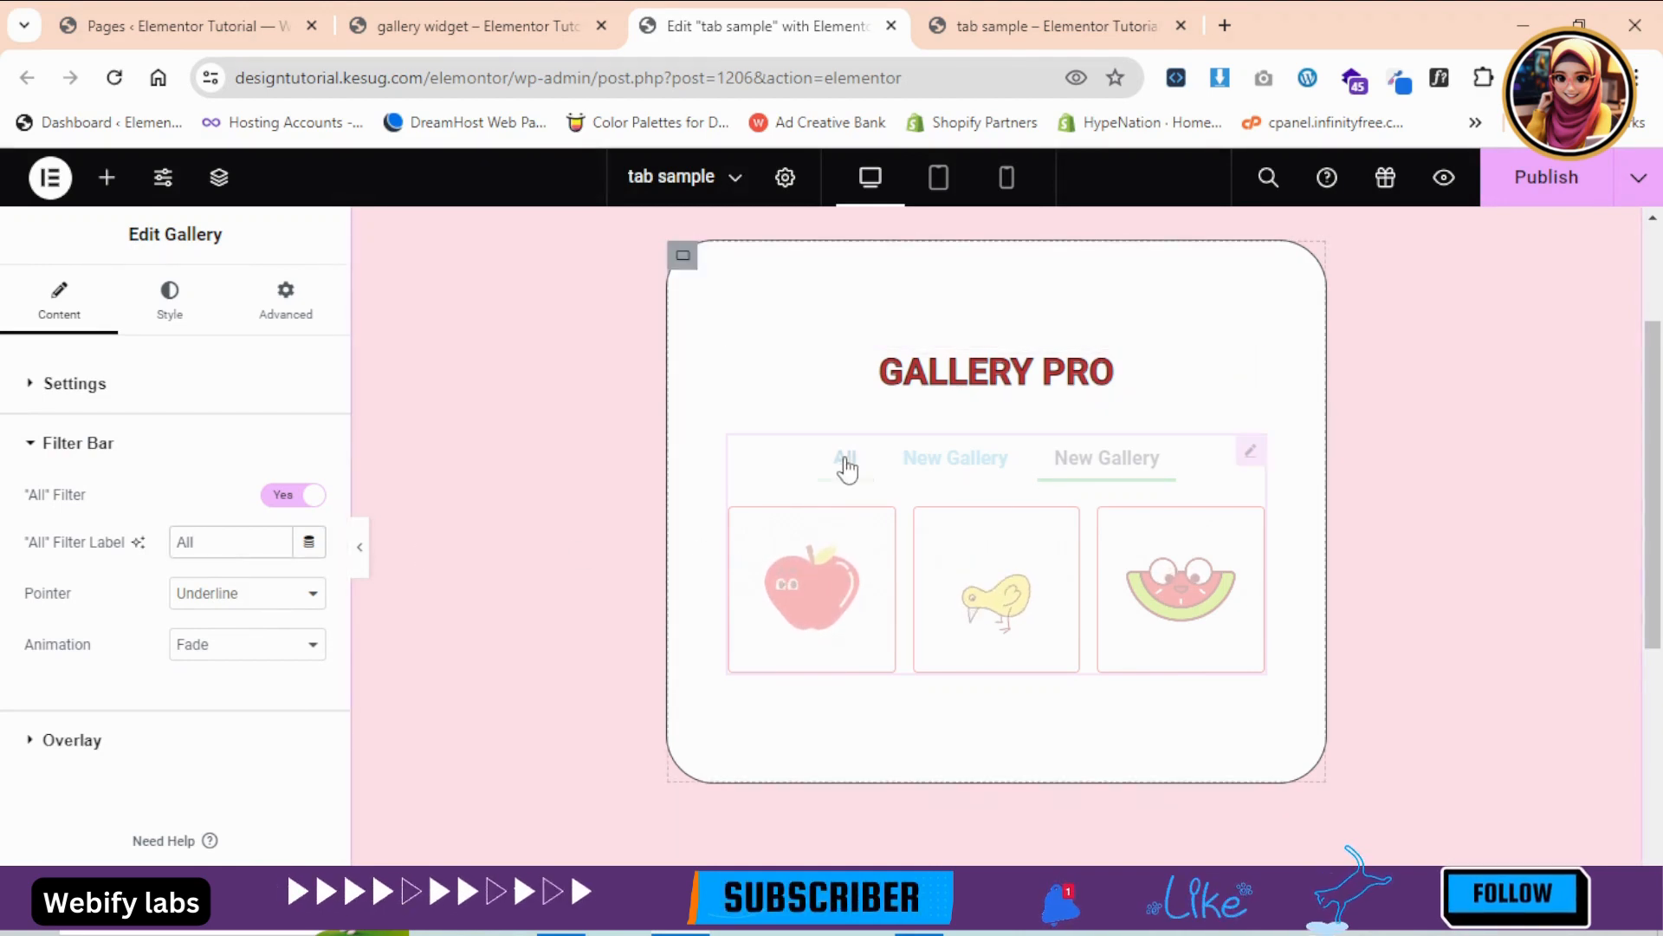
pyautogui.click(218, 555)
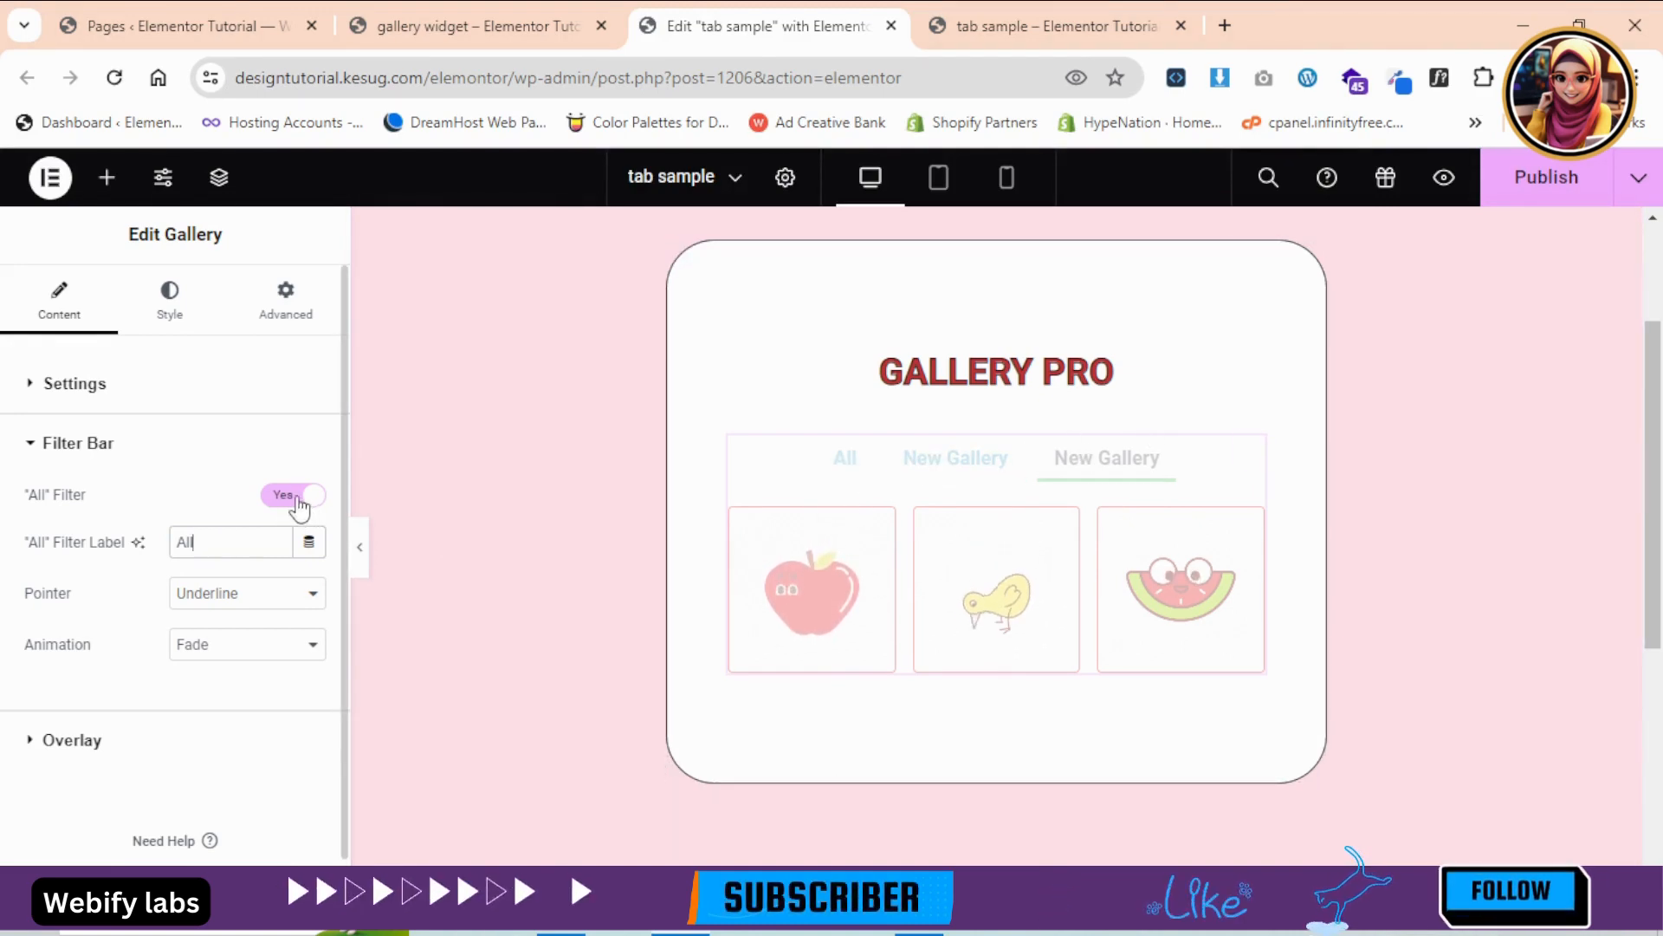
# - Try the Overline and Framed pointer styles on the gallery's filter bar
pyautogui.click(259, 596)
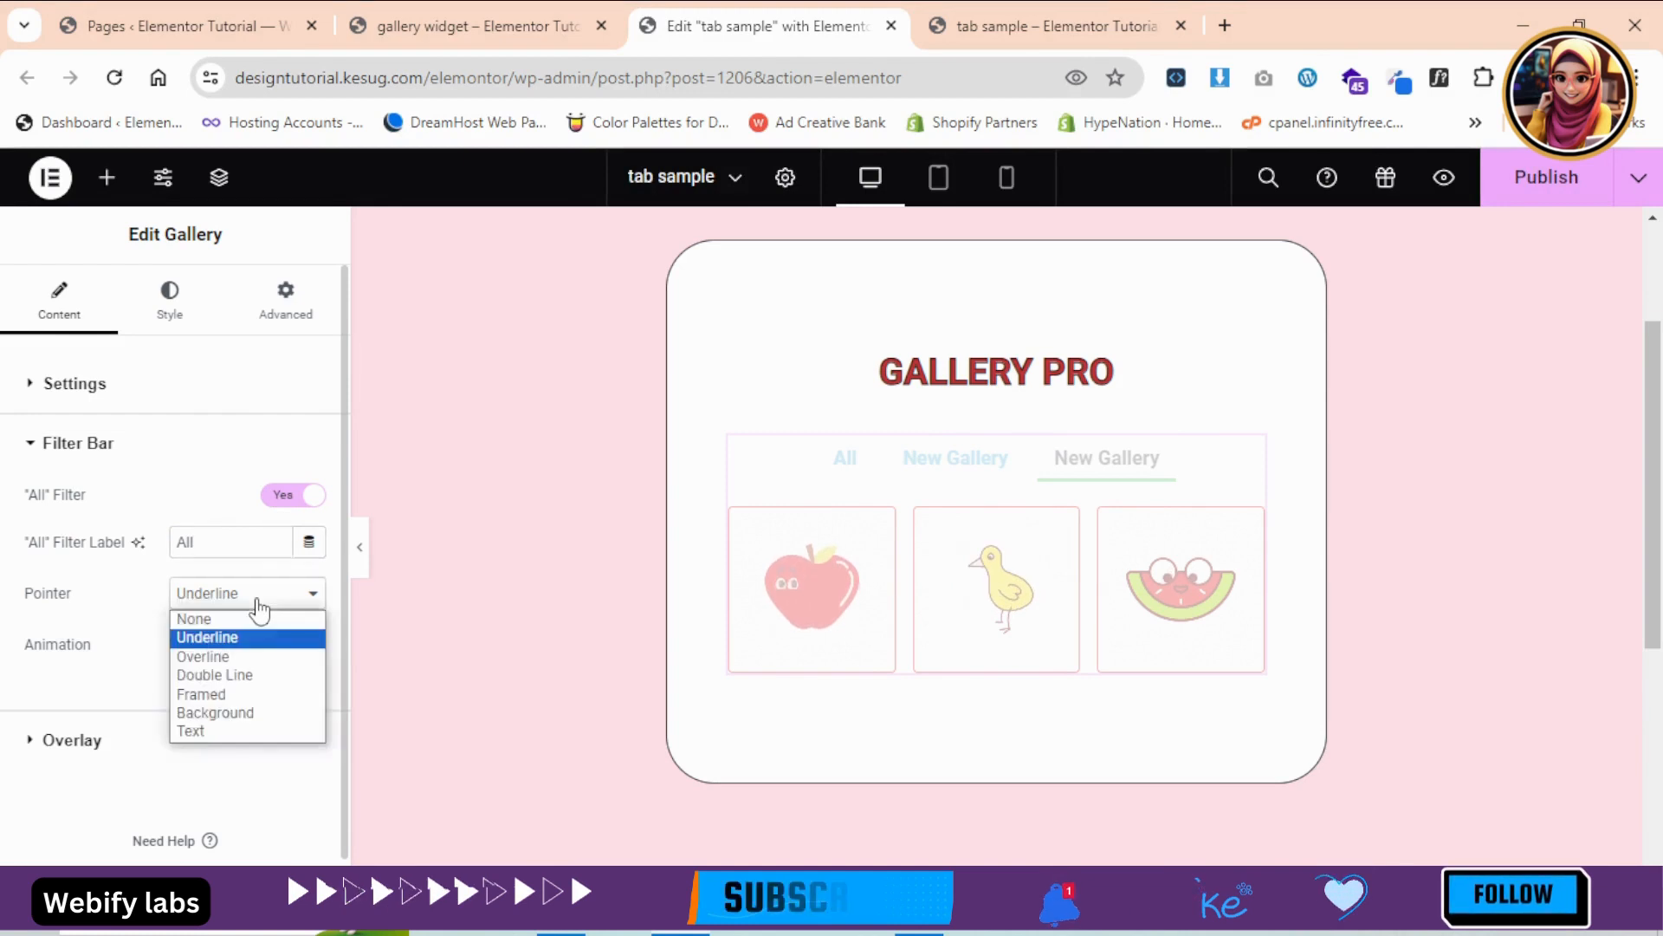
pyautogui.click(253, 657)
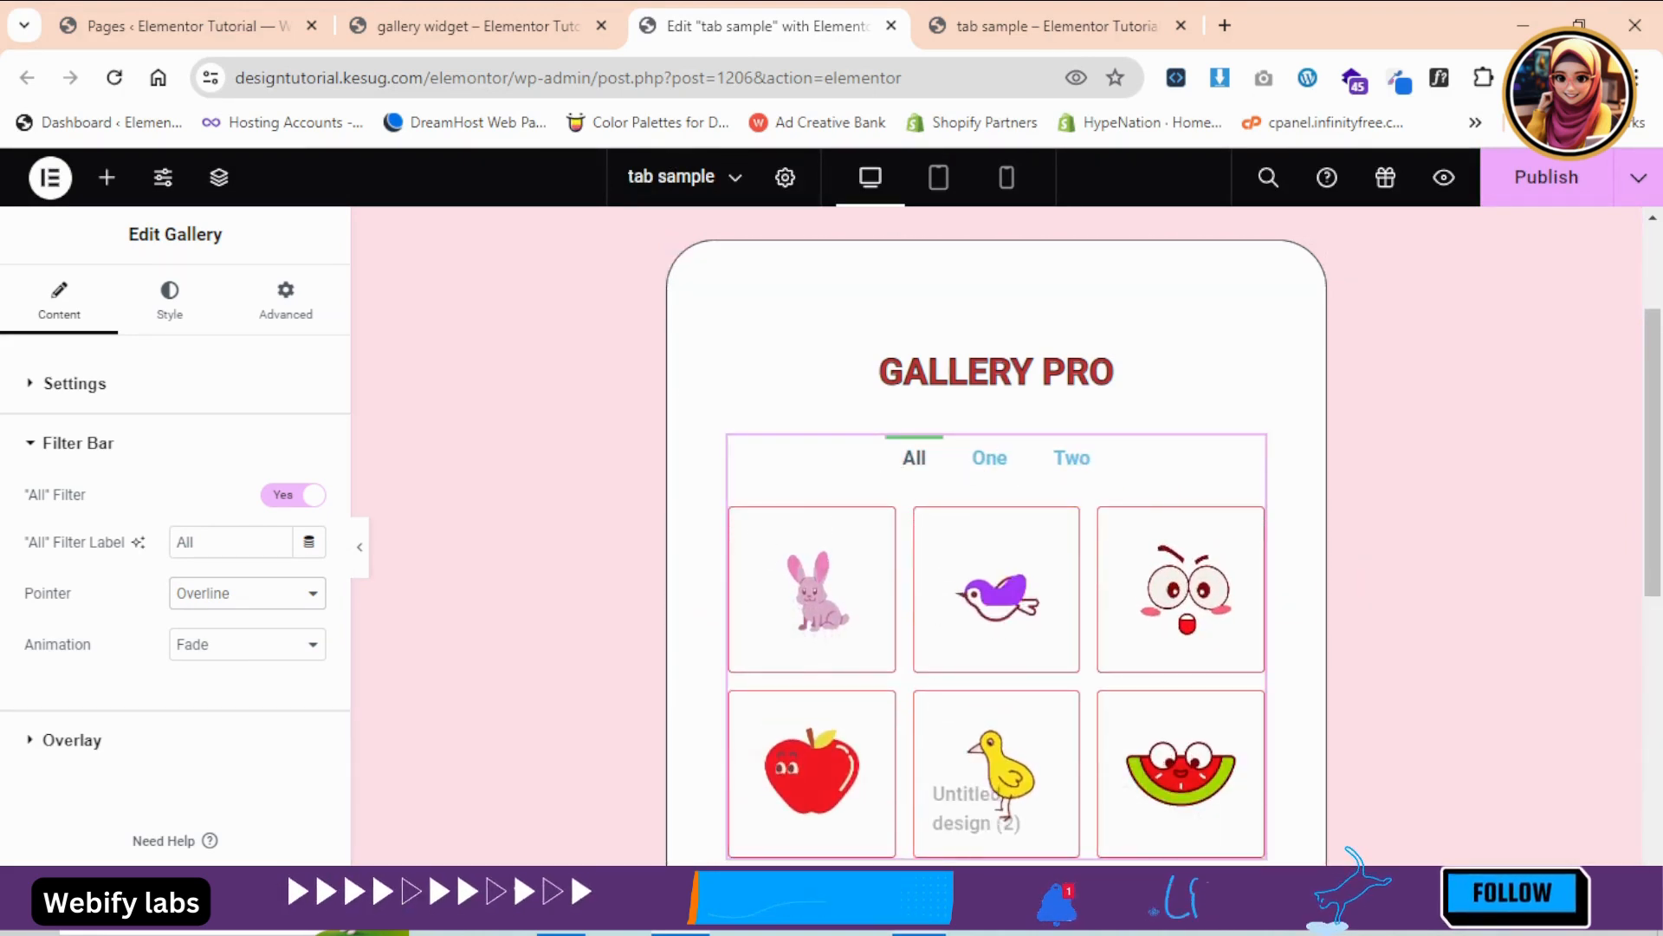
pyautogui.click(919, 910)
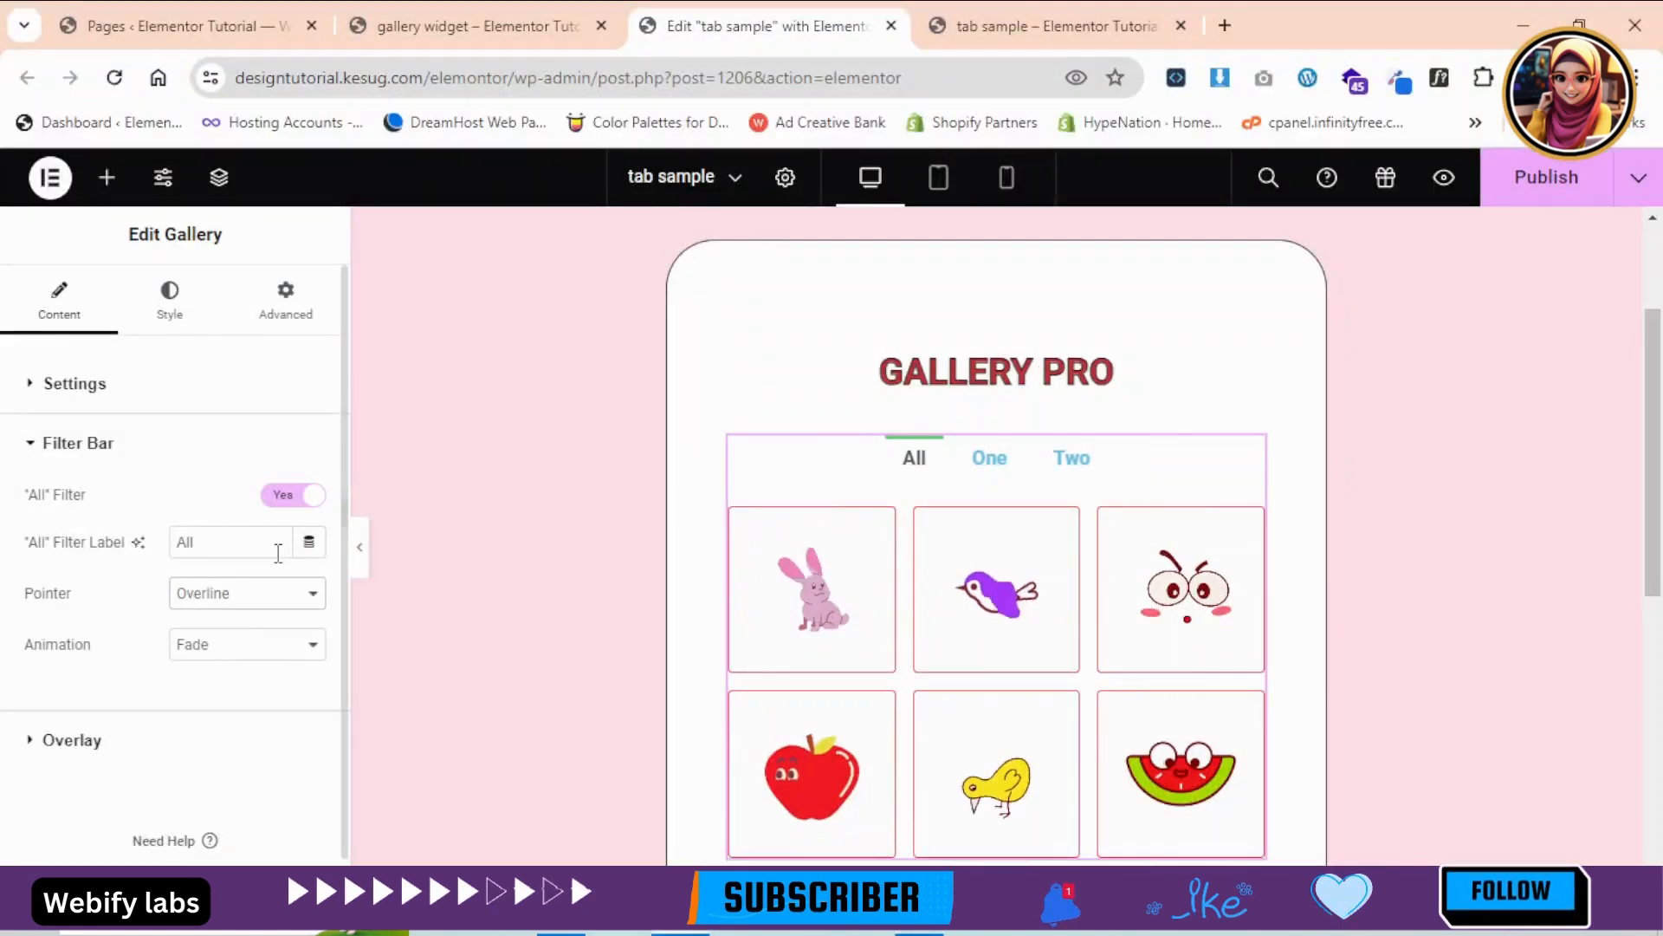
pyautogui.click(210, 598)
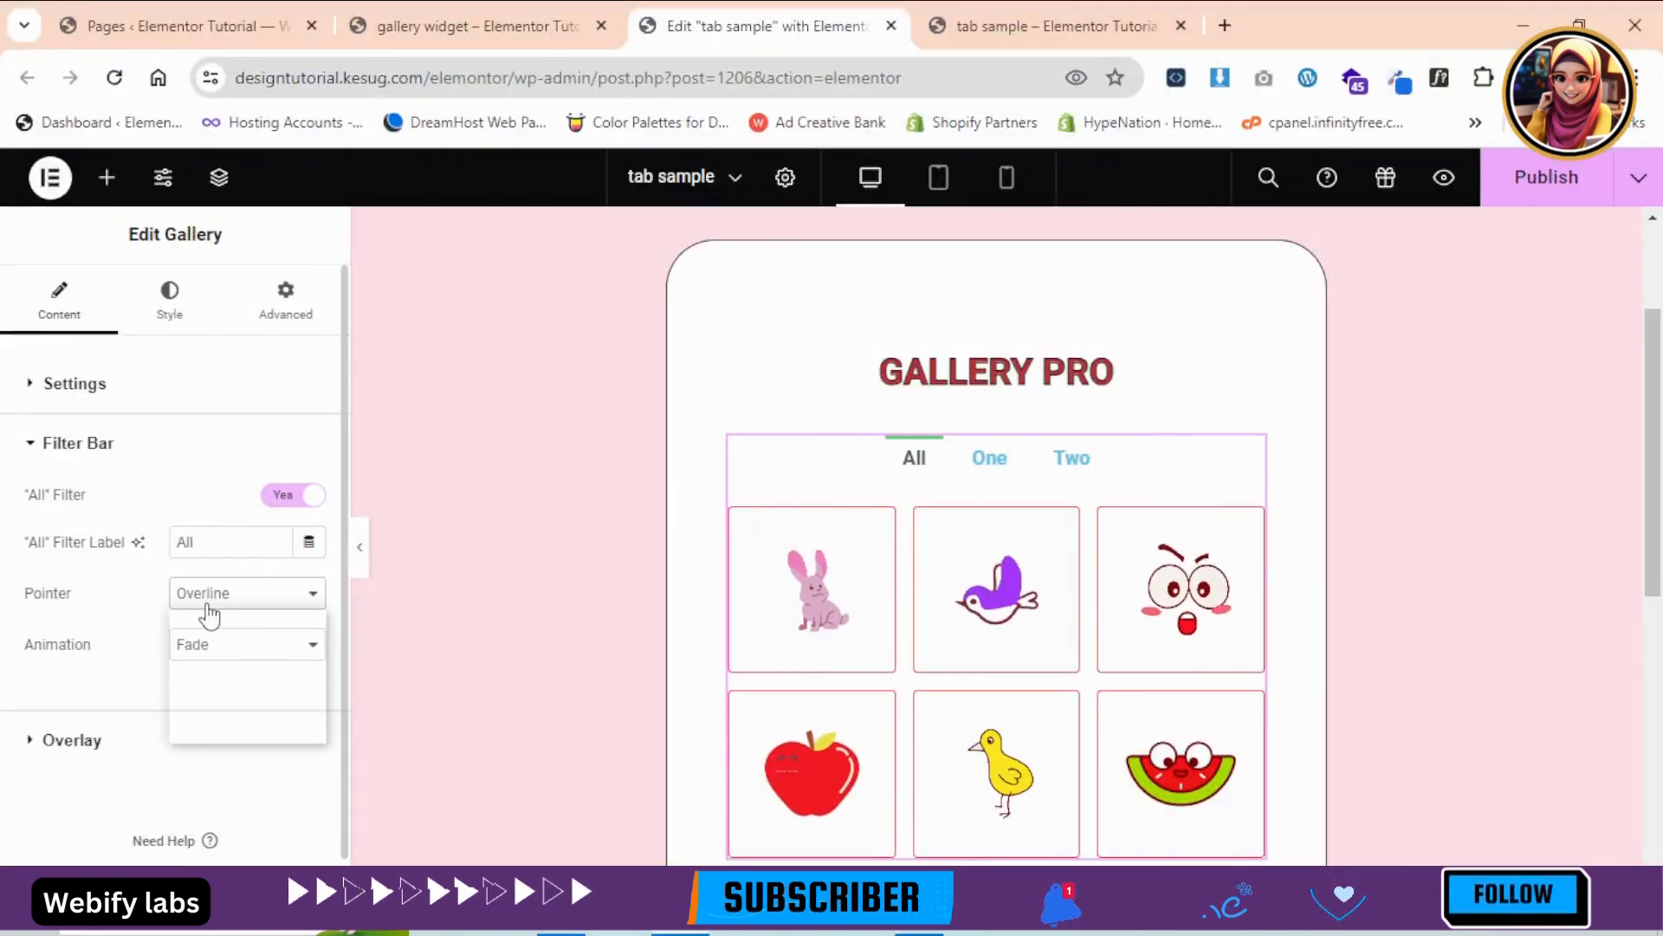
pyautogui.click(213, 694)
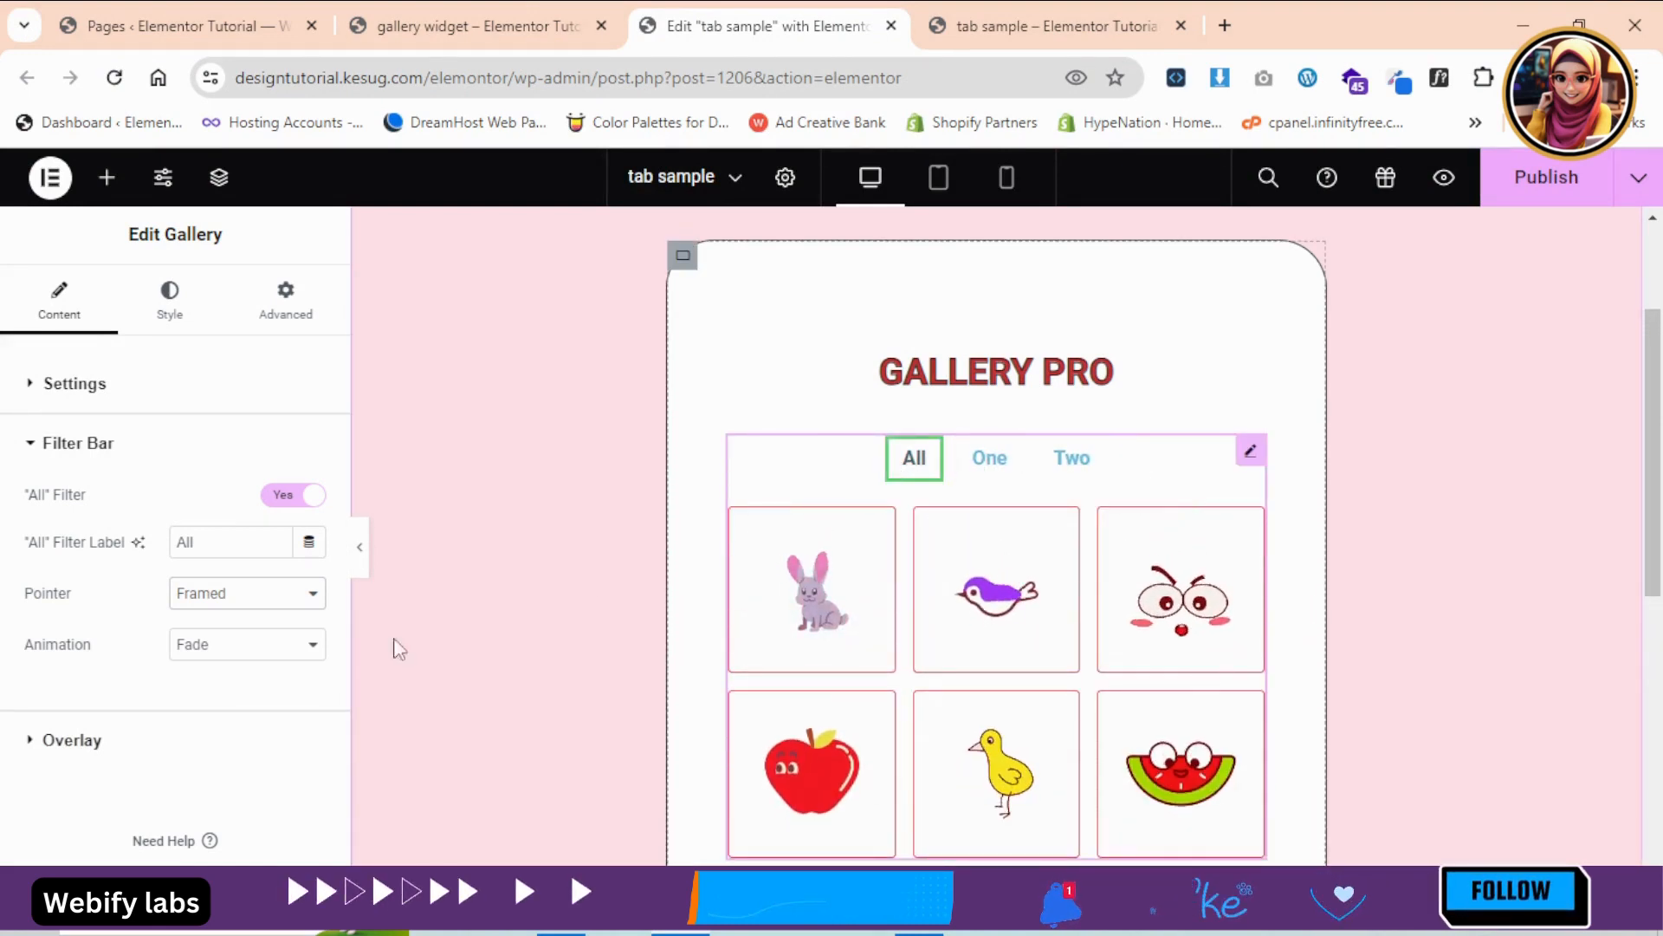
# - Set the filter bar's pointer style to Text and its animation to Float
pyautogui.click(237, 597)
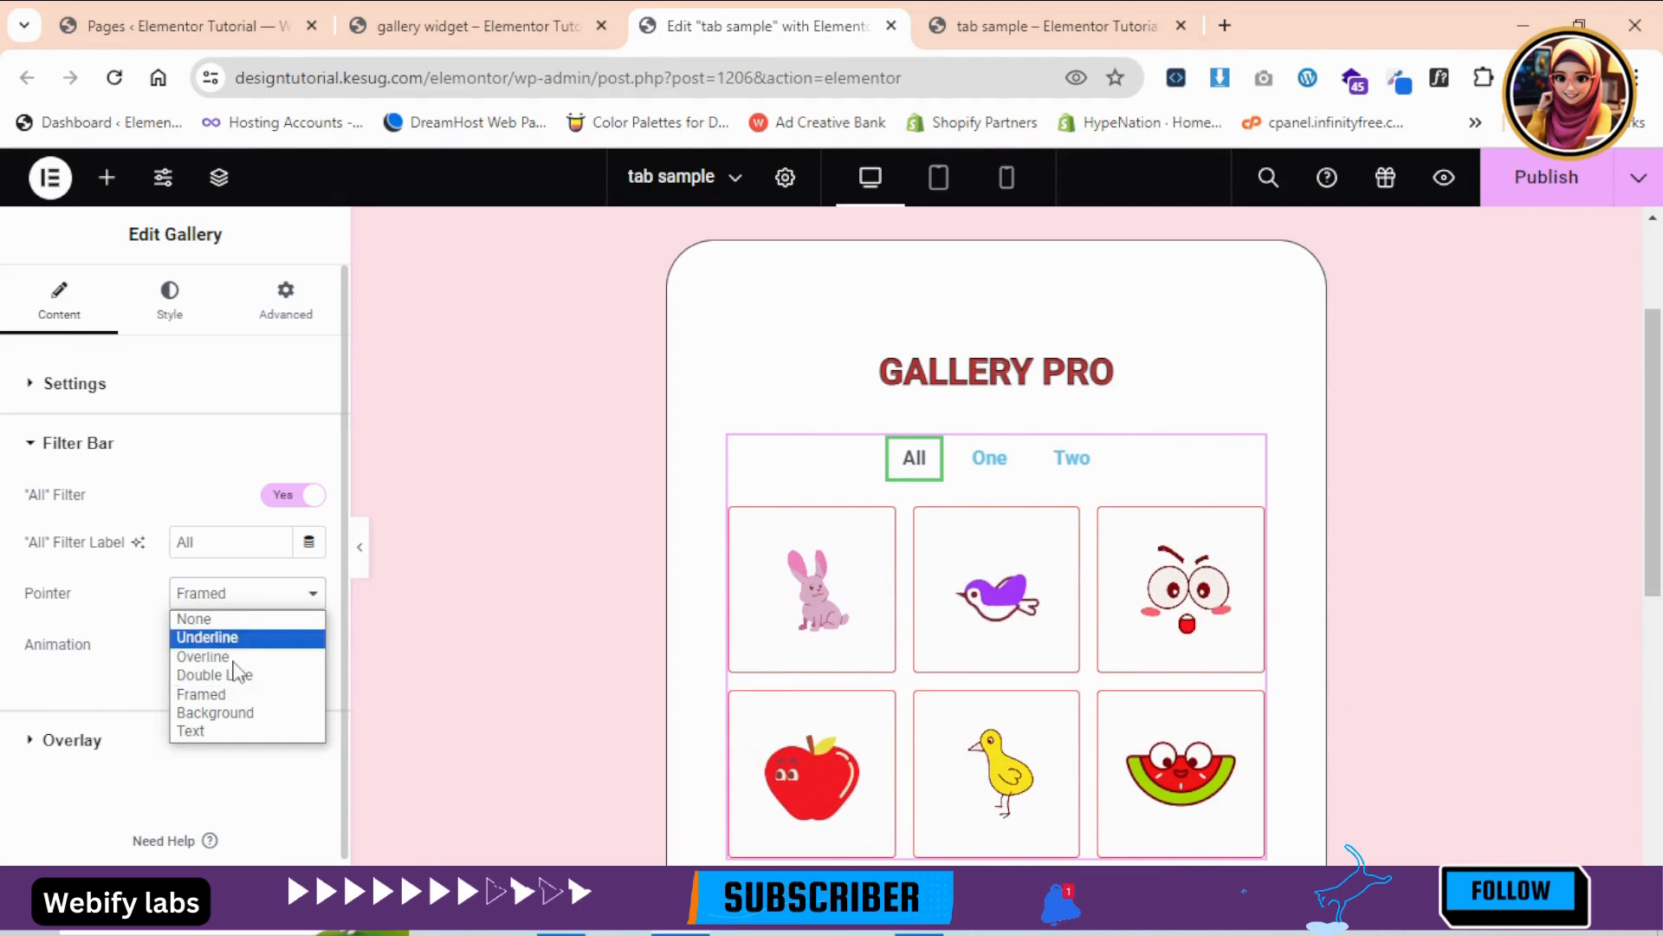
pyautogui.click(232, 730)
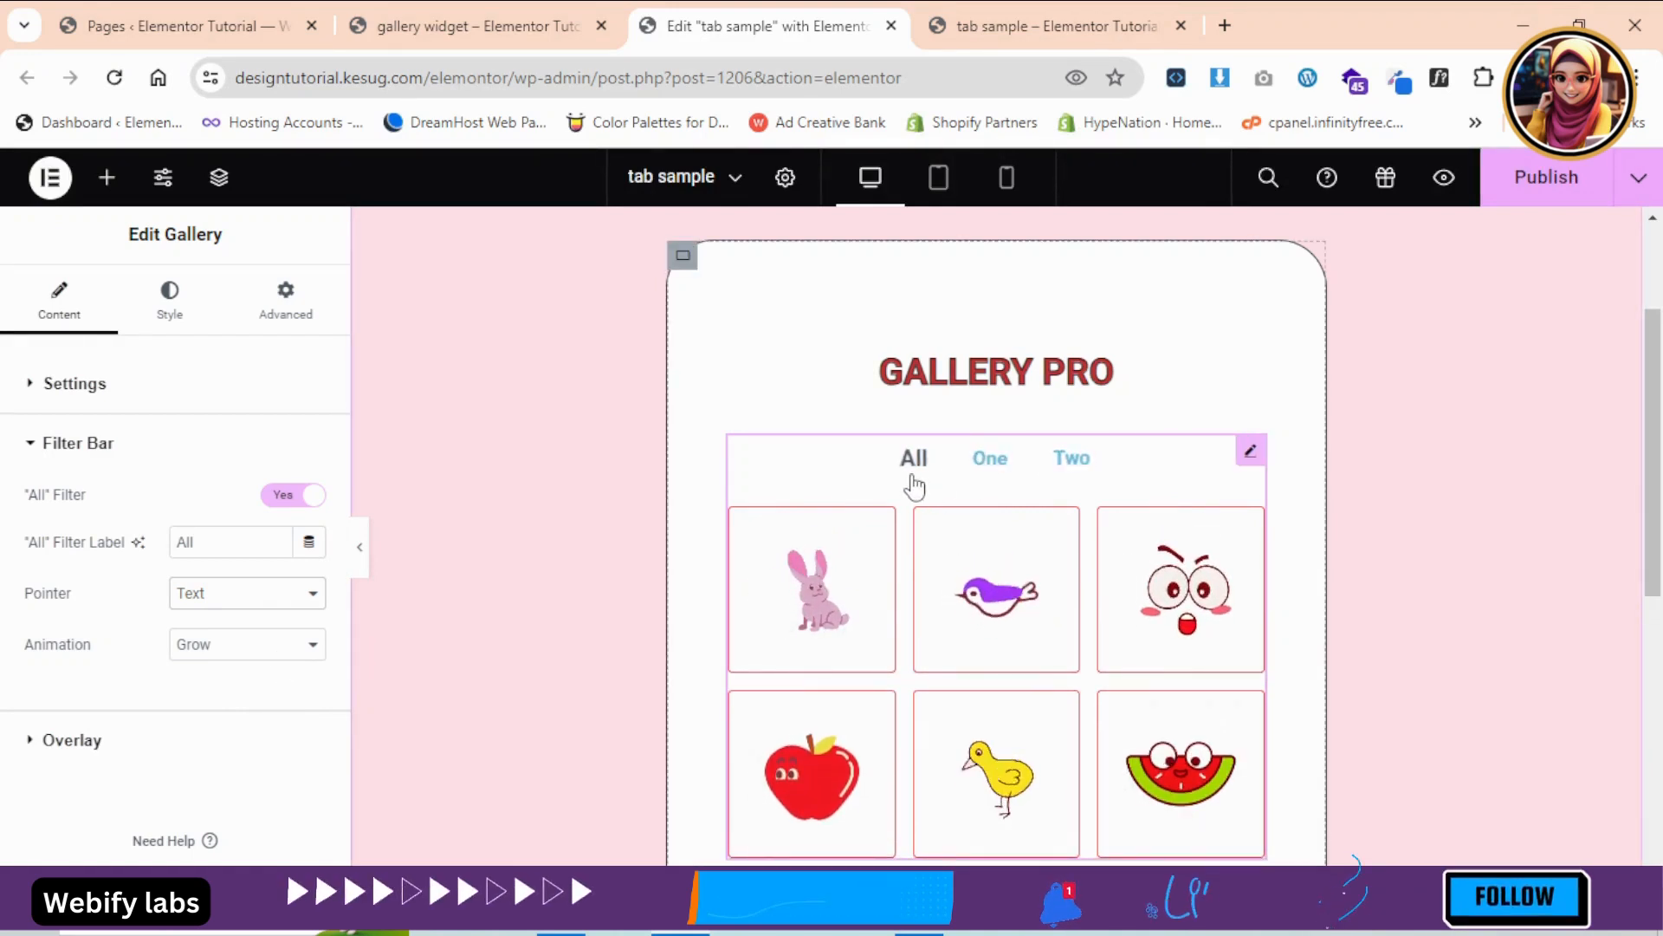
pyautogui.click(230, 648)
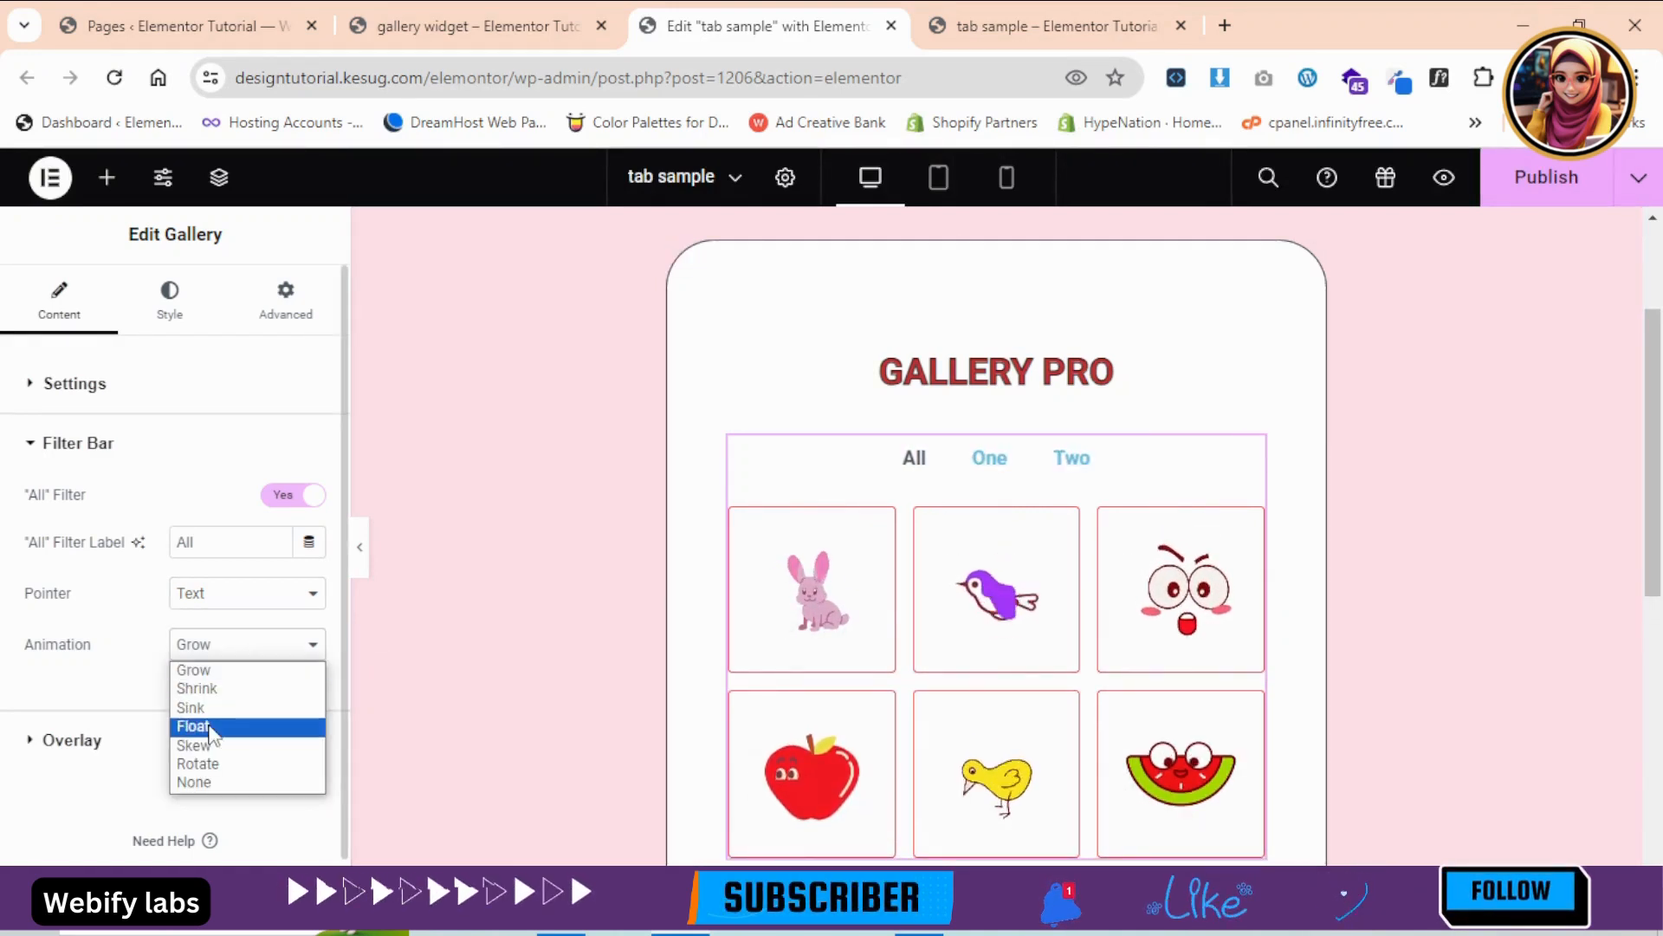
pyautogui.click(216, 726)
pyautogui.click(920, 918)
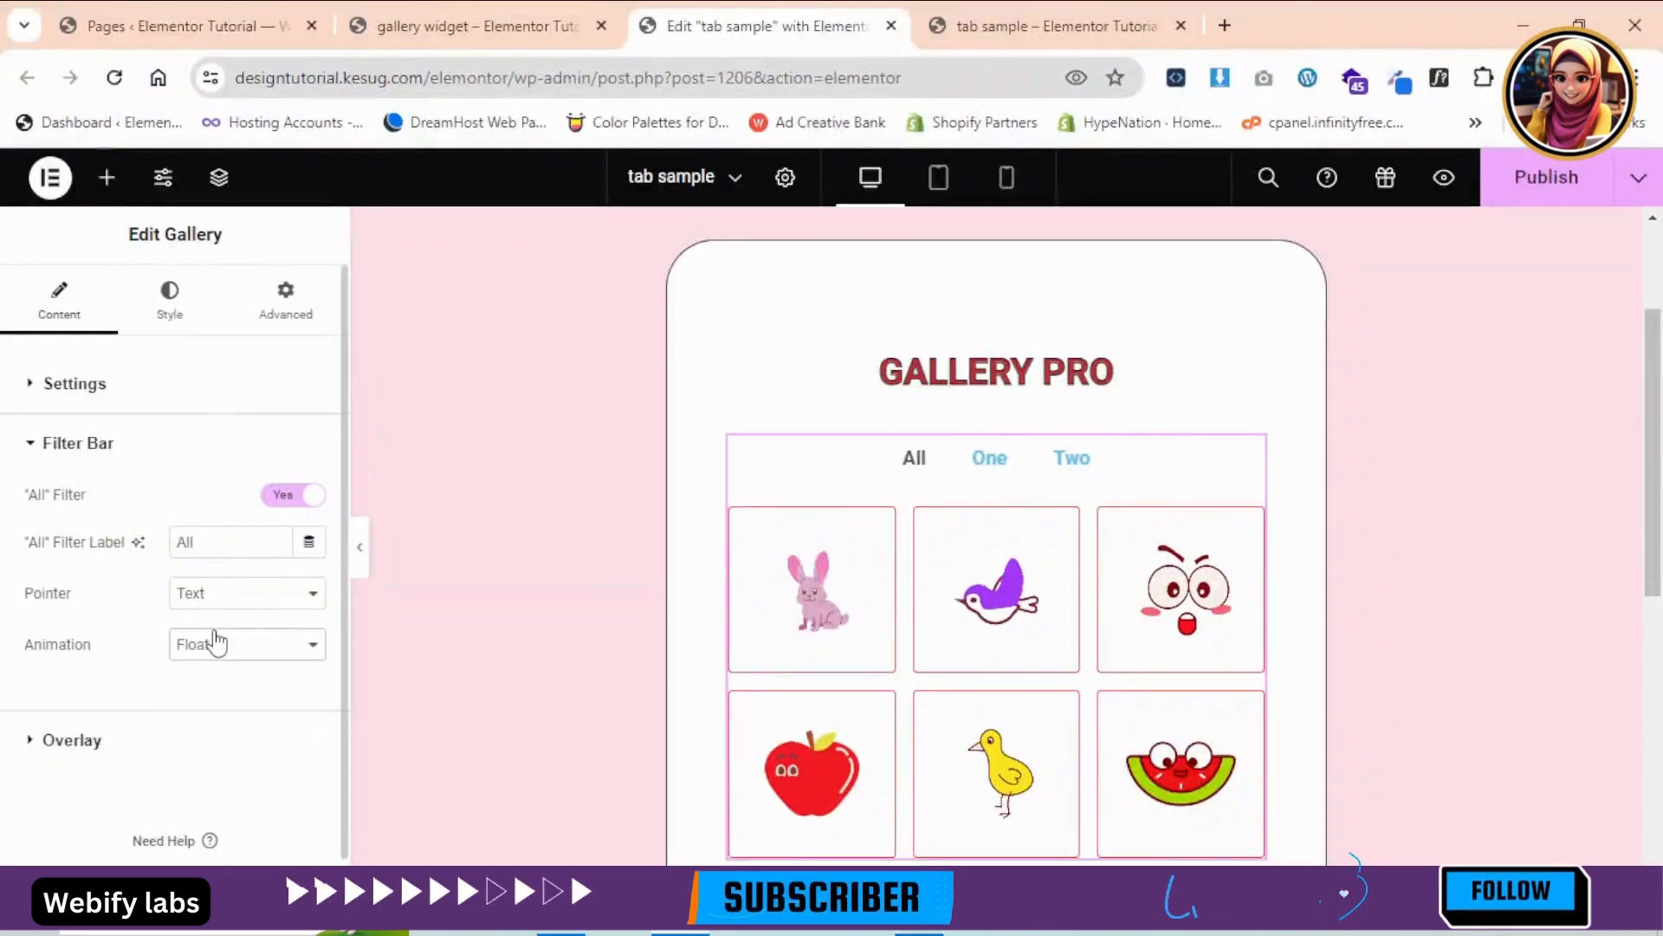
pyautogui.click(202, 649)
pyautogui.click(201, 653)
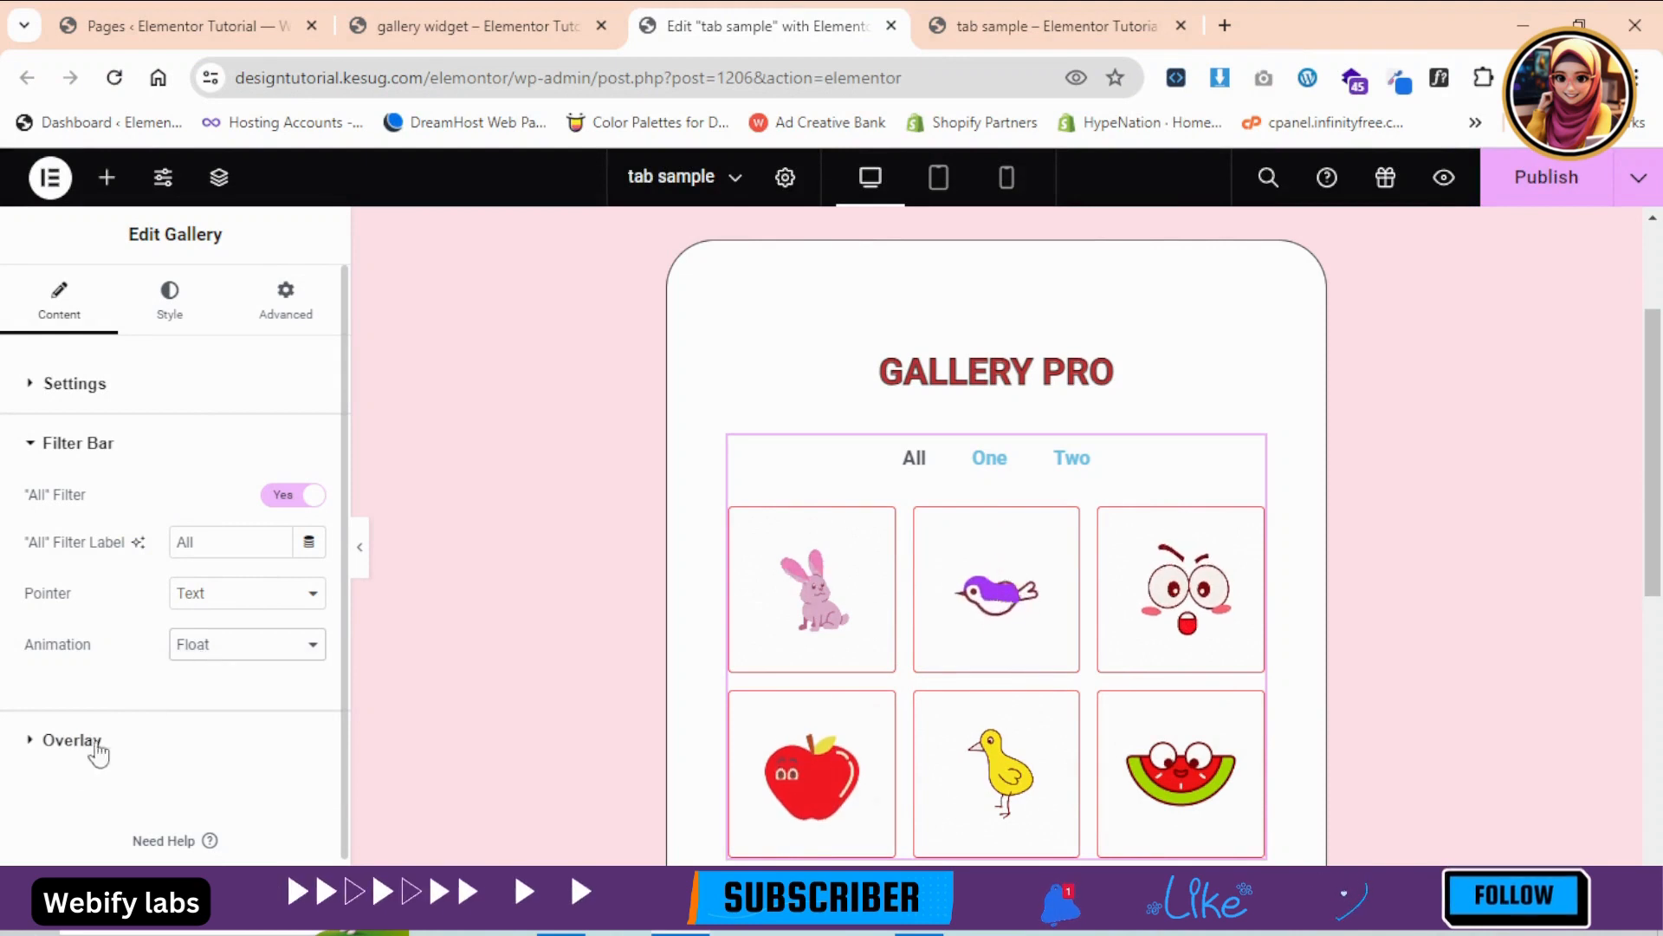
# - Open the gallery's Overlay settings
pyautogui.click(59, 742)
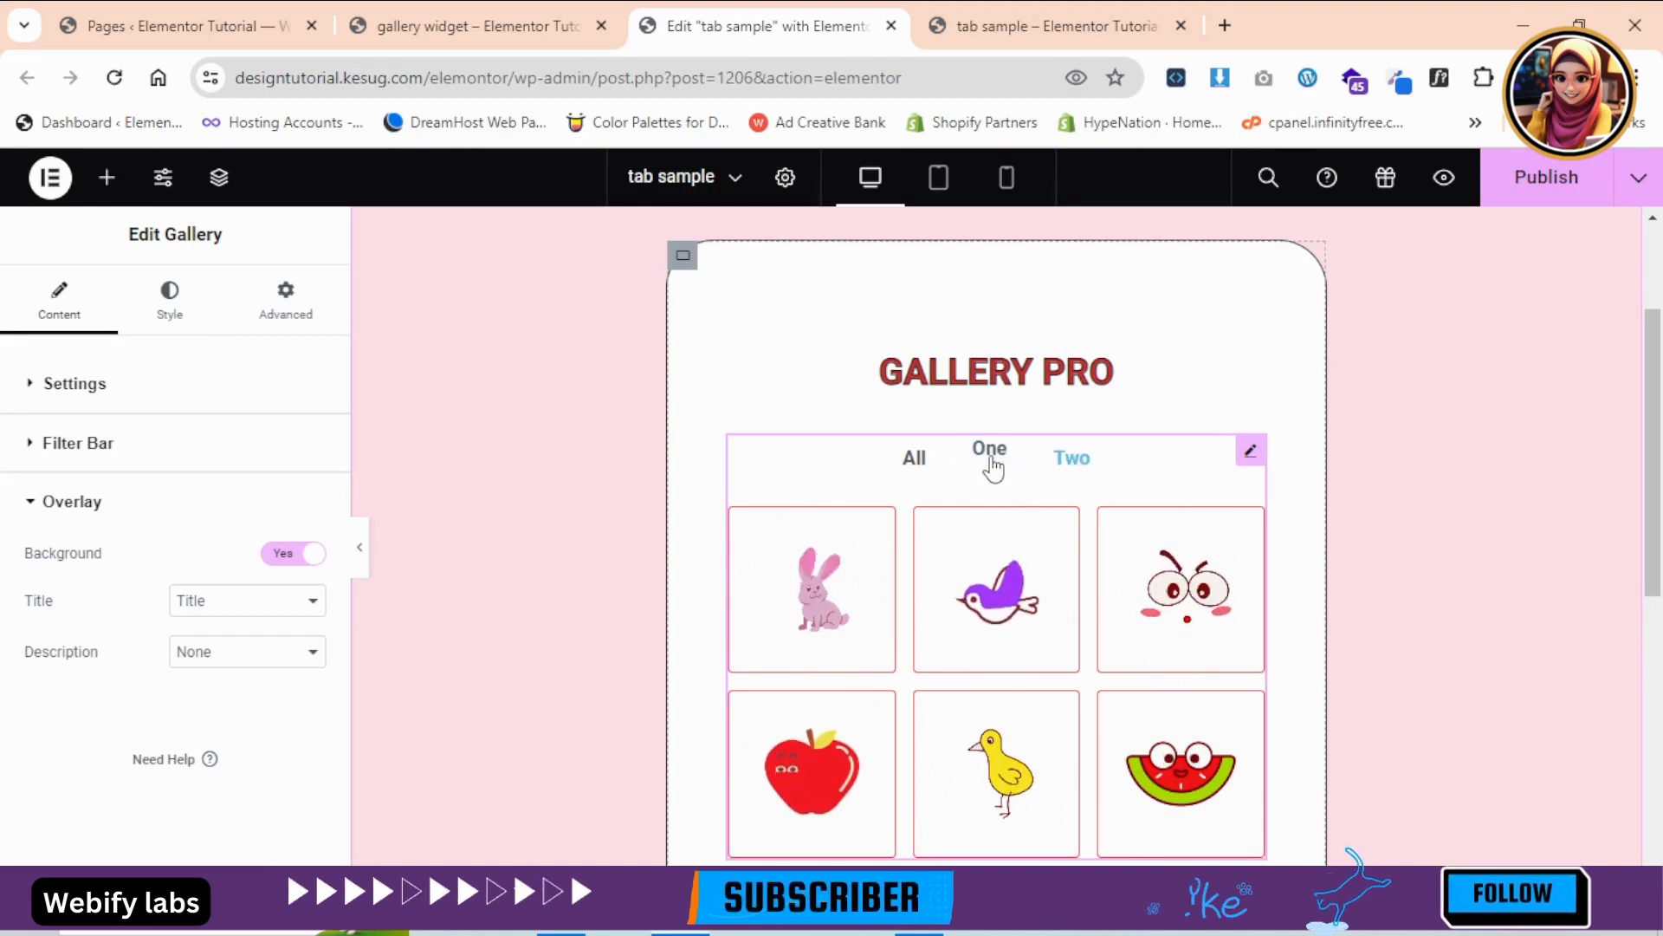
pyautogui.moveTo(1659, 511); pyautogui.dragTo(1579, 550)
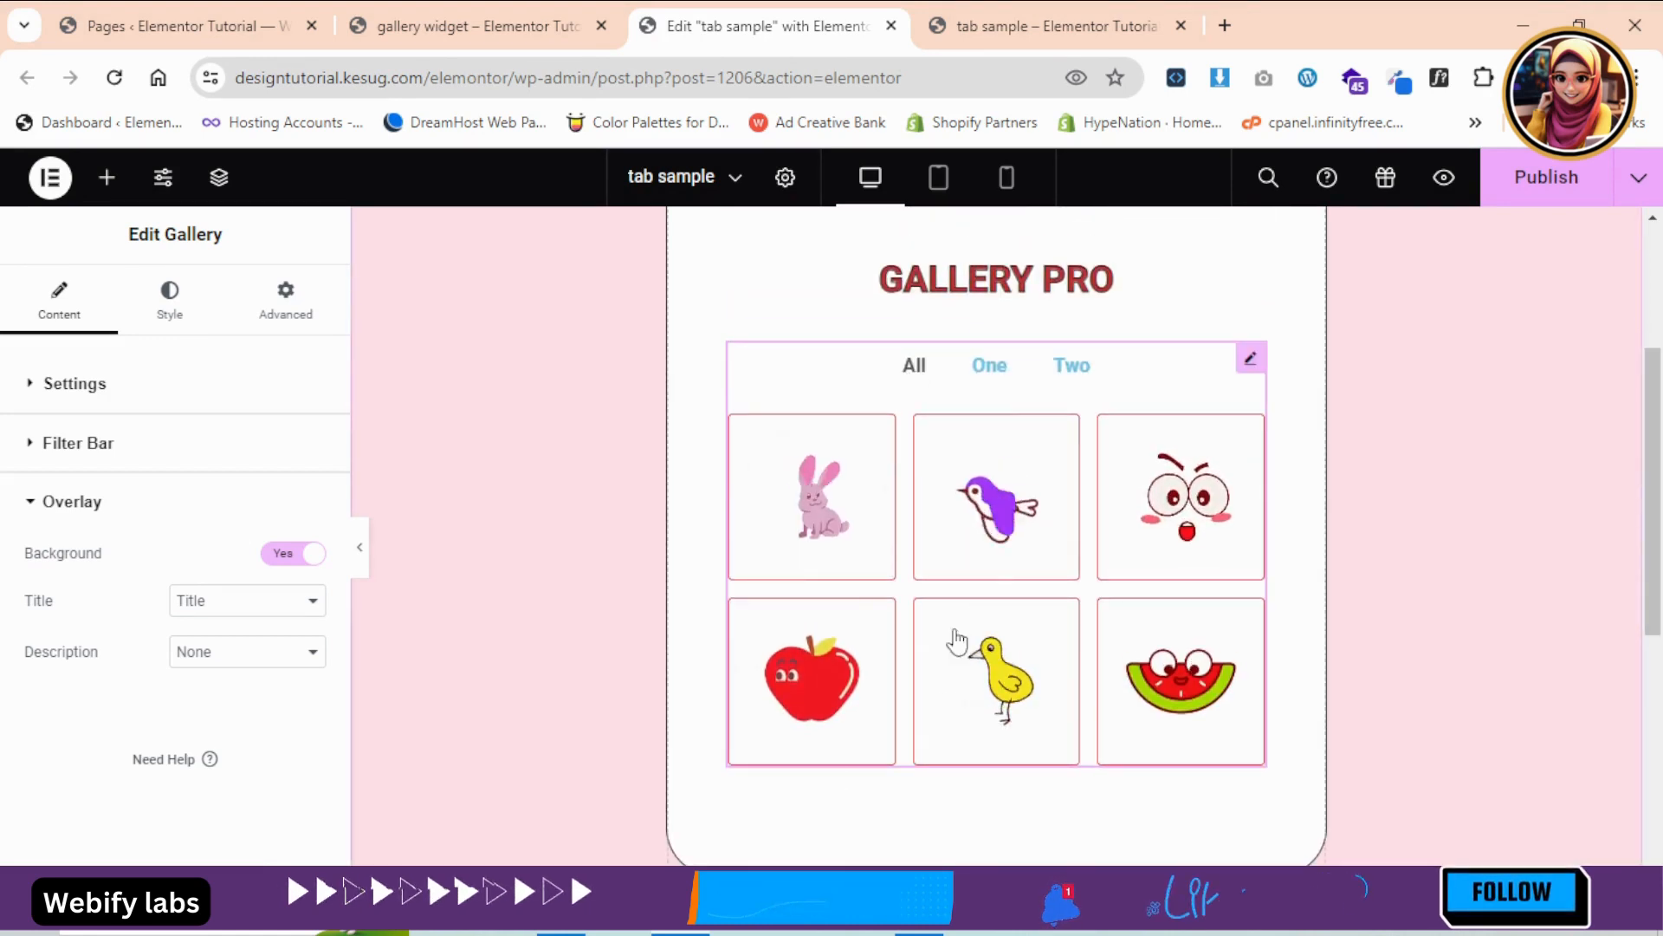